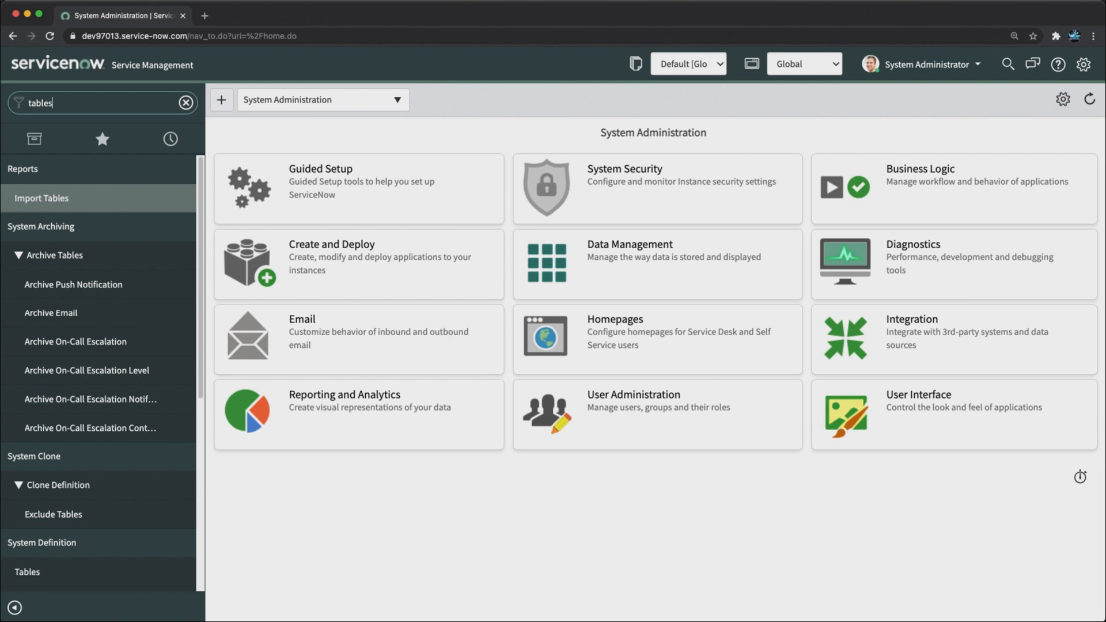
# Step: Start a new table record from the System Definition tables list
pyautogui.scroll(-3, 35, 386)
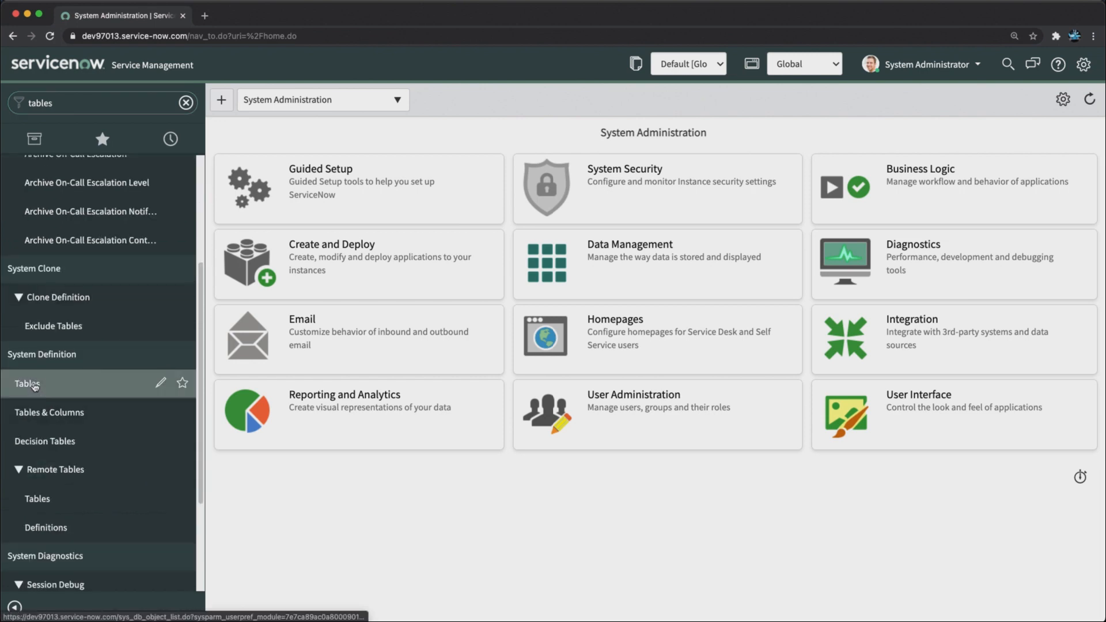
pyautogui.click(33, 385)
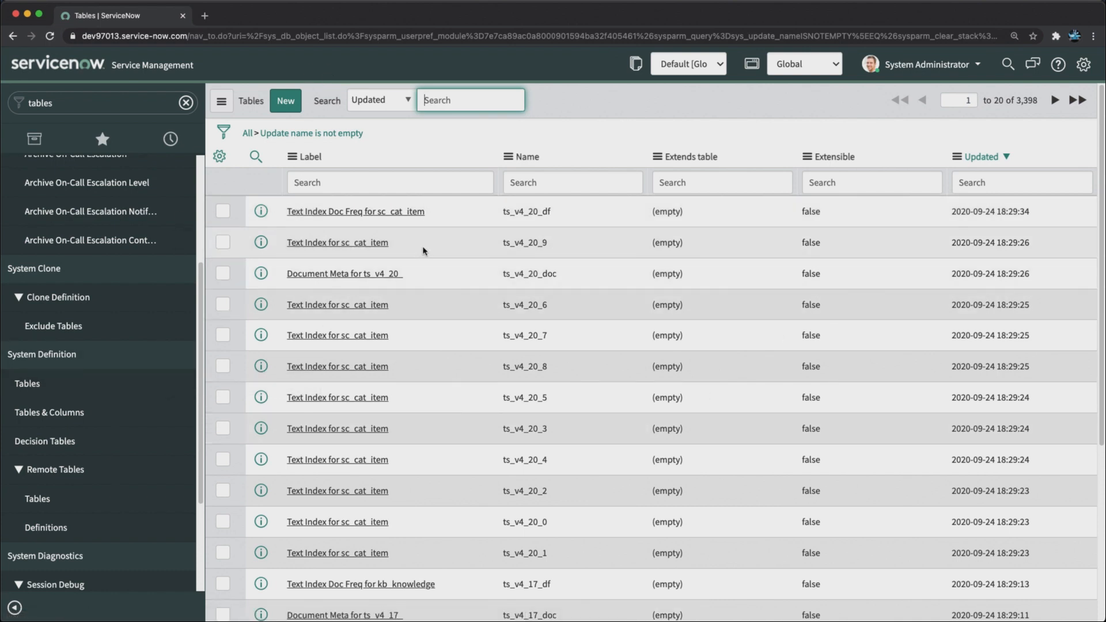
pyautogui.click(285, 102)
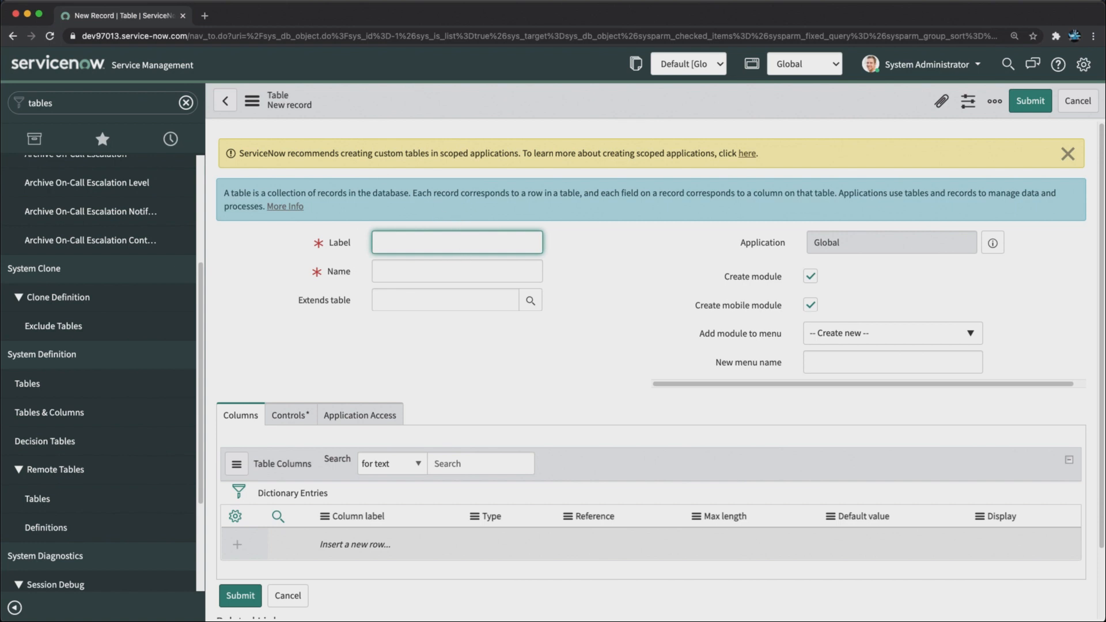
# Step: Label the new table ACL Youtube Demo and let its name fill in from the label
pyautogui.write('ACL')
pyautogui.write(' YE')
pyautogui.press('BackSpace')
pyautogui.write('Youtuber Demo')
pyautogui.press('Tab')
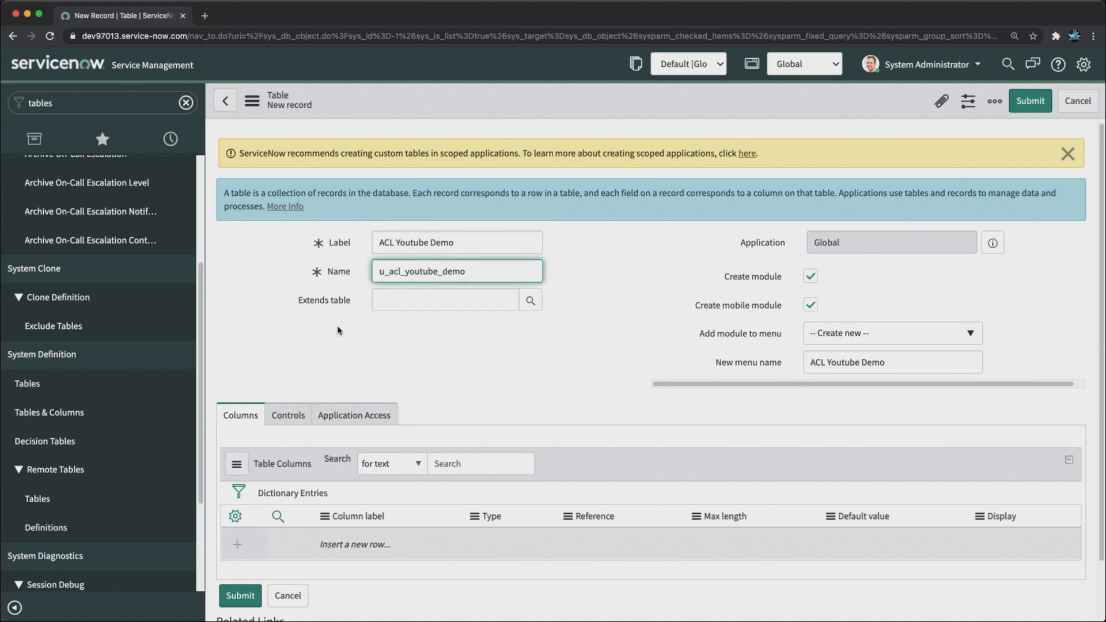
# Step: Set the new table's module to be added to the existing Self-Service menu
pyautogui.scroll(-2, 359, 354)
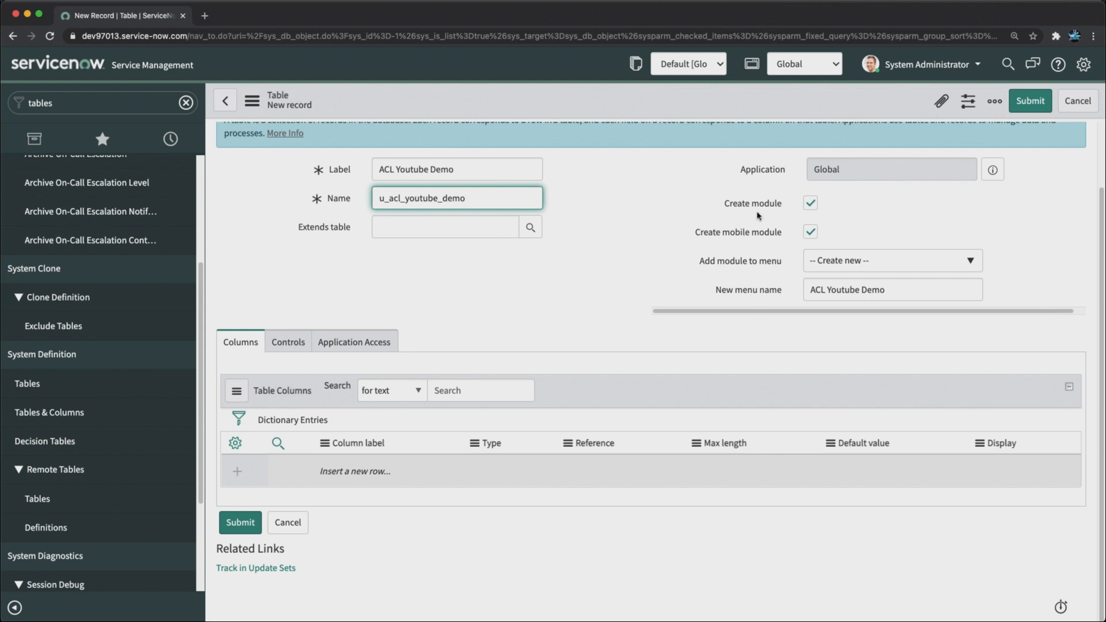
pyautogui.scroll(1, 758, 225)
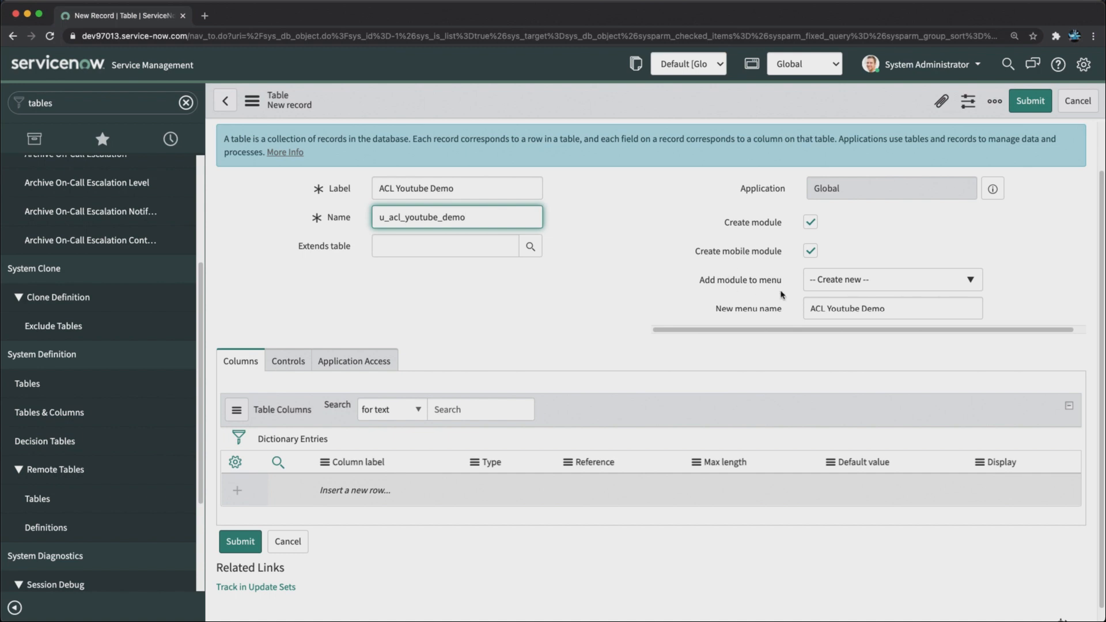
pyautogui.click(877, 287)
pyautogui.write('self')
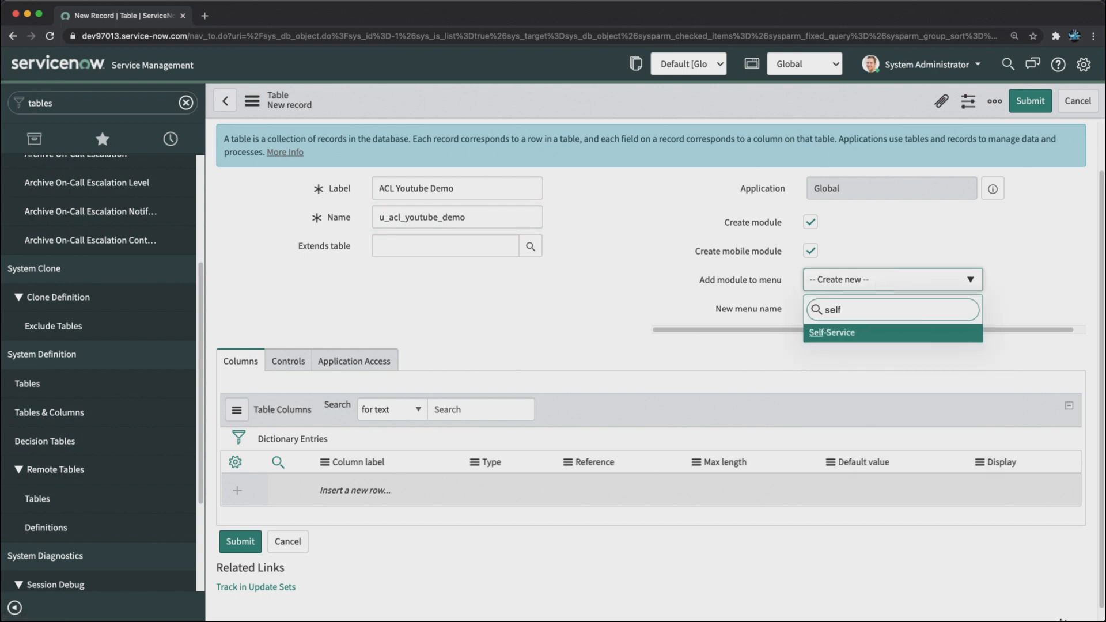
pyautogui.press('Return')
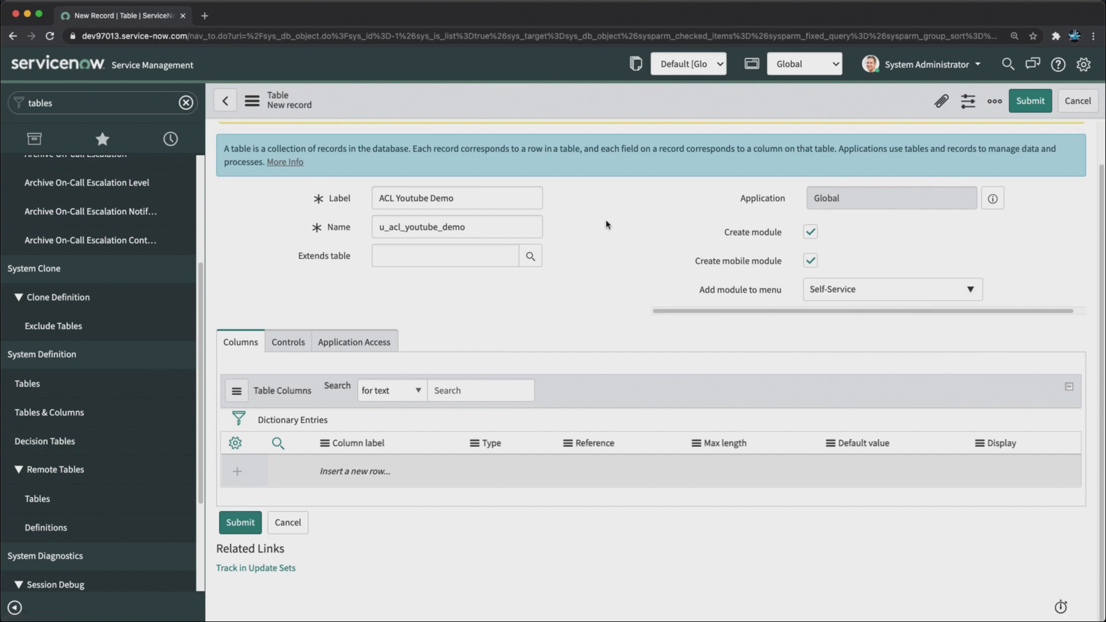
# Step: Add a table column labelled Group with the type Reference
pyautogui.doubleClick(352, 470)
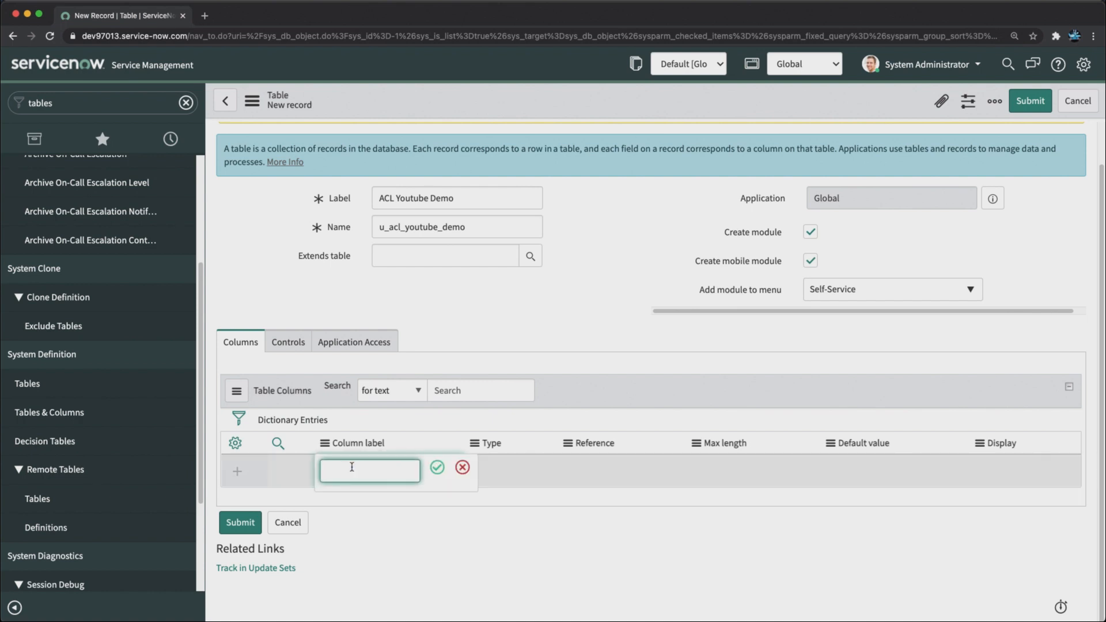
pyautogui.write('Group')
pyautogui.click(437, 467)
pyautogui.click(502, 473)
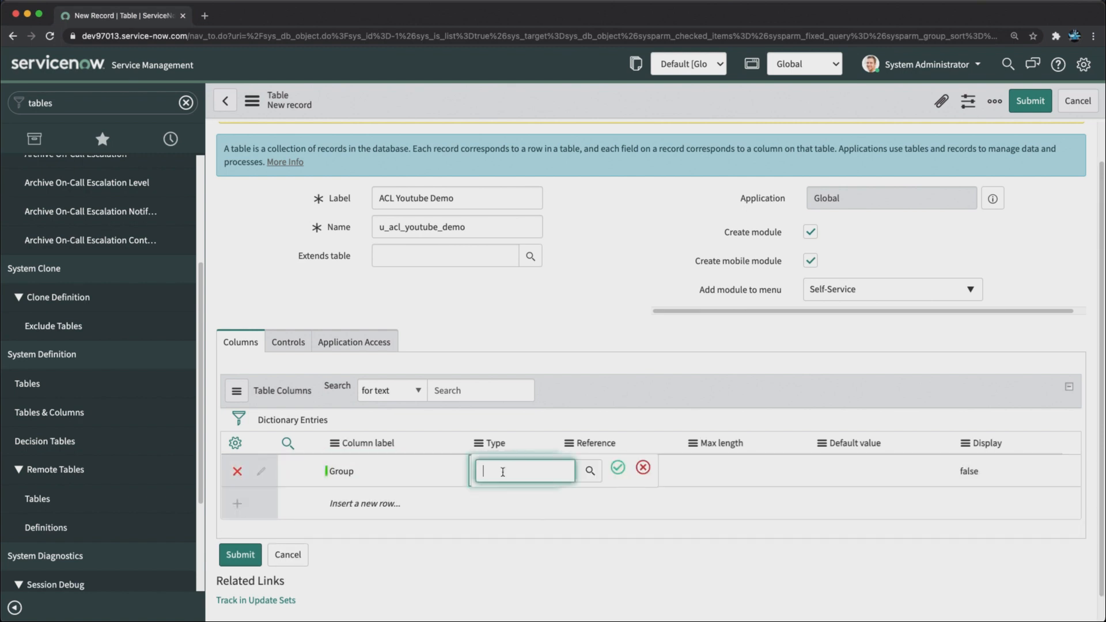
pyautogui.write('refe')
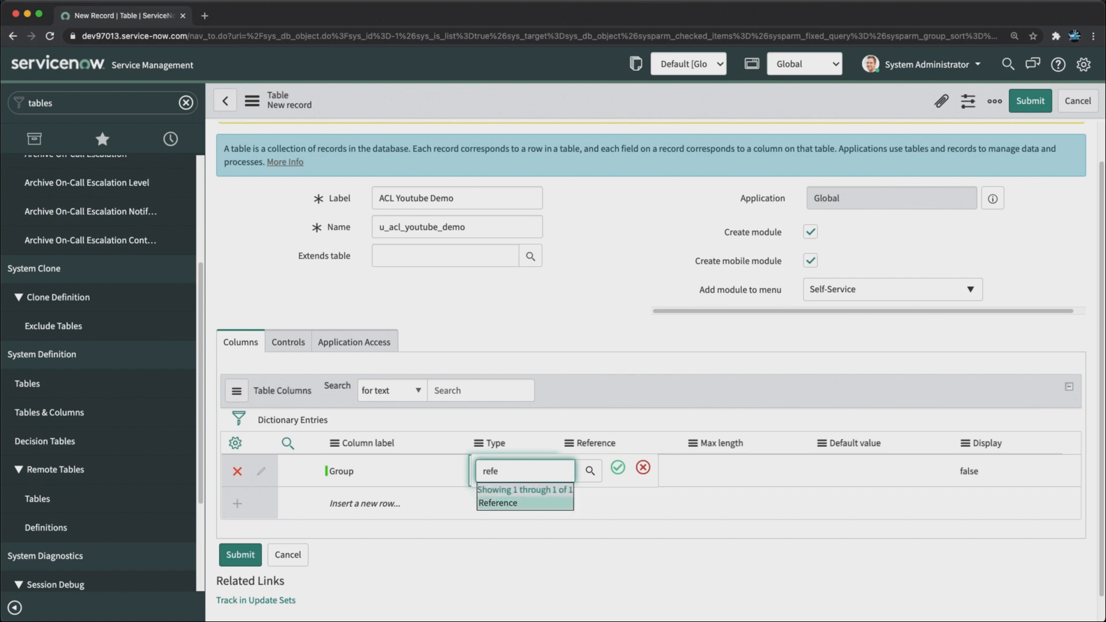
pyautogui.press('Return')
# Step: Make the Group column reference the Group table (sys_user_group)
pyautogui.click(611, 473)
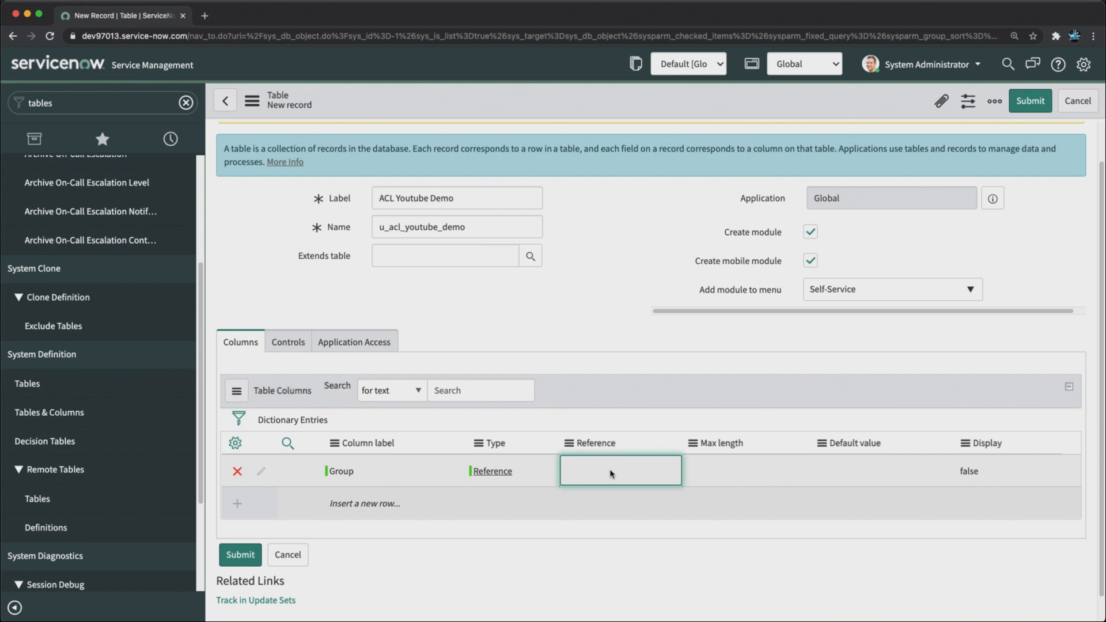
pyautogui.click(611, 474)
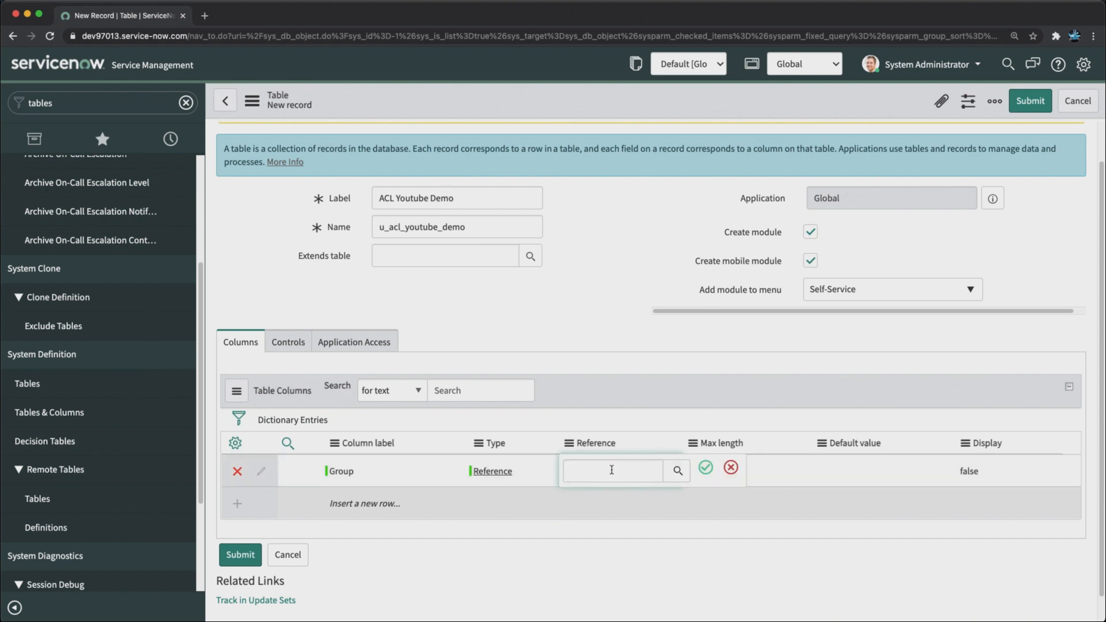
pyautogui.write('sys')
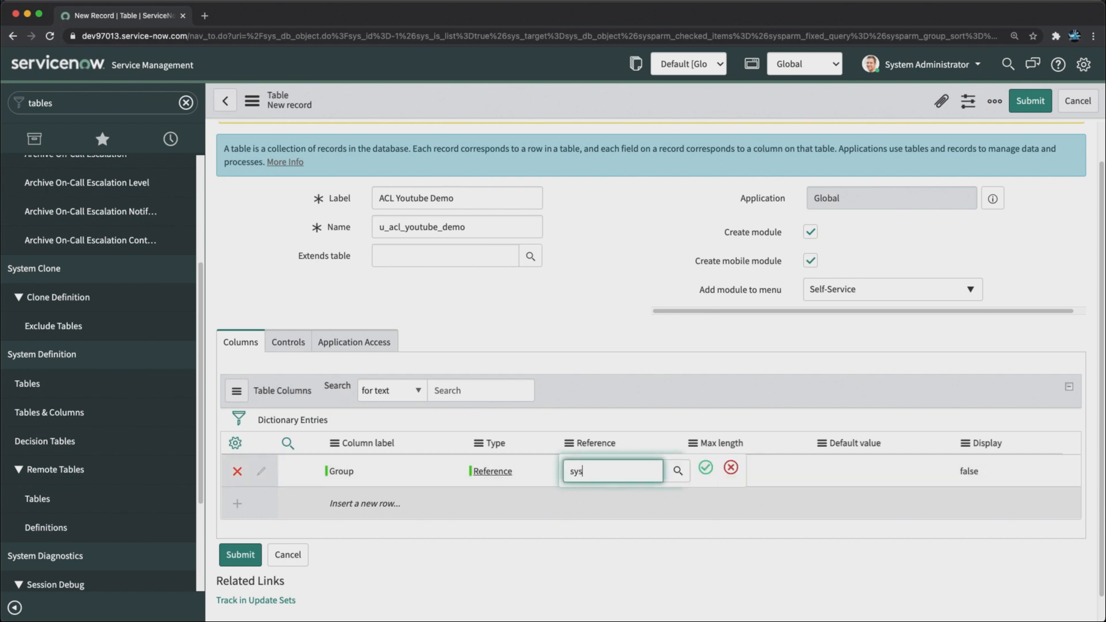
pyautogui.write('_user_g')
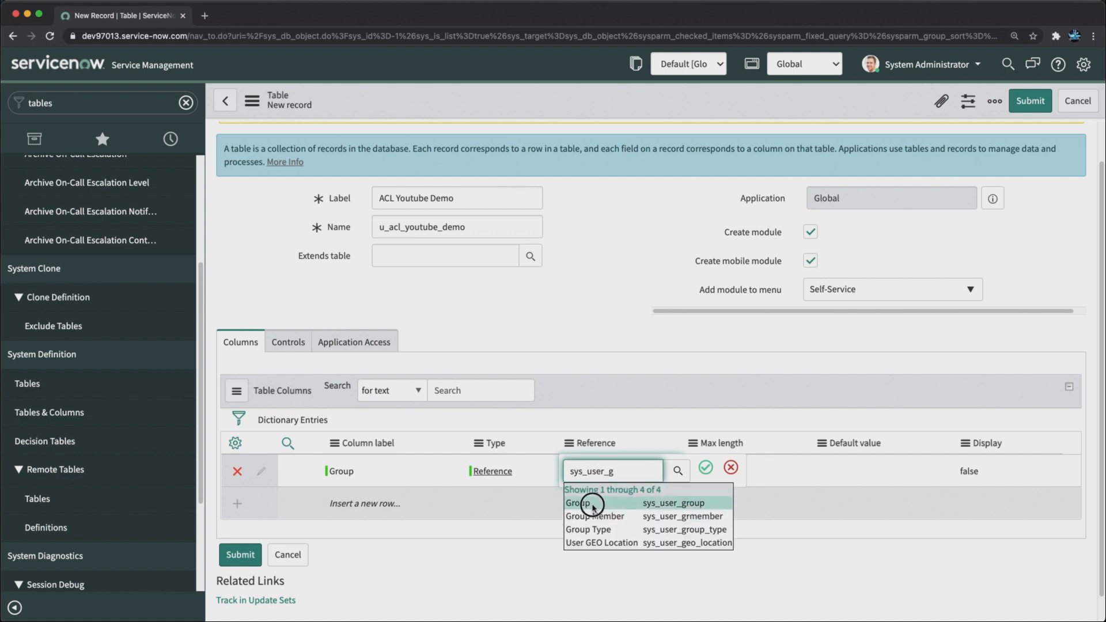
pyautogui.click(662, 500)
pyautogui.click(706, 469)
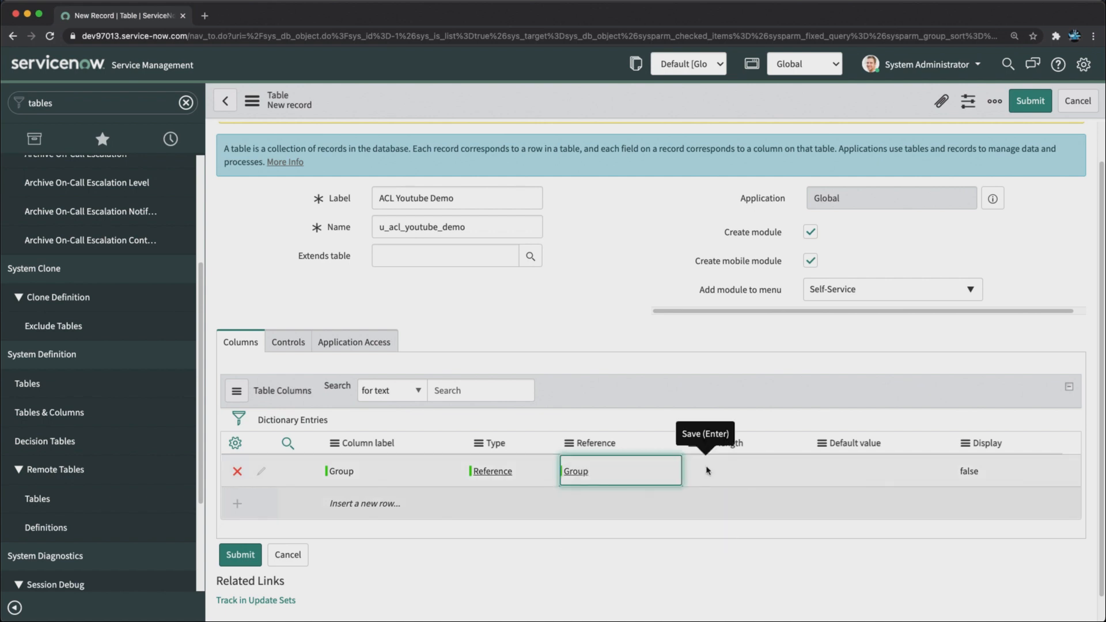
# Step: Add a second table column labelled Title with the type String
pyautogui.click(367, 501)
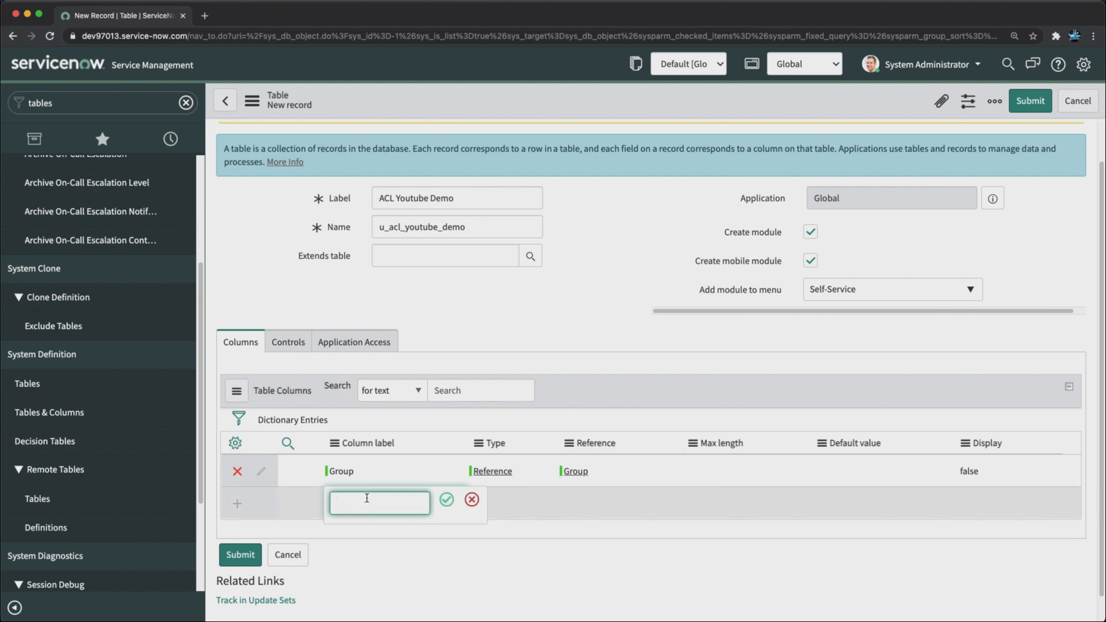
pyautogui.write('Title')
pyautogui.click(446, 500)
pyautogui.doubleClick(484, 512)
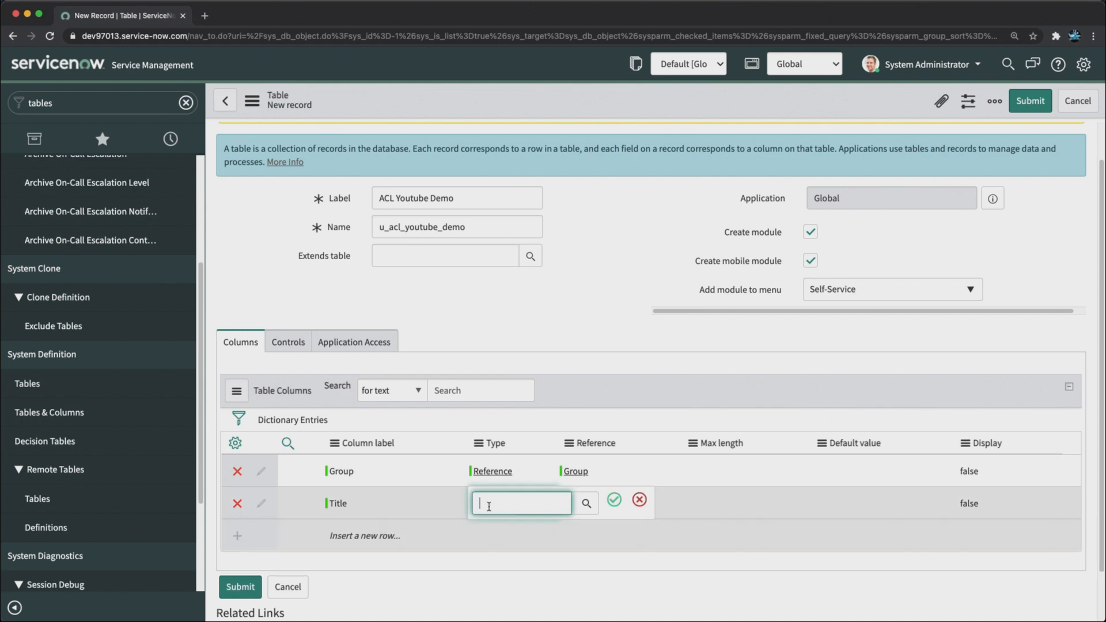
pyautogui.write('str')
pyautogui.press('Down')
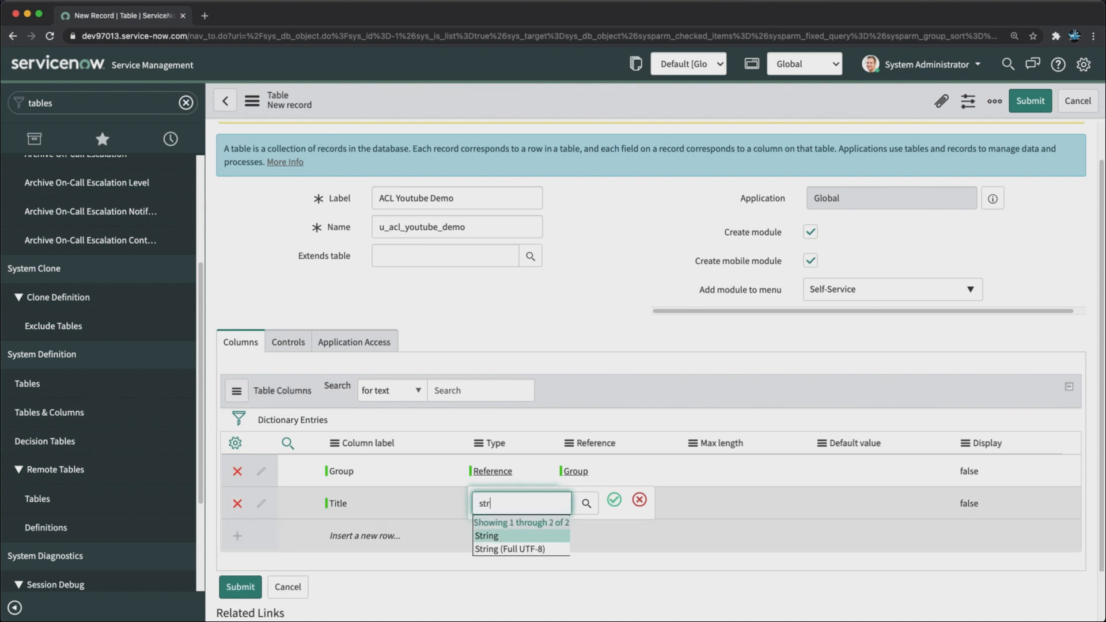
pyautogui.press('Return')
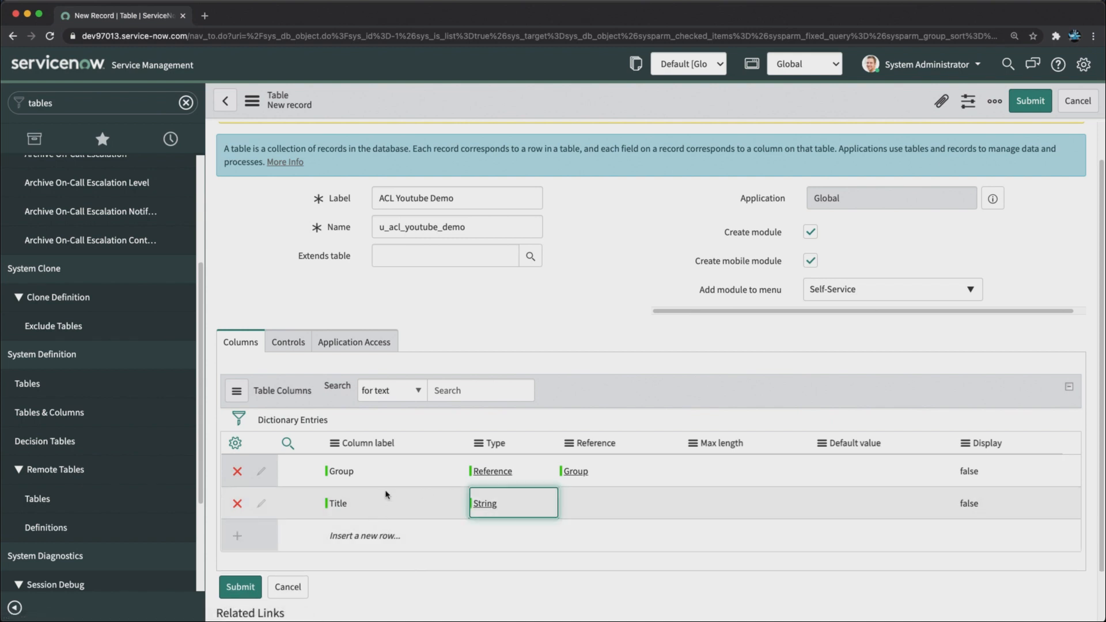
# Step: Make the new table extensible in its control settings
pyautogui.scroll(-2, 378, 490)
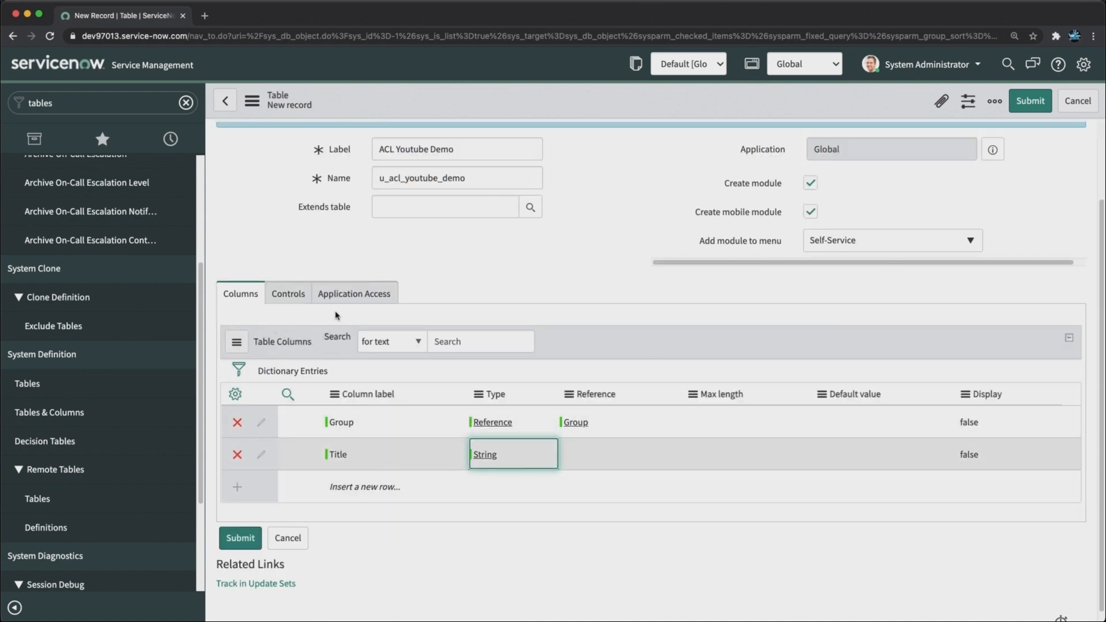
pyautogui.click(291, 293)
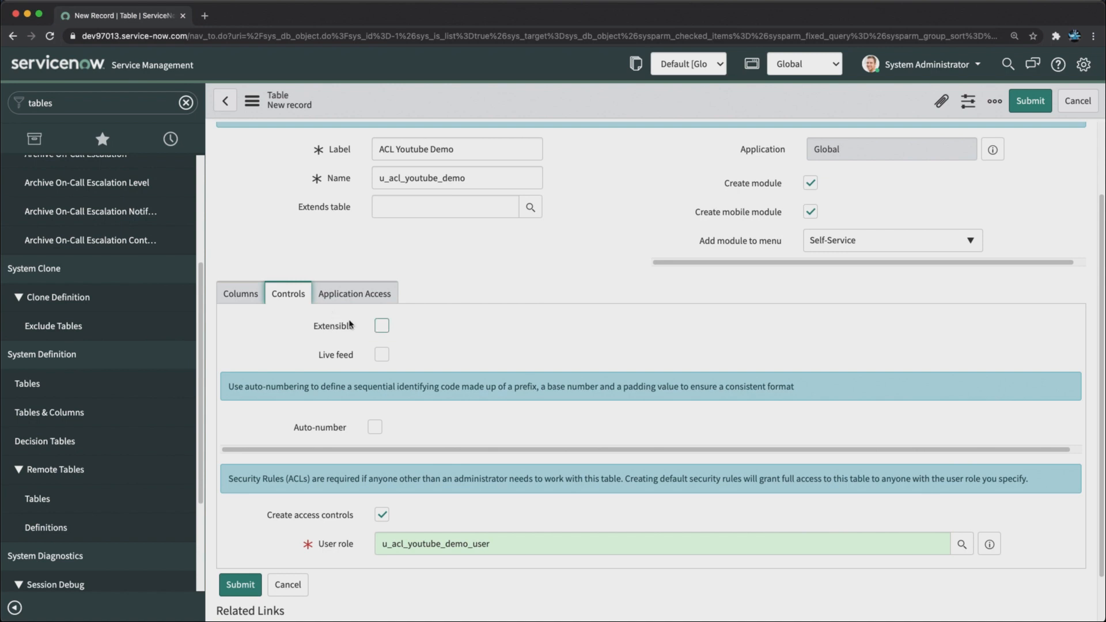
pyautogui.moveTo(349, 324)
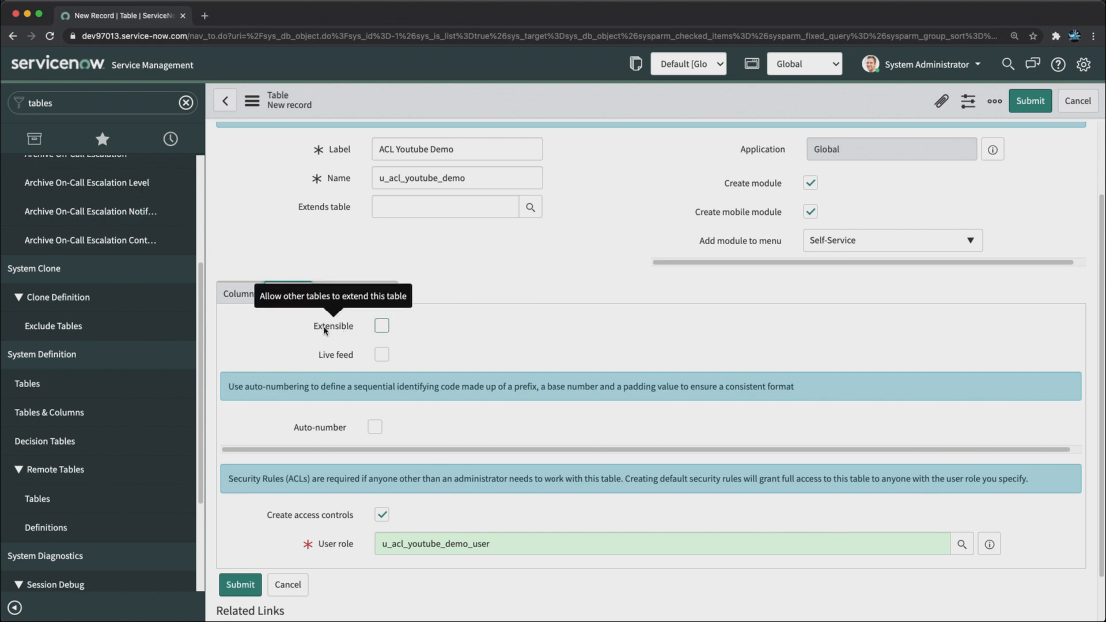
pyautogui.click(381, 326)
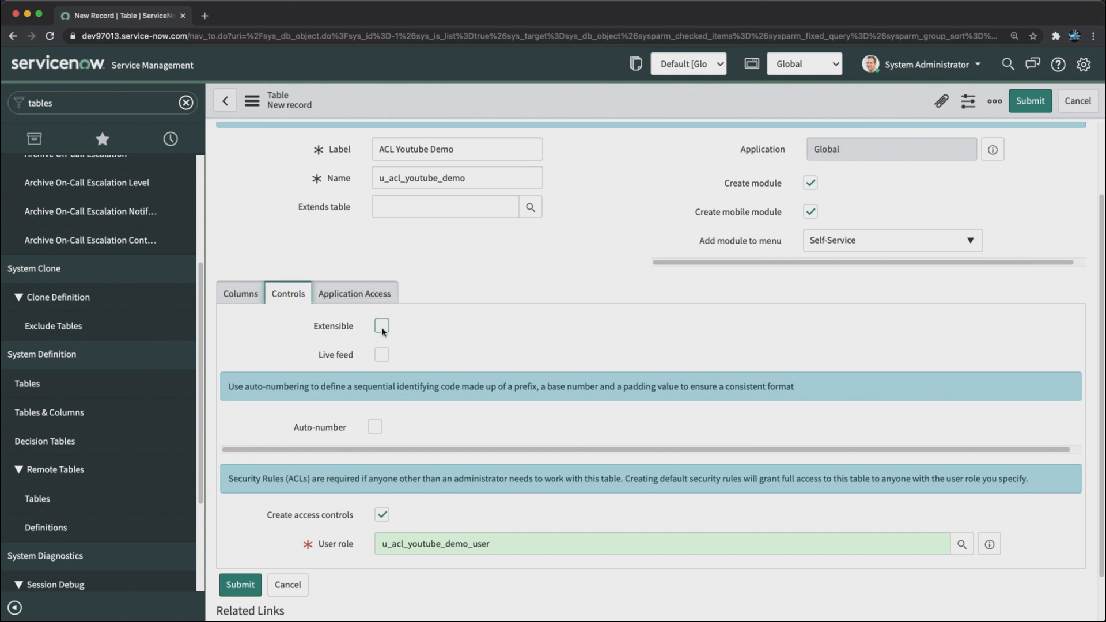
# Step: Check the user role set for the table's access controls and save the new table record without leaving the form
pyautogui.scroll(-2, 421, 363)
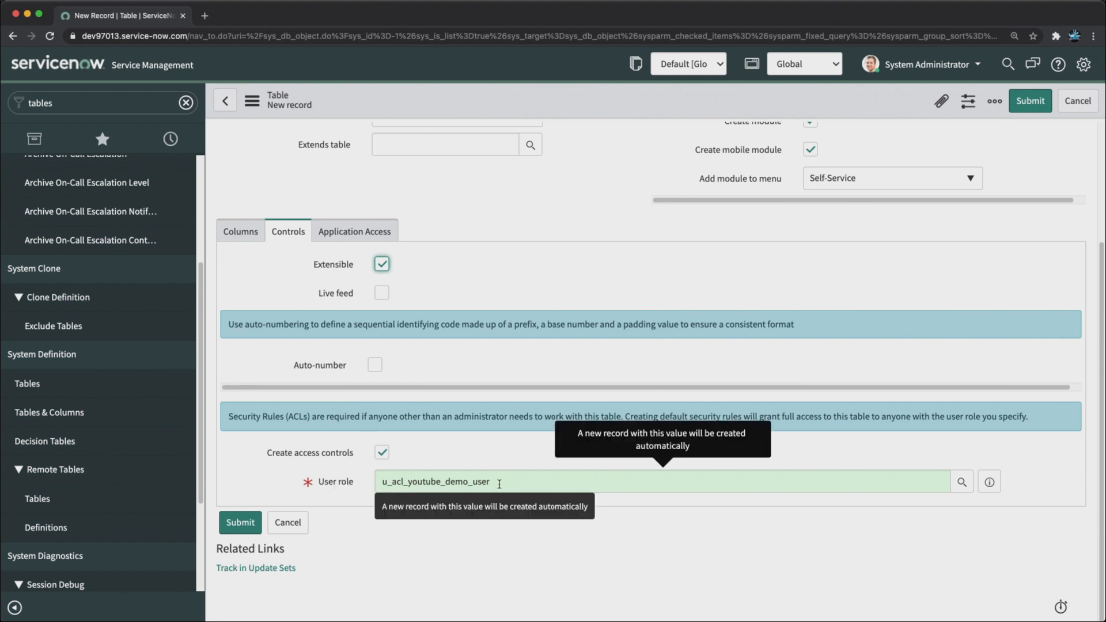
pyautogui.click(449, 488)
pyautogui.doubleClick(449, 488)
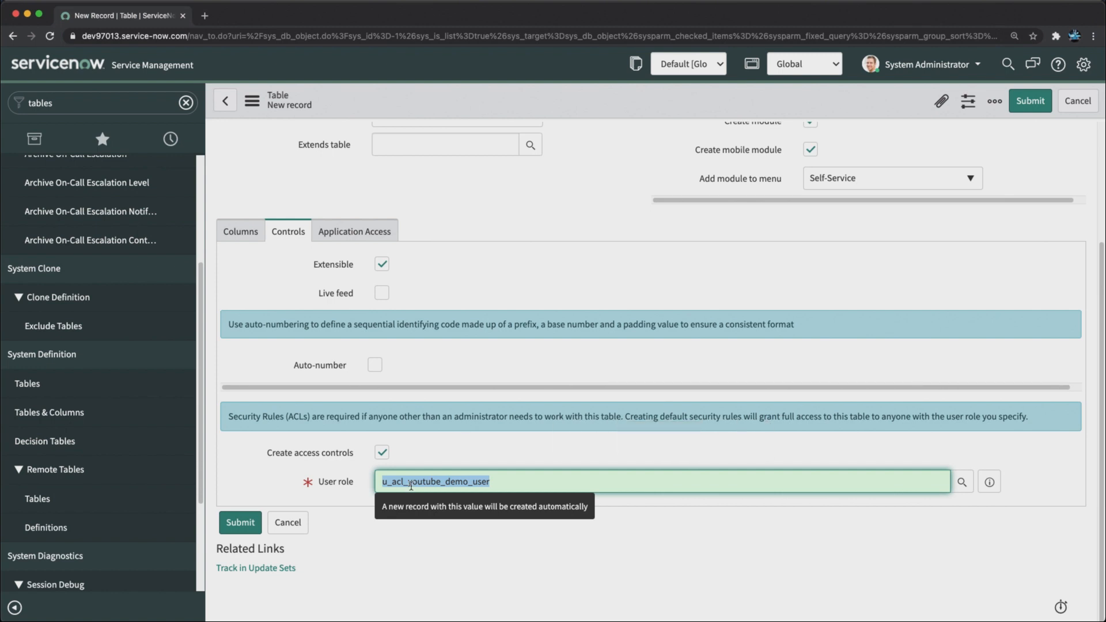
pyautogui.click(496, 287)
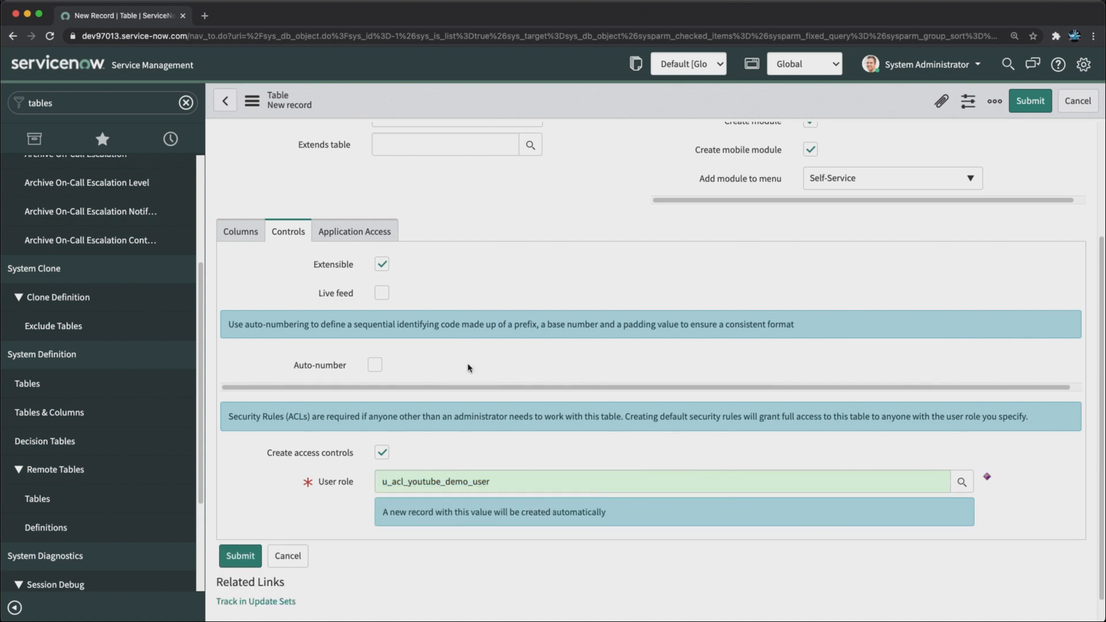
pyautogui.scroll(3, 576, 315)
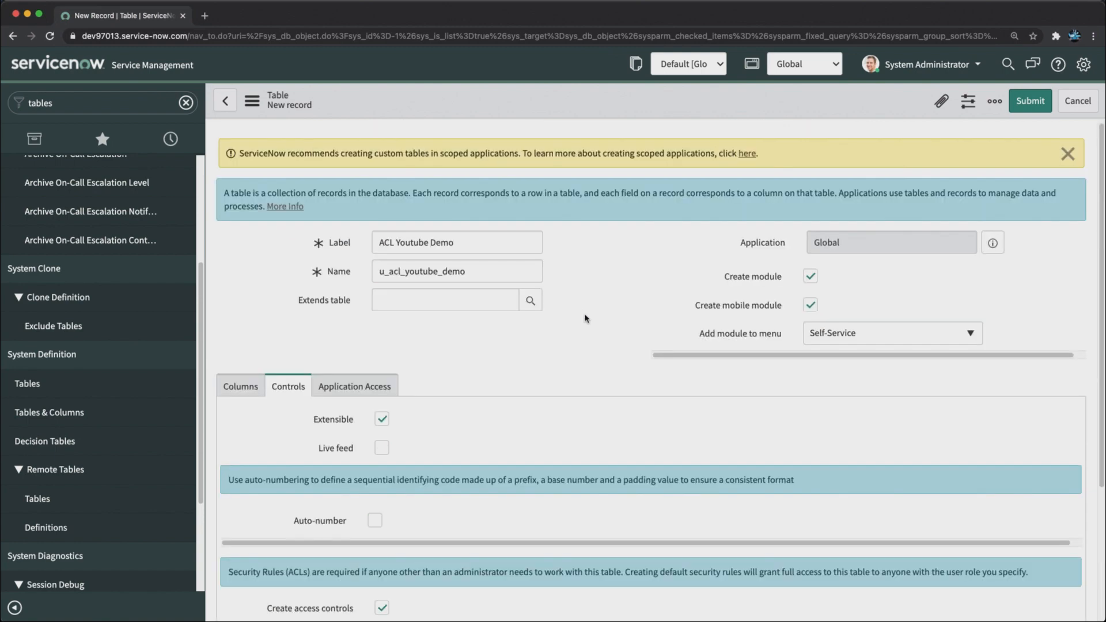
pyautogui.scroll(-3, 584, 318)
pyautogui.scroll(3, 586, 318)
pyautogui.rightClick(604, 103)
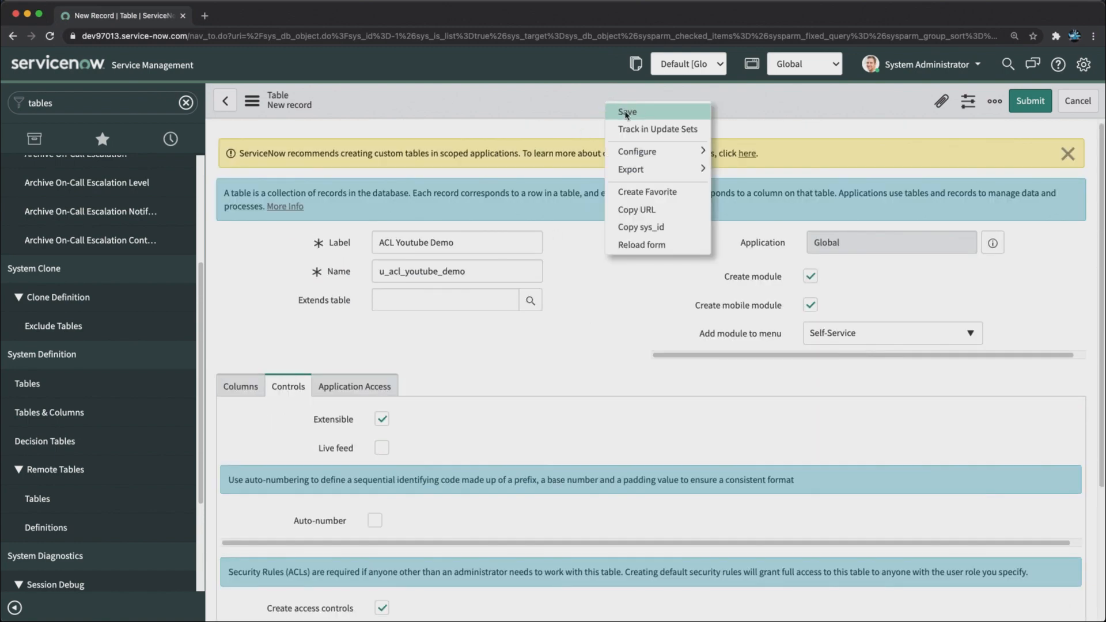
pyautogui.click(626, 110)
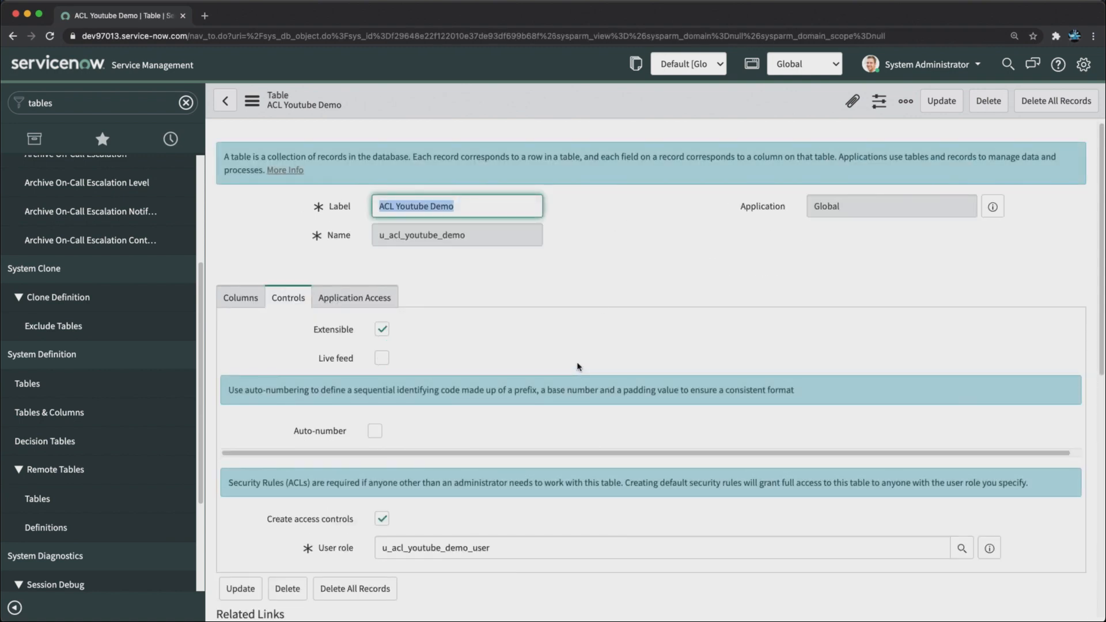
# Step: Open the table's read, create, write and delete access controls in separate browser tabs and view the read rule
pyautogui.scroll(-5, 511, 411)
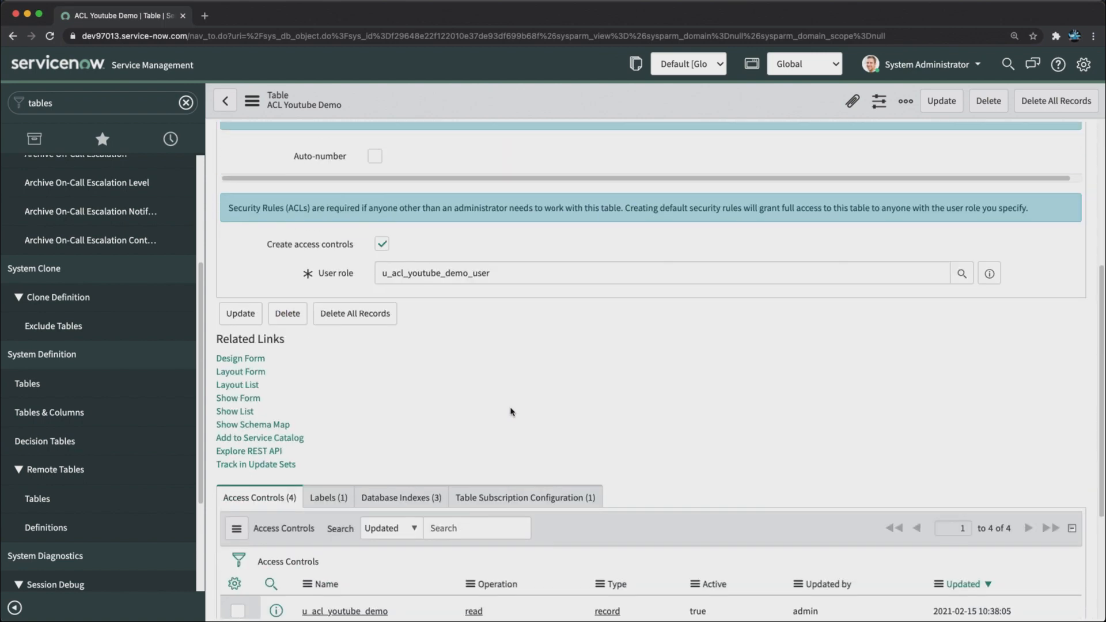
pyautogui.scroll(3, 652, 378)
pyautogui.scroll(-6, 654, 379)
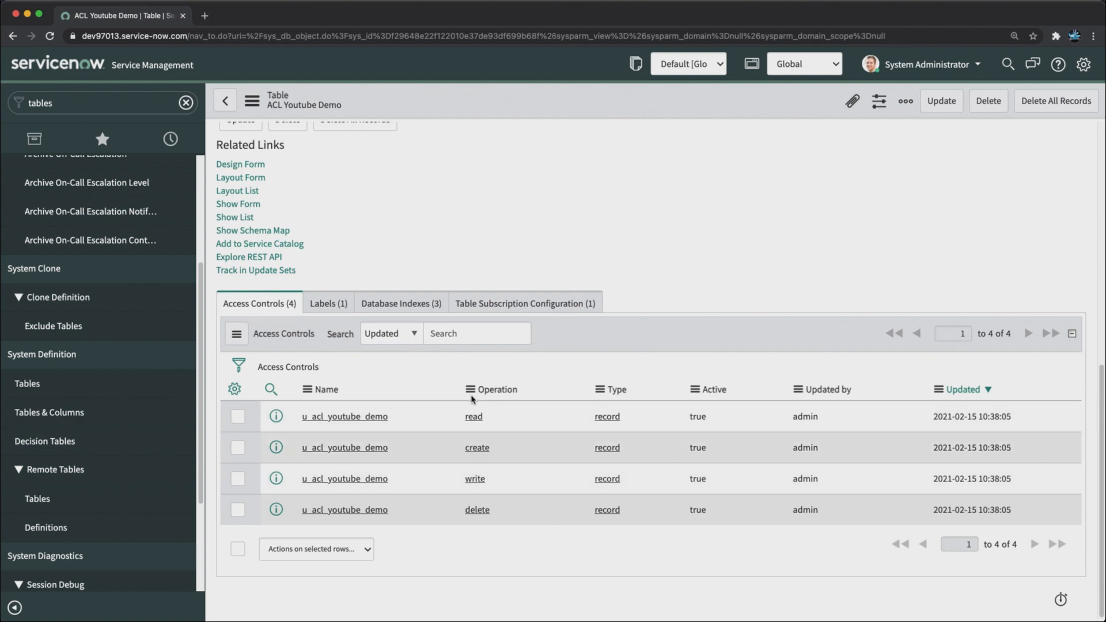
pyautogui.keyDown('super'); pyautogui.click(344, 420); pyautogui.keyUp('super')
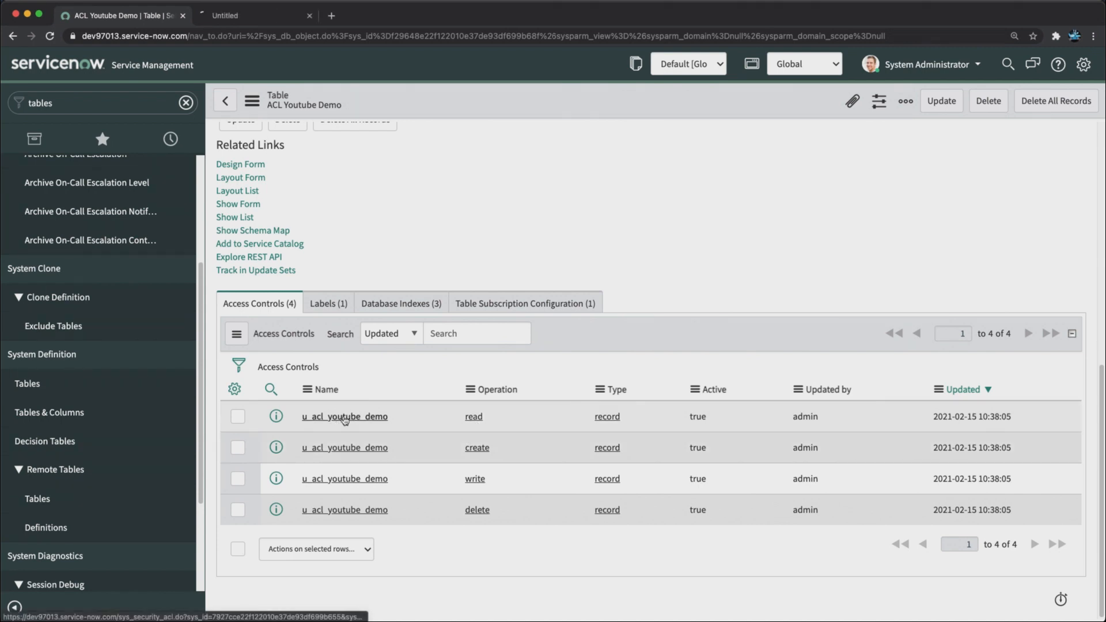
pyautogui.keyDown('super'); pyautogui.click(330, 450); pyautogui.keyUp('super')
pyautogui.keyDown('super'); pyautogui.click(325, 479); pyautogui.keyUp('super')
pyautogui.keyDown('super'); pyautogui.click(321, 510); pyautogui.keyUp('super')
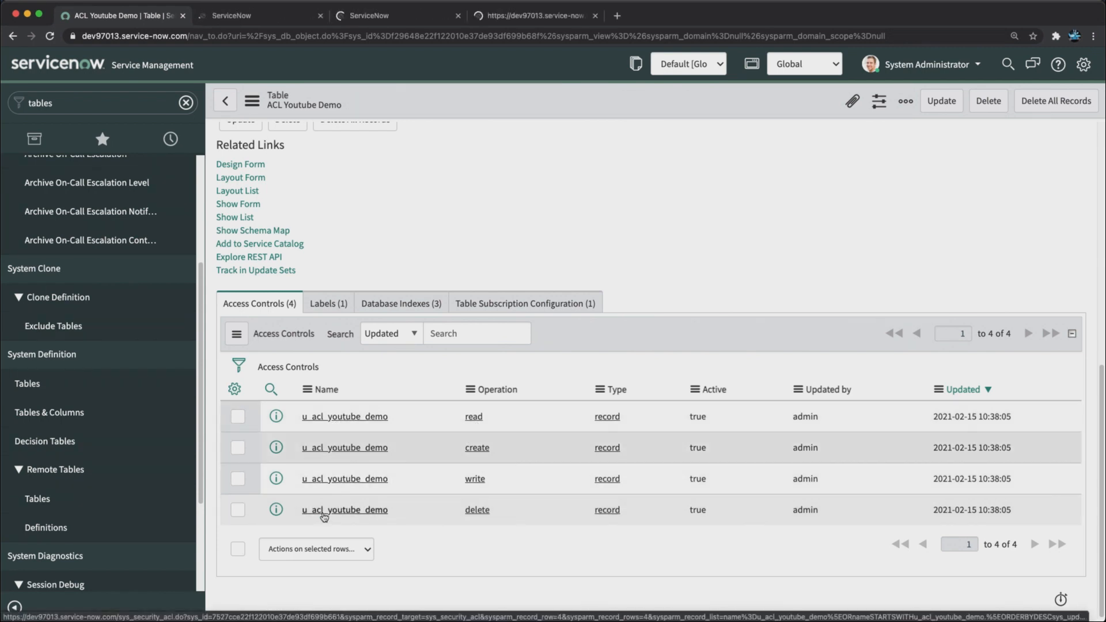
pyautogui.click(267, 23)
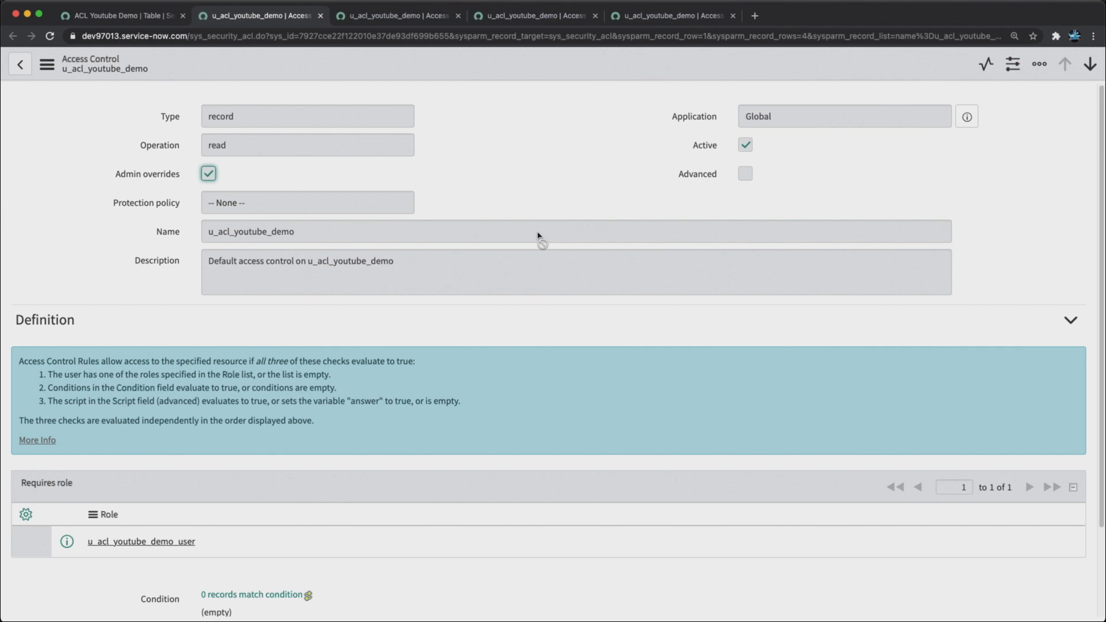
# Step: Return to the ACL Youtube Demo table record and elevate the session's roles with security_admin
pyautogui.click(133, 16)
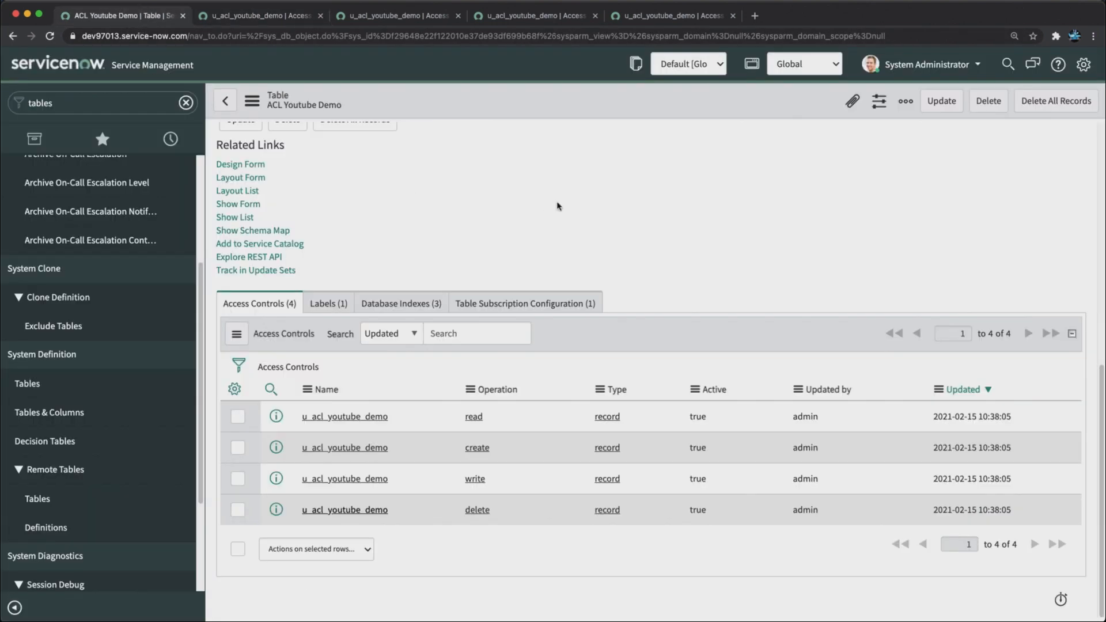
pyautogui.click(920, 70)
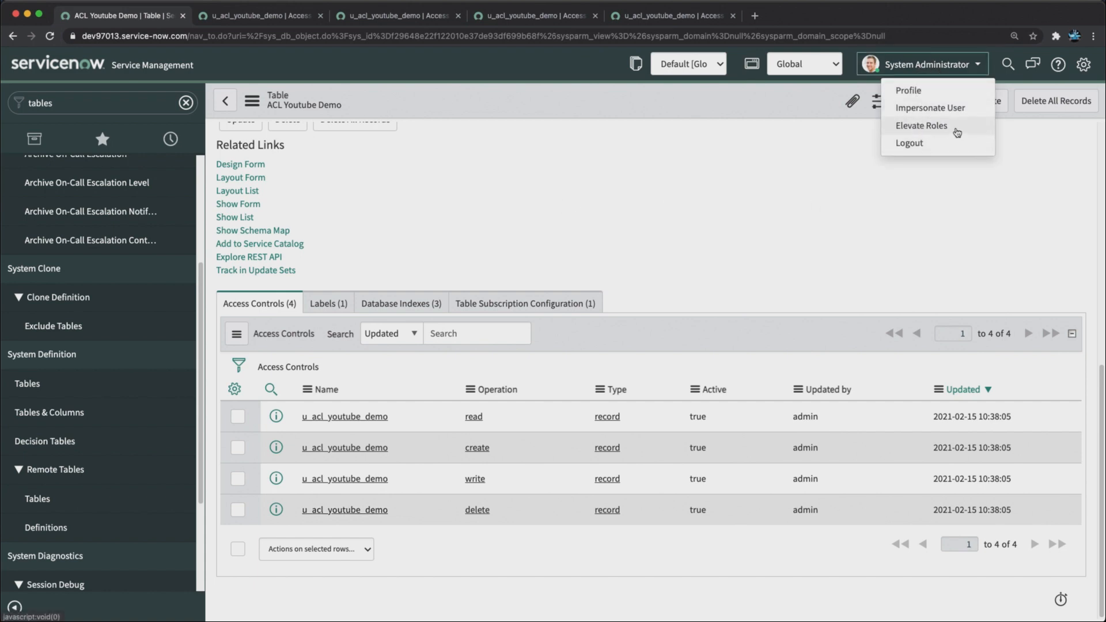
pyautogui.click(921, 126)
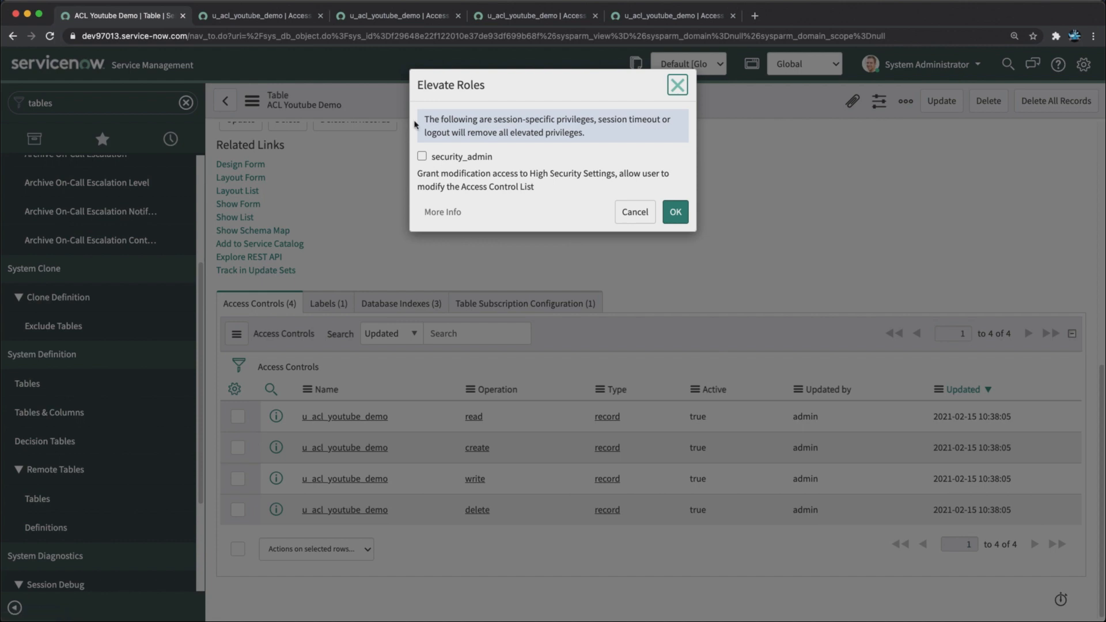
pyautogui.click(421, 157)
pyautogui.click(675, 219)
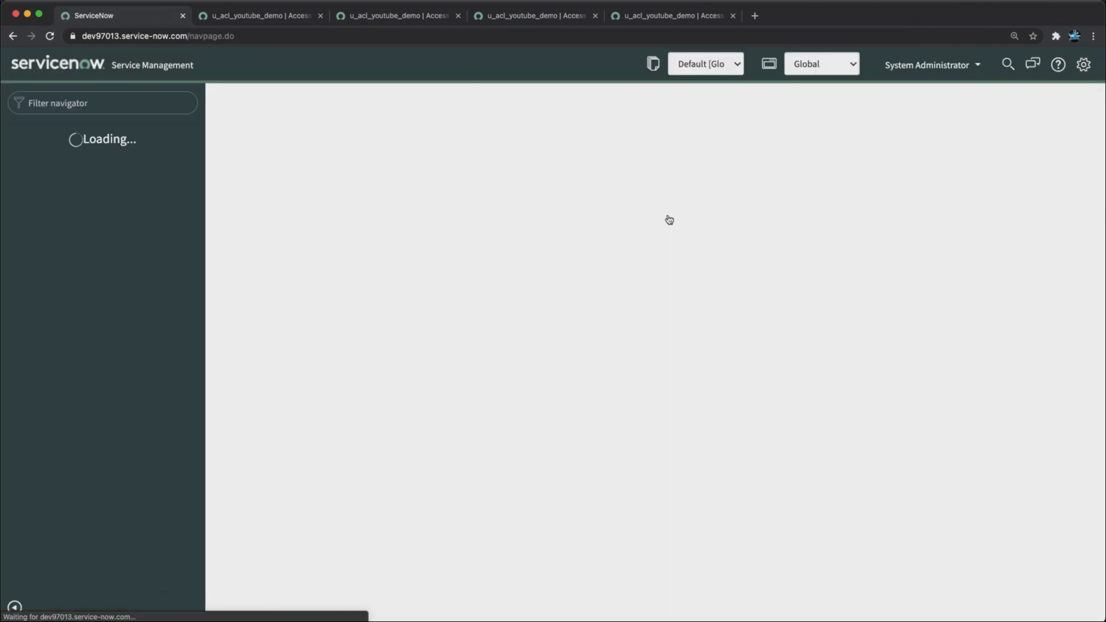
# Step: Reload the read access control form and examine its operation, admin override, required role and condition settings
pyautogui.click(277, 15)
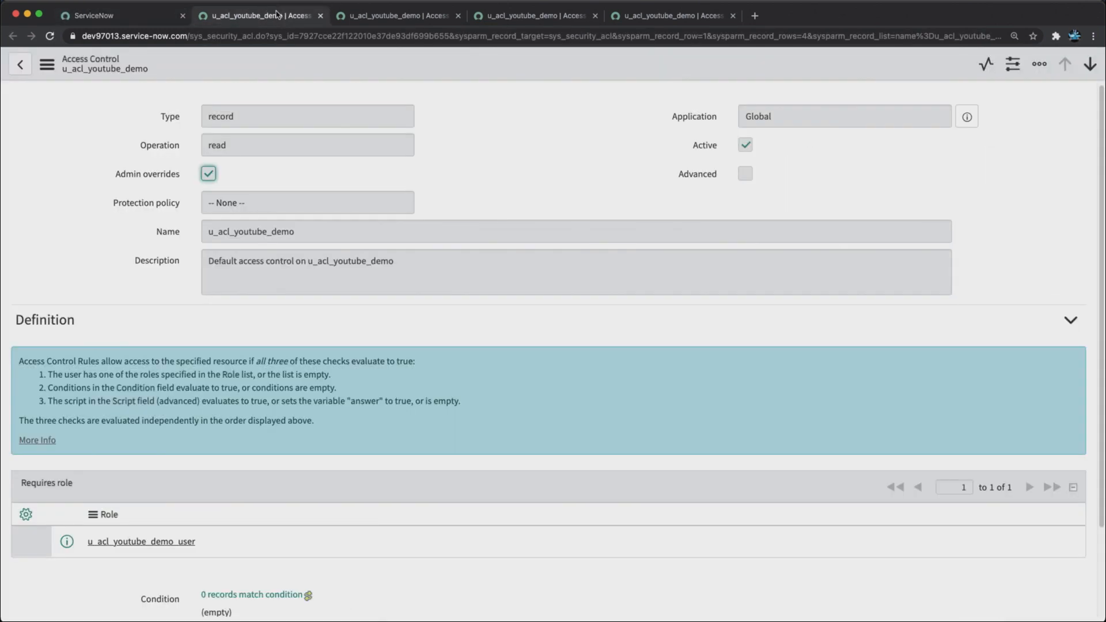
pyautogui.rightClick(381, 68)
pyautogui.click(425, 281)
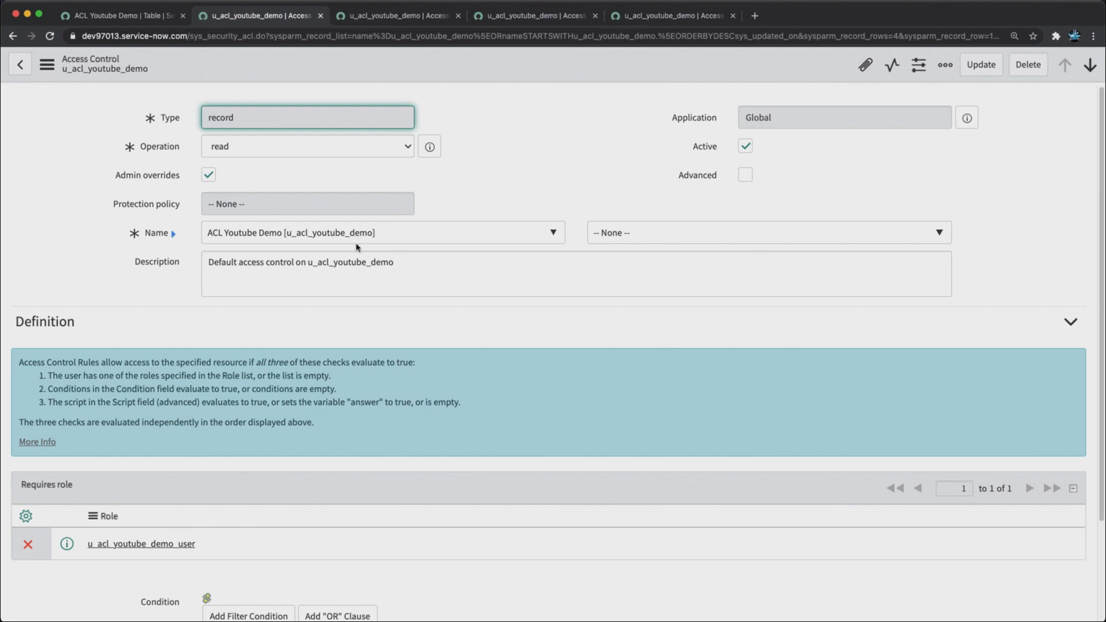
pyautogui.scroll(-3, 118, 378)
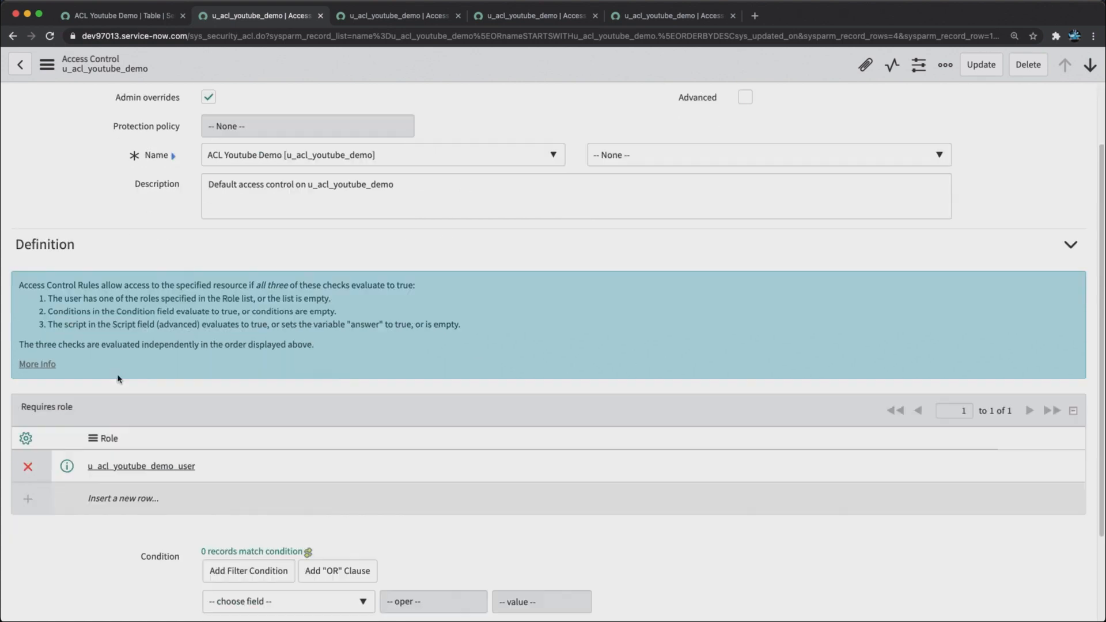
pyautogui.scroll(3, 118, 379)
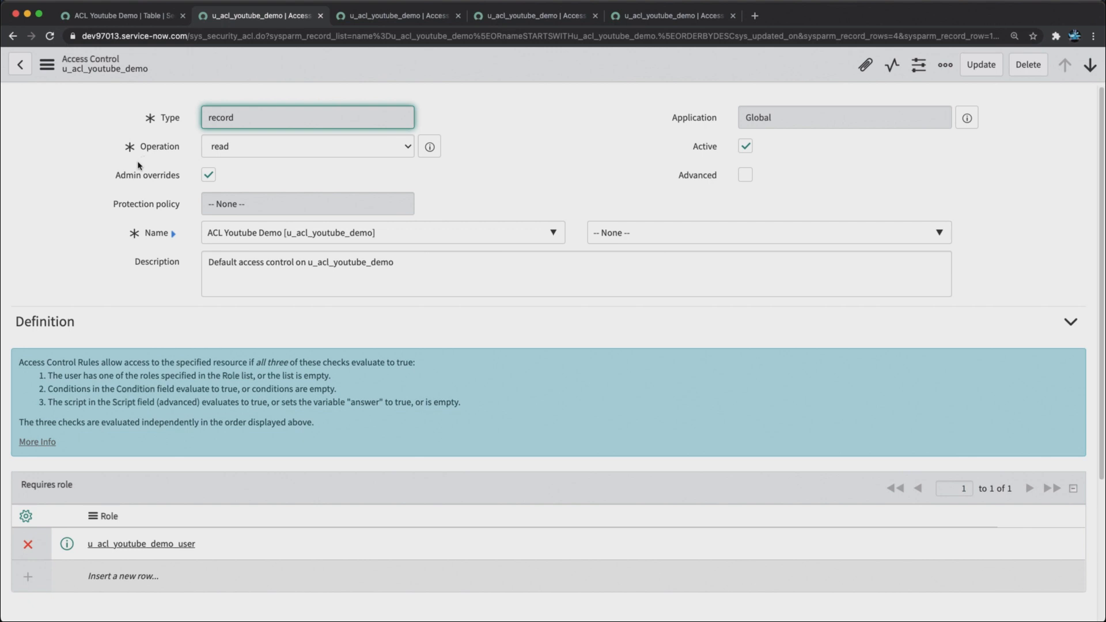
pyautogui.moveTo(157, 183)
pyautogui.scroll(-3, 162, 315)
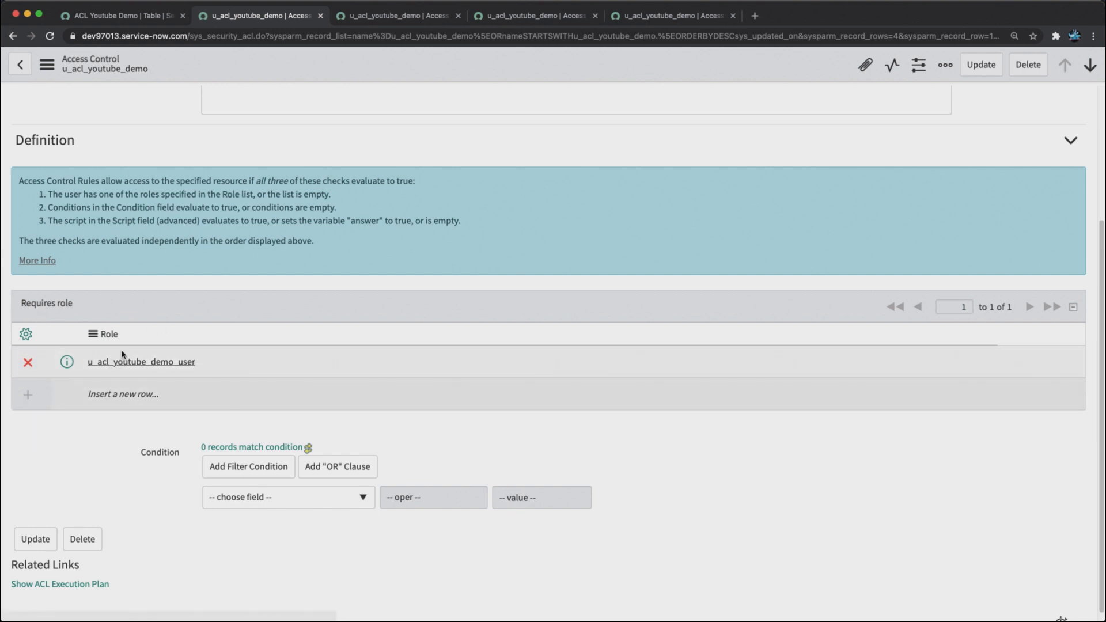
pyautogui.scroll(3, 369, 363)
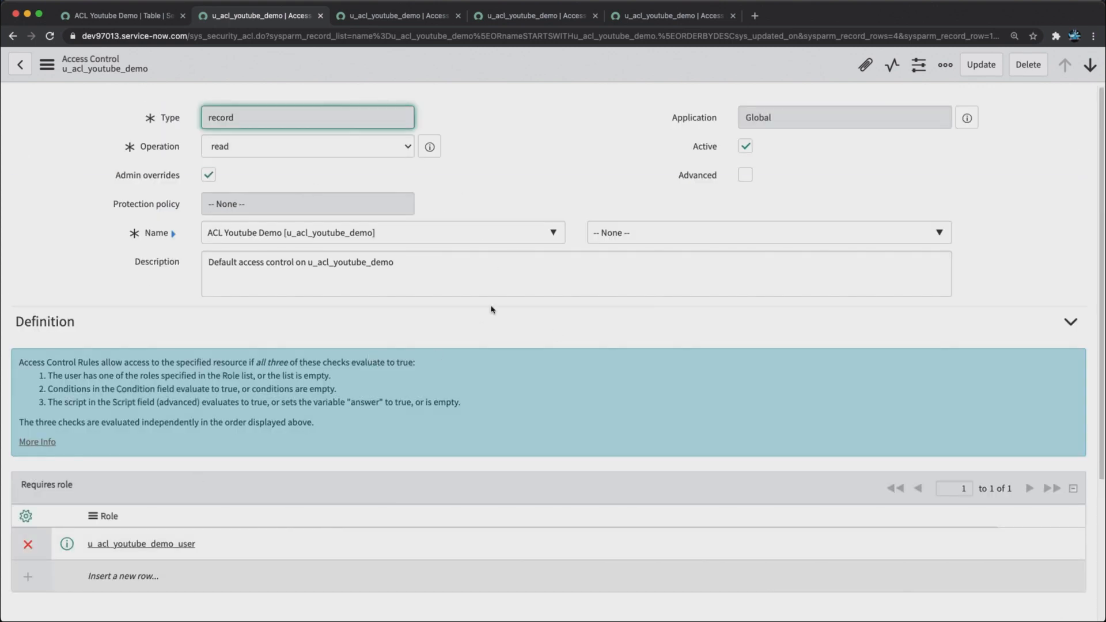
# Step: Reload the create access control form and examine its admin override, advanced option, required role and condition
pyautogui.click(381, 17)
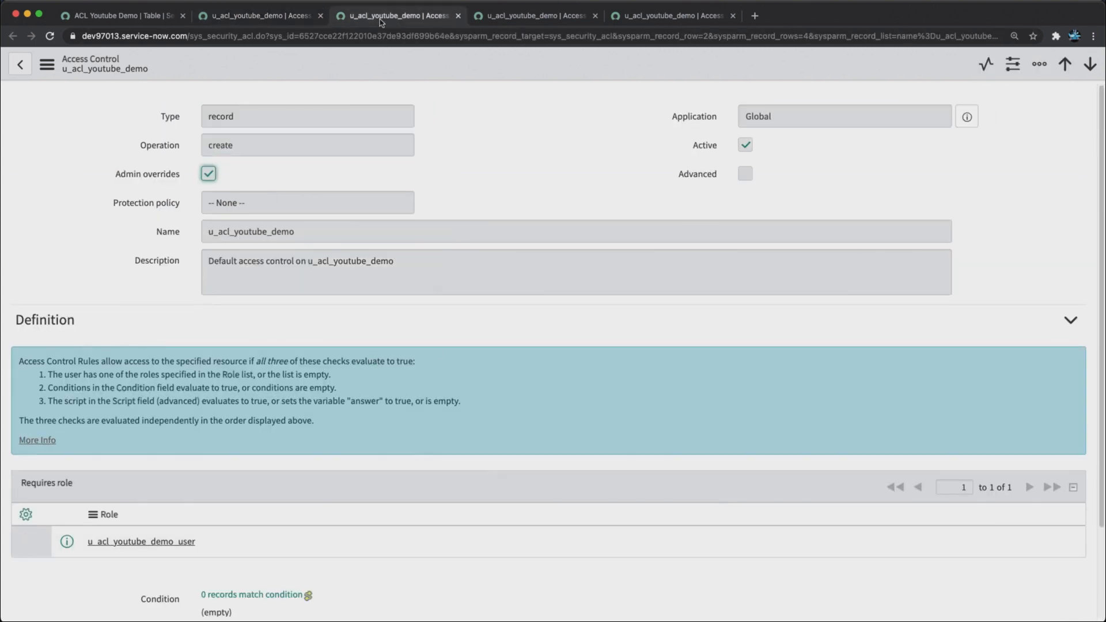
pyautogui.rightClick(381, 55)
pyautogui.click(407, 262)
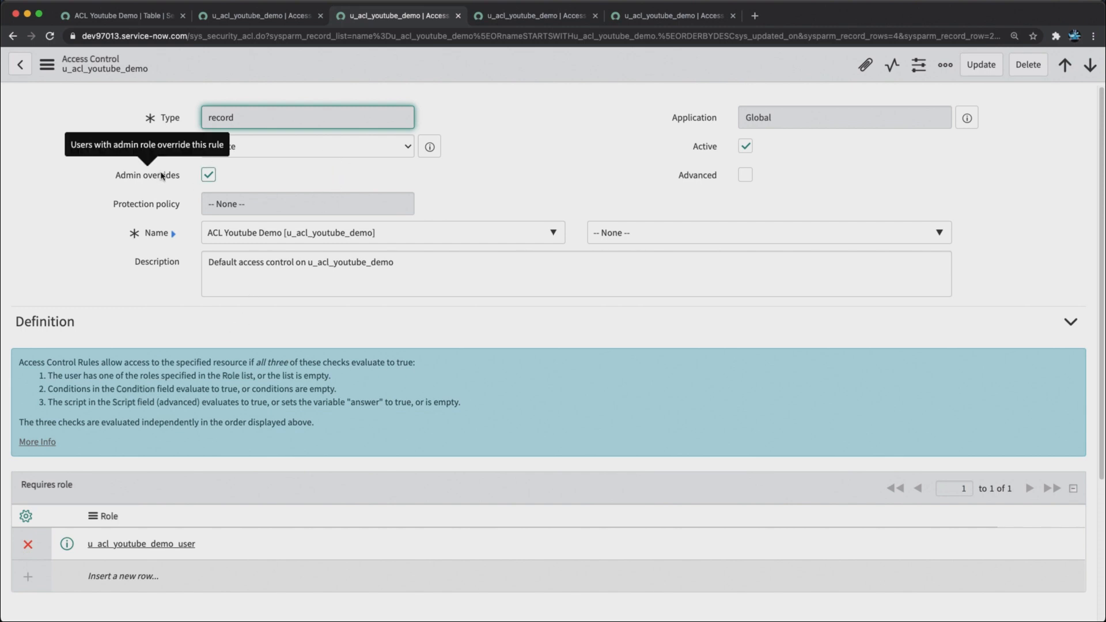
pyautogui.scroll(-4, 154, 289)
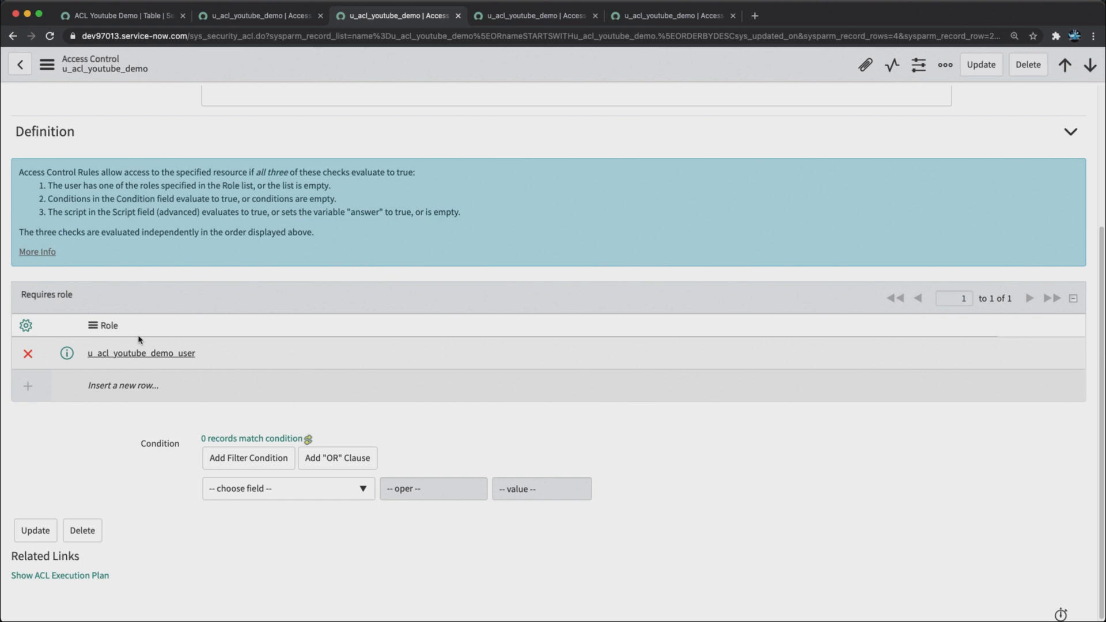
pyautogui.scroll(2, 388, 374)
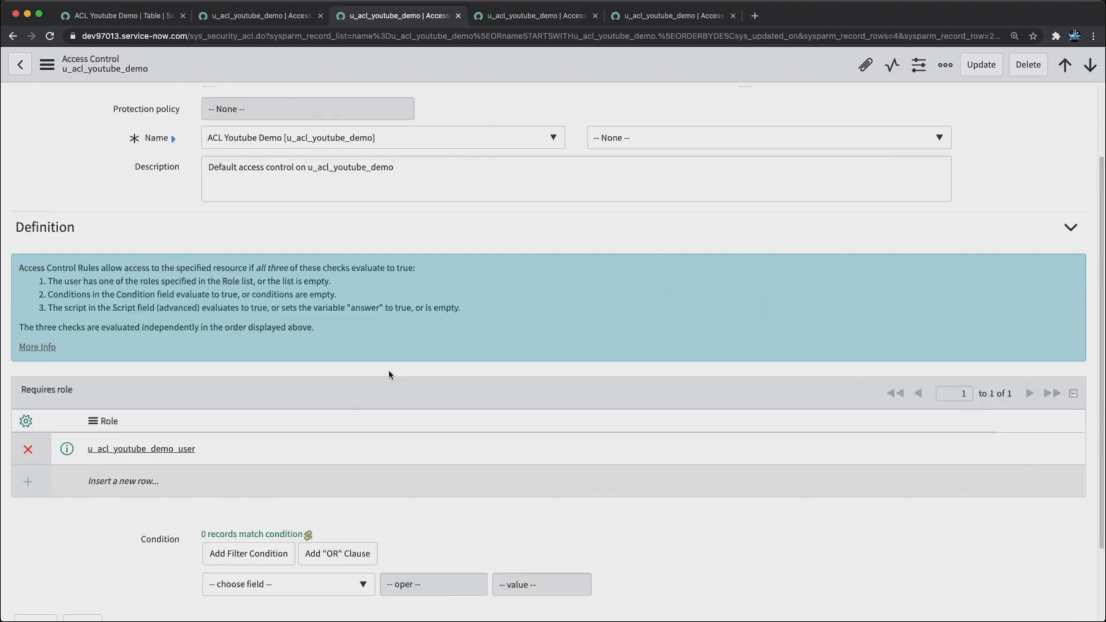
pyautogui.scroll(-1, 378, 388)
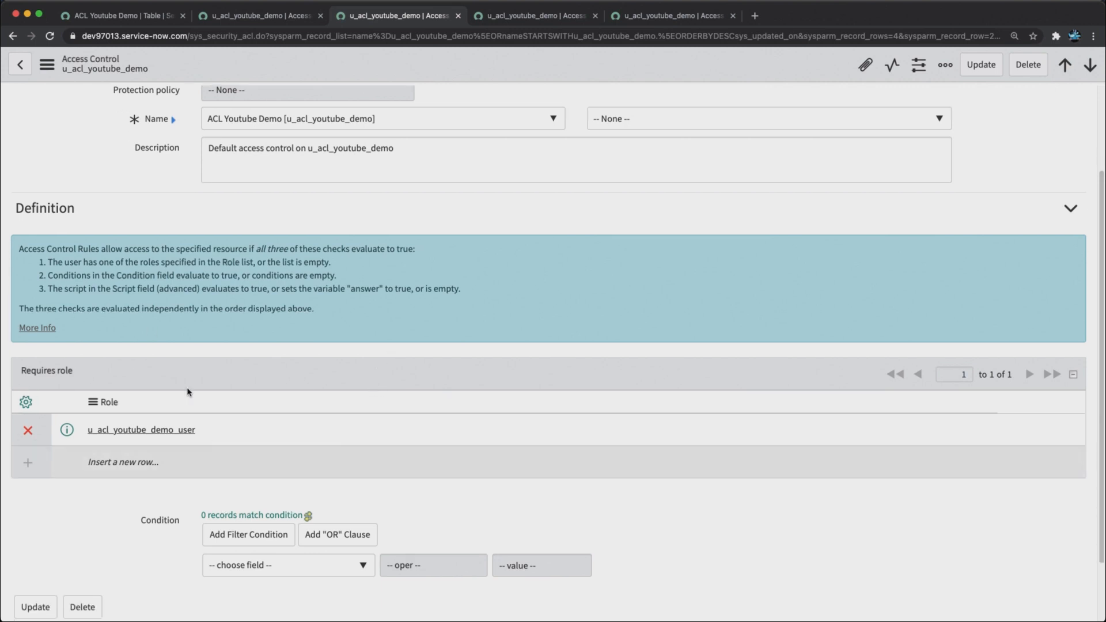
pyautogui.scroll(3, 333, 538)
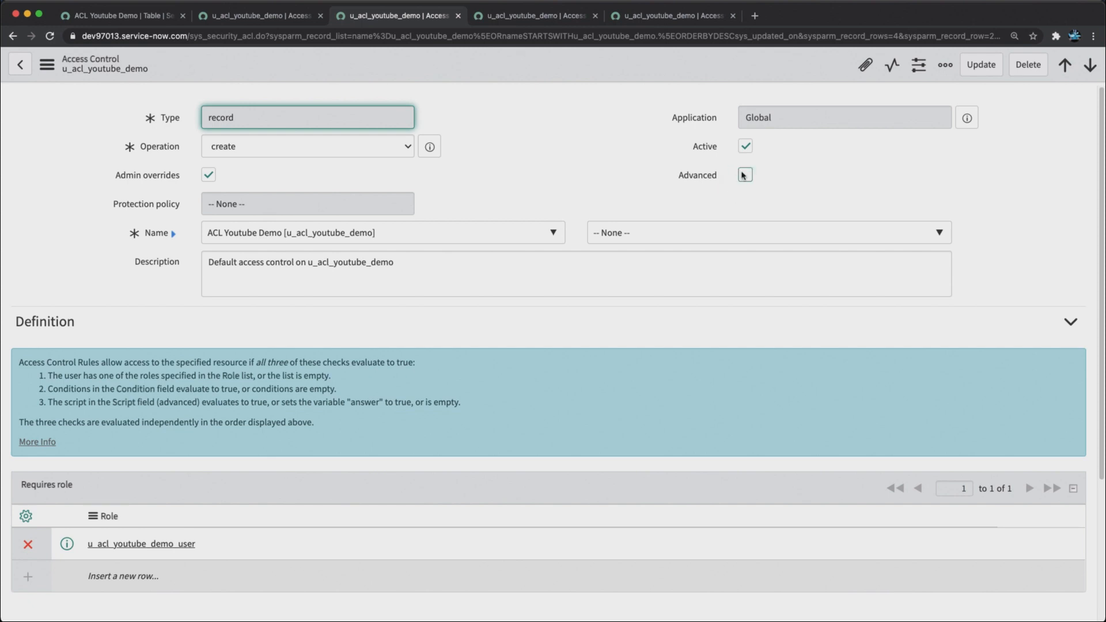
pyautogui.scroll(-5, 304, 447)
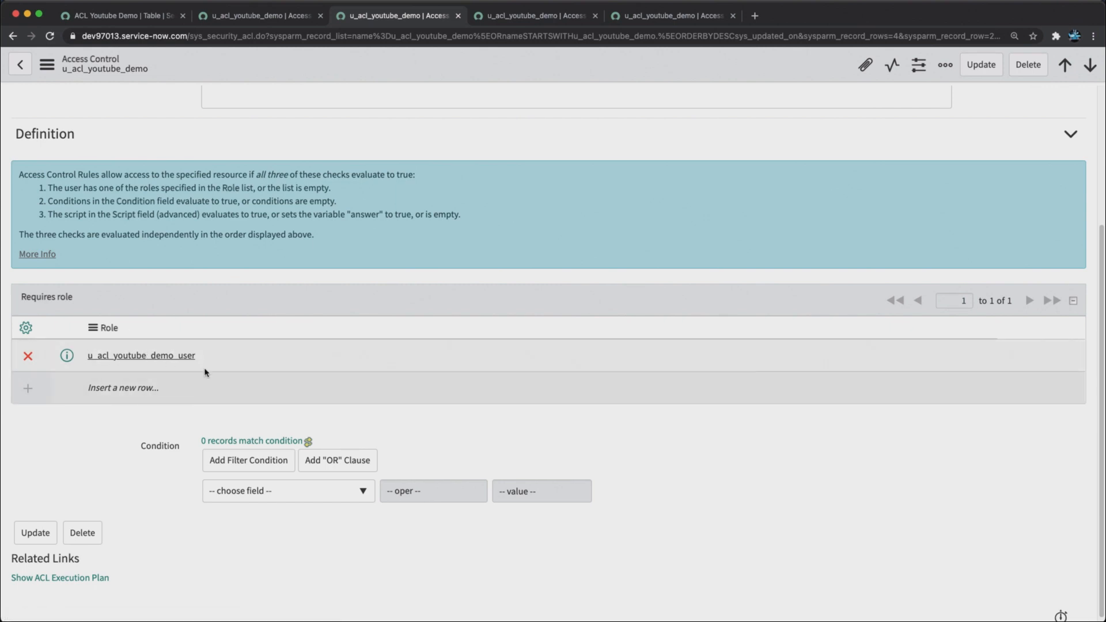
pyautogui.scroll(3, 104, 366)
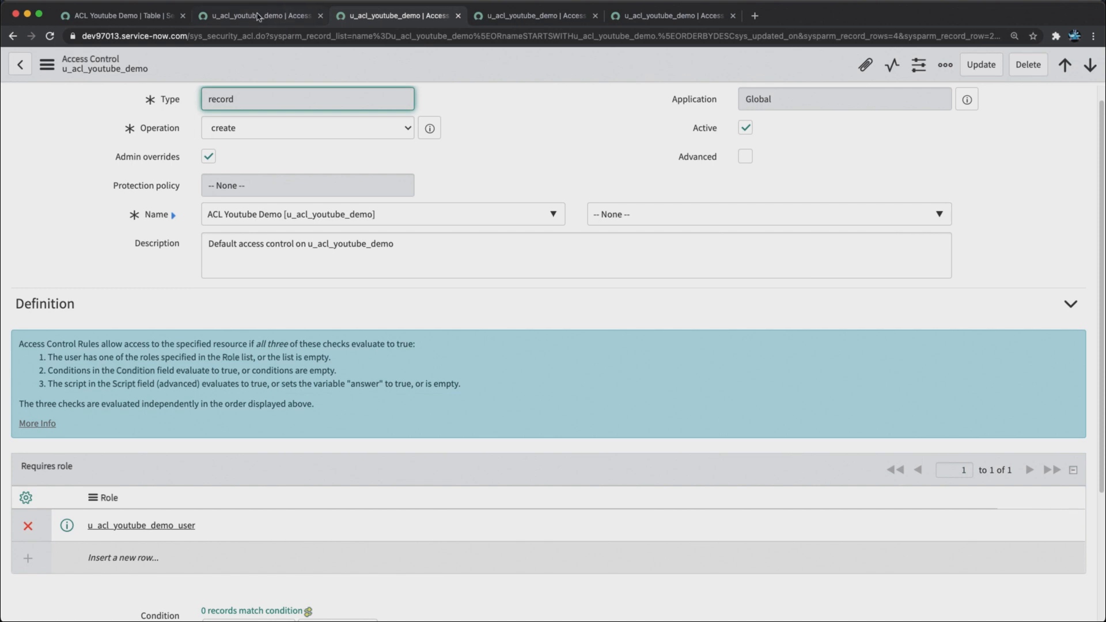
# Step: Reload the write and delete access control forms, and compare them with the read rule
pyautogui.click(518, 18)
pyautogui.rightClick(427, 62)
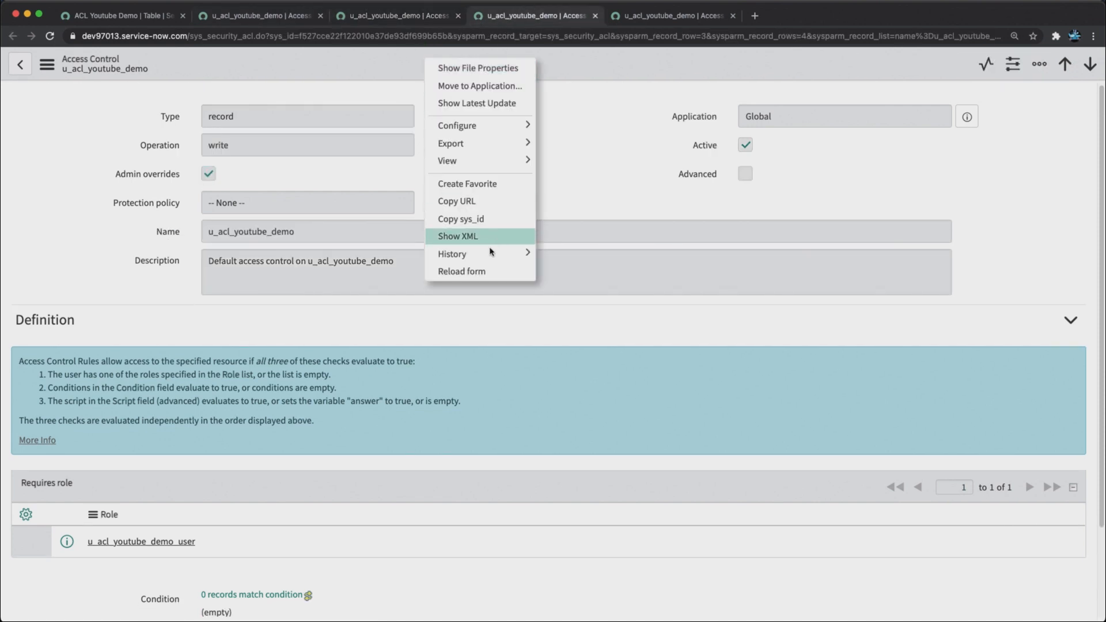
pyautogui.click(460, 272)
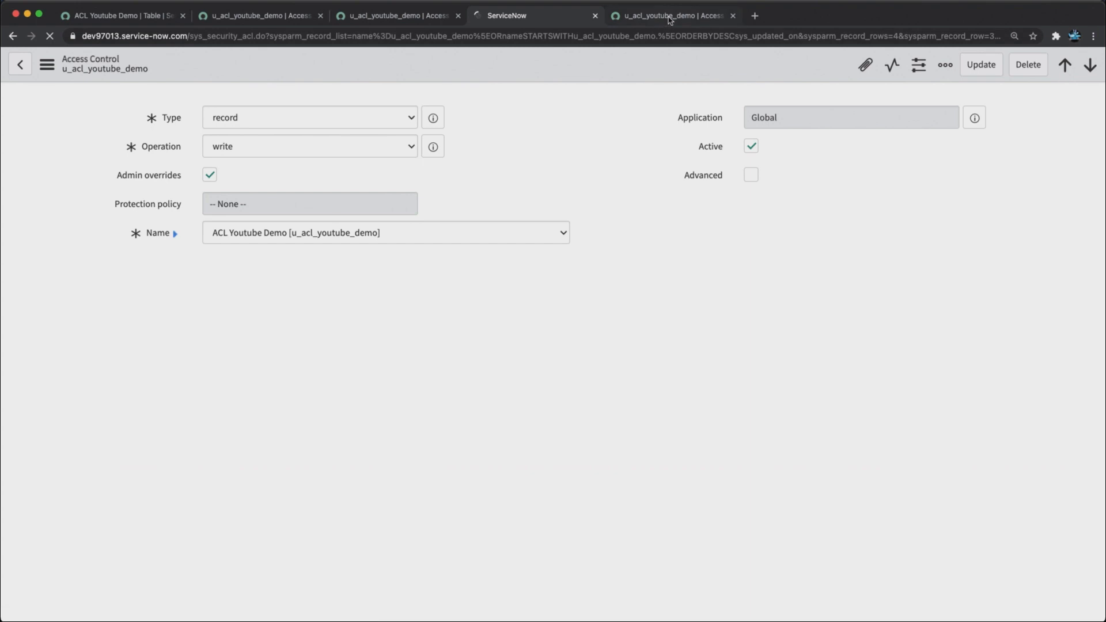
pyautogui.click(662, 16)
pyautogui.rightClick(468, 62)
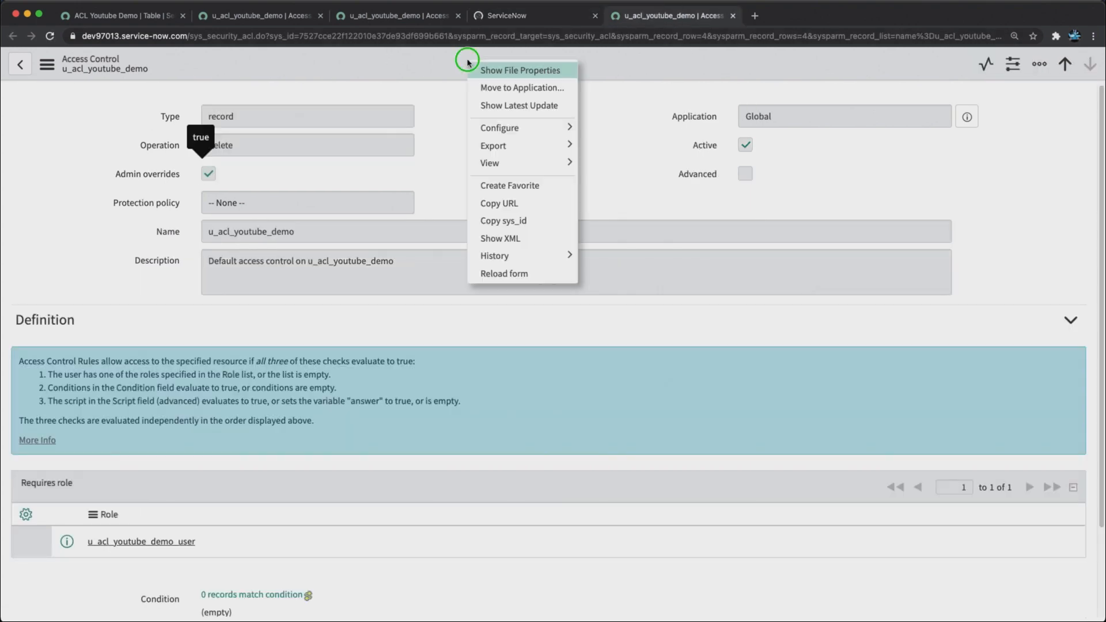
pyautogui.click(494, 273)
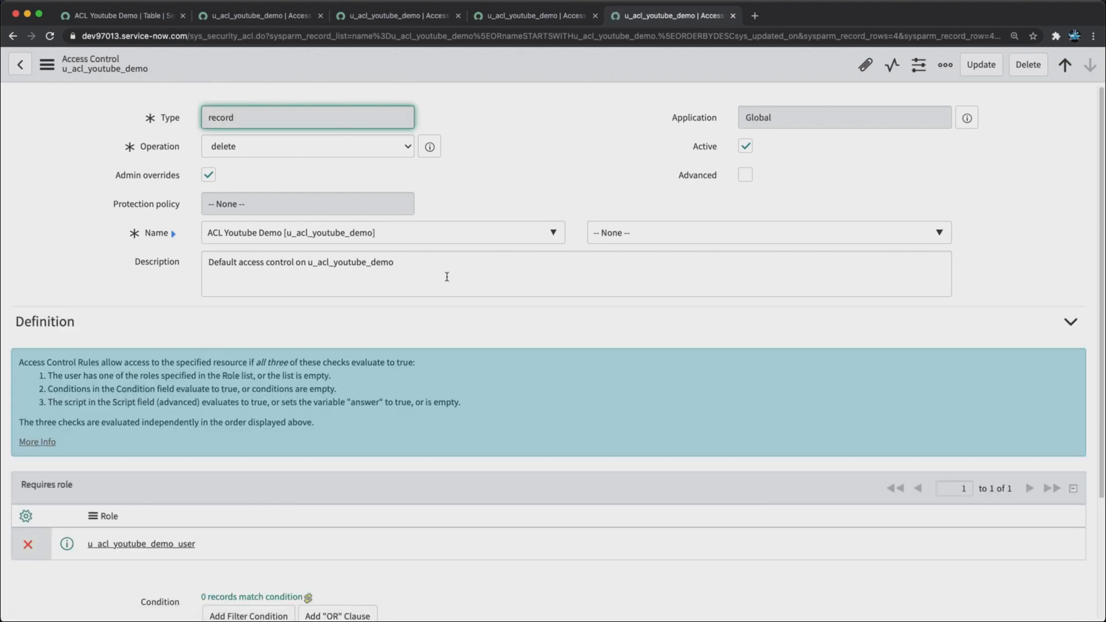
pyautogui.click(535, 19)
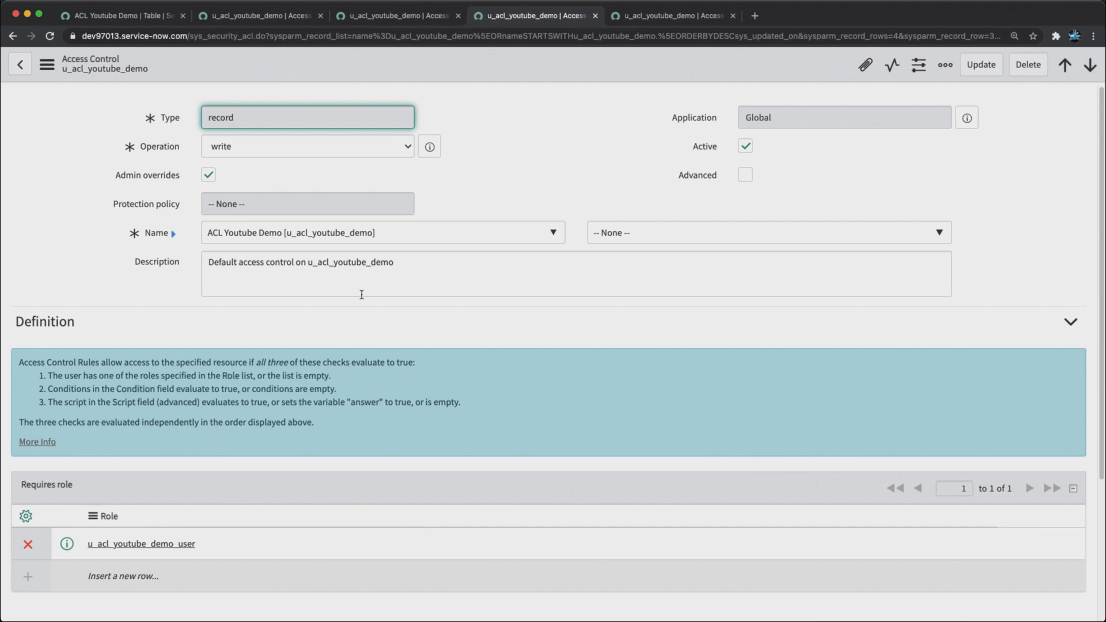
pyautogui.click(254, 16)
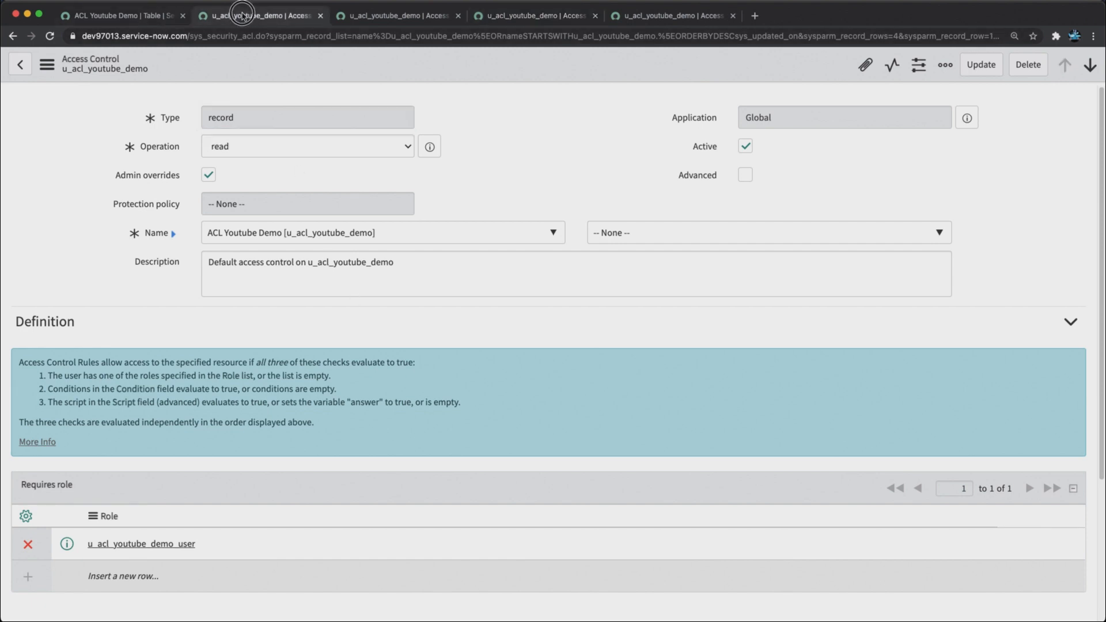
# Step: Find the System Definition Tables module by filtering the navigator for "tables" and start a new table record
pyautogui.click(93, 17)
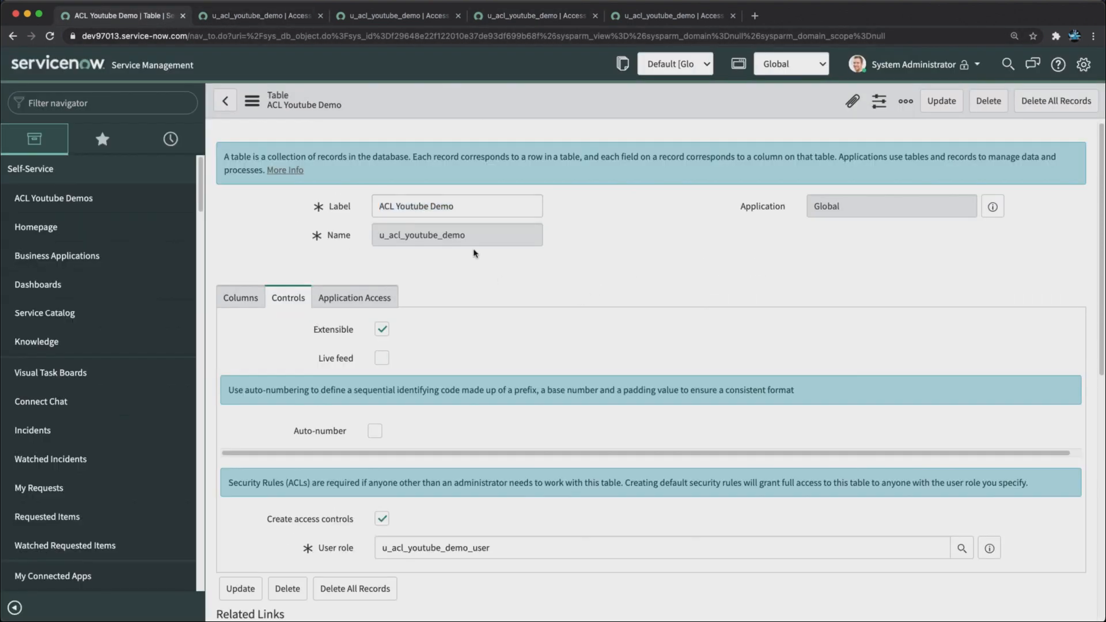
pyautogui.scroll(-1, 88, 344)
pyautogui.click(134, 107)
pyautogui.write('tables')
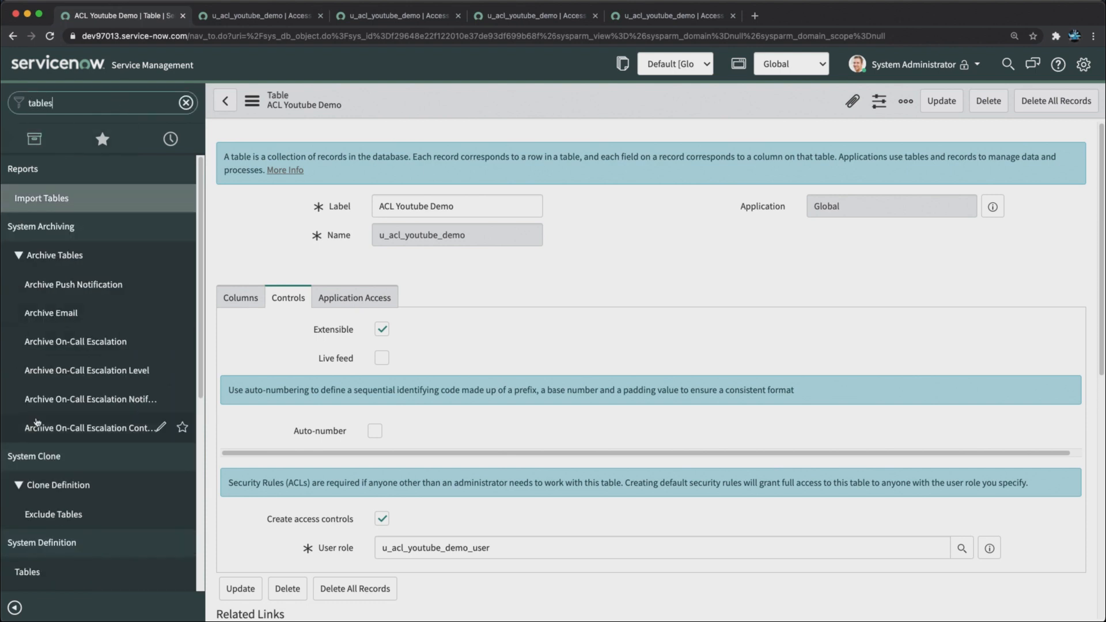
pyautogui.scroll(-2, 176, 426)
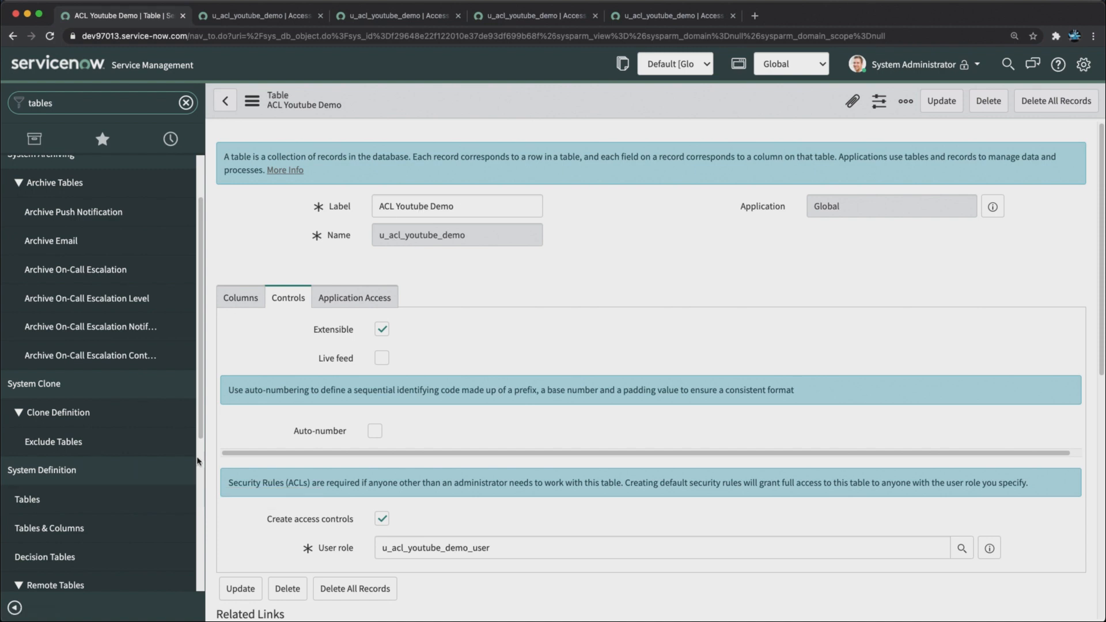
pyautogui.click(27, 499)
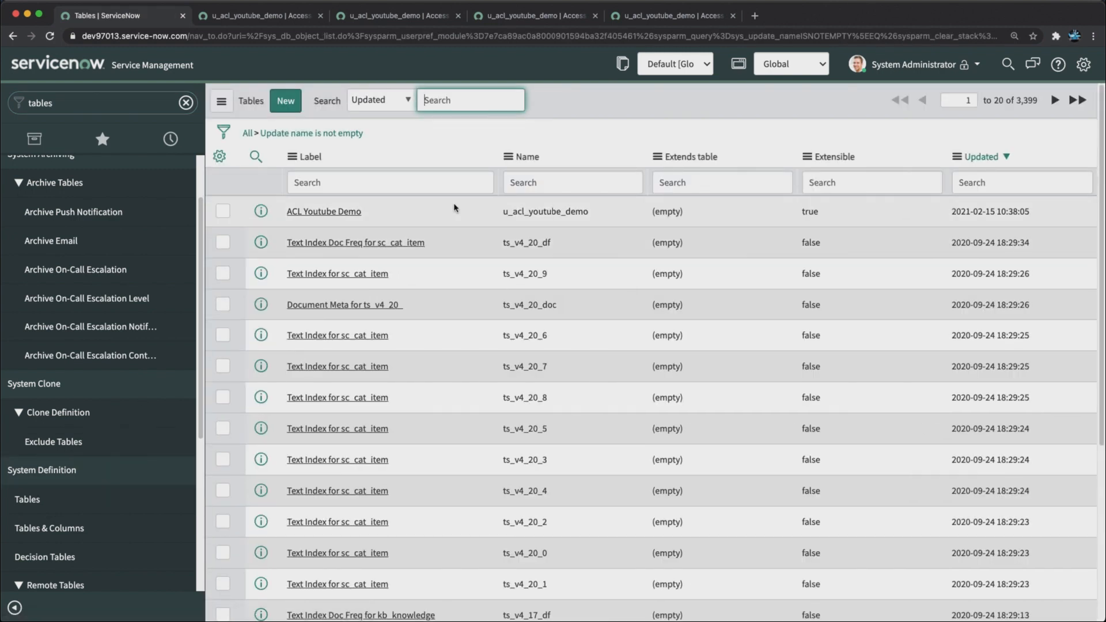
pyautogui.click(283, 102)
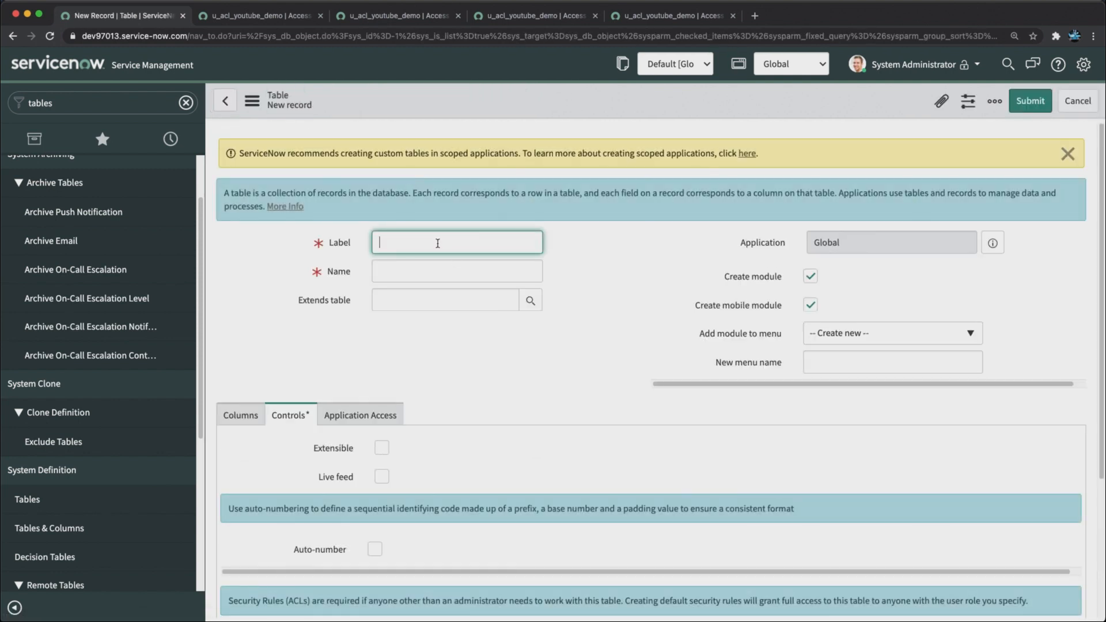
# Step: Label the new table ACL Youtube Demo Child and make it extend the ACL Youtube Demo table
pyautogui.write('ACL Youtube Demo Child')
pyautogui.press('Tab')
pyautogui.click(397, 304)
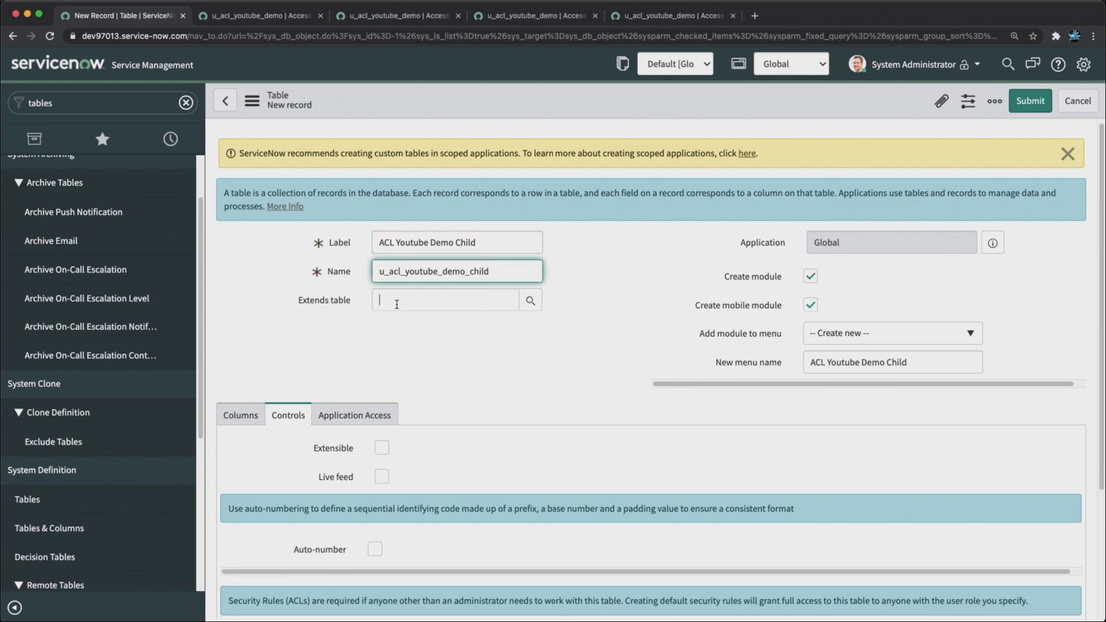
pyautogui.write('acl')
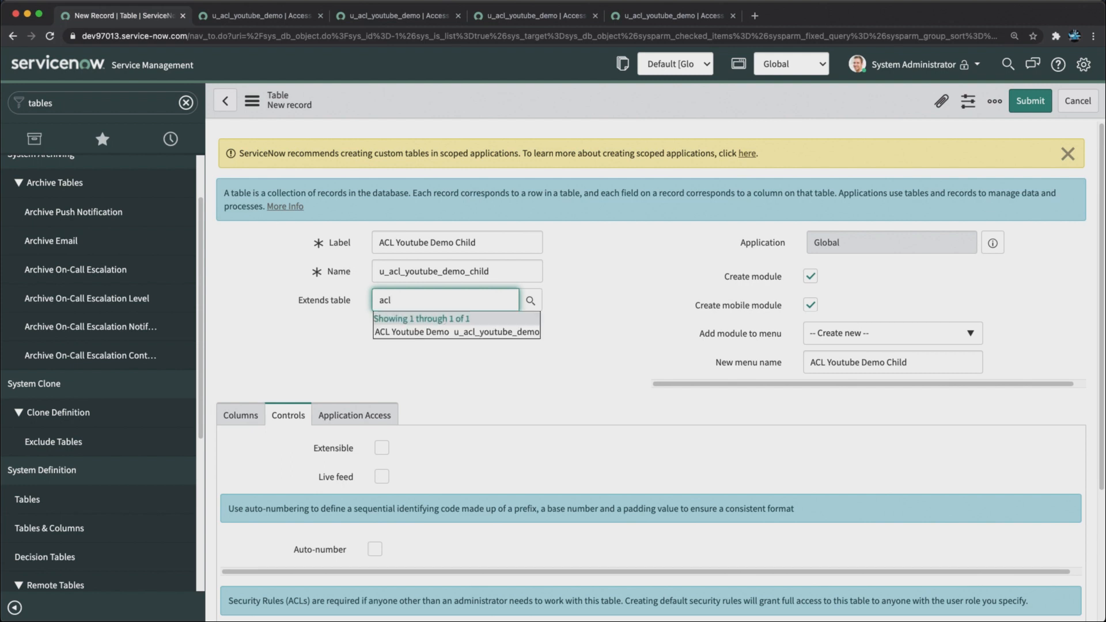
pyautogui.click(405, 332)
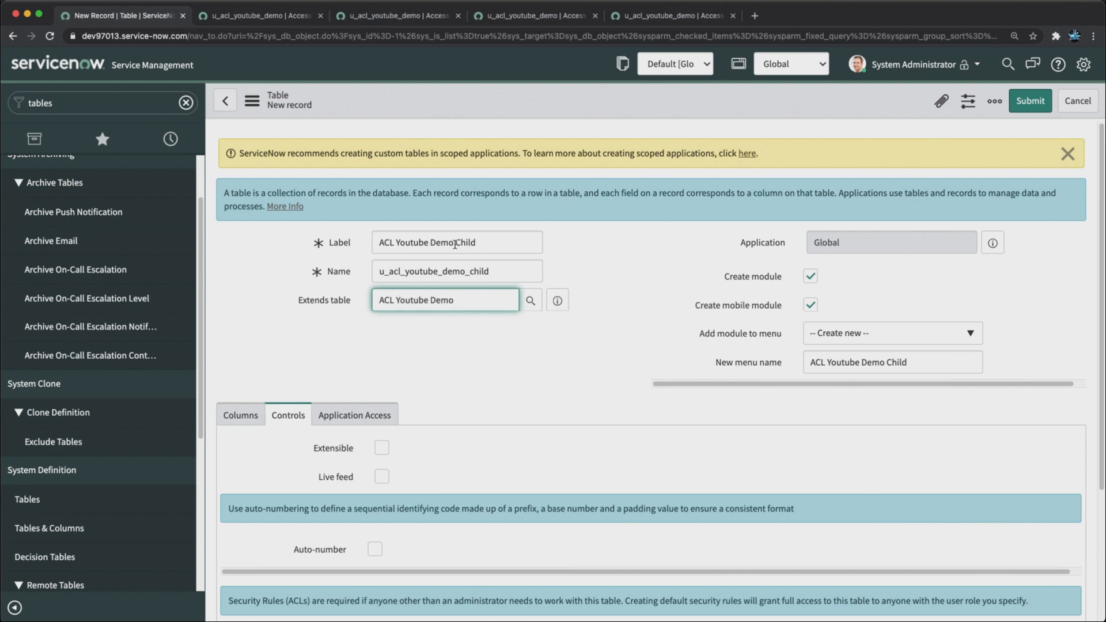
pyautogui.click(557, 248)
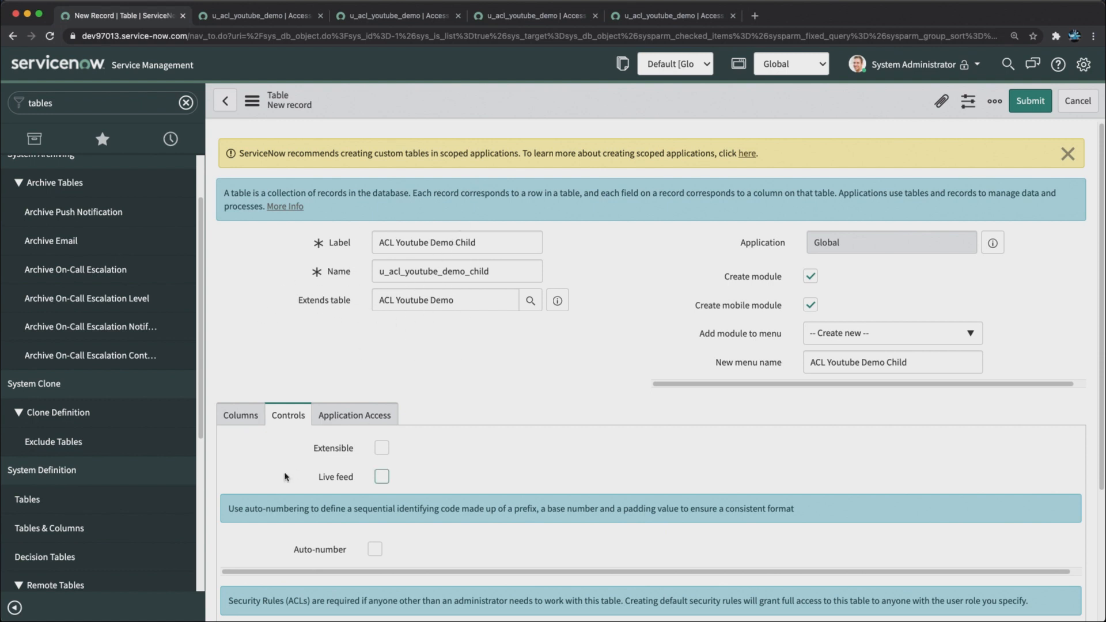
# Step: Add a column labelled Description with type String to the new ACL Youtube Demo Child table
pyautogui.scroll(-3, 284, 477)
pyautogui.click(241, 314)
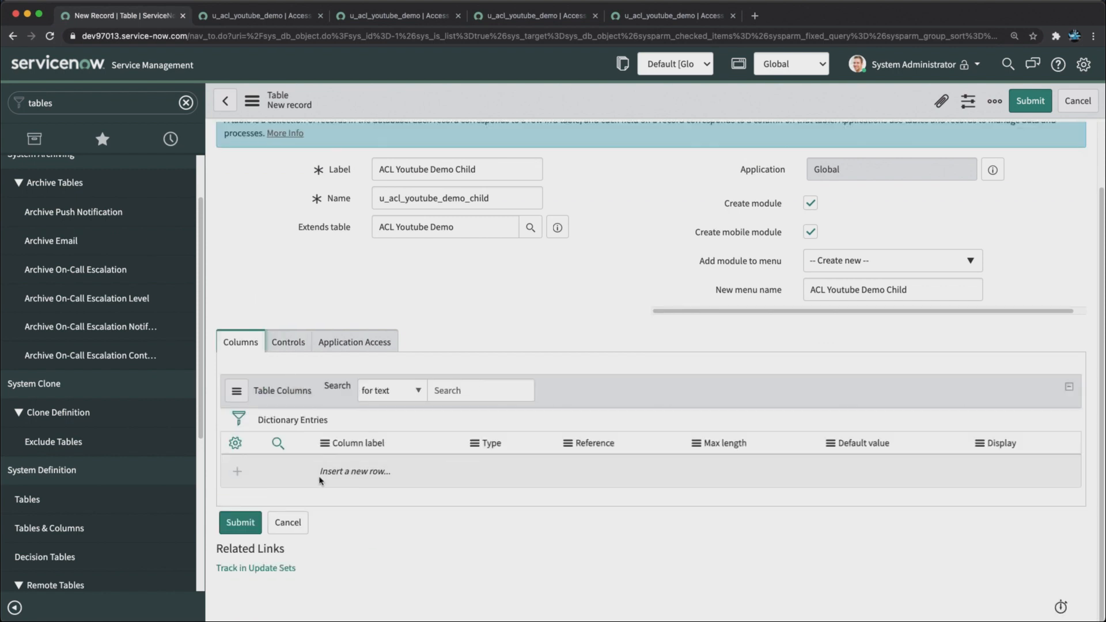
pyautogui.click(334, 470)
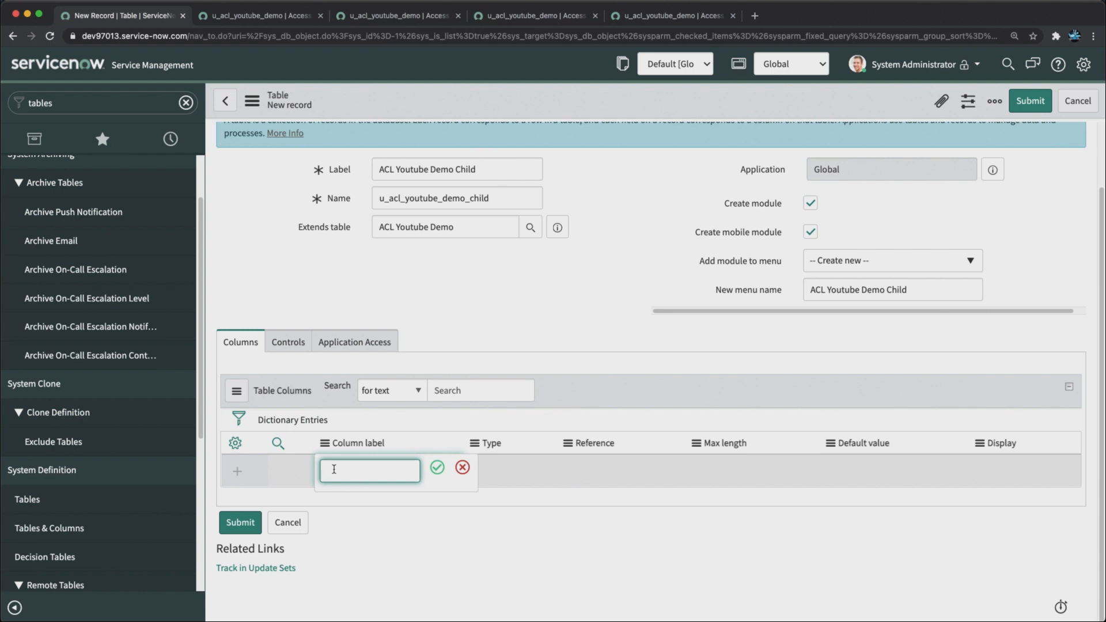
pyautogui.write('Description')
pyautogui.click(437, 467)
pyautogui.doubleClick(504, 470)
pyautogui.write('s')
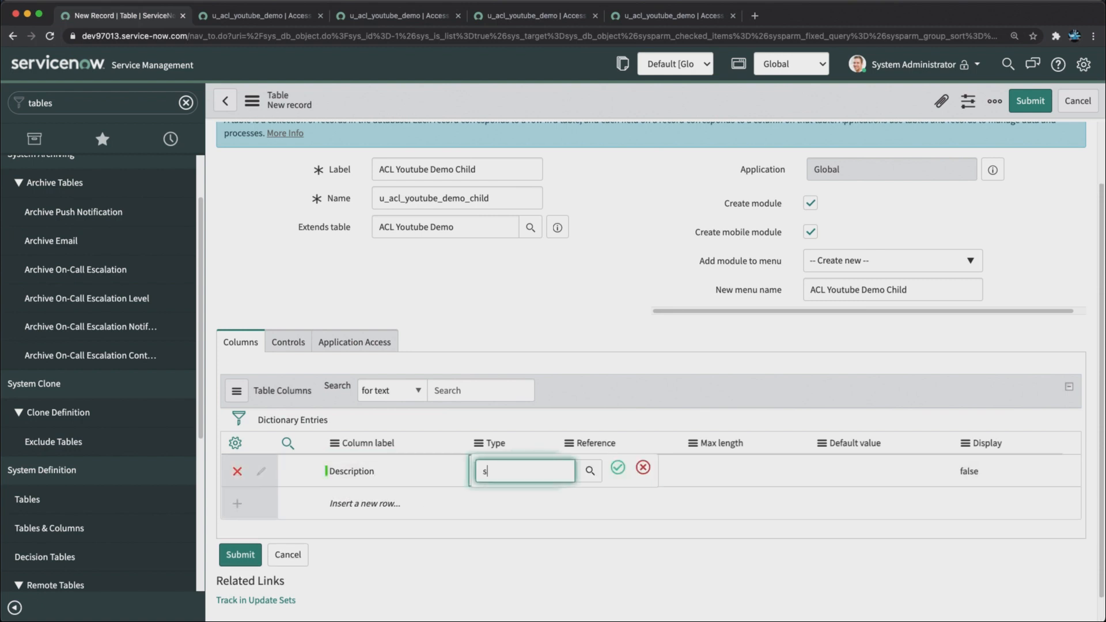
pyautogui.write('tr')
pyautogui.press('Return')
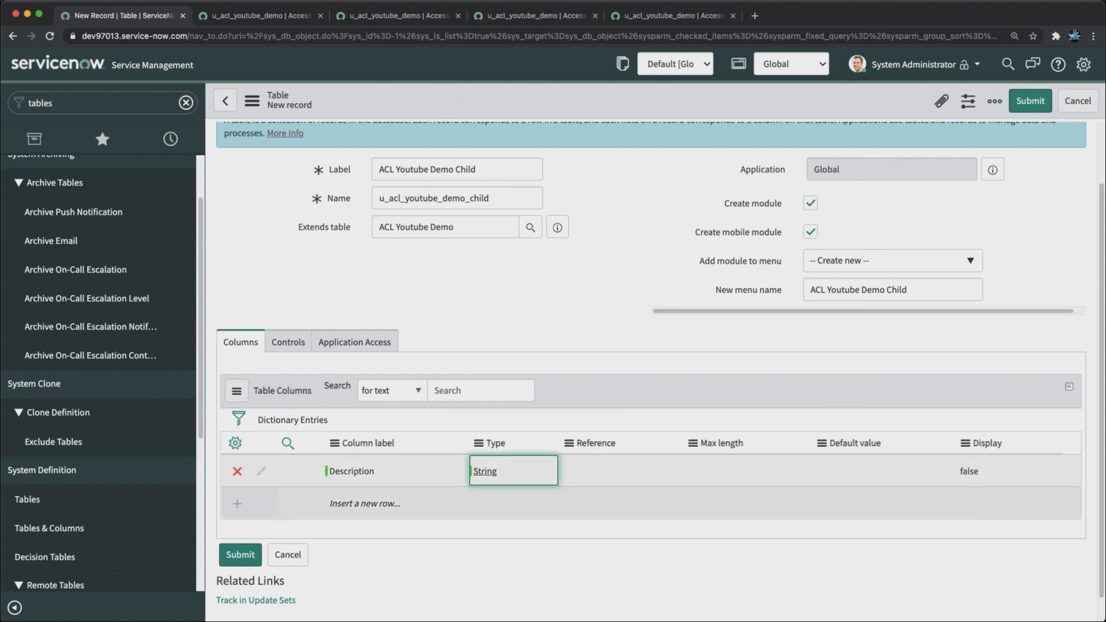
pyautogui.click(536, 314)
# Step: Turn off mobile module creation, place the table's module in the Self-Service menu, and save the table record
pyautogui.scroll(2, 382, 424)
pyautogui.scroll(-2, 379, 409)
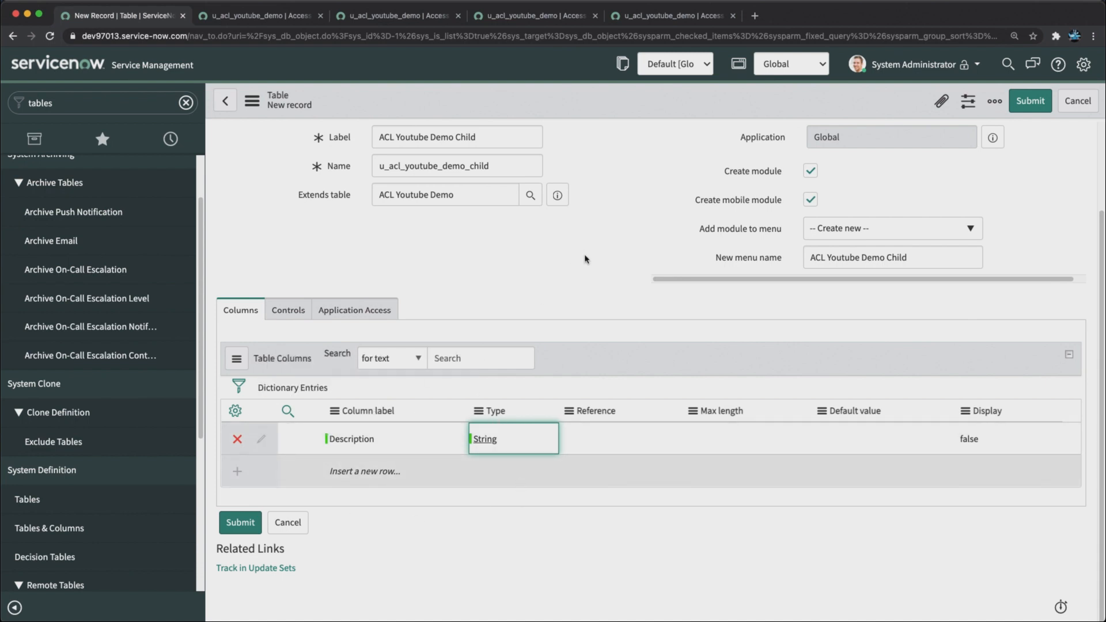
pyautogui.click(810, 304)
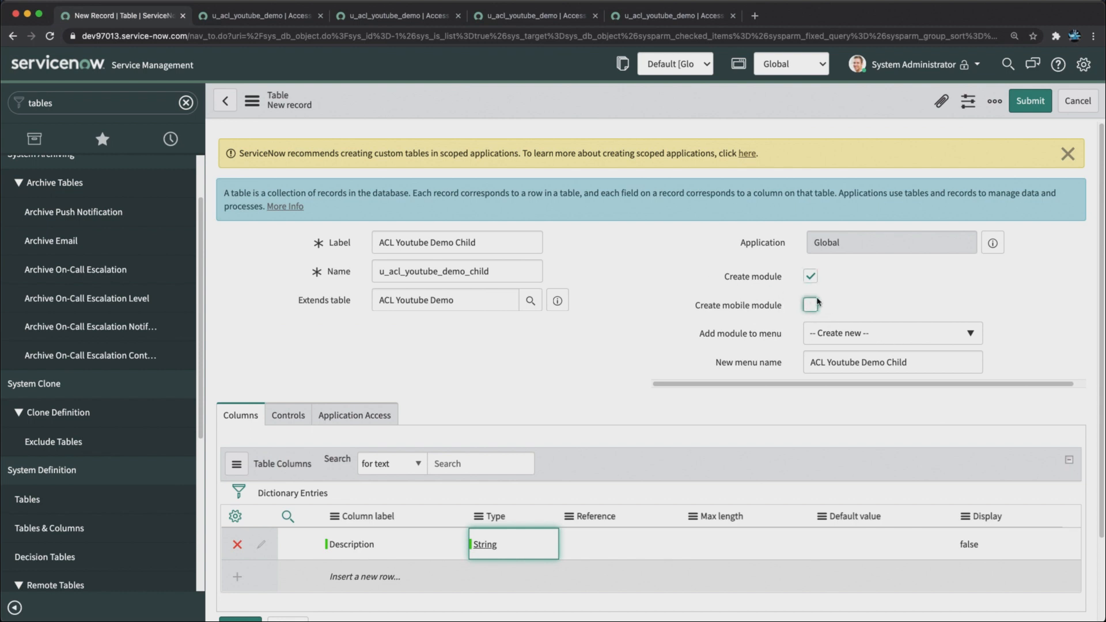
pyautogui.click(842, 333)
pyautogui.write('self')
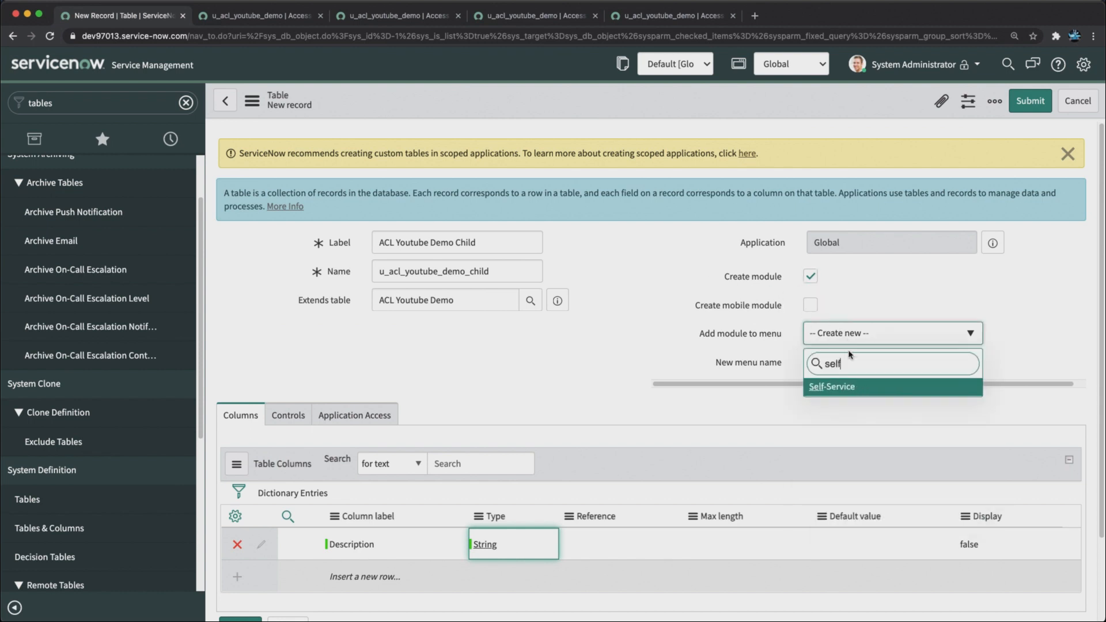
pyautogui.click(829, 387)
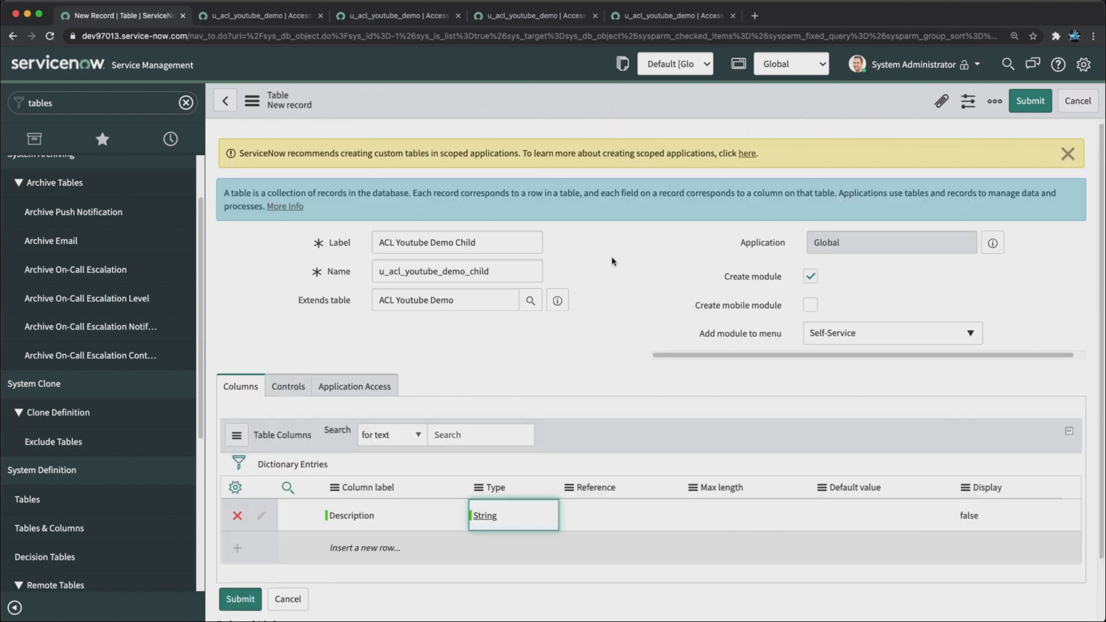
pyautogui.rightClick(577, 105)
pyautogui.click(604, 113)
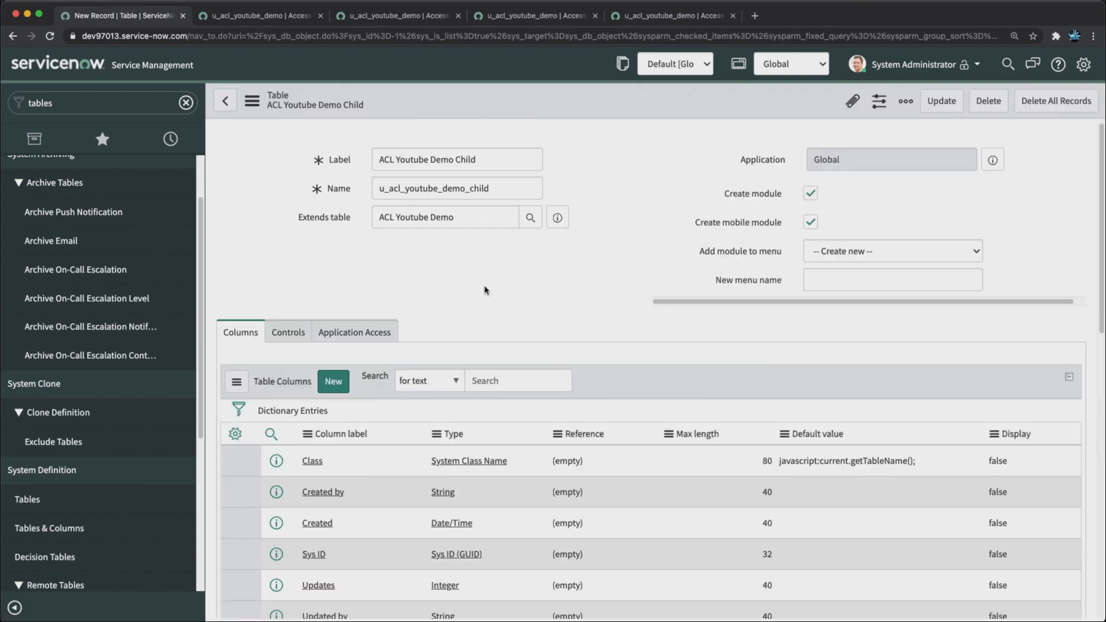
# Step: Review the saved child table's columns and its list of access controls
pyautogui.scroll(-3, 492, 340)
pyautogui.scroll(-10, 489, 340)
pyautogui.scroll(3, 476, 299)
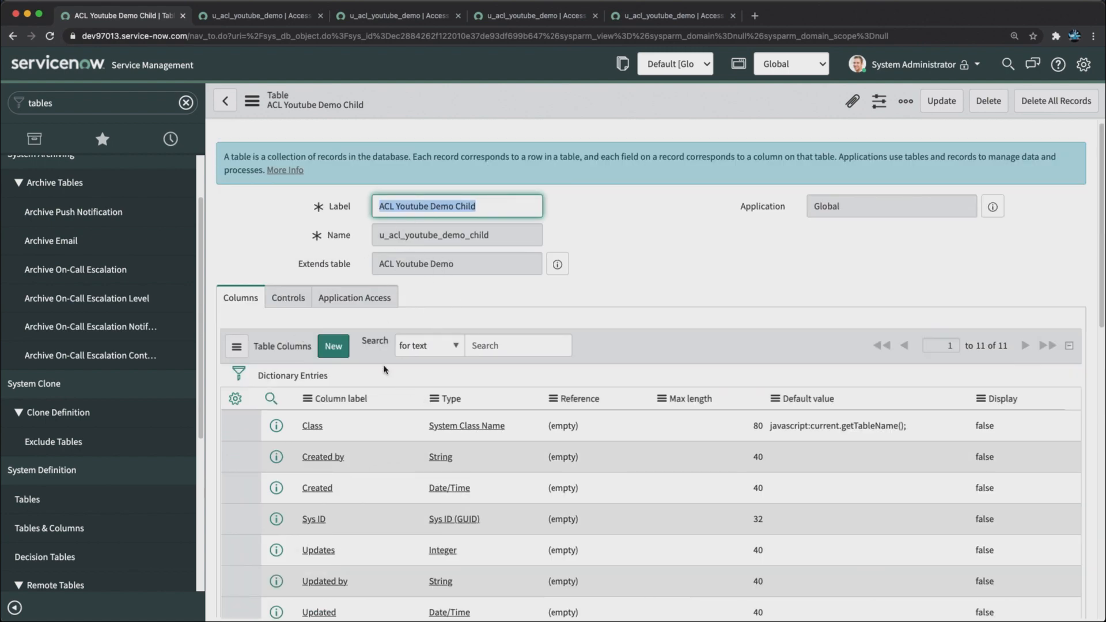
pyautogui.scroll(-10, 385, 375)
pyautogui.scroll(-2, 393, 395)
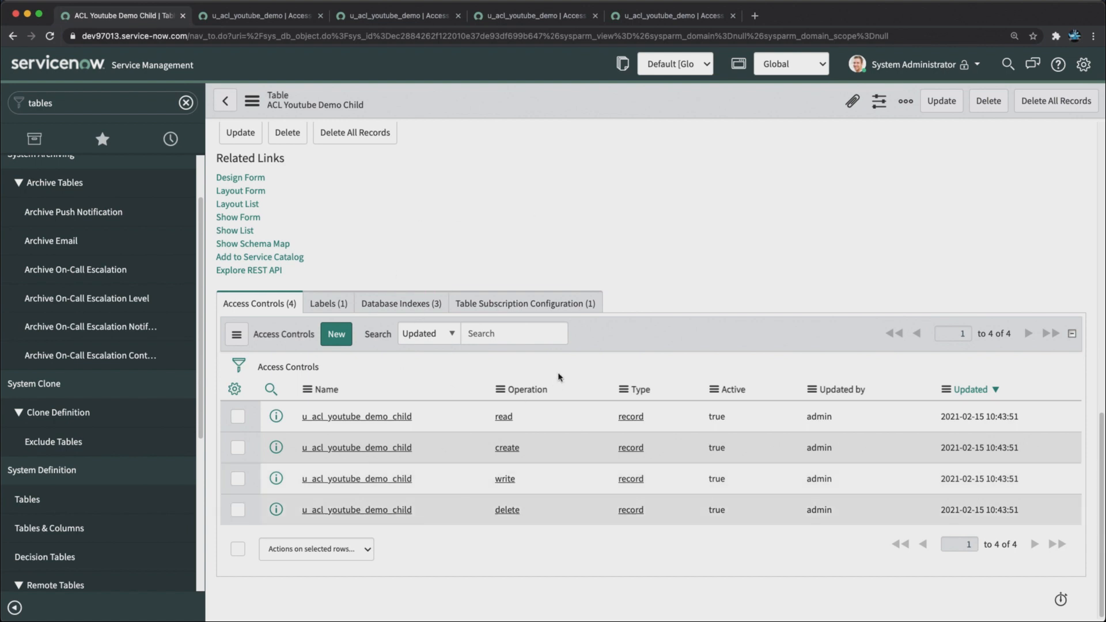
# Step: Examine the child table's access control creation setting and user role, and compare them with its generated access controls
pyautogui.scroll(15, 558, 377)
pyautogui.click(288, 295)
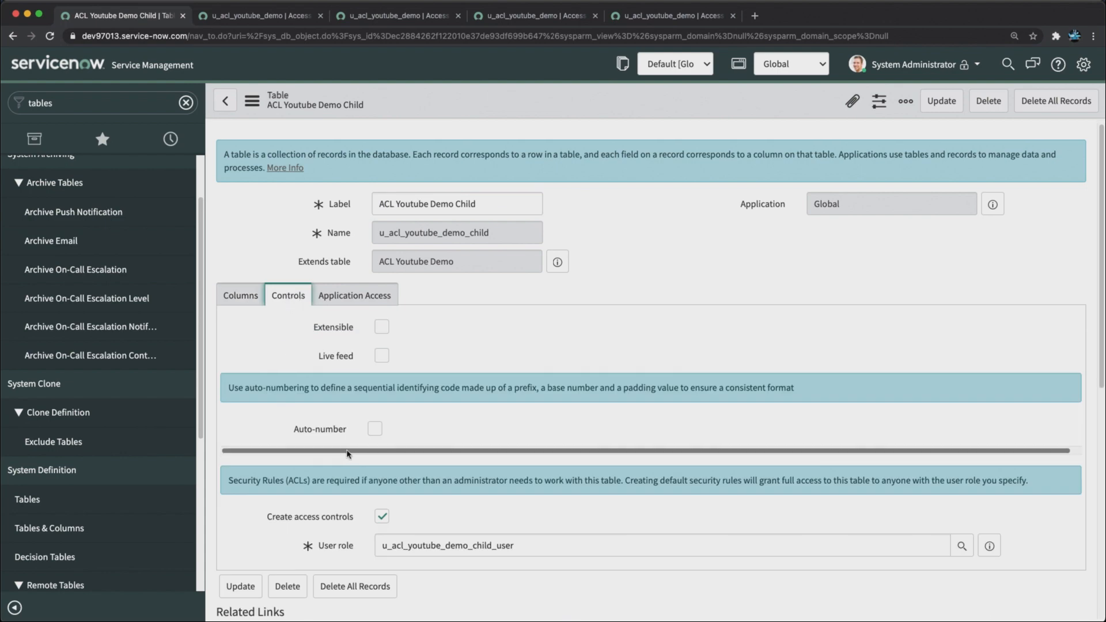
pyautogui.scroll(-5, 348, 453)
pyautogui.scroll(5, 301, 250)
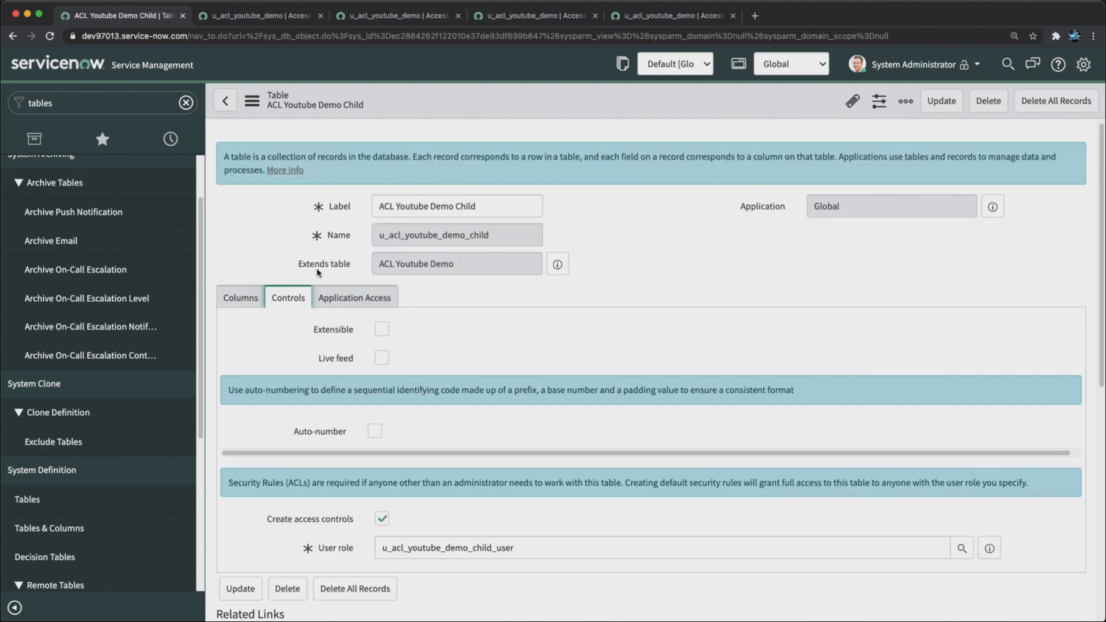
pyautogui.scroll(-2, 288, 432)
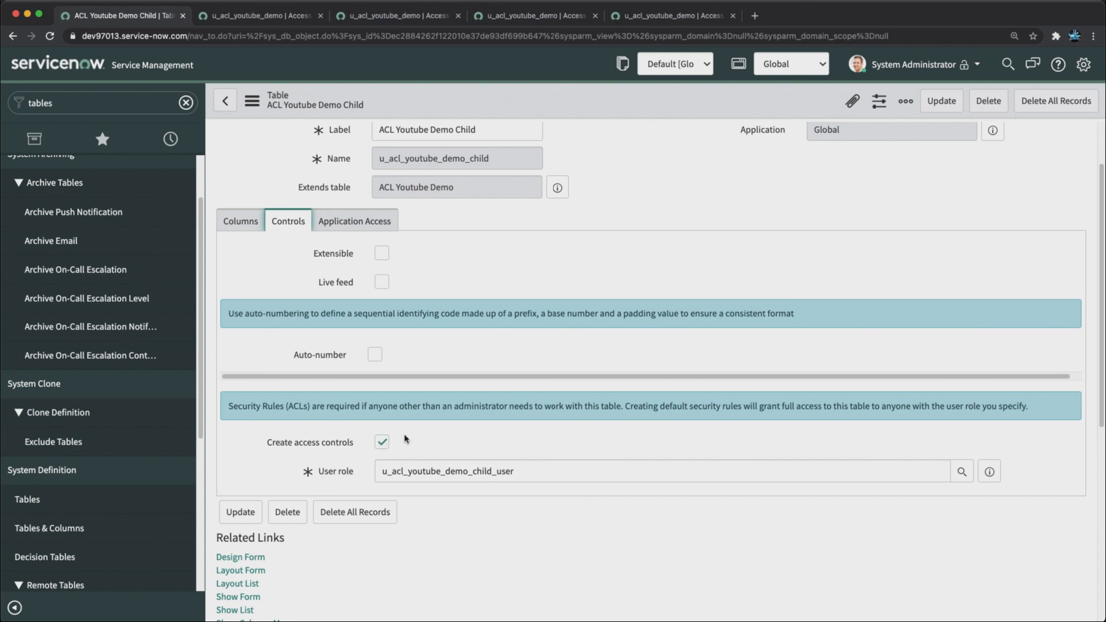
pyautogui.scroll(-6, 404, 439)
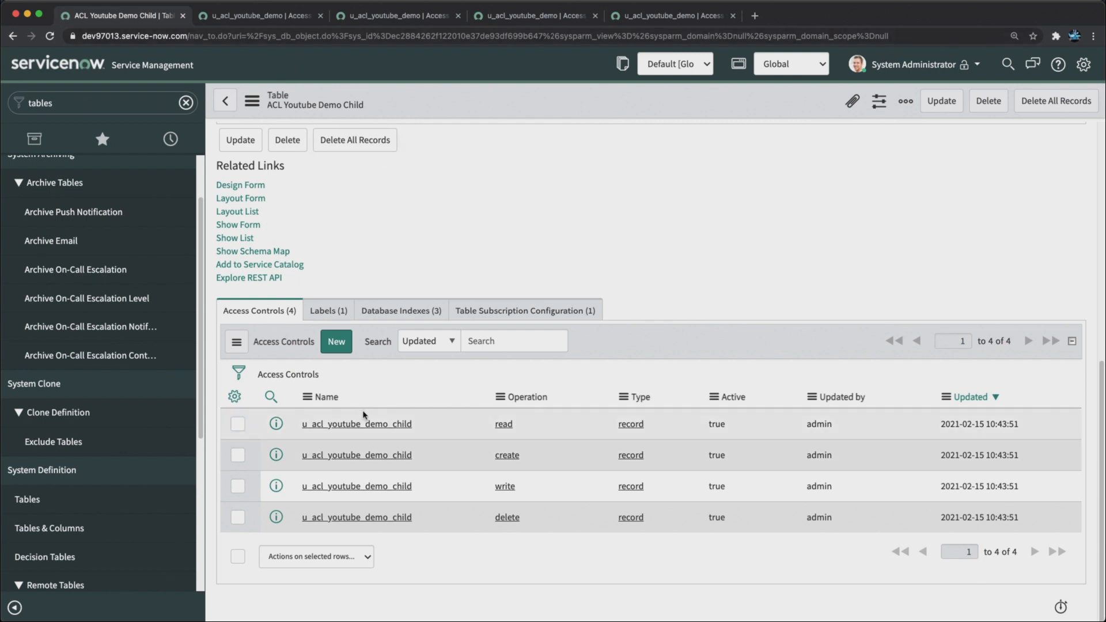
pyautogui.scroll(3, 327, 300)
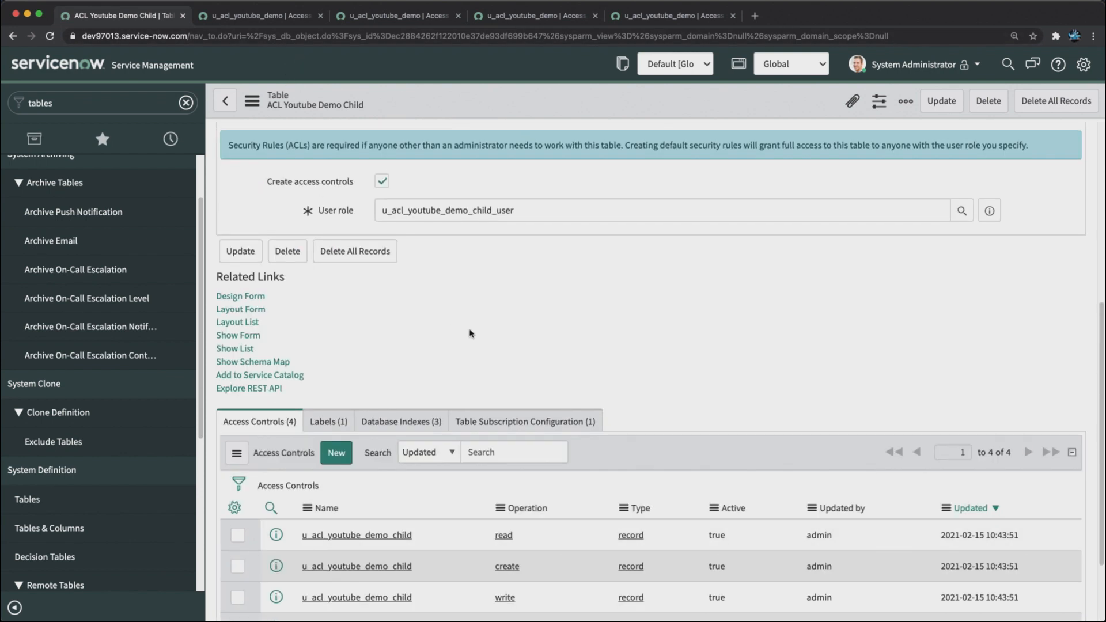
pyautogui.scroll(-2, 308, 568)
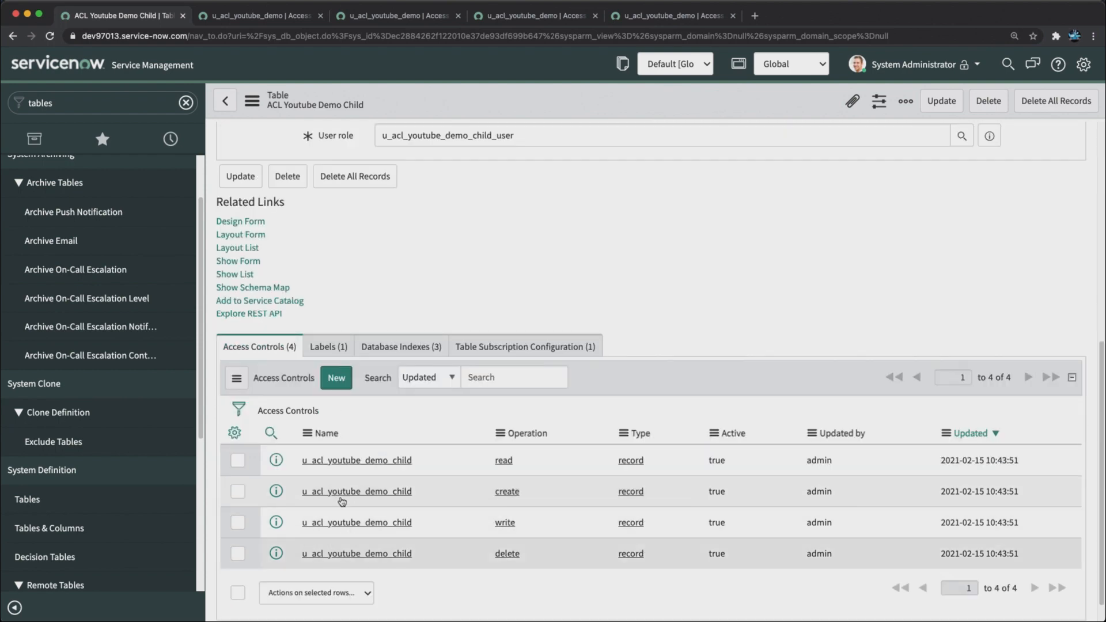
pyautogui.scroll(5, 433, 451)
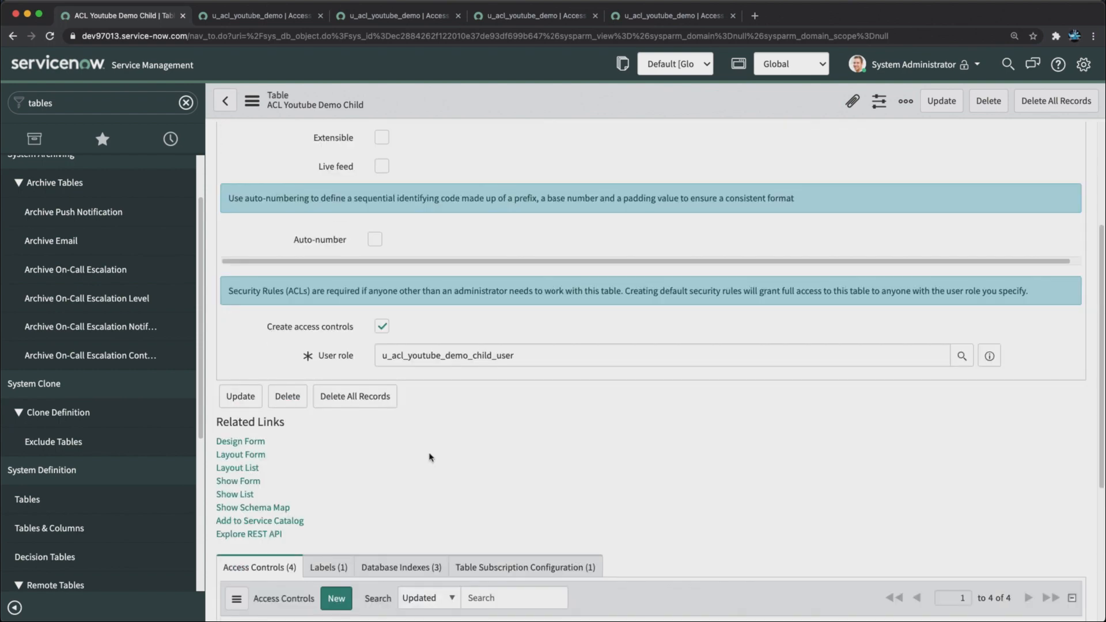
pyautogui.scroll(-5, 449, 427)
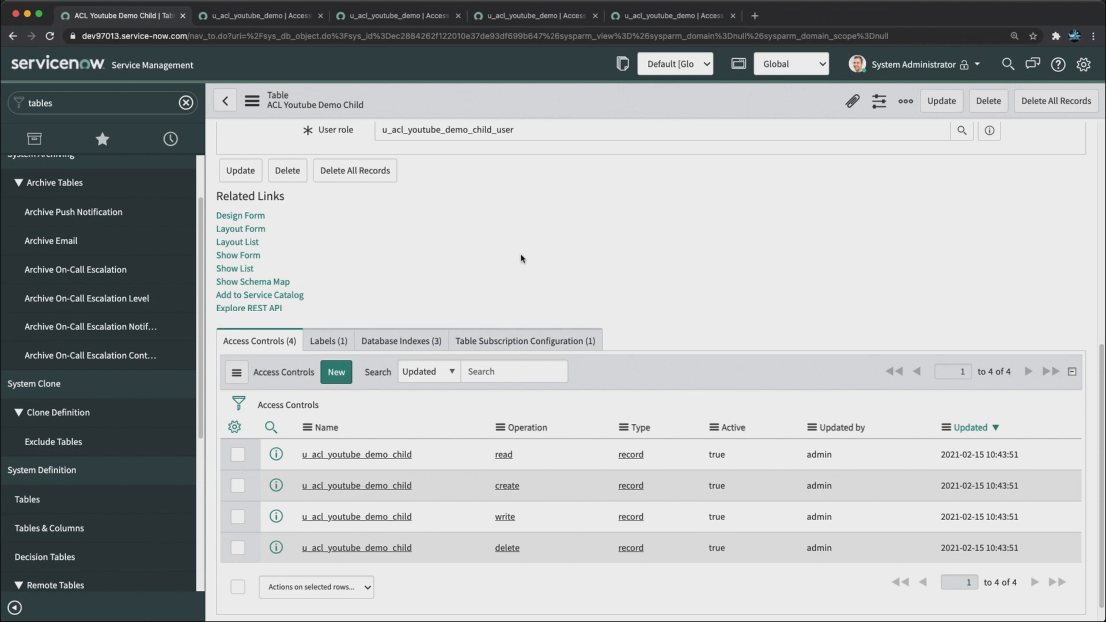
# Step: Open the user list with sys_user.list in the navigator and start a new user record
pyautogui.click(92, 108)
pyautogui.write('sys_user.list')
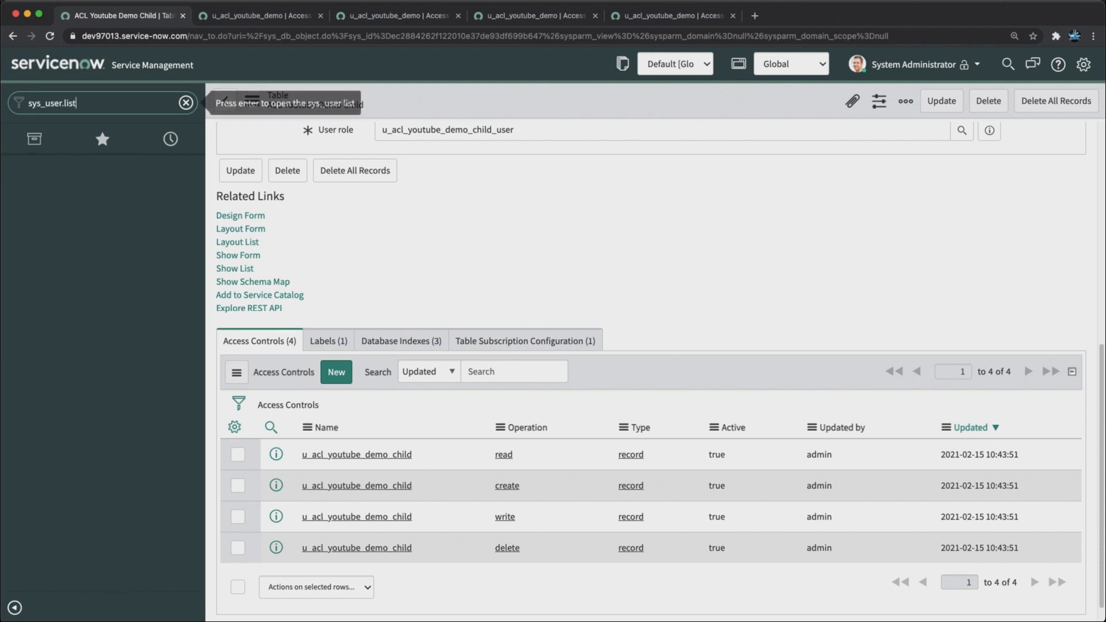
pyautogui.click(186, 103)
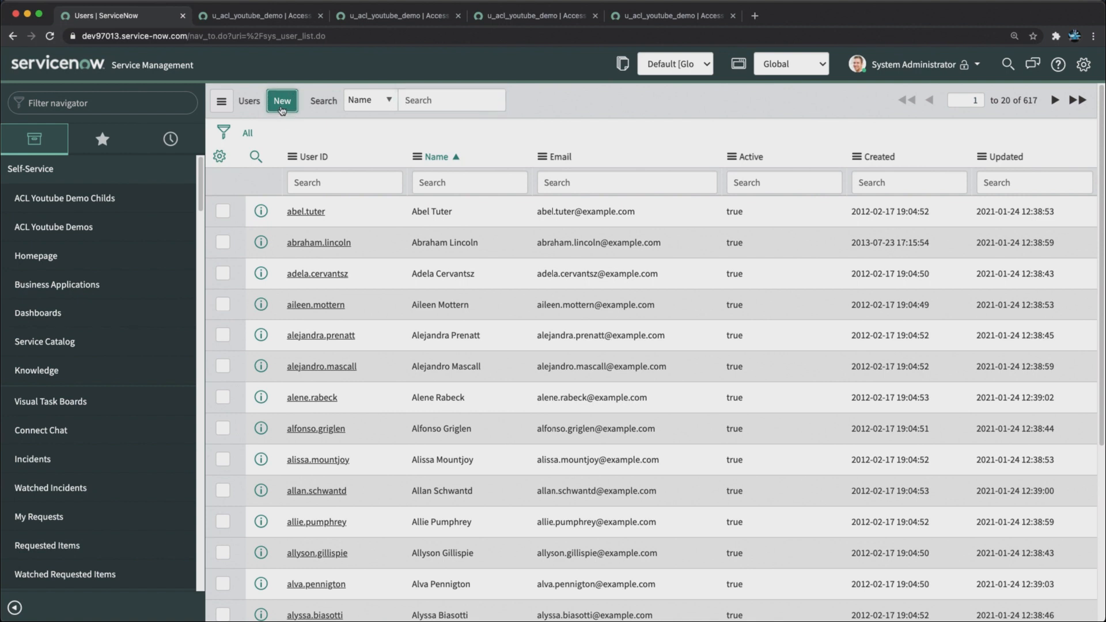
pyautogui.click(281, 110)
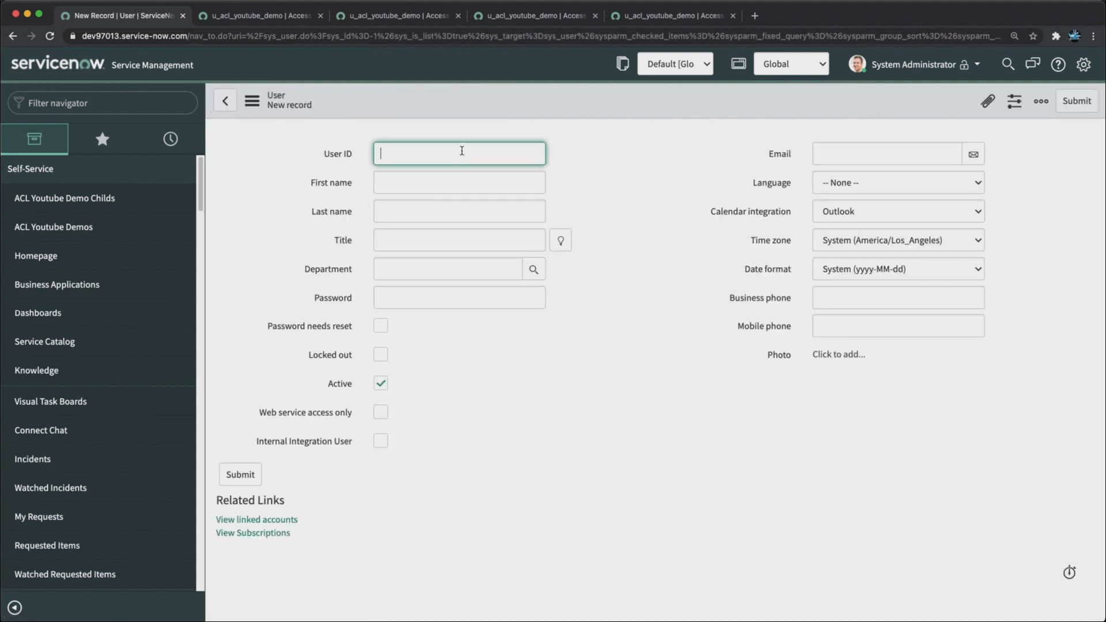
# Step: Enter acl.demo as the user ID, ACL as first name and Demo as last name, and save the user
pyautogui.write('acl.demo')
pyautogui.press('Tab')
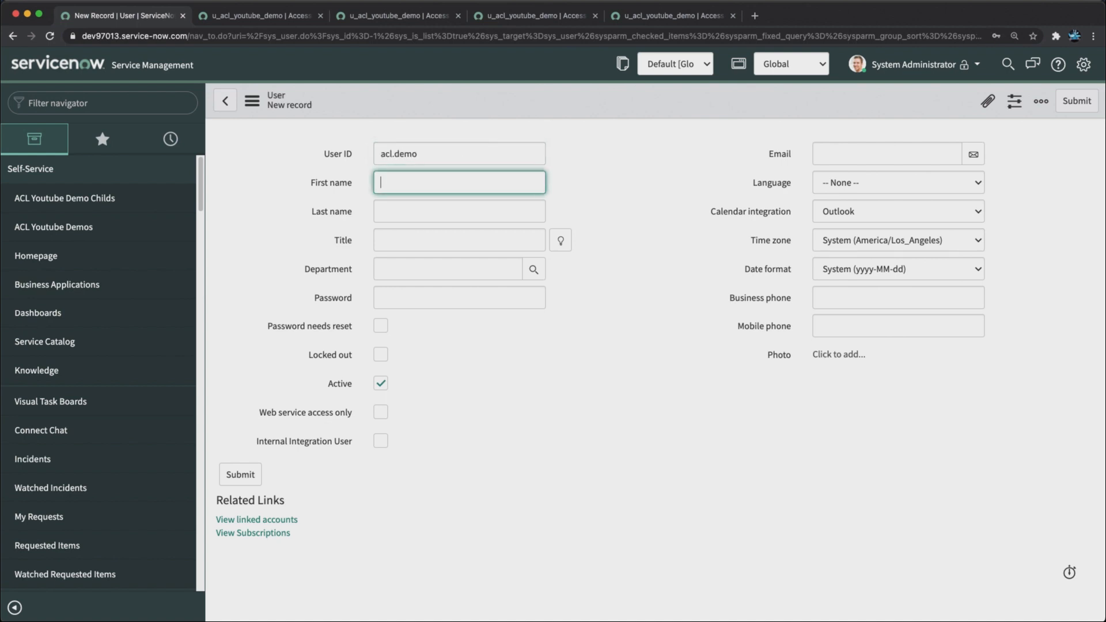
pyautogui.press('Tab')
pyautogui.write('D')
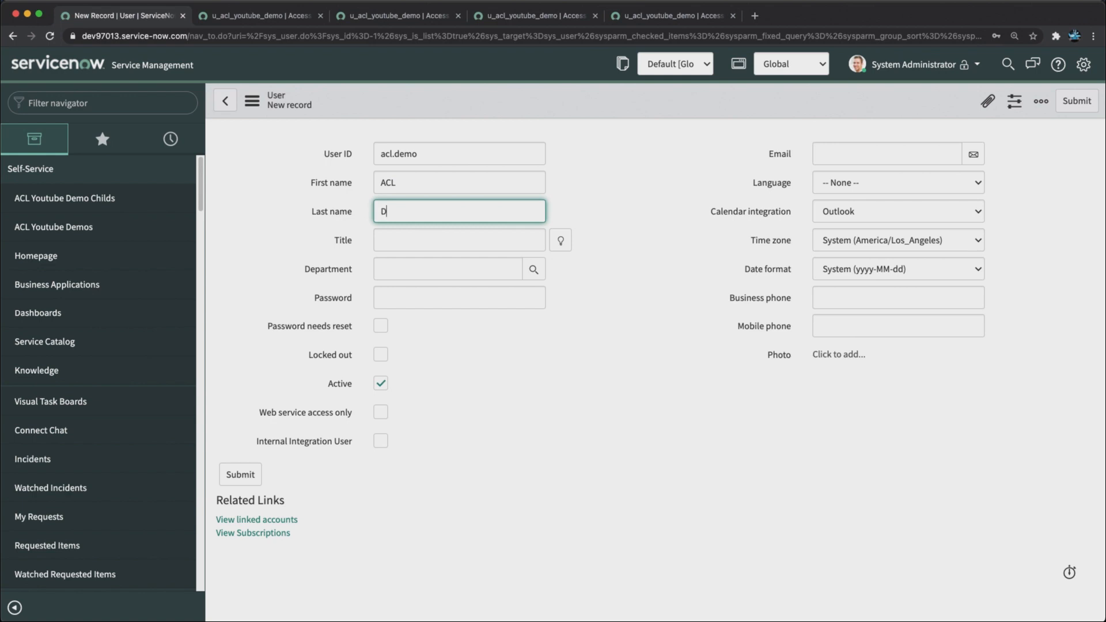
pyautogui.write('emo')
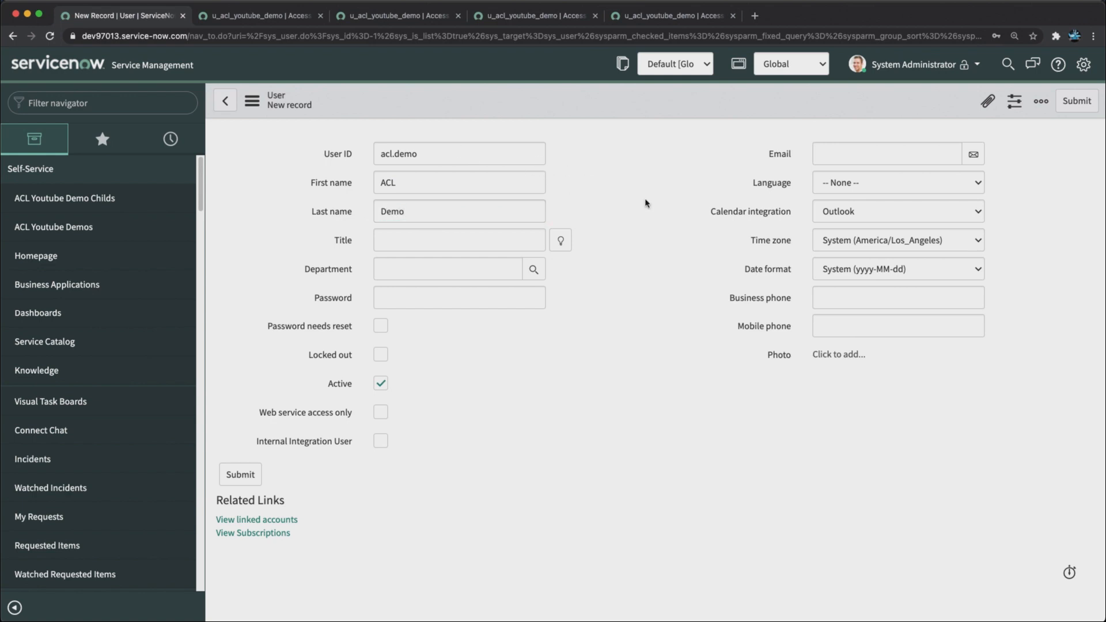
pyautogui.rightClick(616, 98)
pyautogui.click(641, 112)
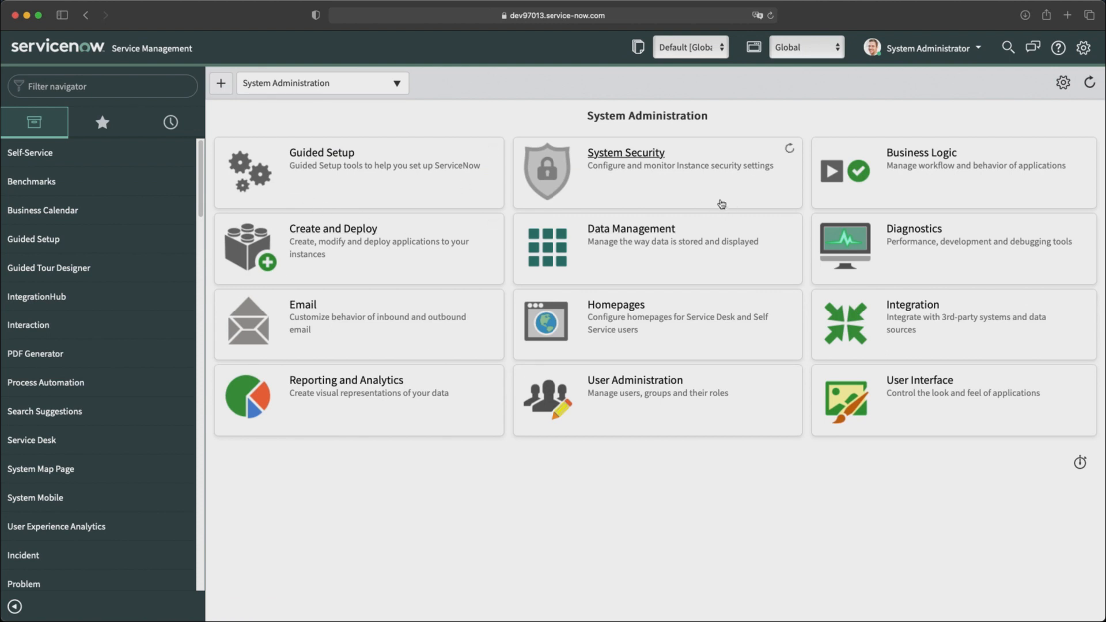
pyautogui.click(1083, 48)
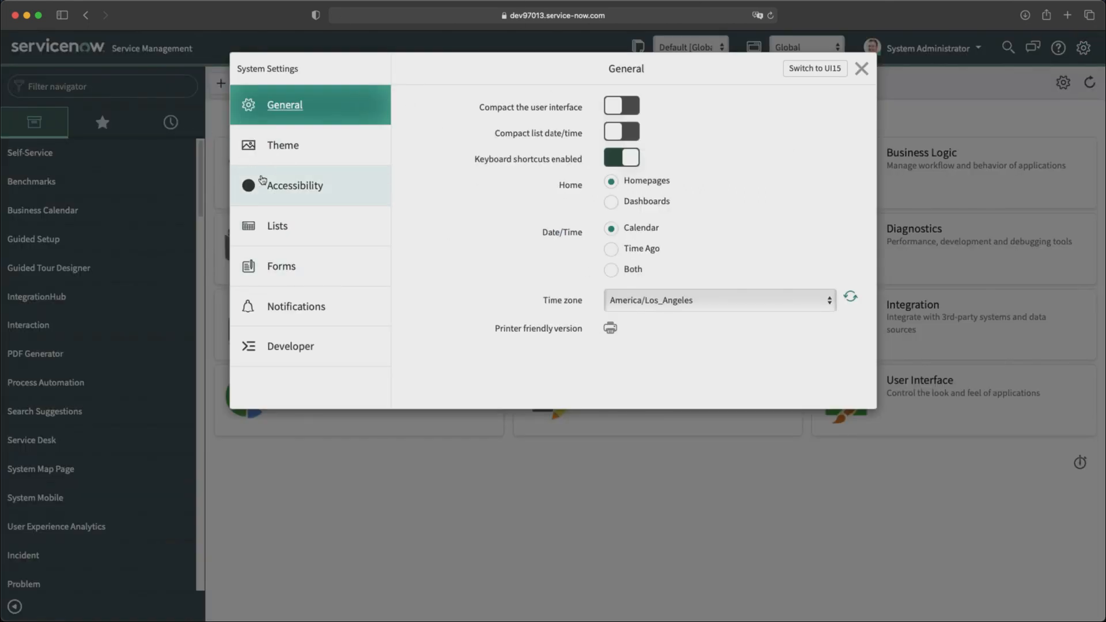
pyautogui.click(288, 150)
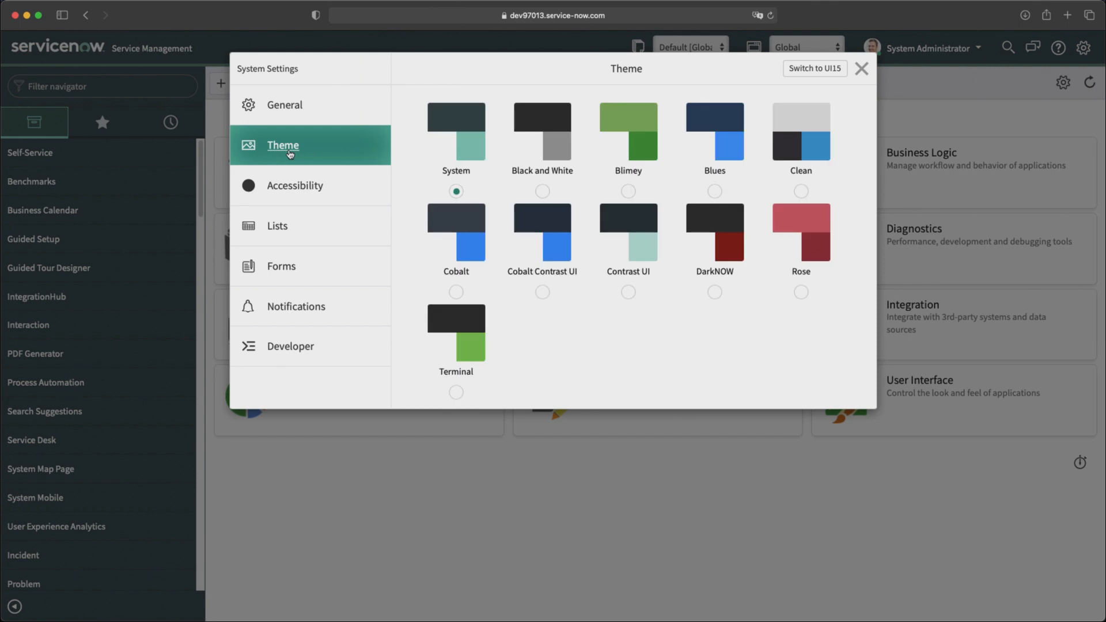
pyautogui.click(278, 112)
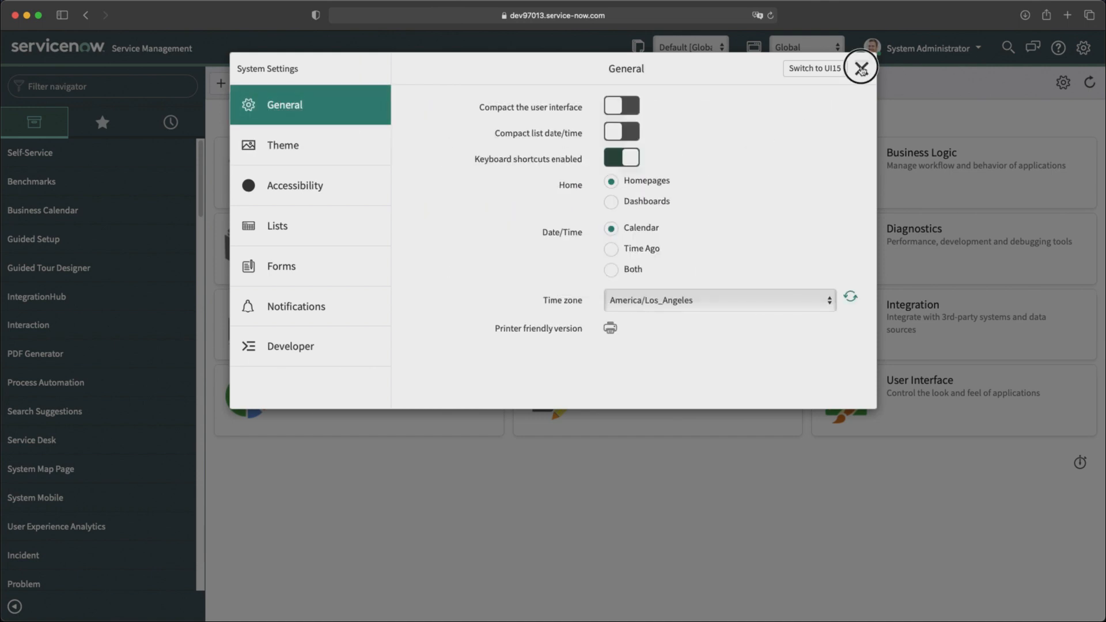
pyautogui.click(860, 69)
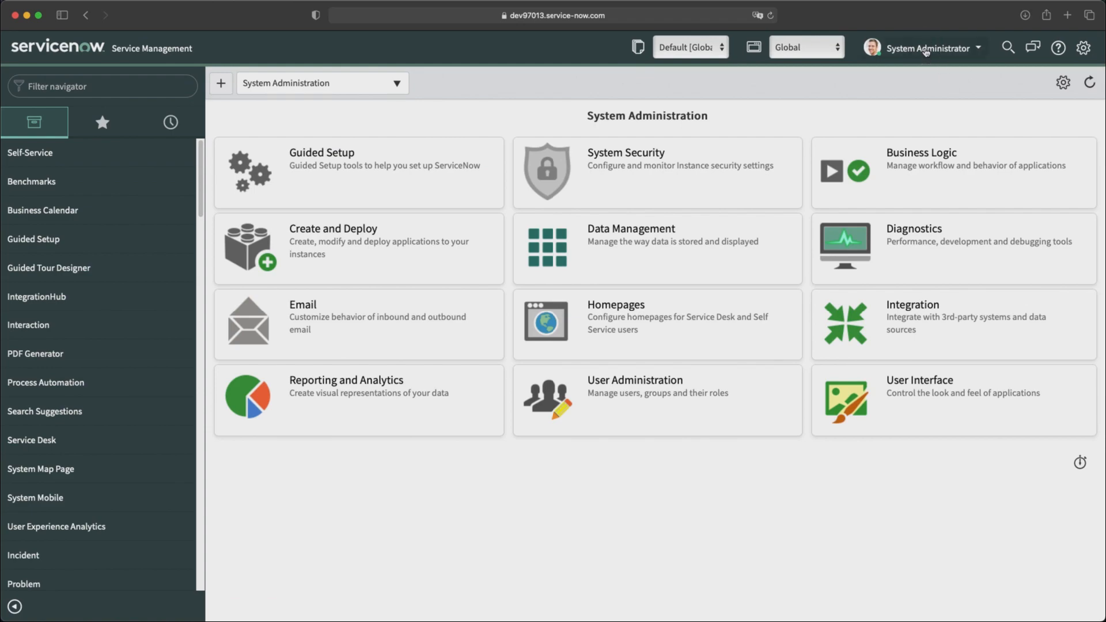
# Step: Impersonate the ACL Demo test user in the separate Safari session
pyautogui.click(928, 50)
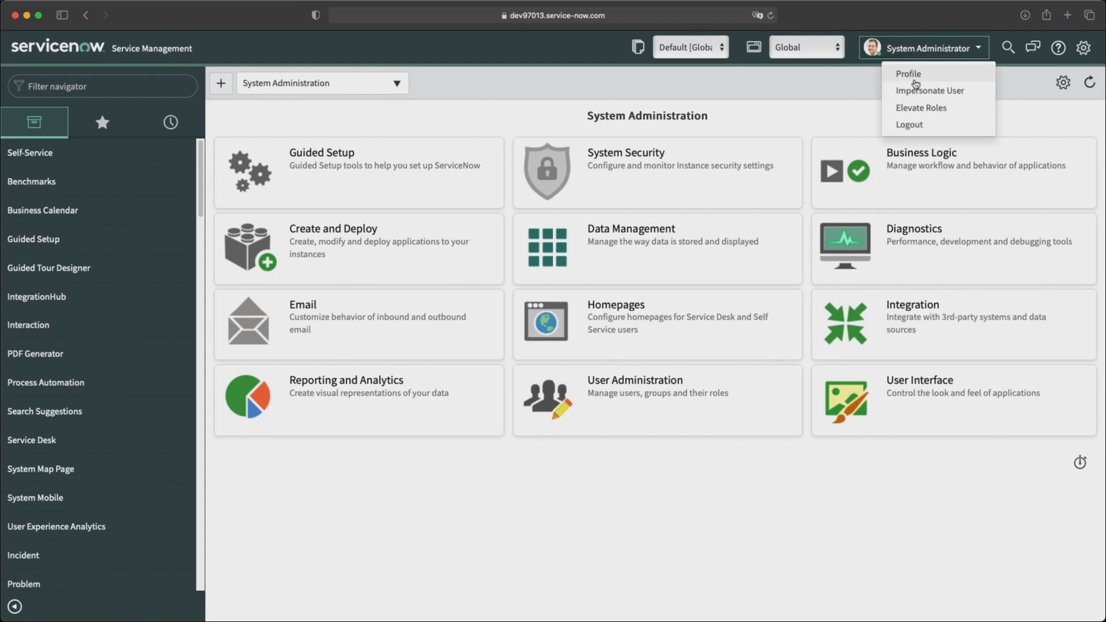
pyautogui.click(924, 92)
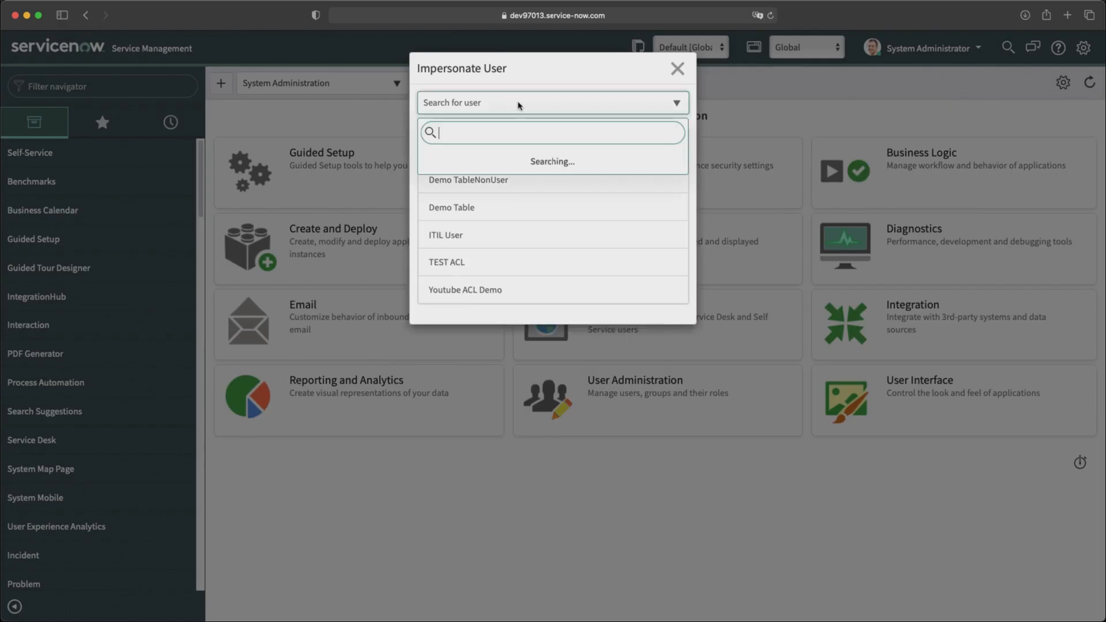
pyautogui.write('acl d')
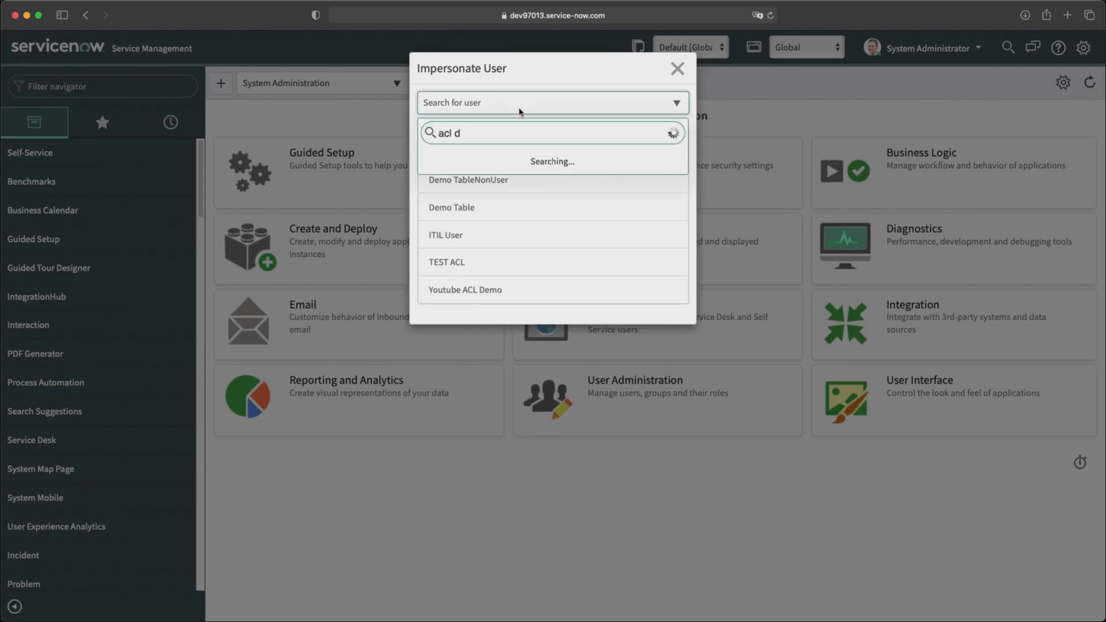
pyautogui.click(452, 164)
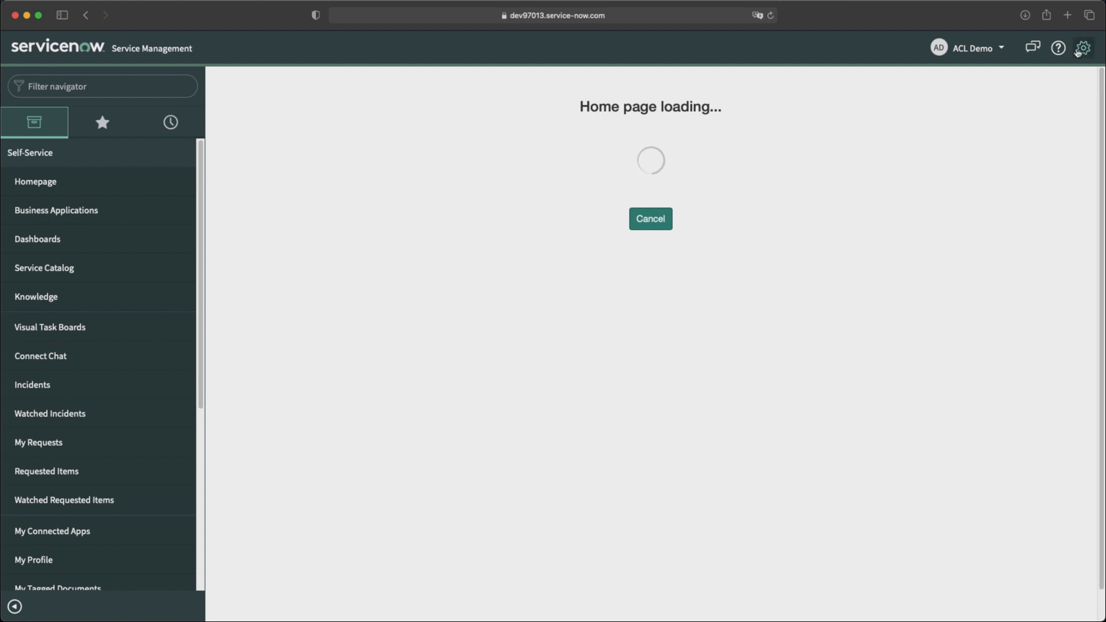
# Step: Change the interface theme to Clean in the ACL Demo user's Safari session
pyautogui.click(1077, 50)
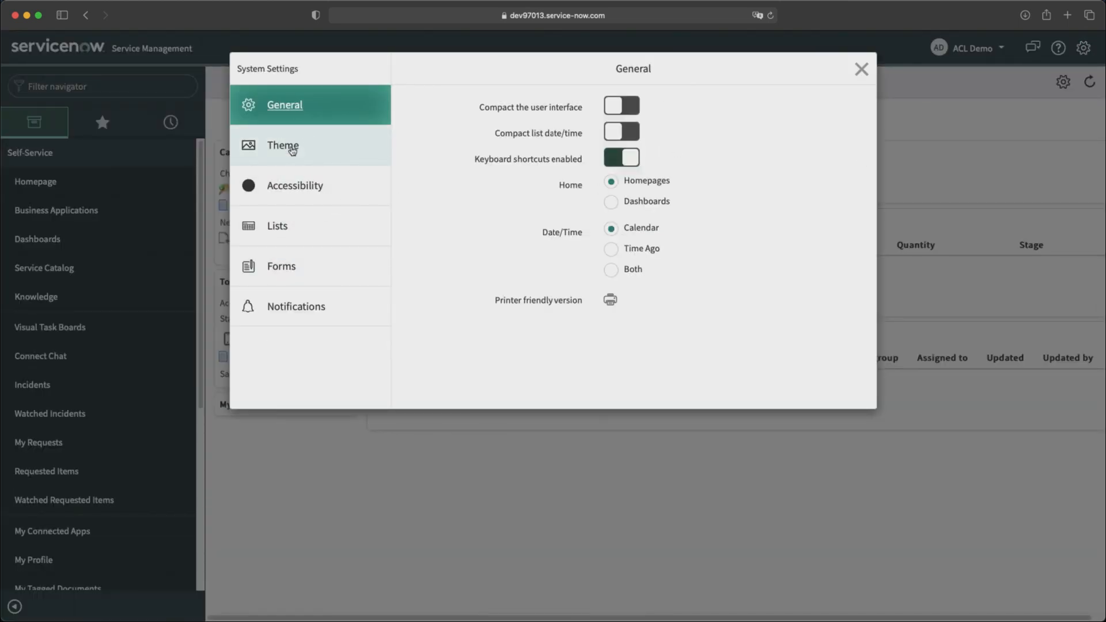
pyautogui.click(292, 149)
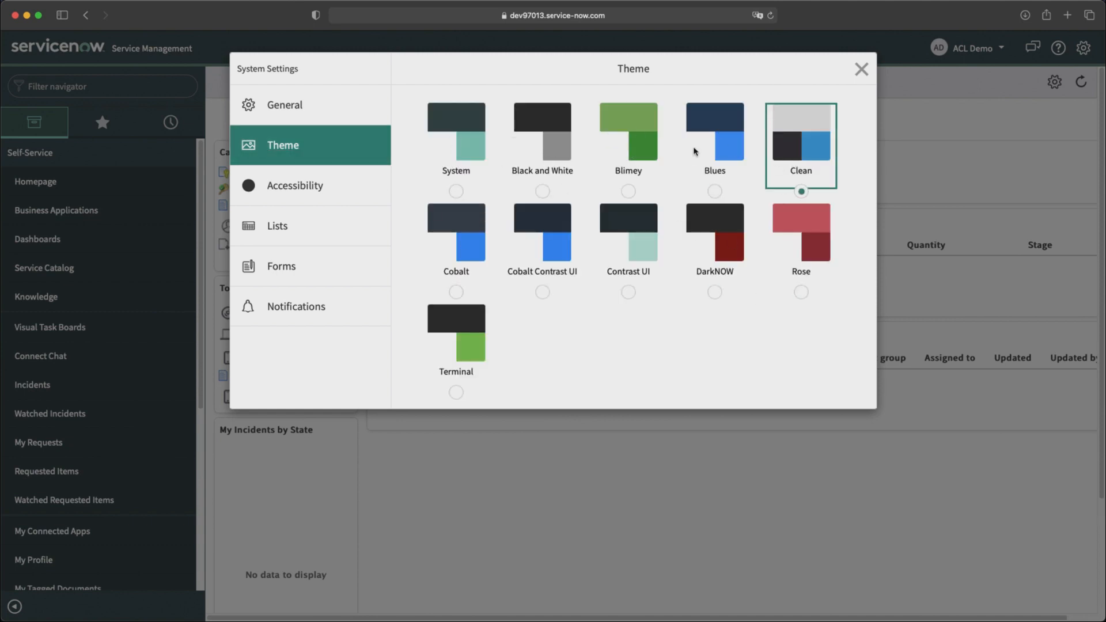
pyautogui.click(708, 148)
pyautogui.click(792, 143)
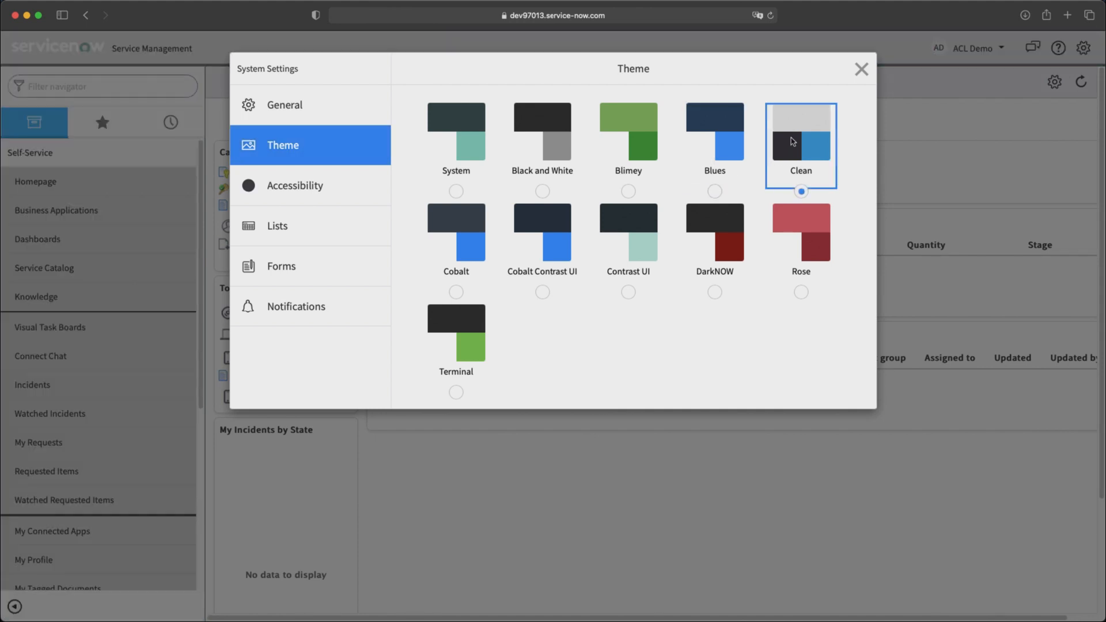
pyautogui.click(860, 73)
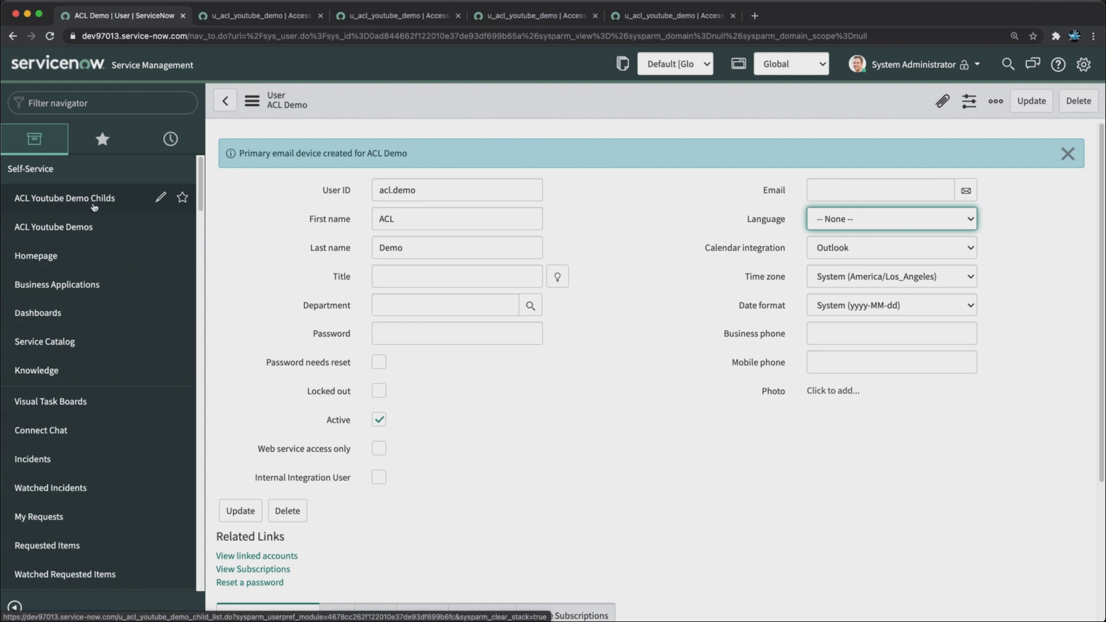
# Step: Switch to the administrator's Chrome session and create an ACL Youtube Demo Child record with the description Test 1
pyautogui.click(73, 201)
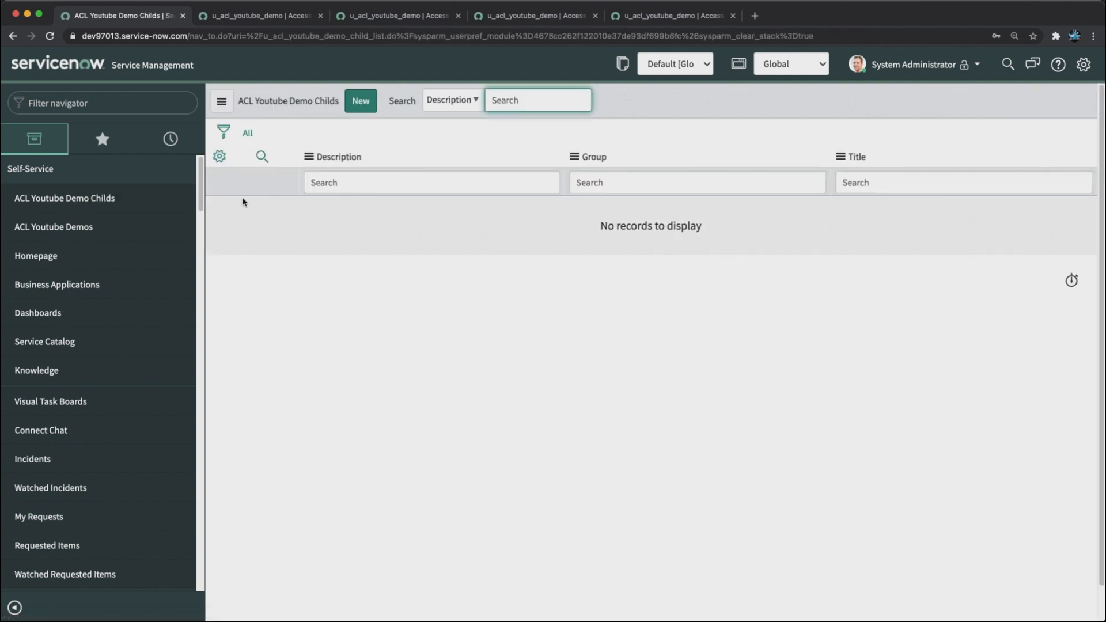
pyautogui.click(54, 229)
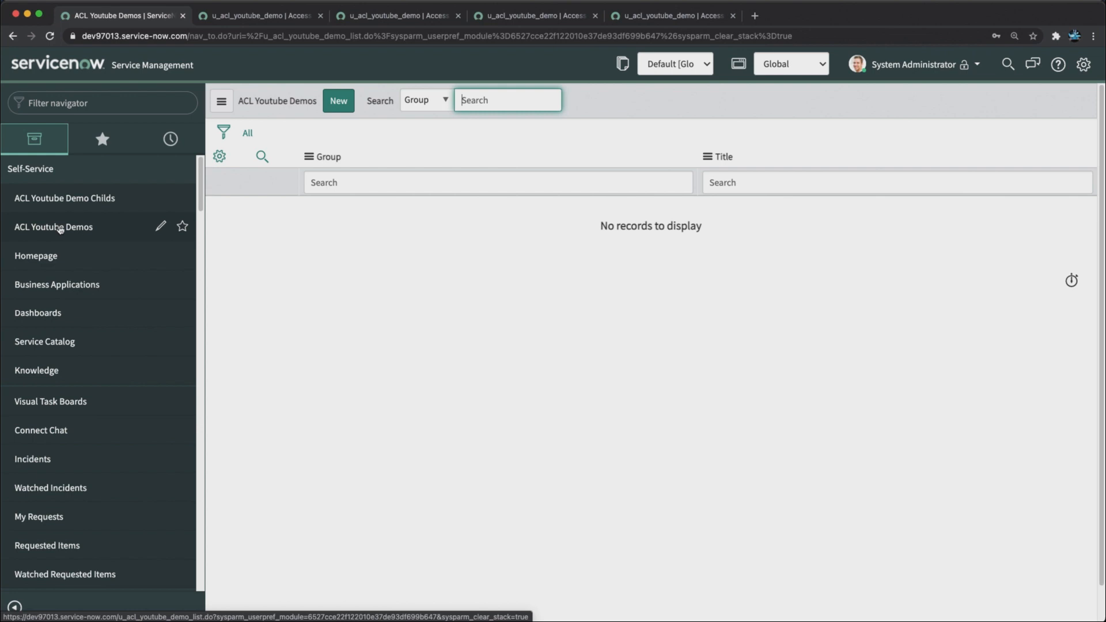
pyautogui.click(72, 197)
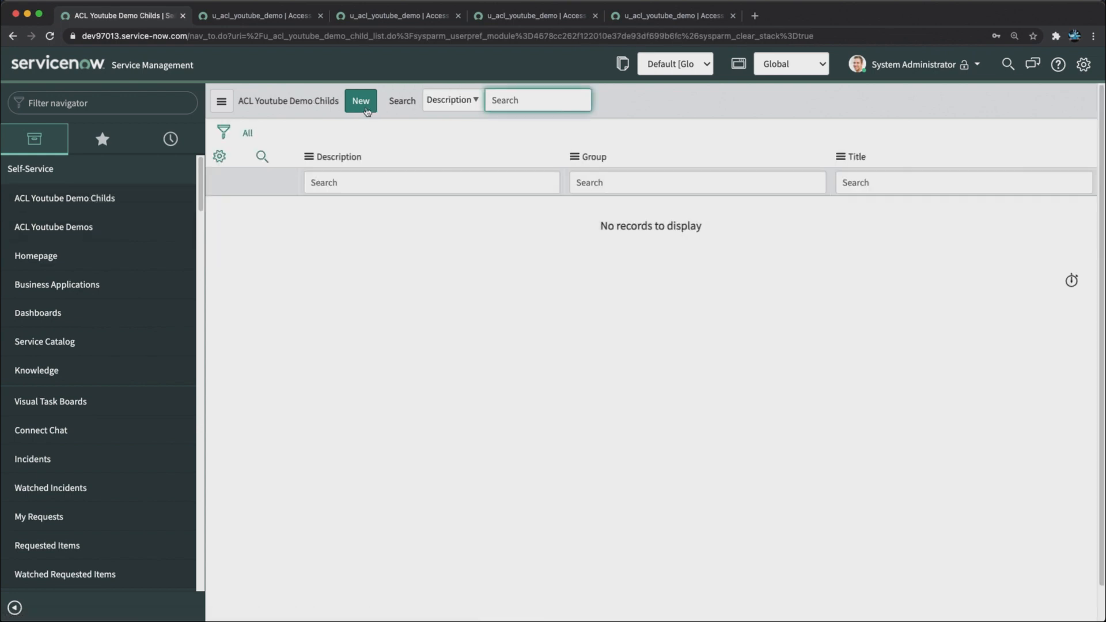
pyautogui.click(363, 104)
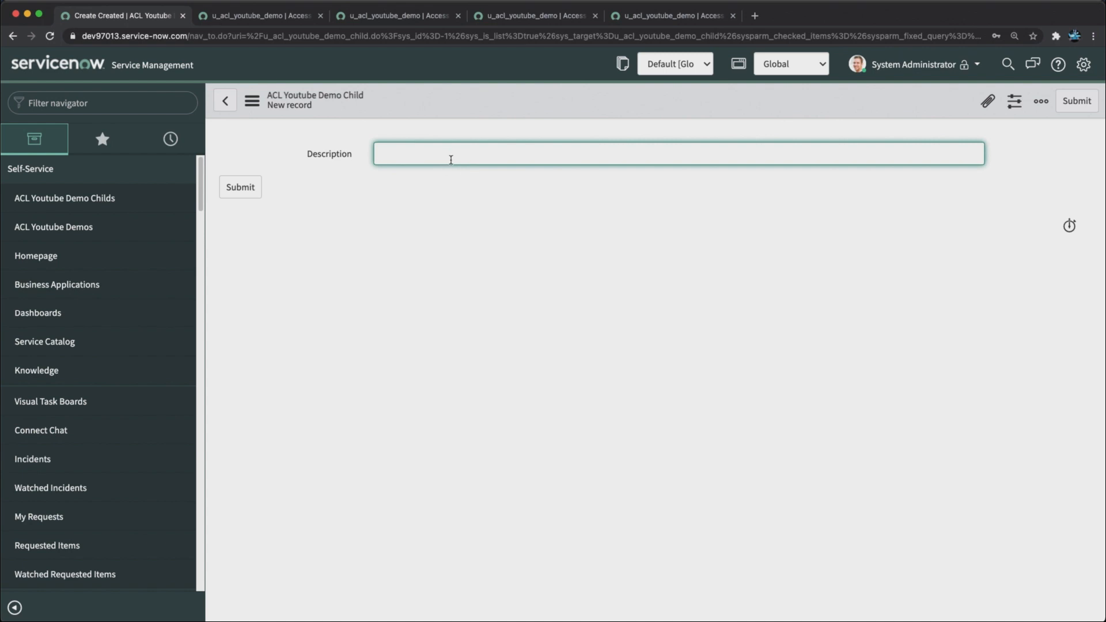
pyautogui.write('Test 1')
pyautogui.click(240, 187)
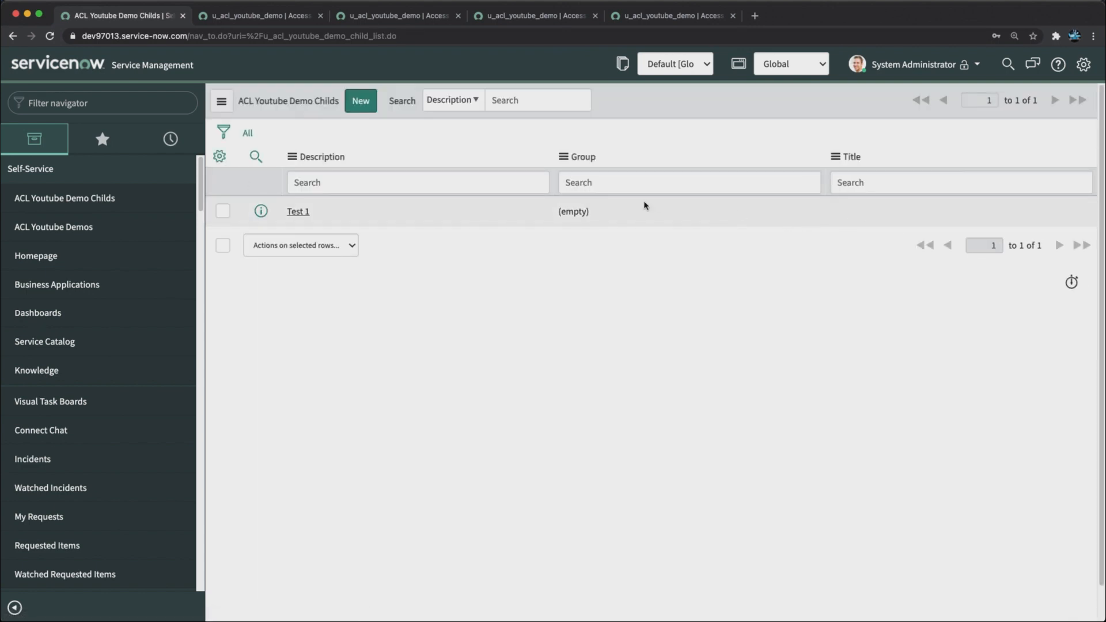
# Step: Set the Test 1 record's group to Network directly in the child list
pyautogui.click(601, 211)
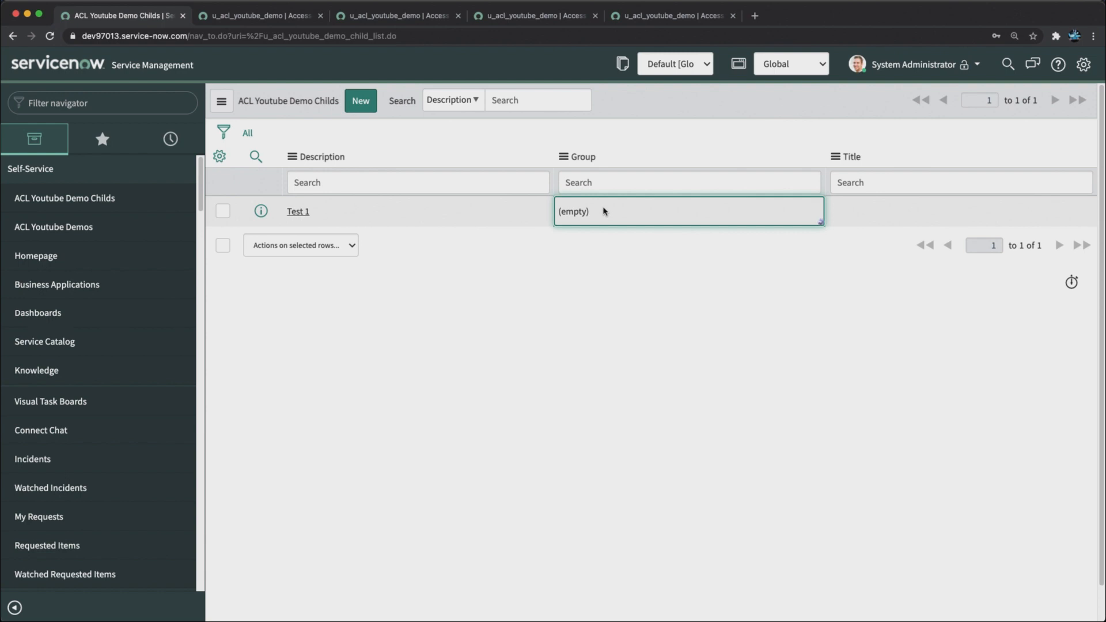
pyautogui.doubleClick(602, 210)
pyautogui.write('d')
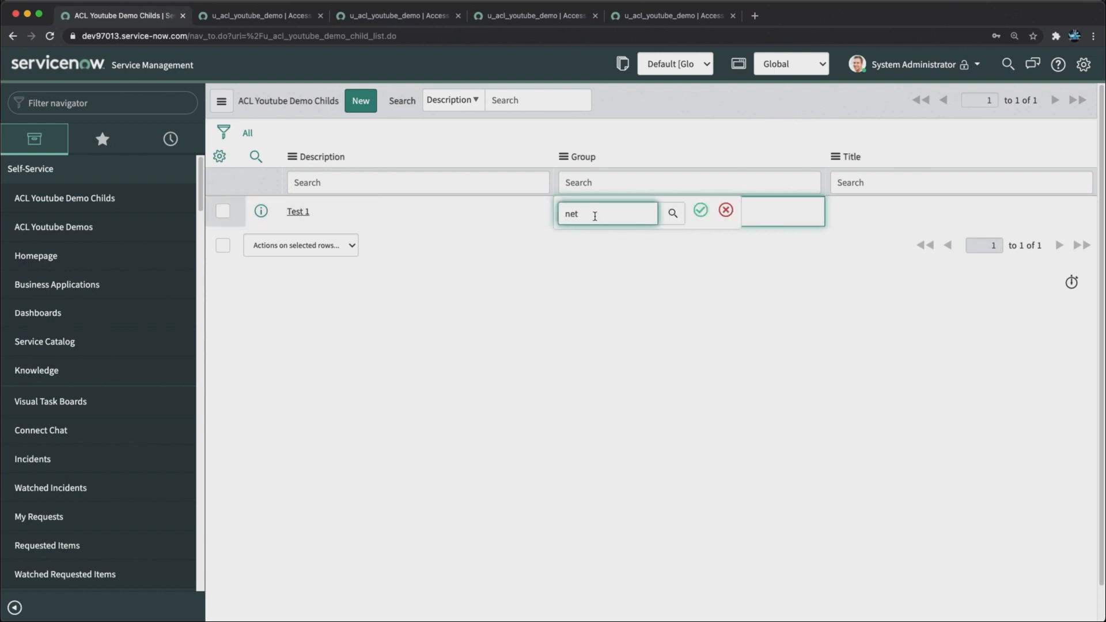
pyautogui.click(576, 242)
pyautogui.click(701, 210)
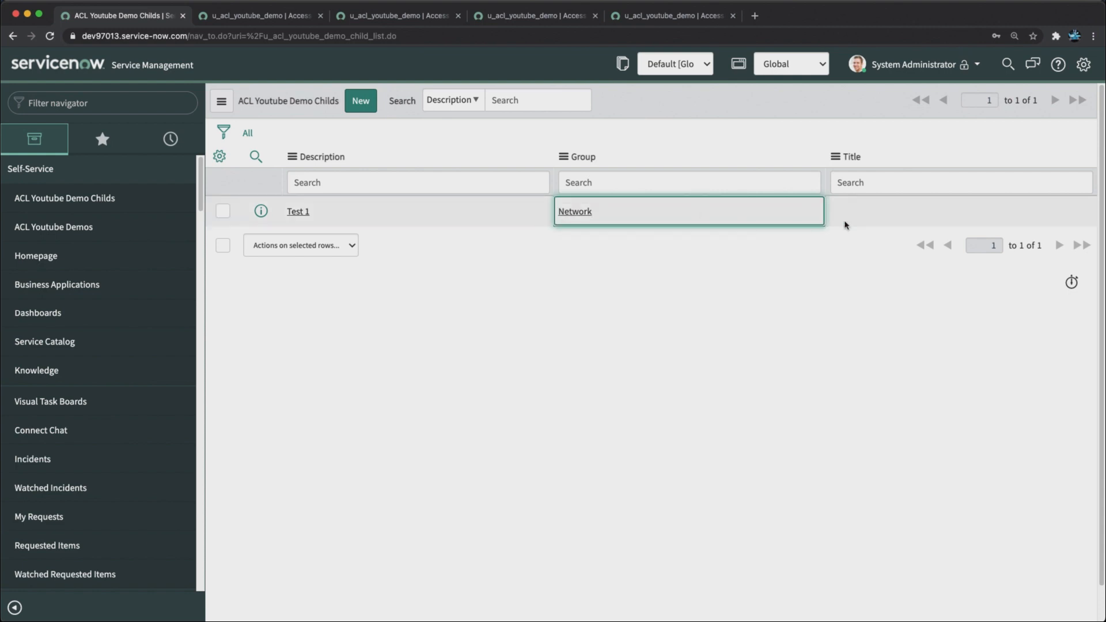
# Step: Set the Test 1 record's title to Title1 directly in the child list
pyautogui.click(867, 216)
pyautogui.click(866, 215)
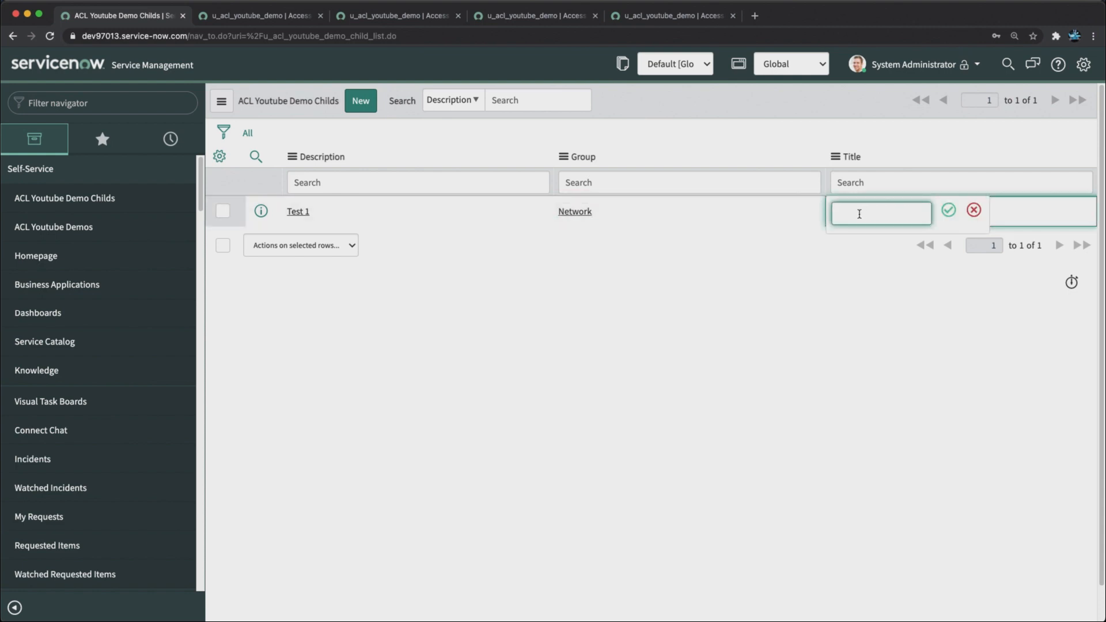
pyautogui.write('Ttitle')
pyautogui.press('BackSpace')
pyautogui.write('title')
pyautogui.press('BackSpace')
pyautogui.press('BackSpace')
pyautogui.press('BackSpace')
pyautogui.write('itle')
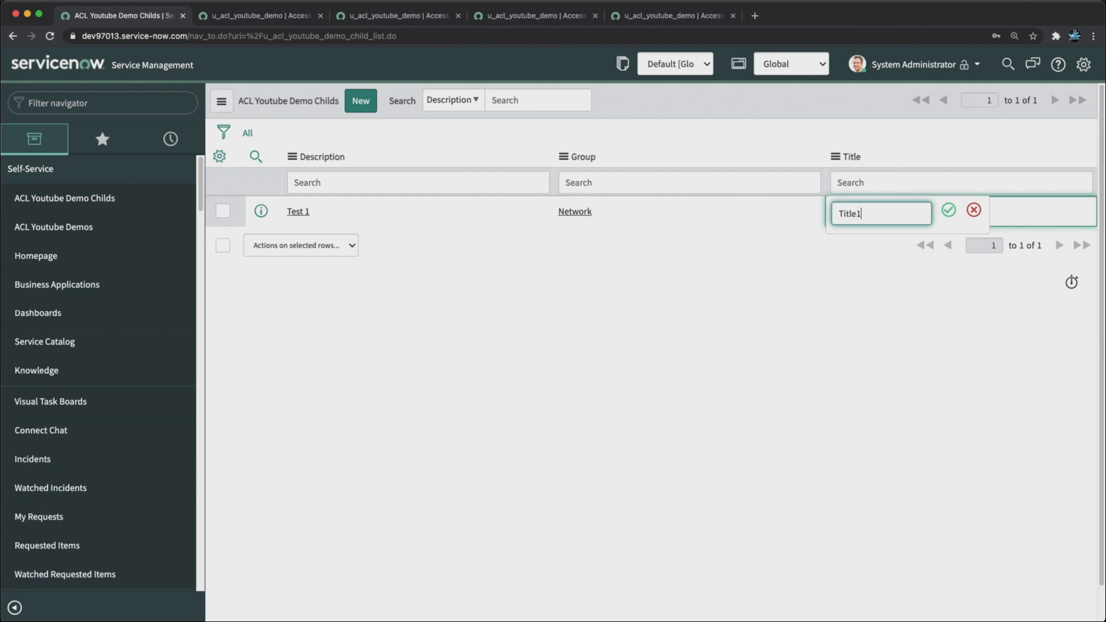
pyautogui.click(948, 210)
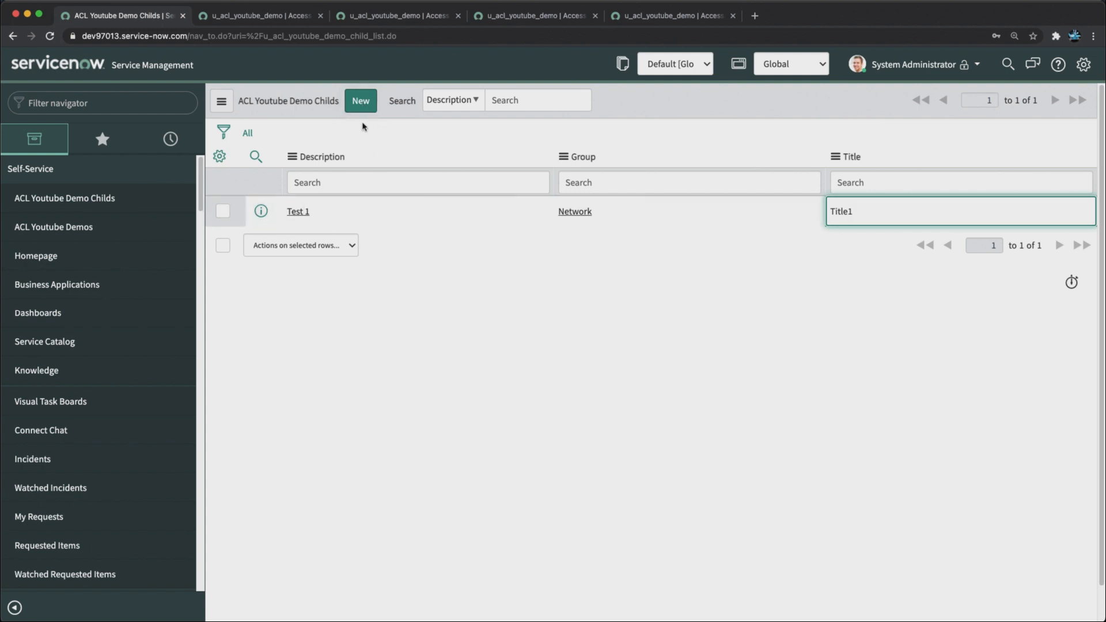
# Step: Create a second ACL Youtube Demo Child record with the description Test 2
pyautogui.click(358, 111)
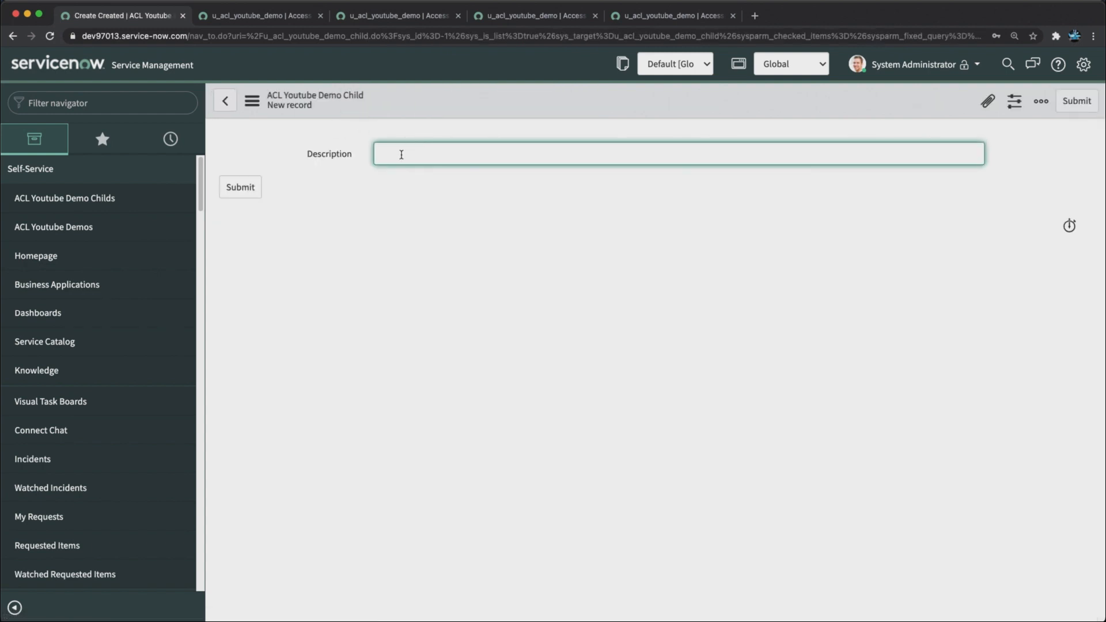
pyautogui.write('Test 2')
pyautogui.click(242, 189)
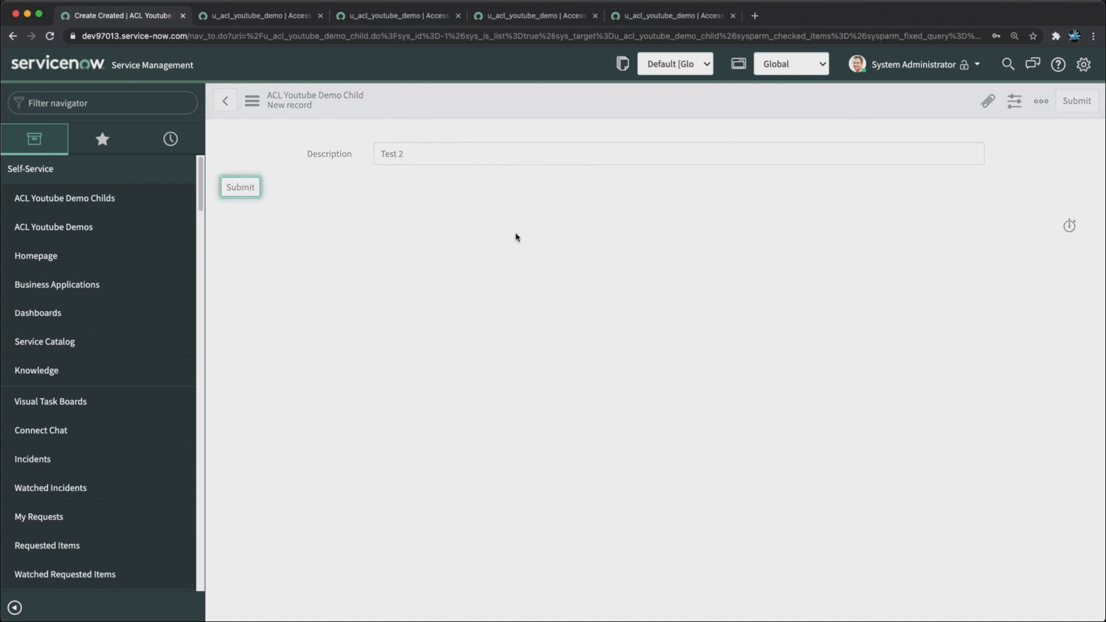
# Step: Set the Test 2 record's group to Application Development and its title to Title2 in the child list
pyautogui.click(610, 215)
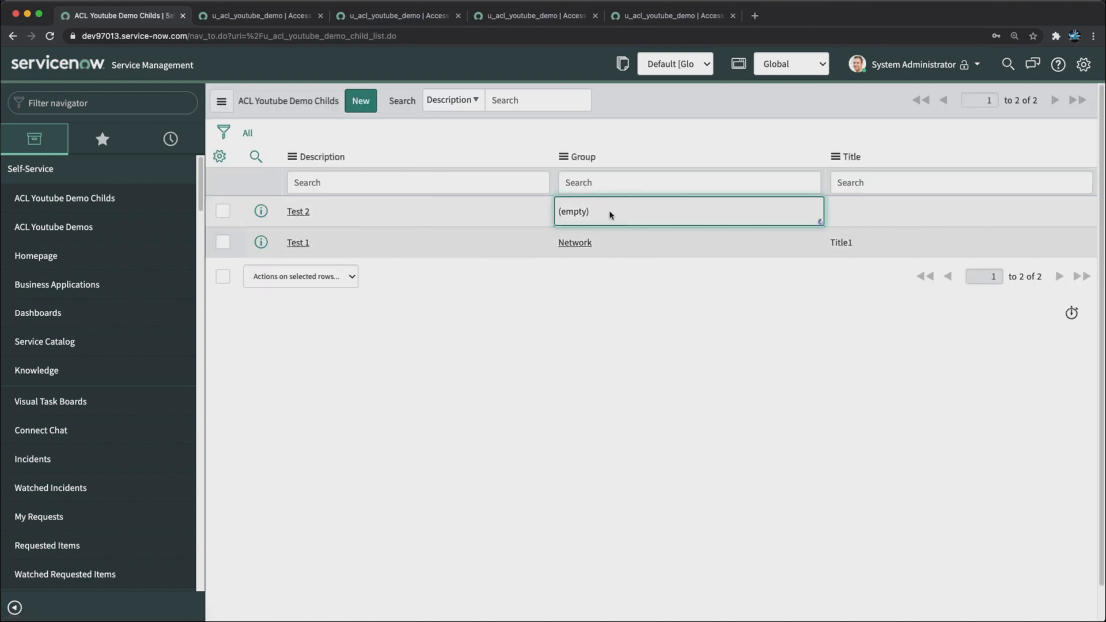
pyautogui.doubleClick(610, 215)
pyautogui.write('n')
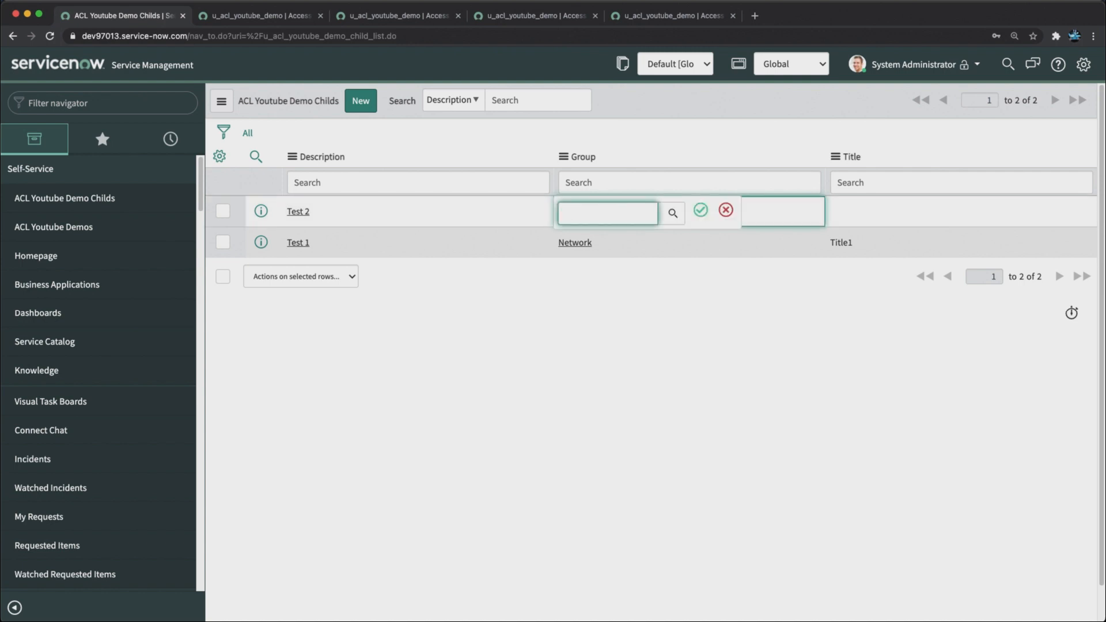
pyautogui.write('app')
pyautogui.click(593, 244)
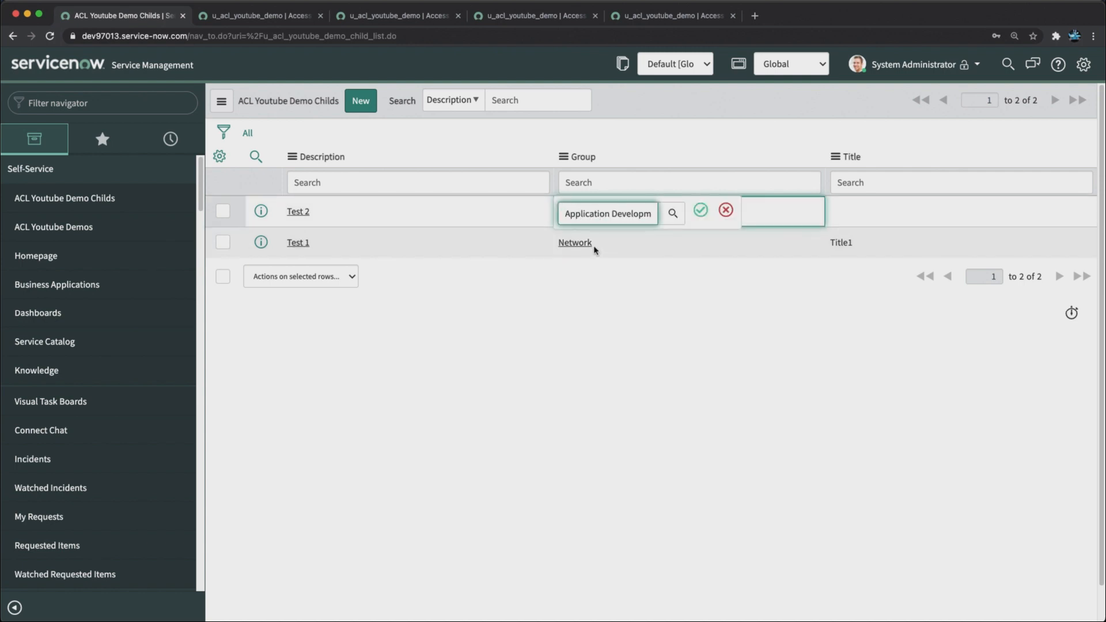
pyautogui.click(700, 210)
pyautogui.doubleClick(848, 215)
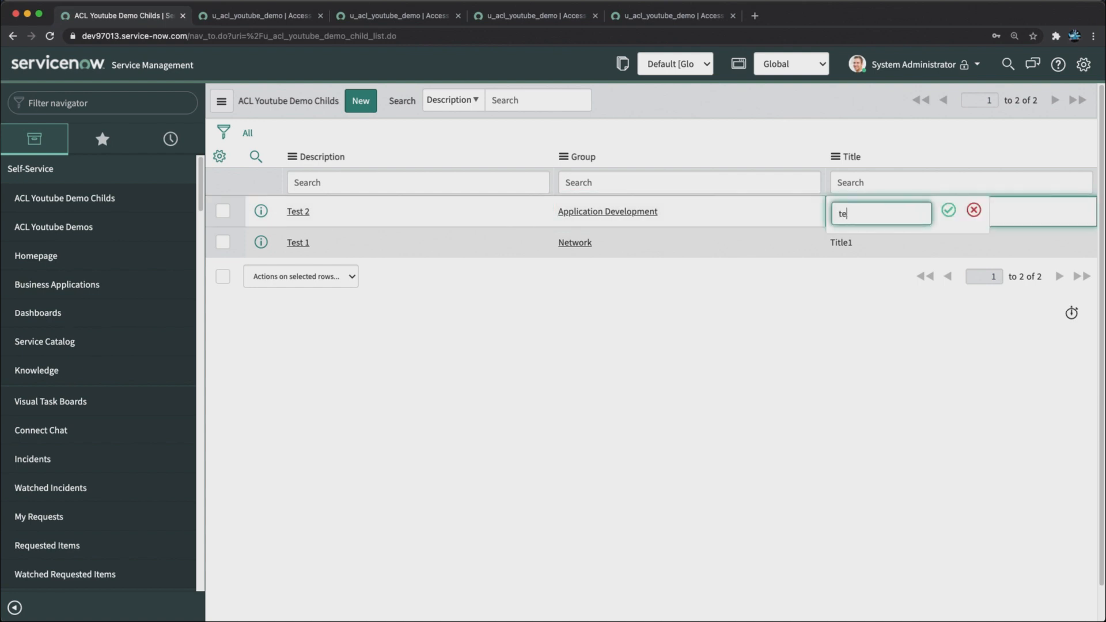
pyautogui.write('Title2')
pyautogui.click(947, 210)
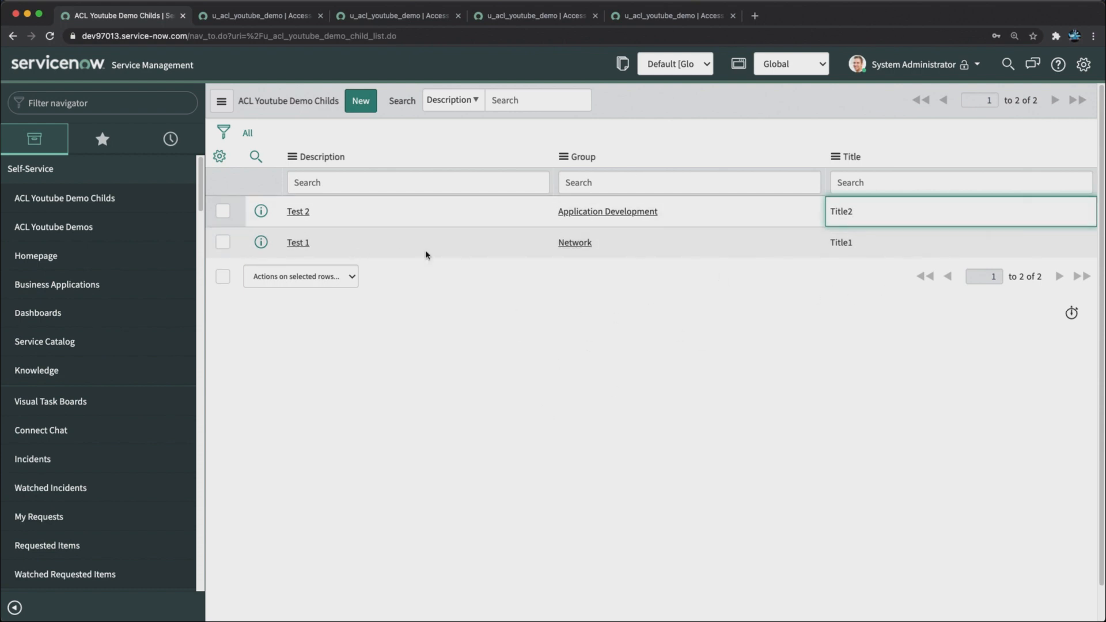
# Step: Create a record in the parent ACL Youtube Demos table with group Application Development and title Title1
pyautogui.click(66, 226)
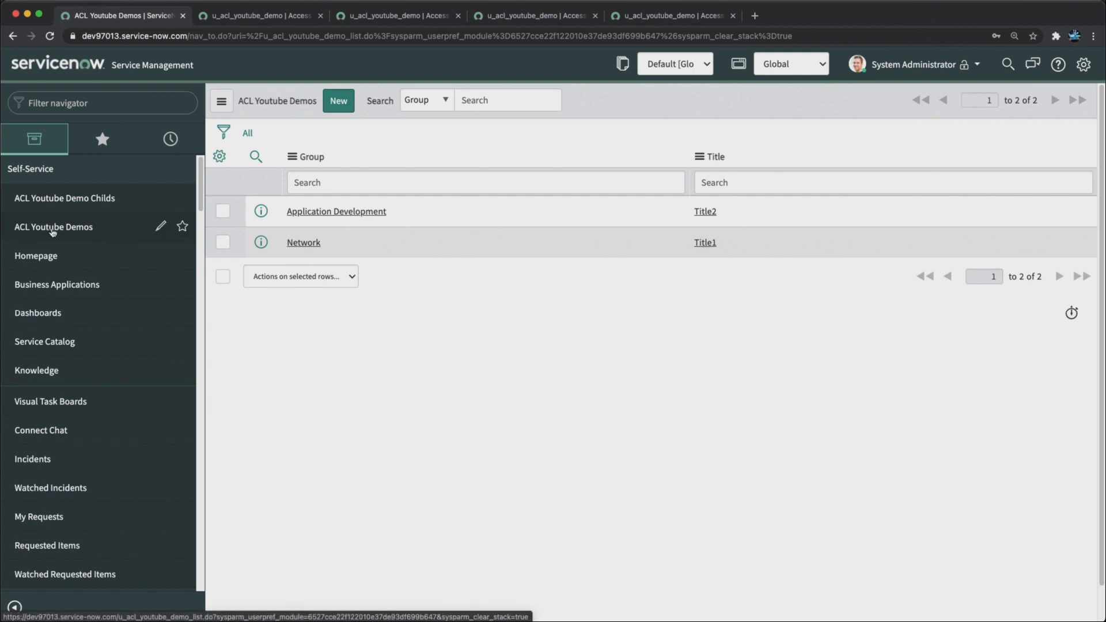
pyautogui.click(339, 102)
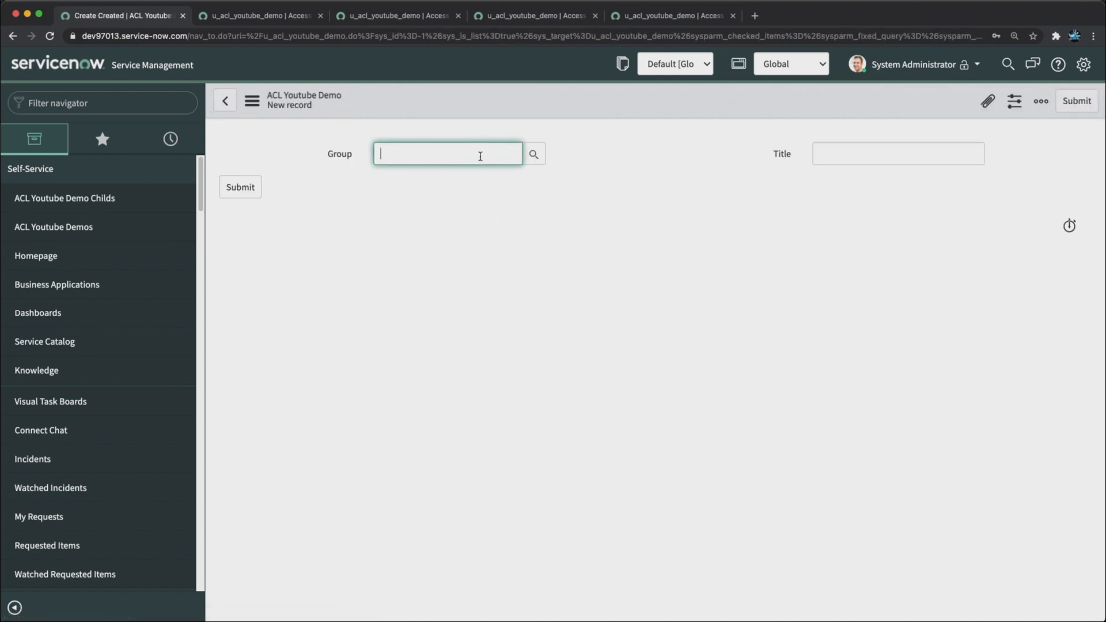
pyautogui.write('ap')
pyautogui.click(455, 170)
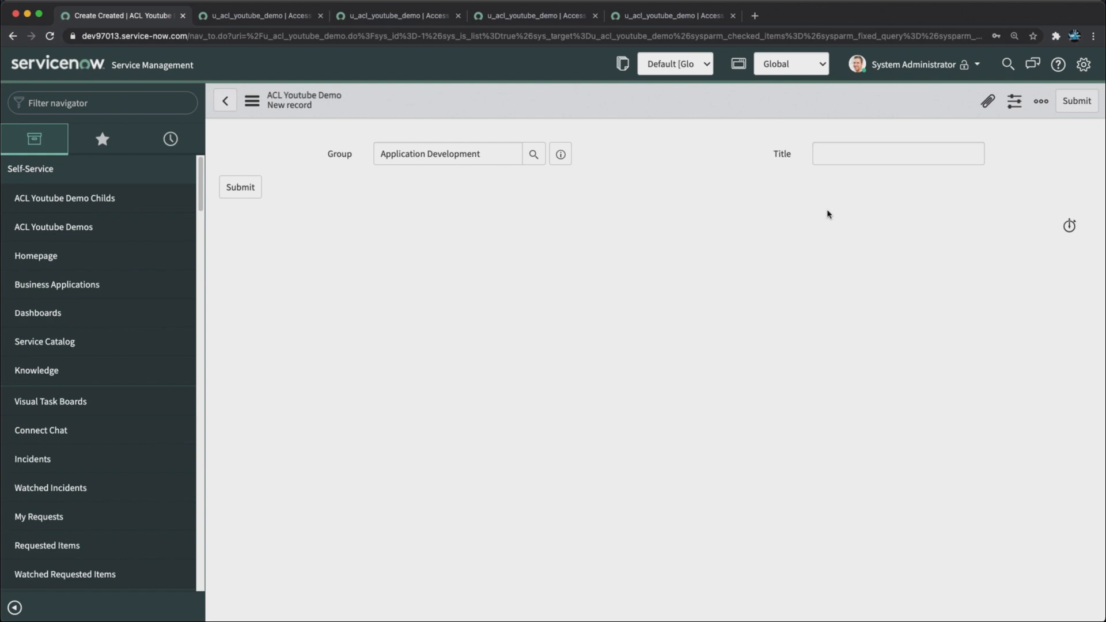
pyautogui.click(842, 158)
pyautogui.write('Title1')
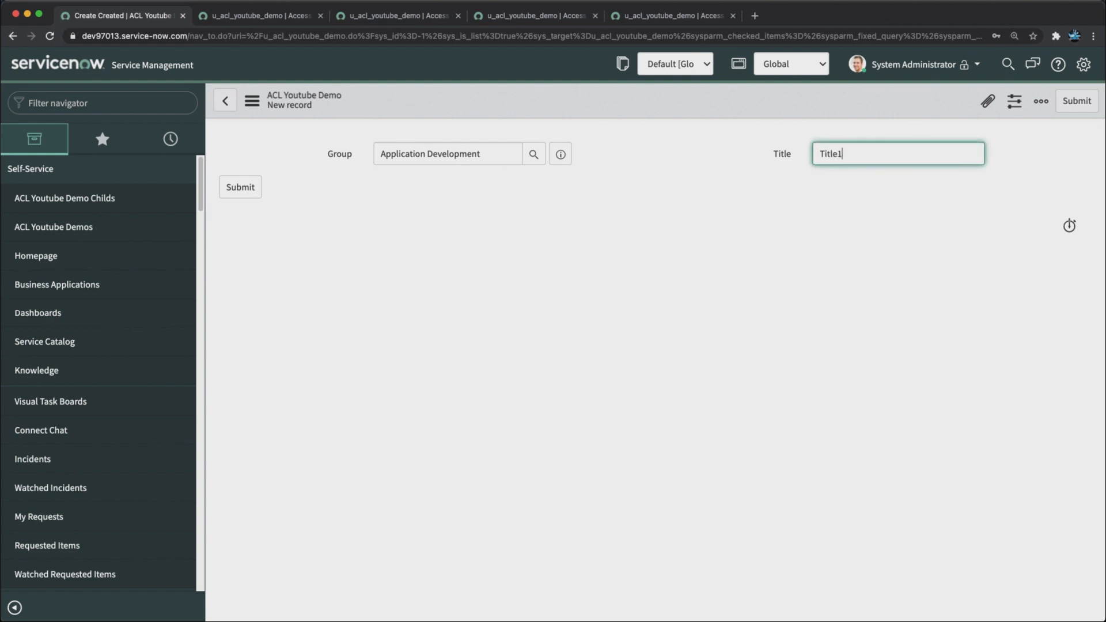
pyautogui.click(240, 187)
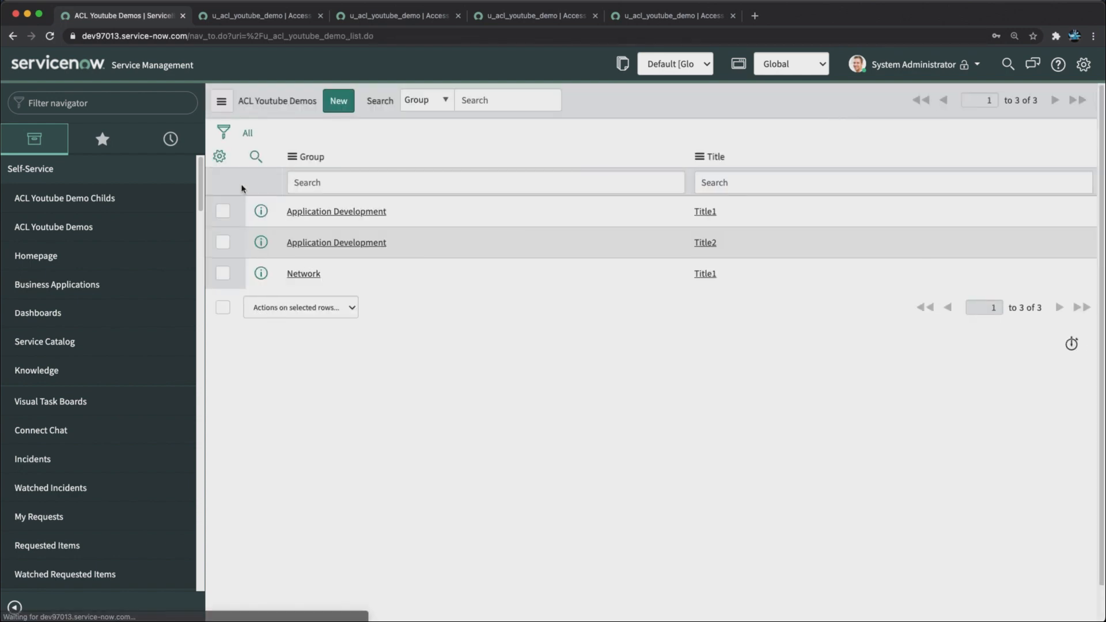
# Step: Create another parent record with group Network CAB Managers and title Title2, and compare the child and parent lists
pyautogui.click(337, 102)
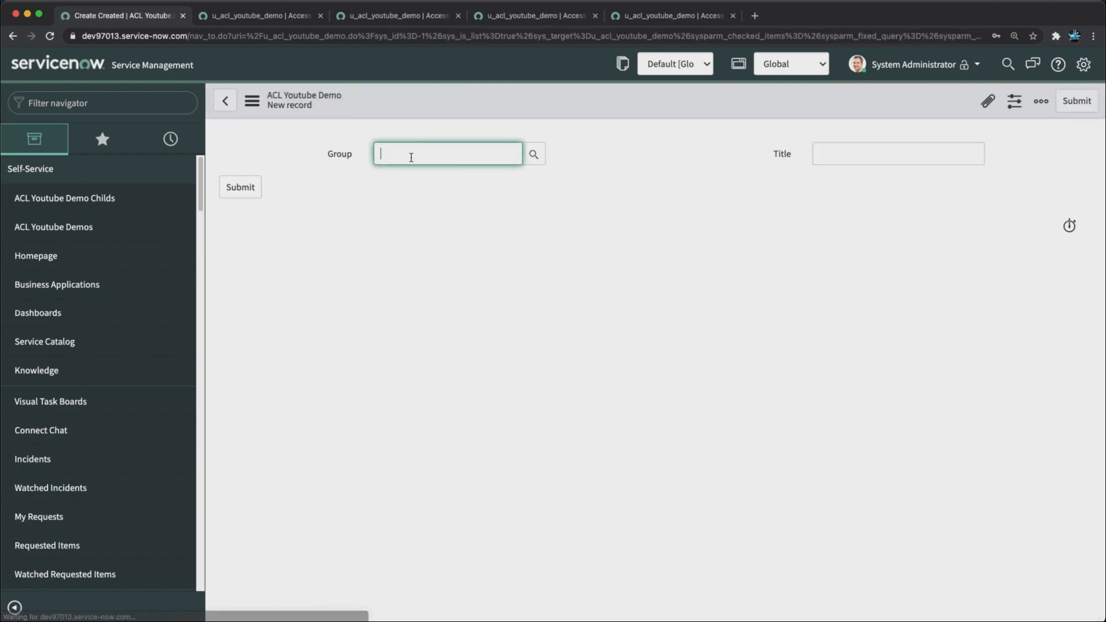
pyautogui.click(414, 155)
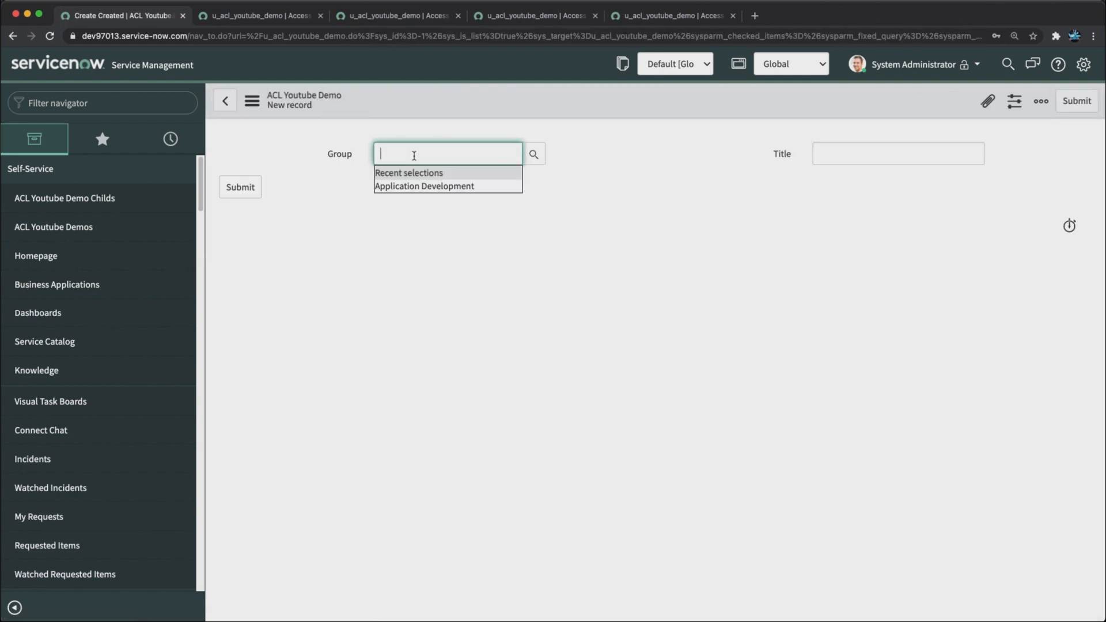
pyautogui.press('Down')
pyautogui.press('Down')
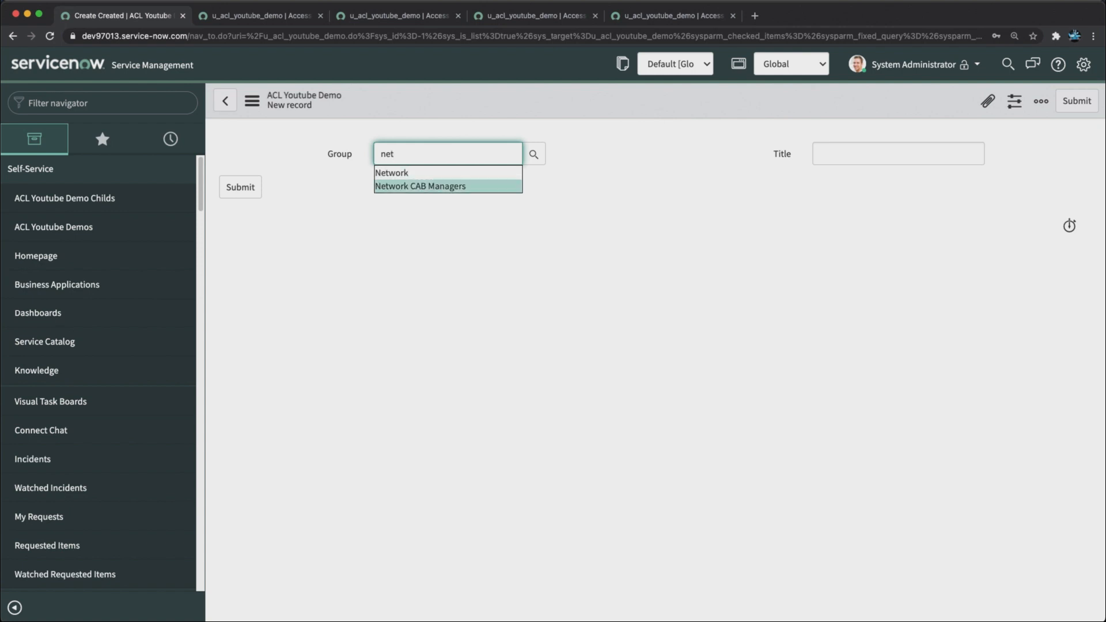
pyautogui.press('Return')
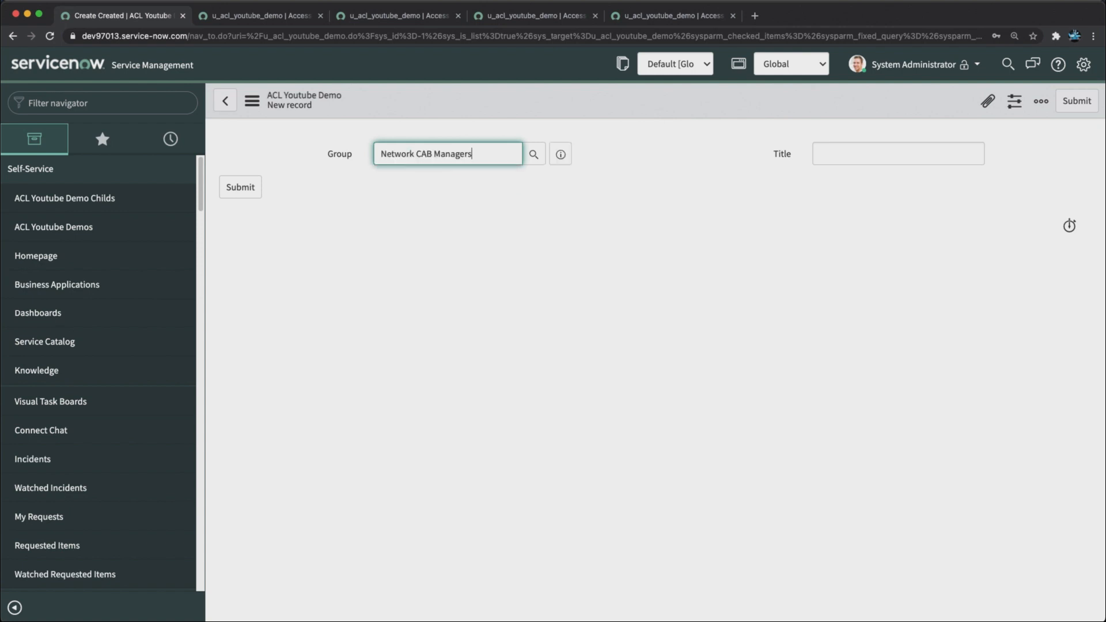
pyautogui.click(803, 165)
pyautogui.write('Ti')
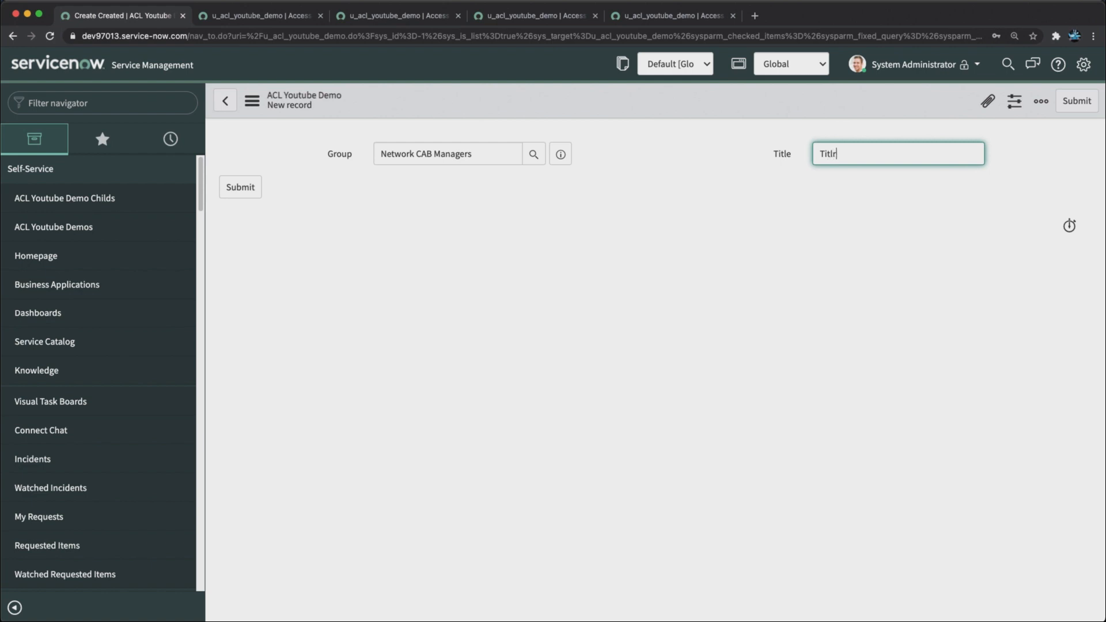
pyautogui.write('tle2')
pyautogui.click(237, 192)
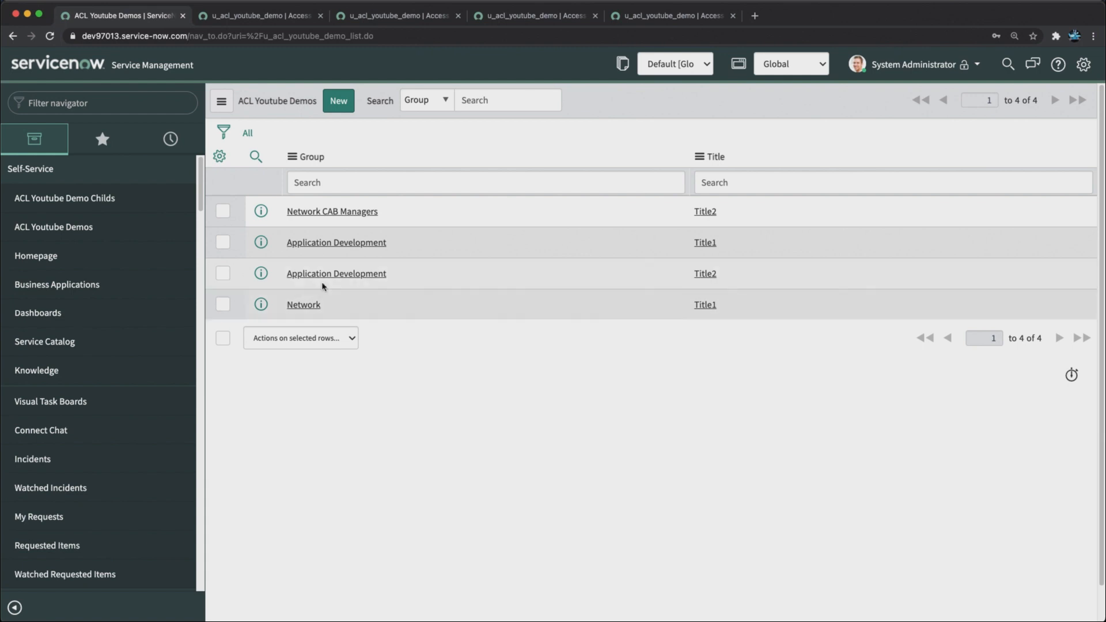
pyautogui.click(83, 198)
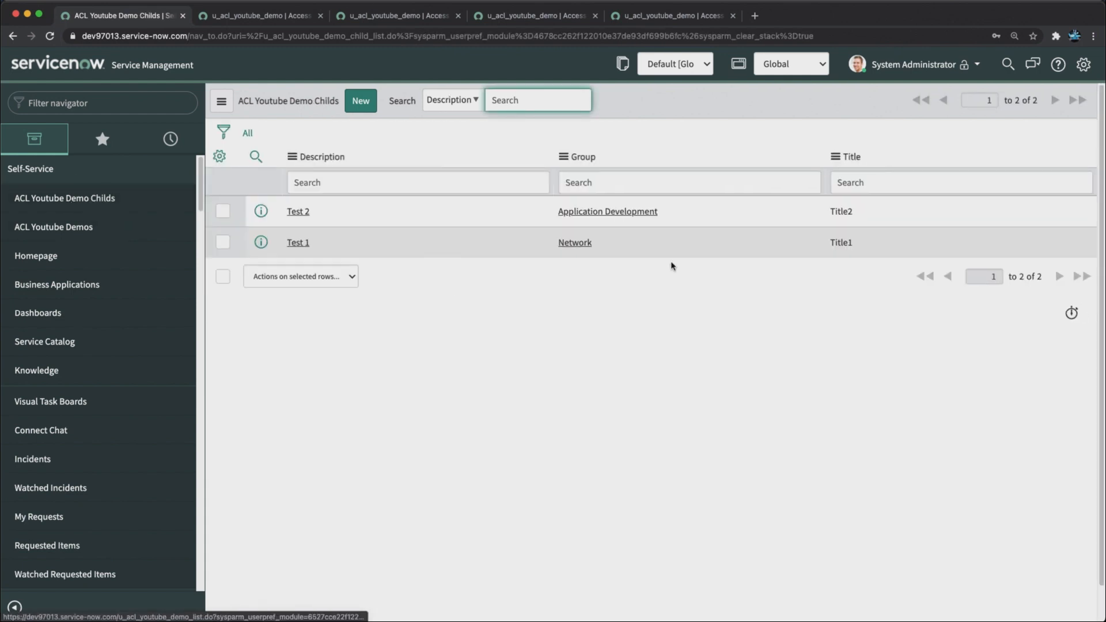
pyautogui.click(110, 227)
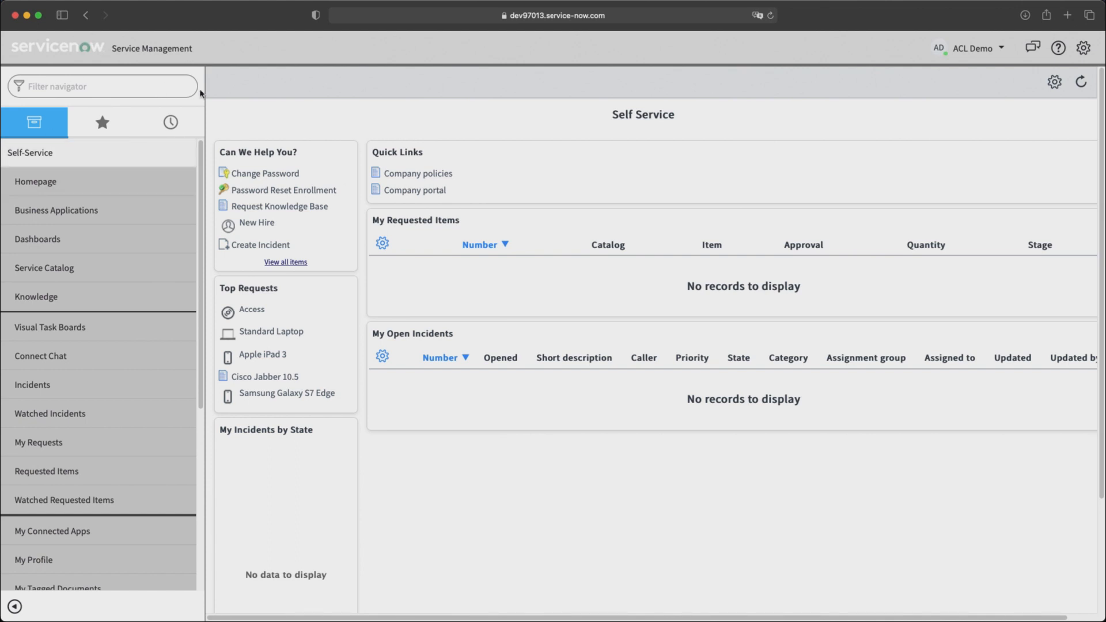
# Step: Reload the impersonated ACL Demo session and compare its Self-Service modules with those in the System Administrator session
pyautogui.click(771, 16)
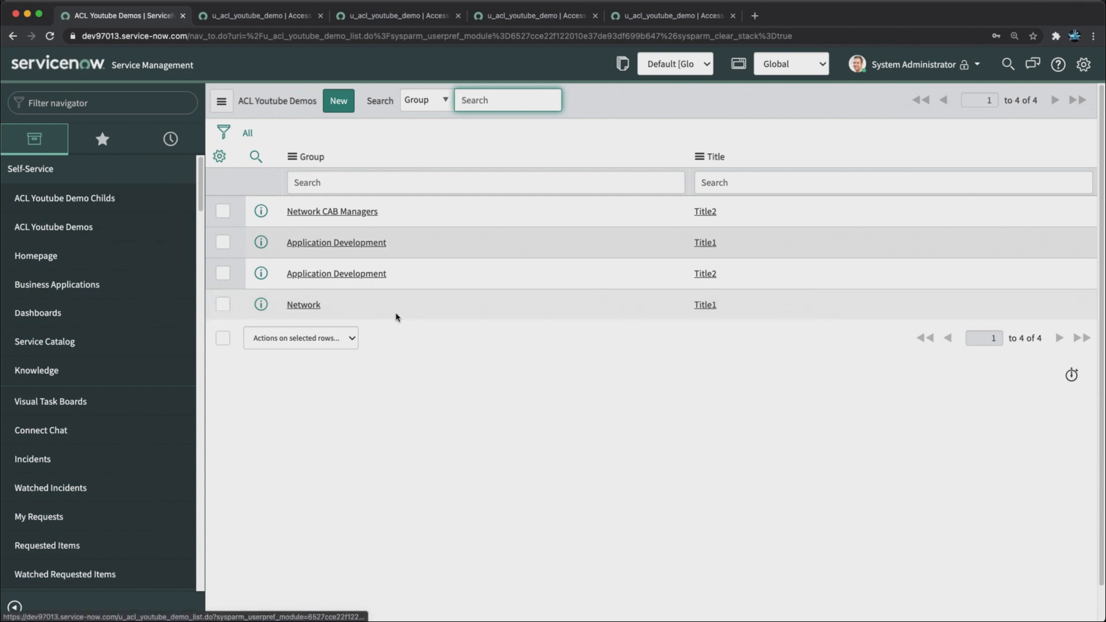
pyautogui.press('super+Tab')
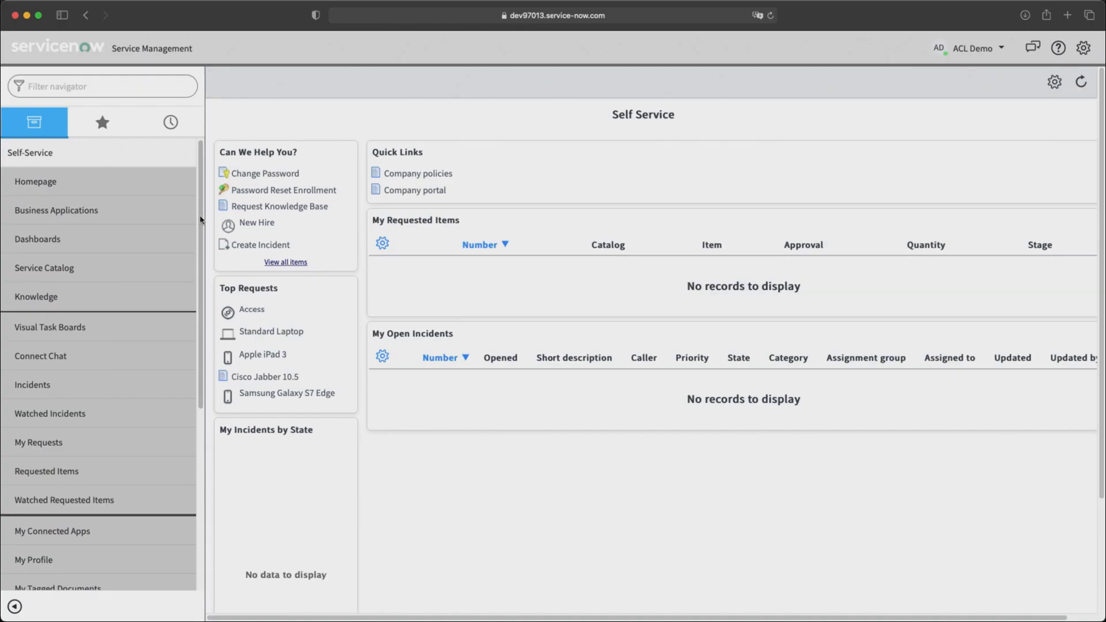
pyautogui.press('super+Tab')
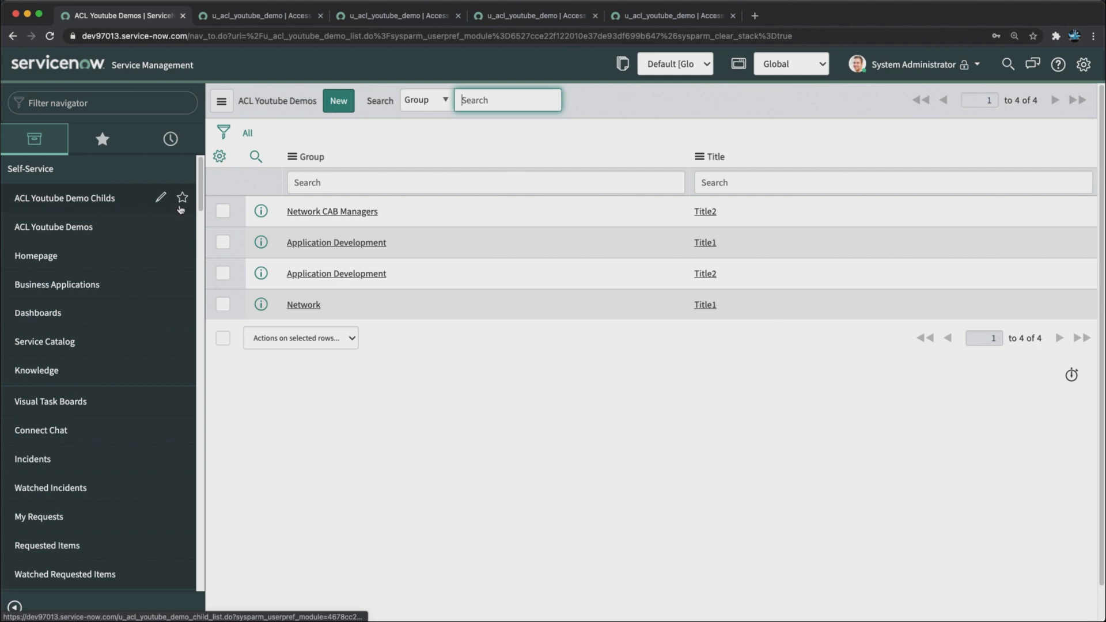
pyautogui.press('super+Tab')
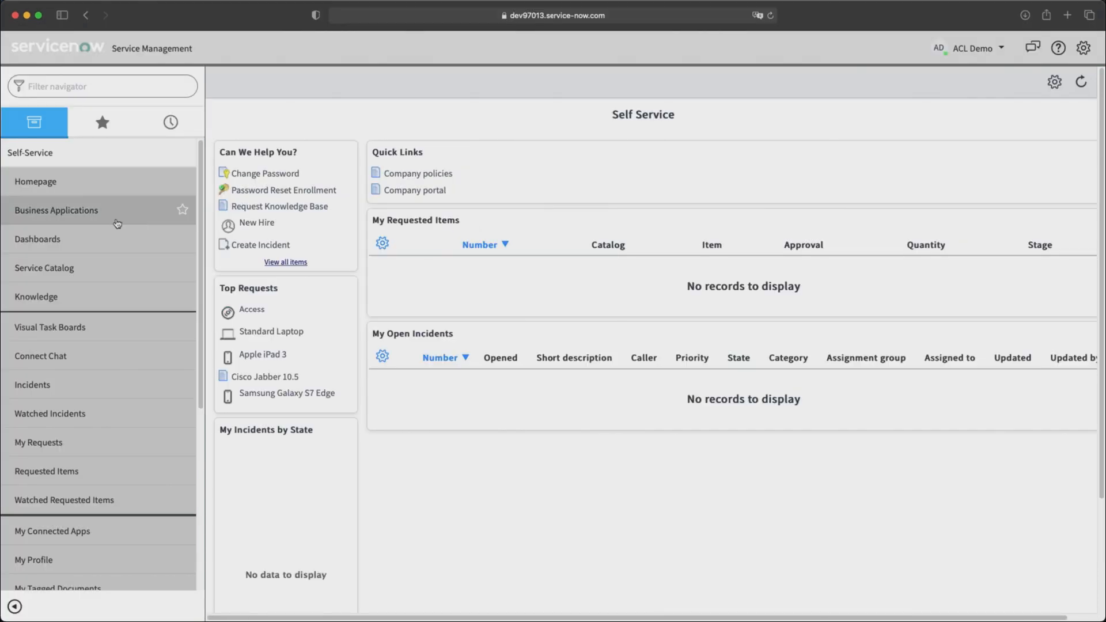
pyautogui.press('super+Tab')
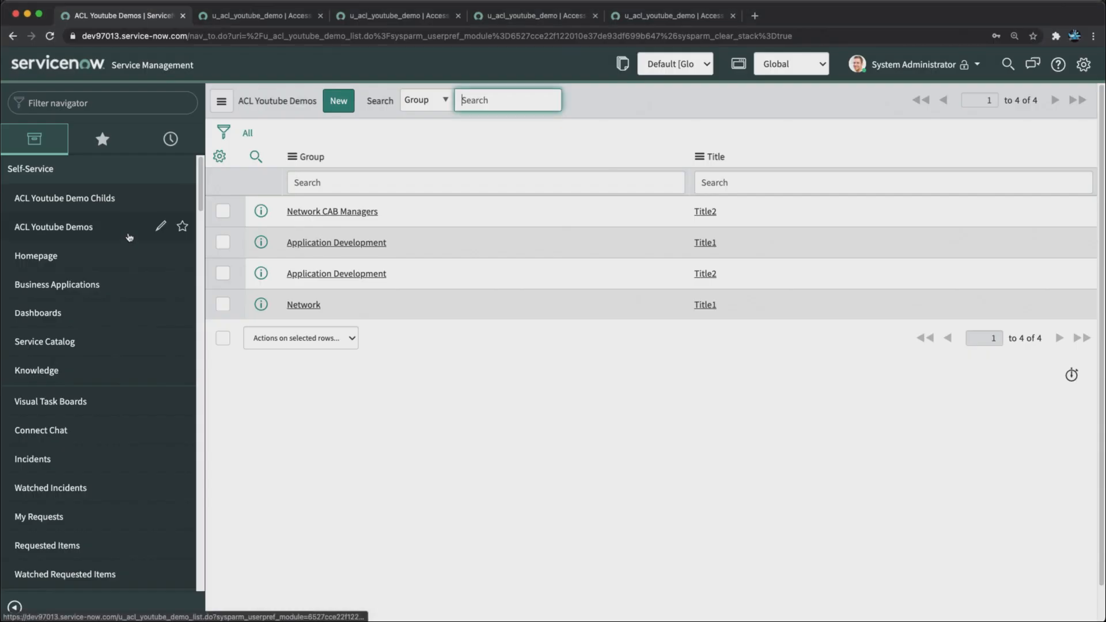
pyautogui.press('super+Tab')
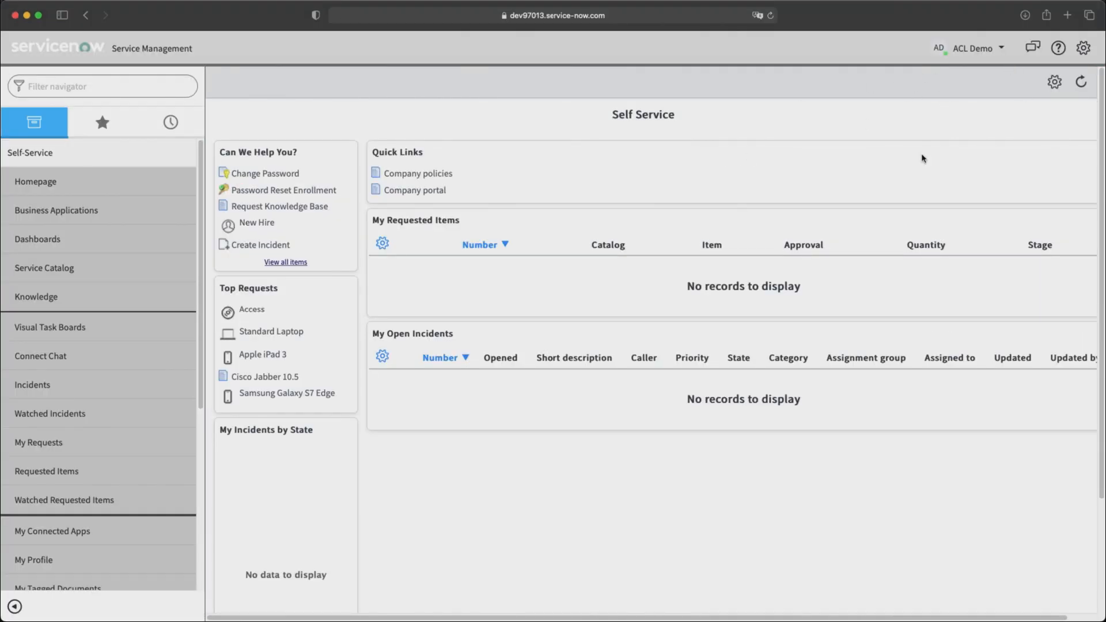
pyautogui.press('super+Tab')
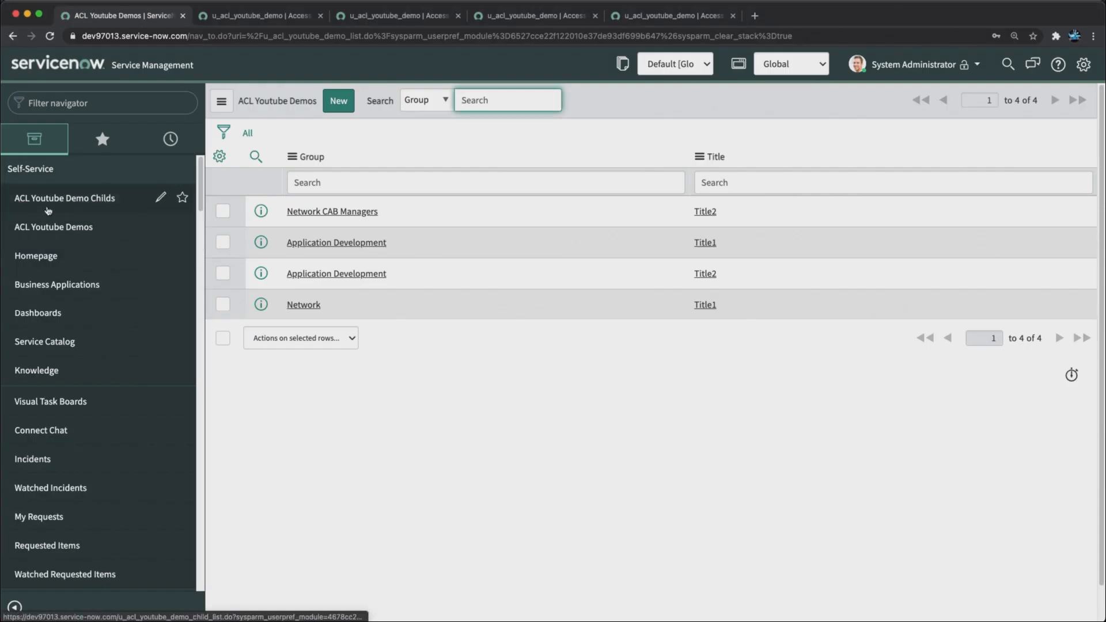
# Step: Copy the table name u_acl_youtube_demo from the administrator's list address and try to open u_acl_youtube_demo.list in the ACL Demo session
pyautogui.click(299, 36)
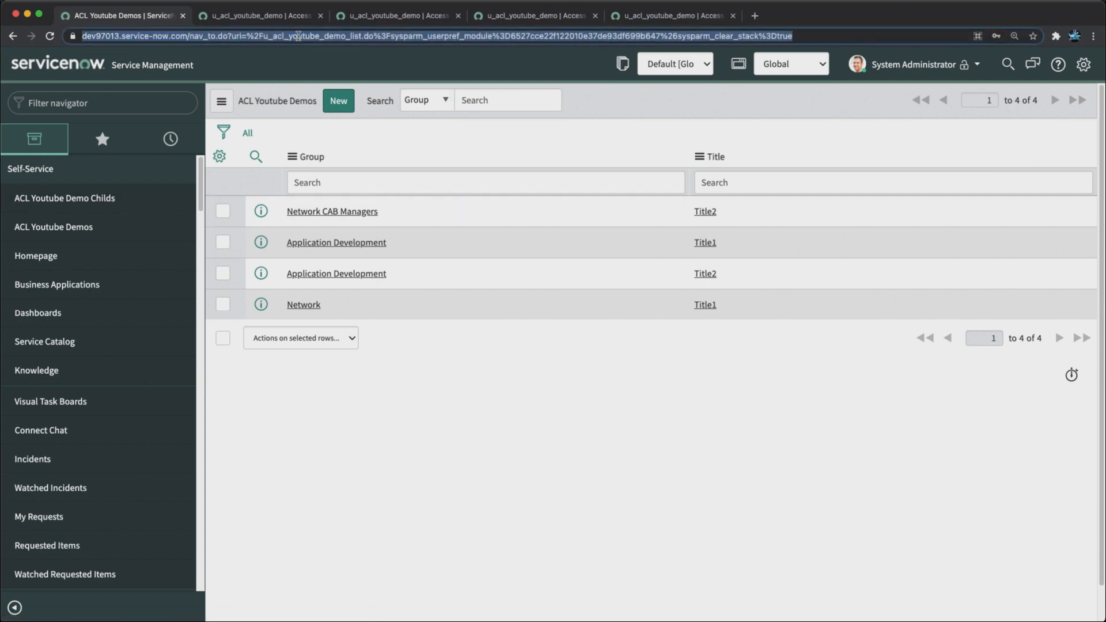
pyautogui.click(277, 36)
pyautogui.moveTo(290, 36); pyautogui.dragTo(373, 36)
pyautogui.press('super+c')
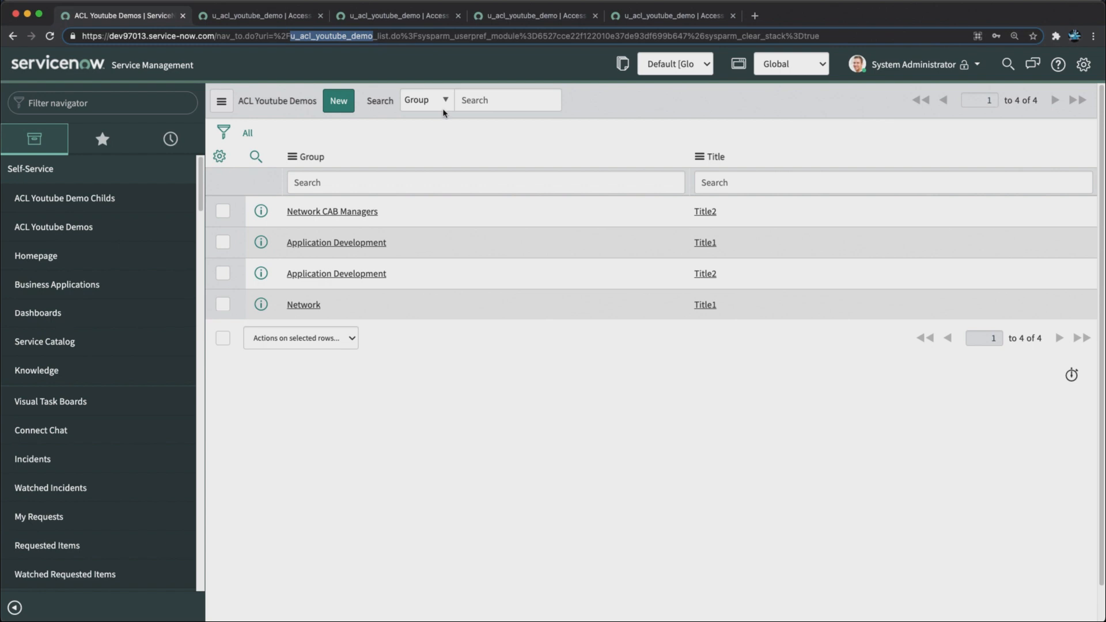
pyautogui.press('super+Tab')
pyautogui.click(80, 88)
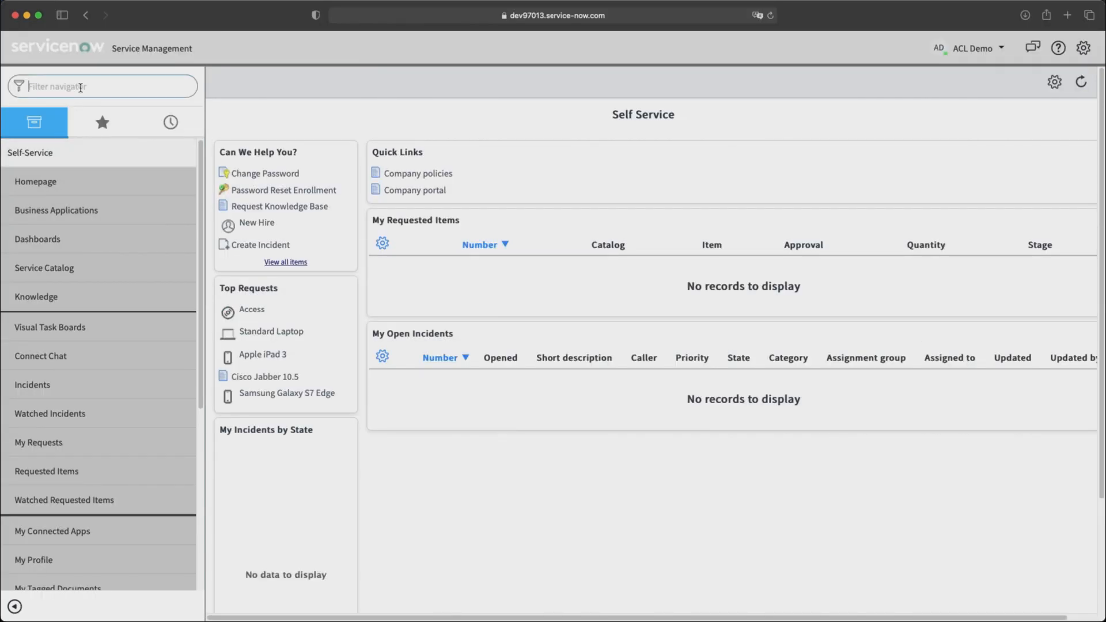
pyautogui.press('super+v')
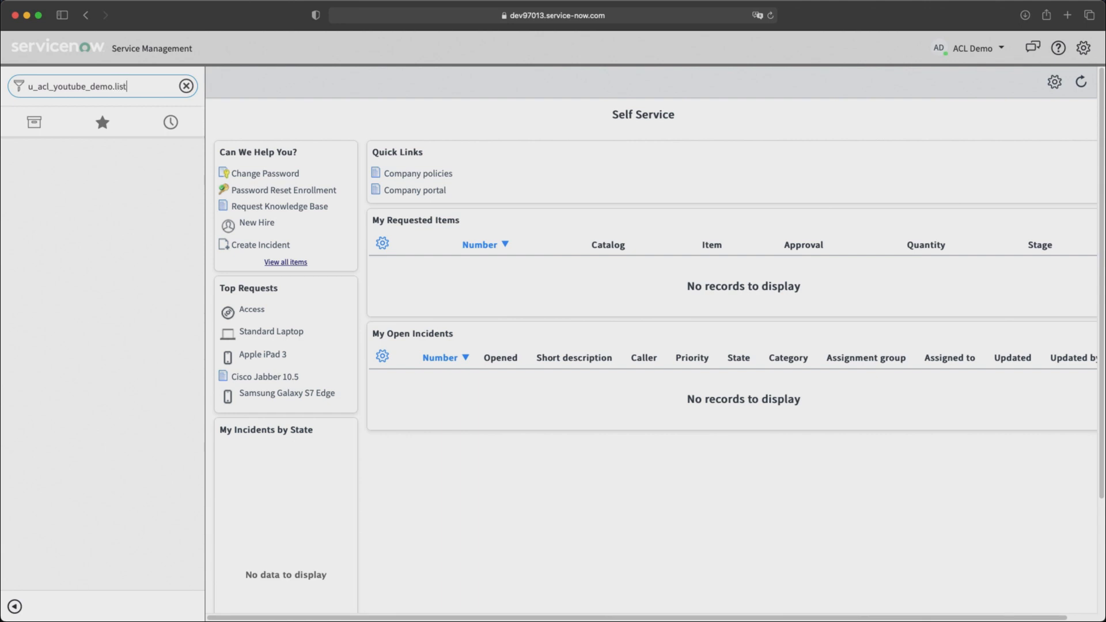
pyautogui.press('Return')
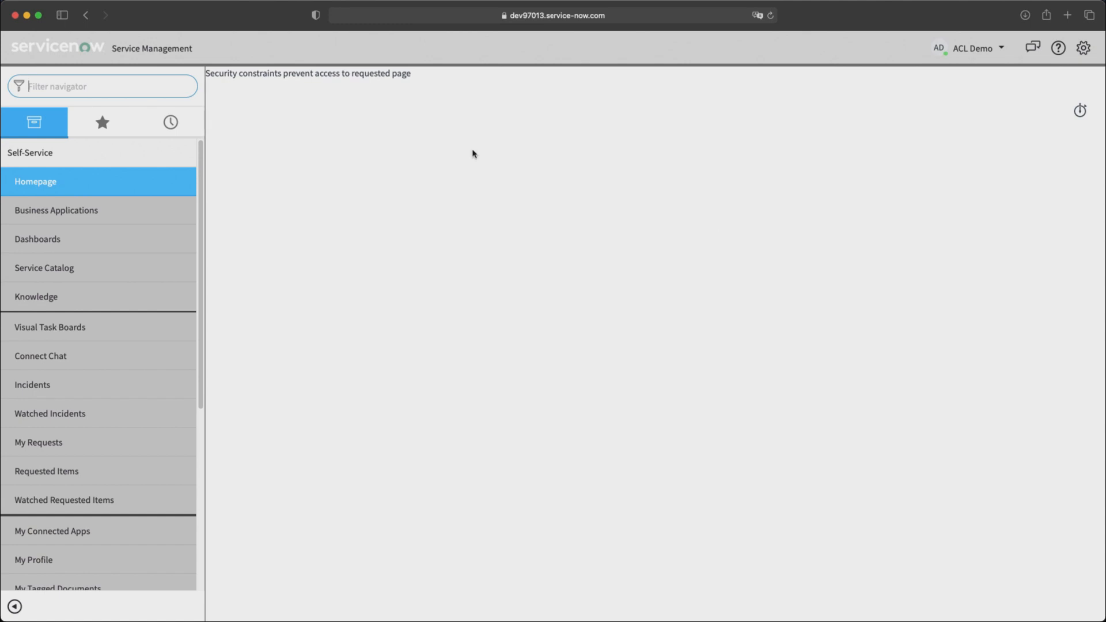
# Step: Try to open the child table's list, u_acl_youtube_demo_child.list, in the ACL Demo session
pyautogui.press('super+v')
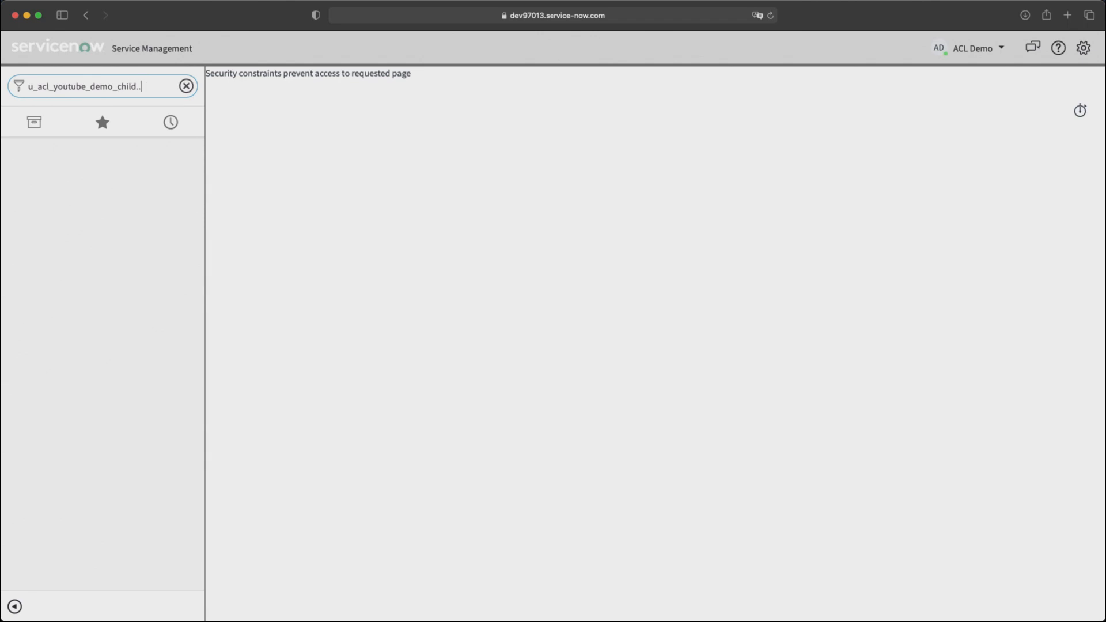
pyautogui.write('_child.list')
pyautogui.press('Return')
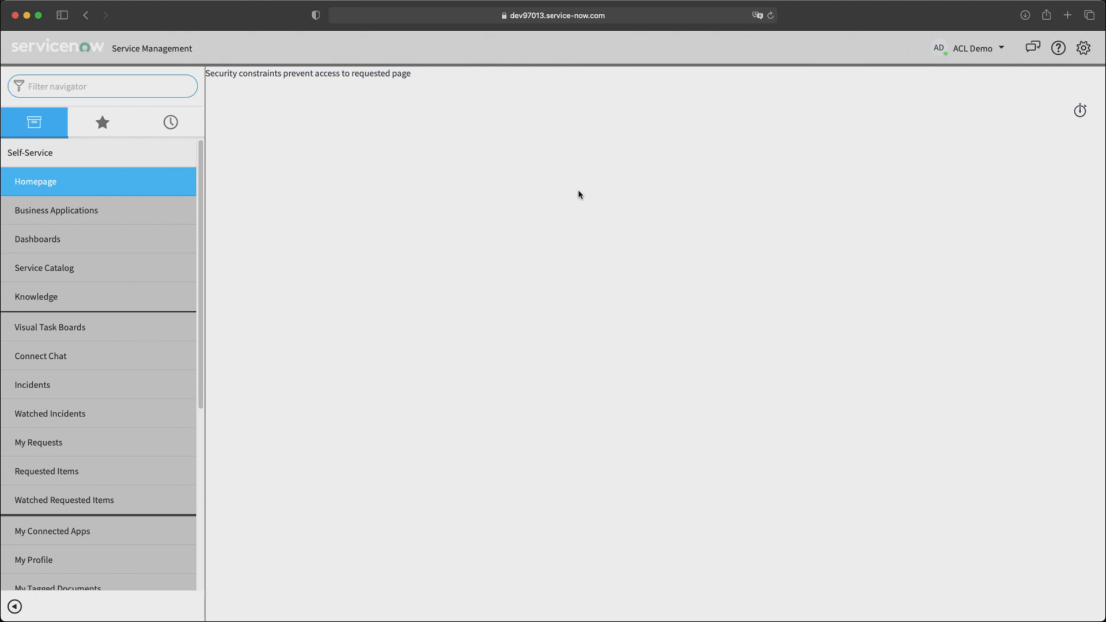
# Step: Return to the administrator session and check the role required by the u_acl_youtube_demo read access control
pyautogui.press('super+Tab')
pyautogui.click(598, 121)
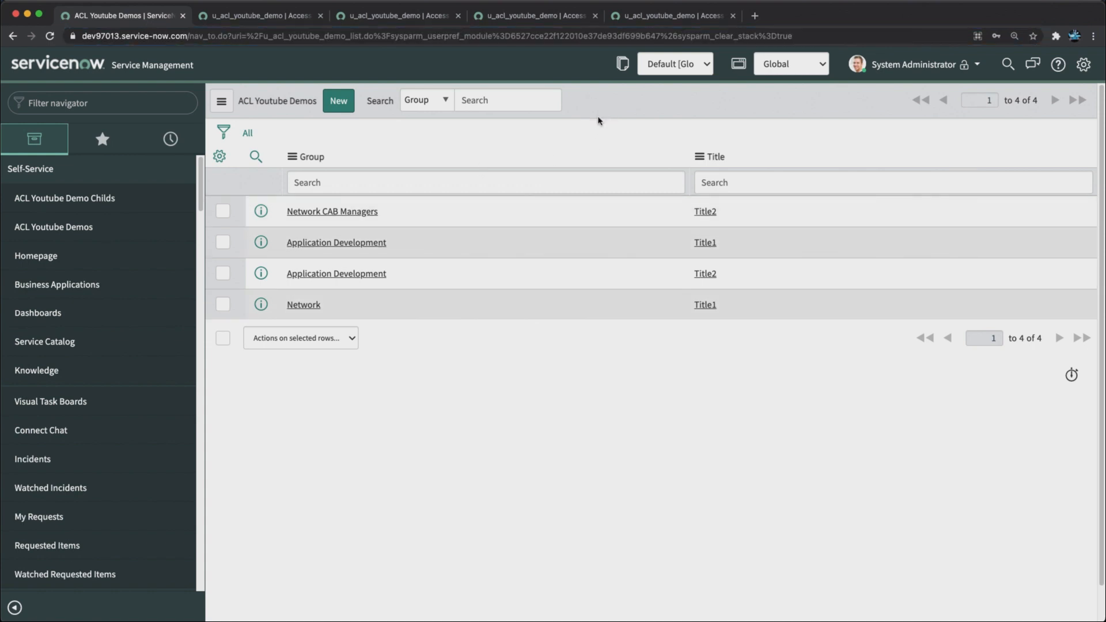
pyautogui.press('super+Tab')
pyautogui.press('super+Tab')
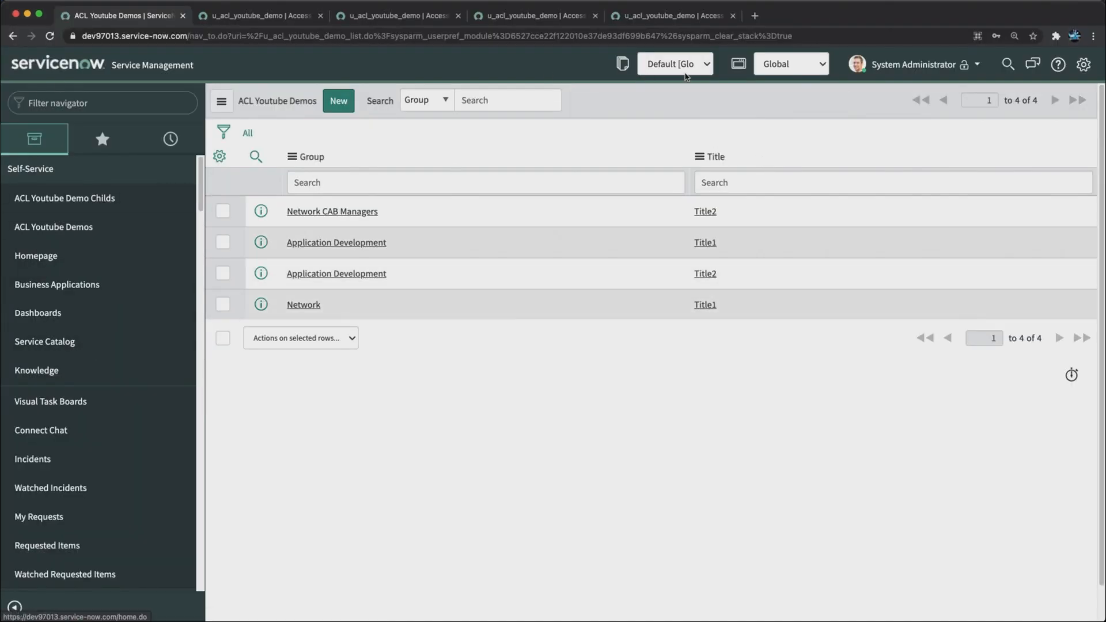
pyautogui.click(243, 17)
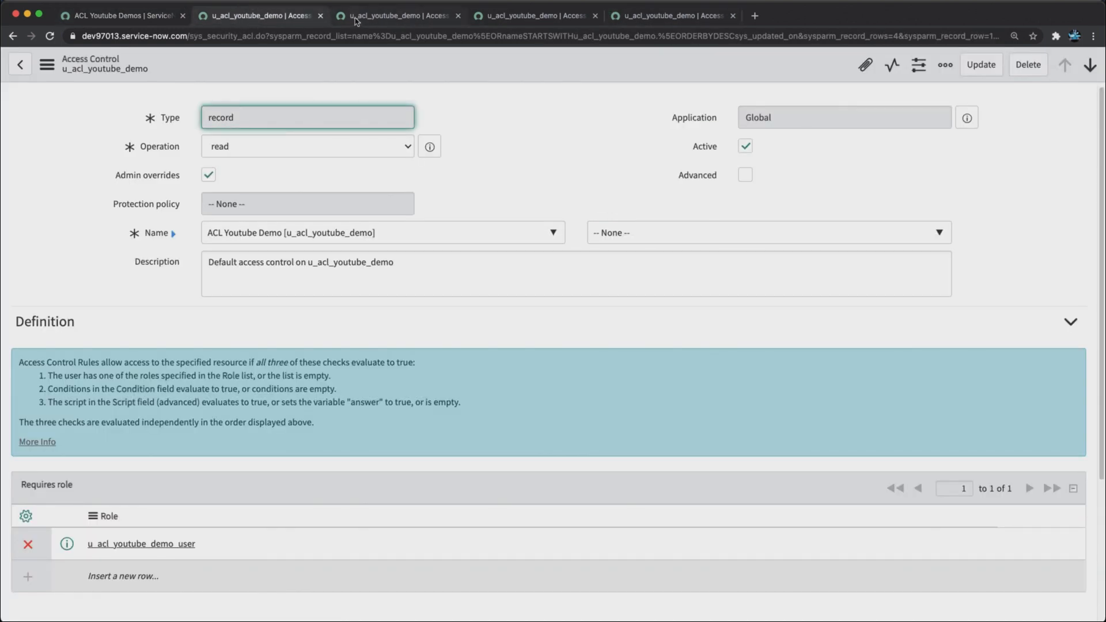
# Step: Open sys_user.list as administrator, filter the User ID column by *acl, and open the ACL Demo user record
pyautogui.click(109, 21)
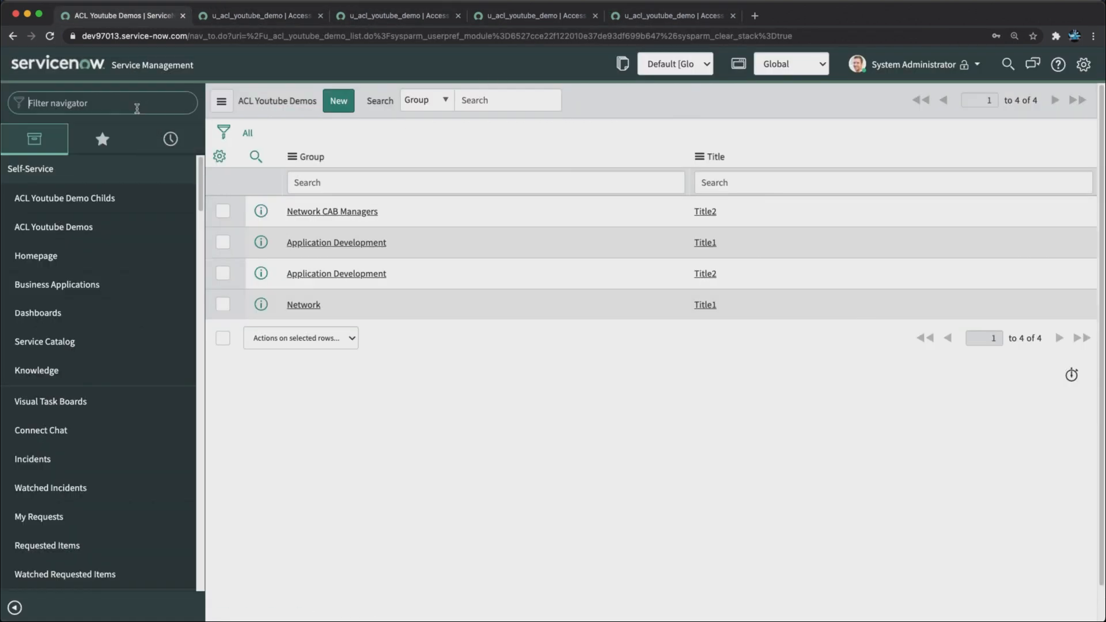
pyautogui.write('sys')
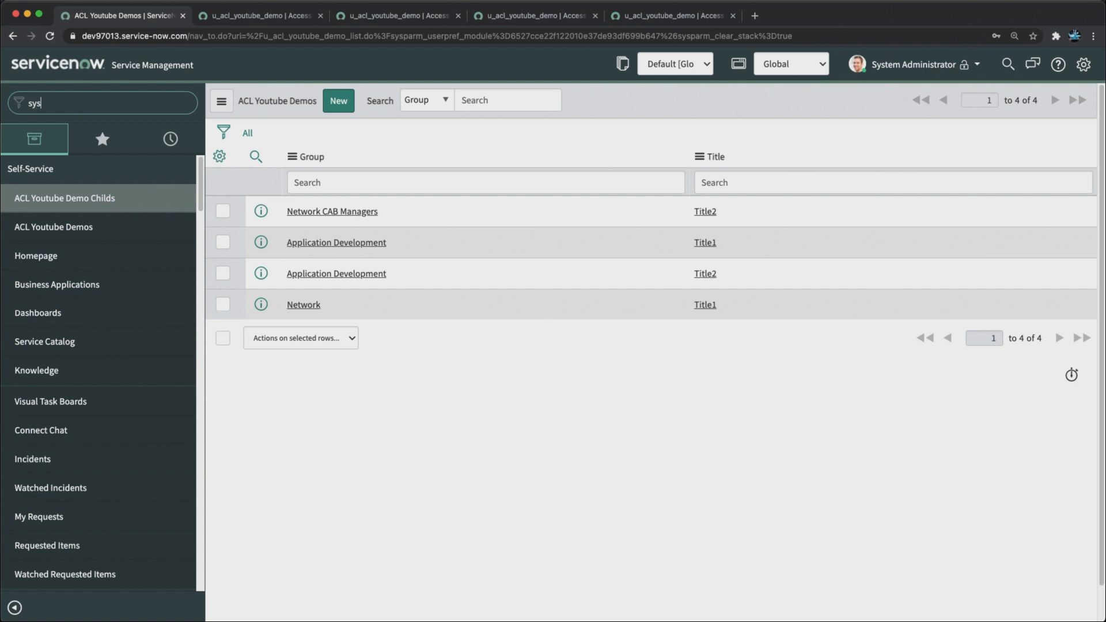
pyautogui.write(')')
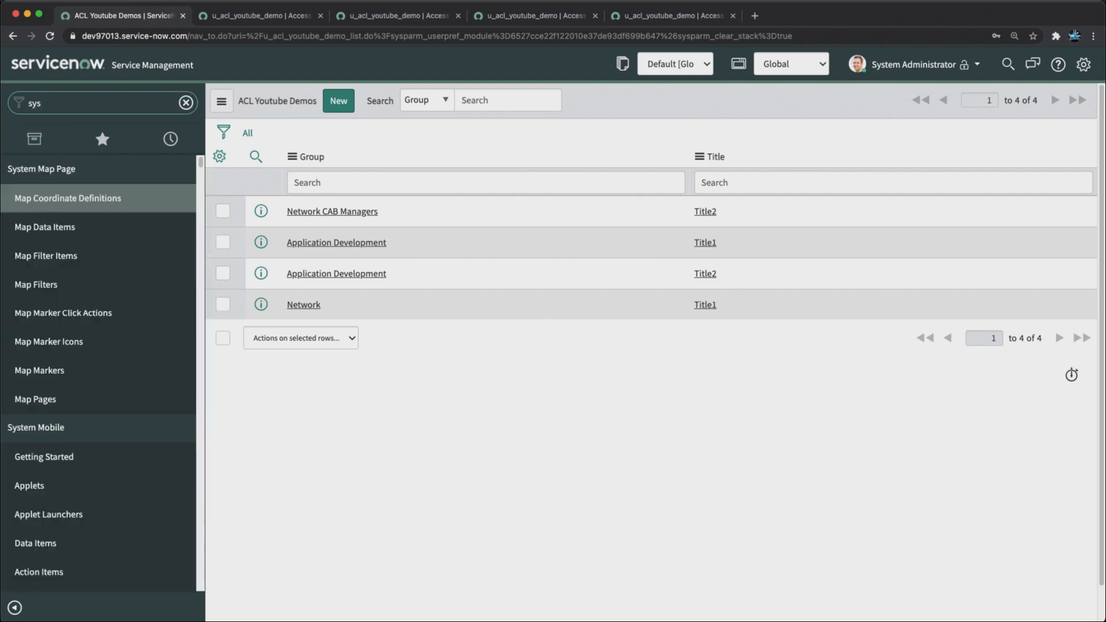
pyautogui.write('_user.')
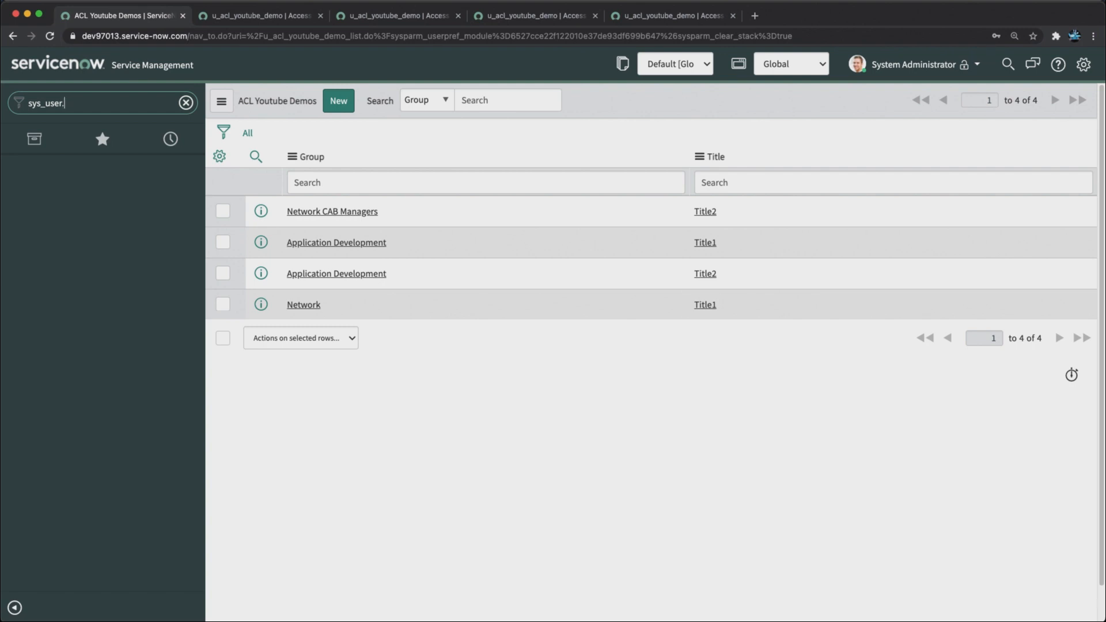
pyautogui.write('list')
pyautogui.press('Return')
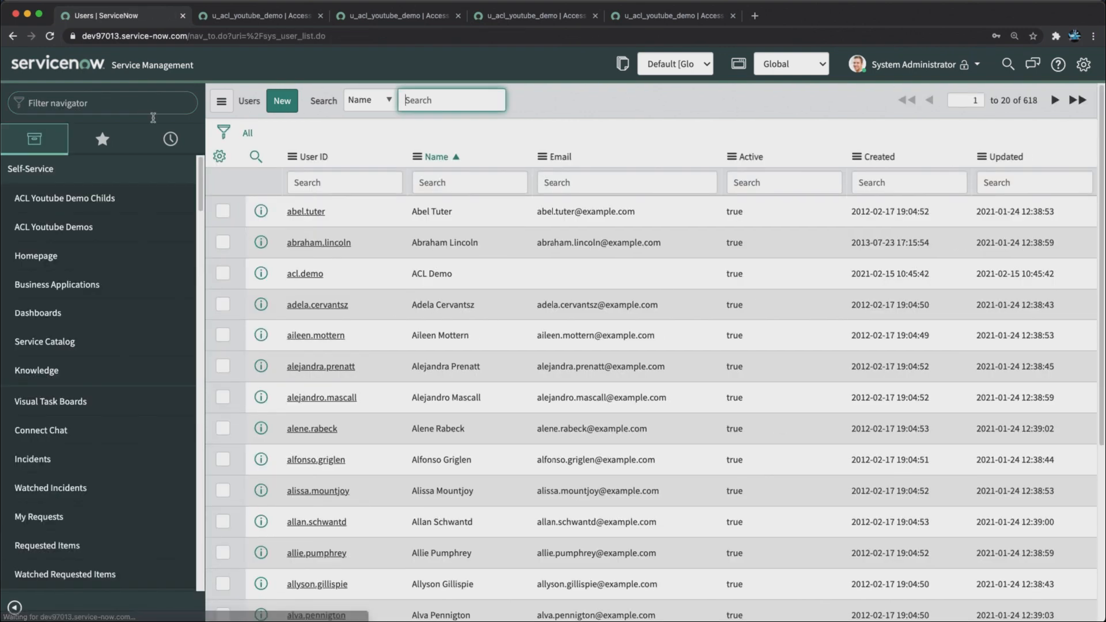
pyautogui.click(340, 182)
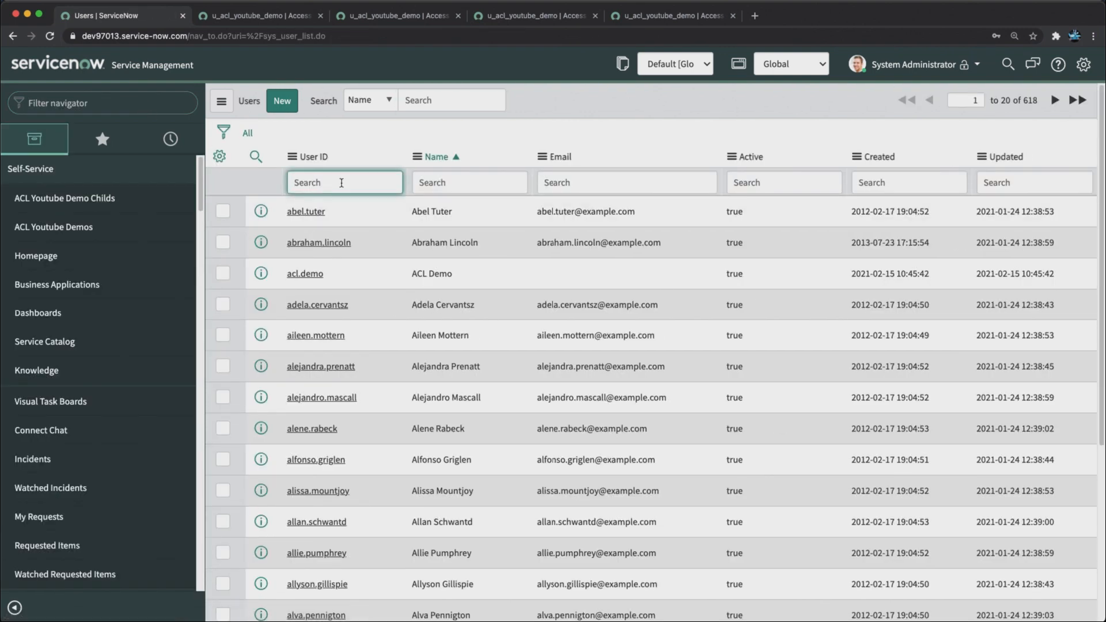
pyautogui.write('*acl')
pyautogui.press('Return')
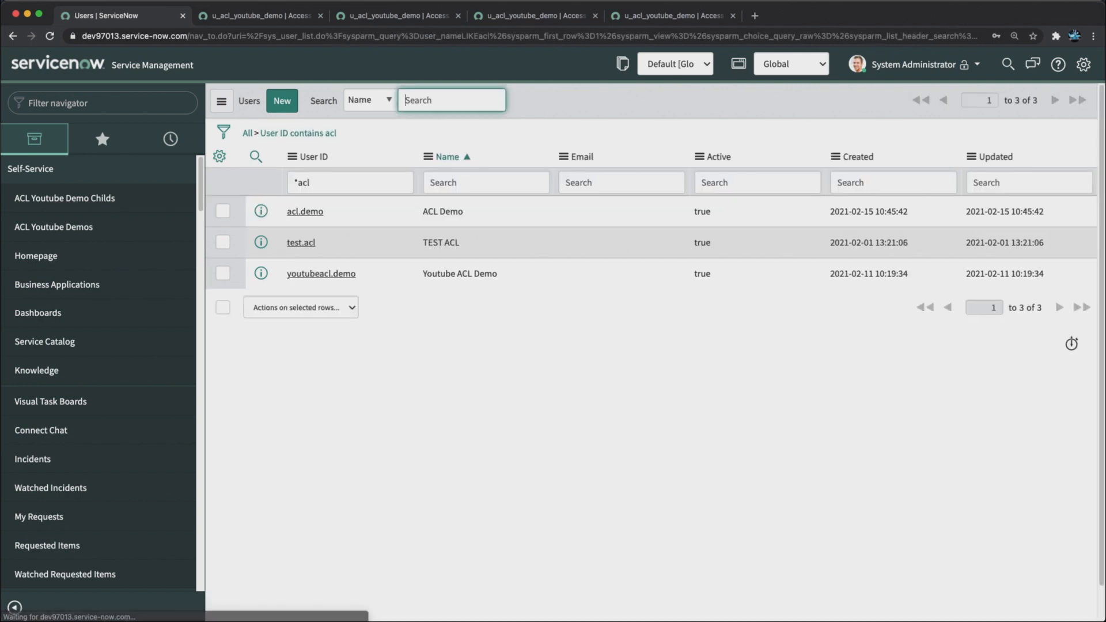
pyautogui.click(306, 215)
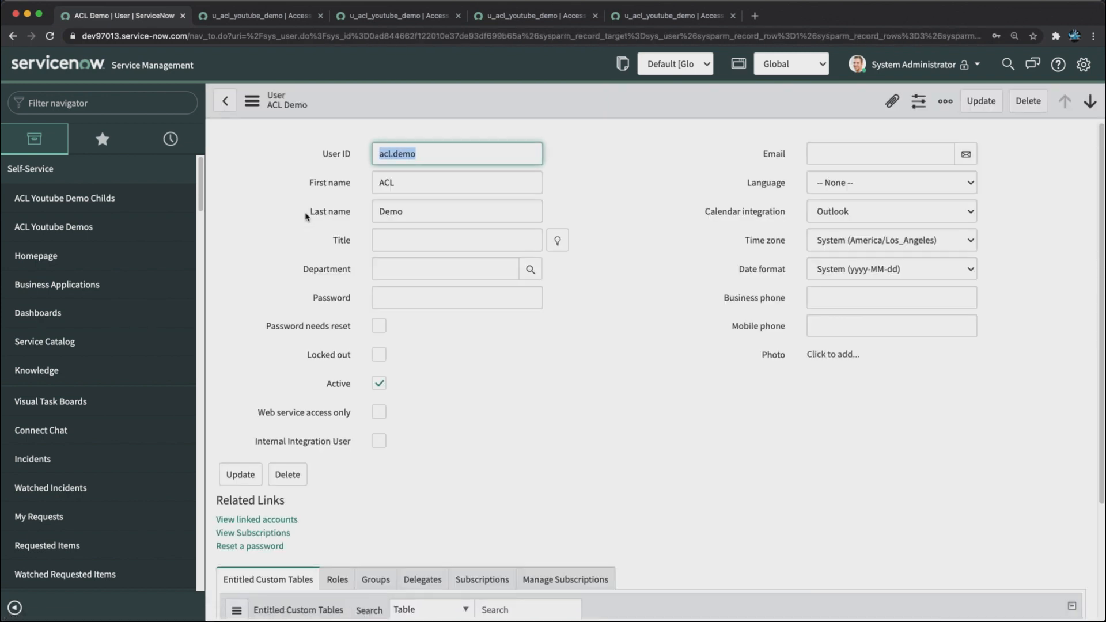
# Step: Open the ACL Demo user's roles for editing and filter the available roles by *acl
pyautogui.scroll(-3, 468, 375)
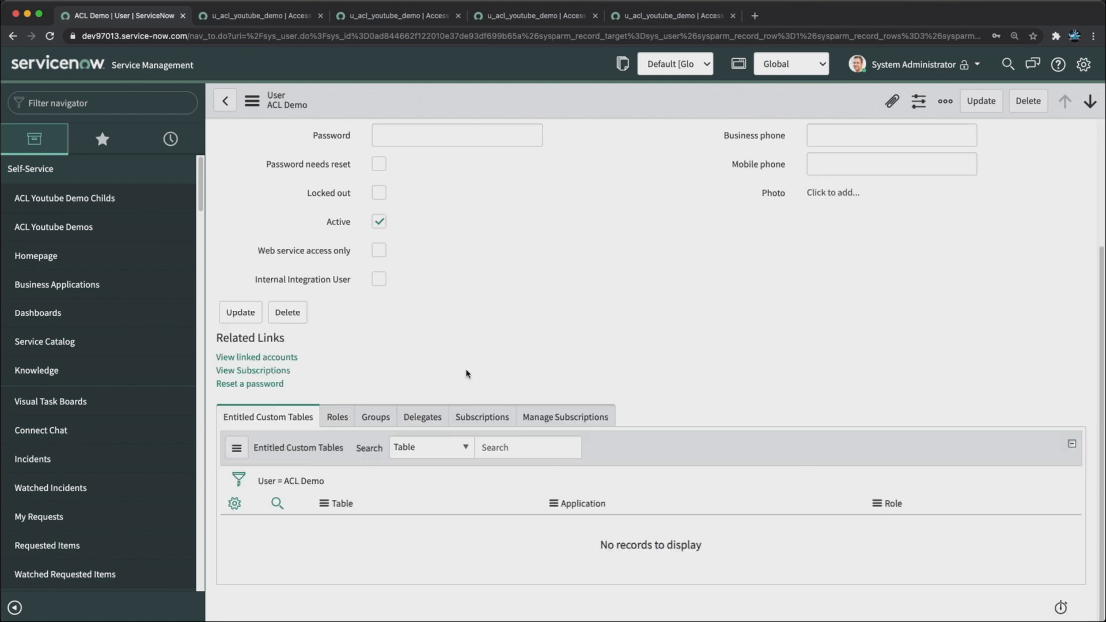
pyautogui.click(338, 416)
pyautogui.click(299, 448)
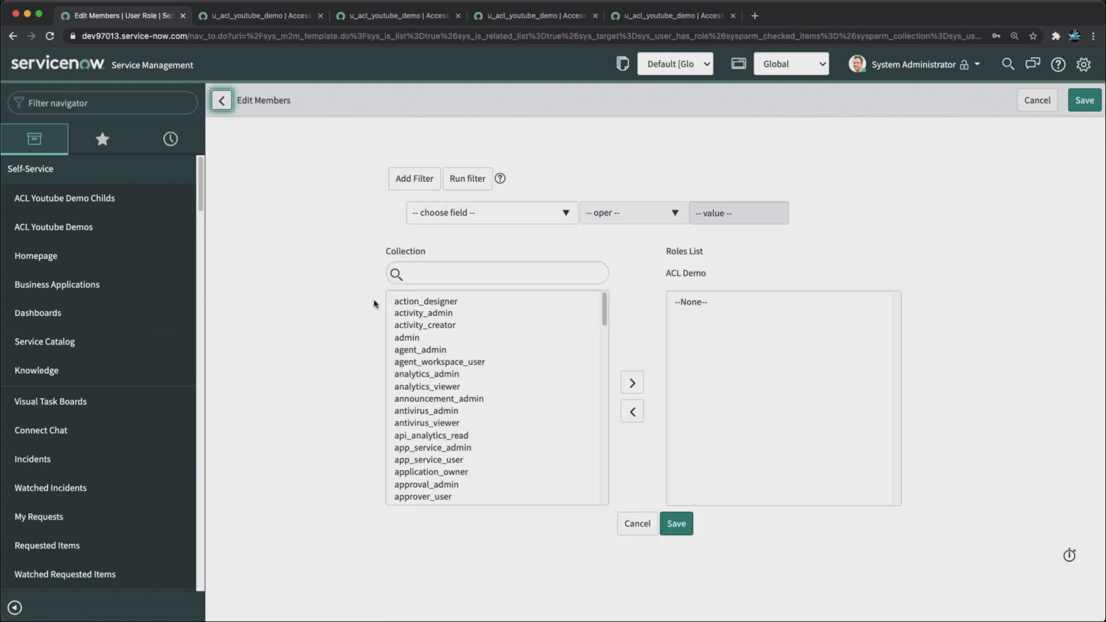
pyautogui.click(447, 280)
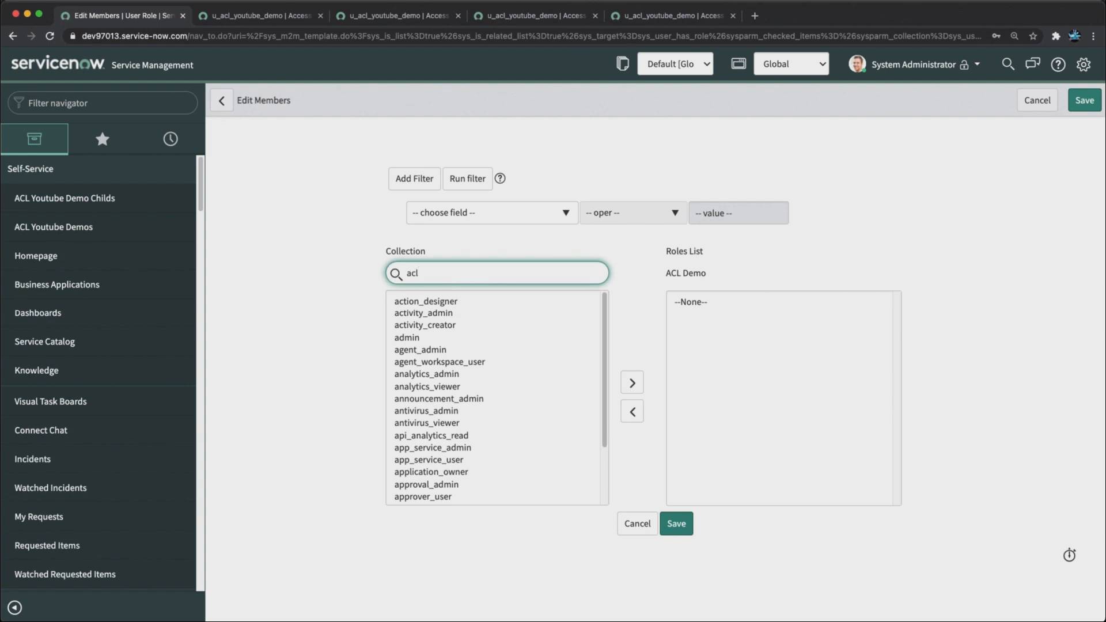
pyautogui.press('BackSpace')
pyautogui.press('BackSpace')
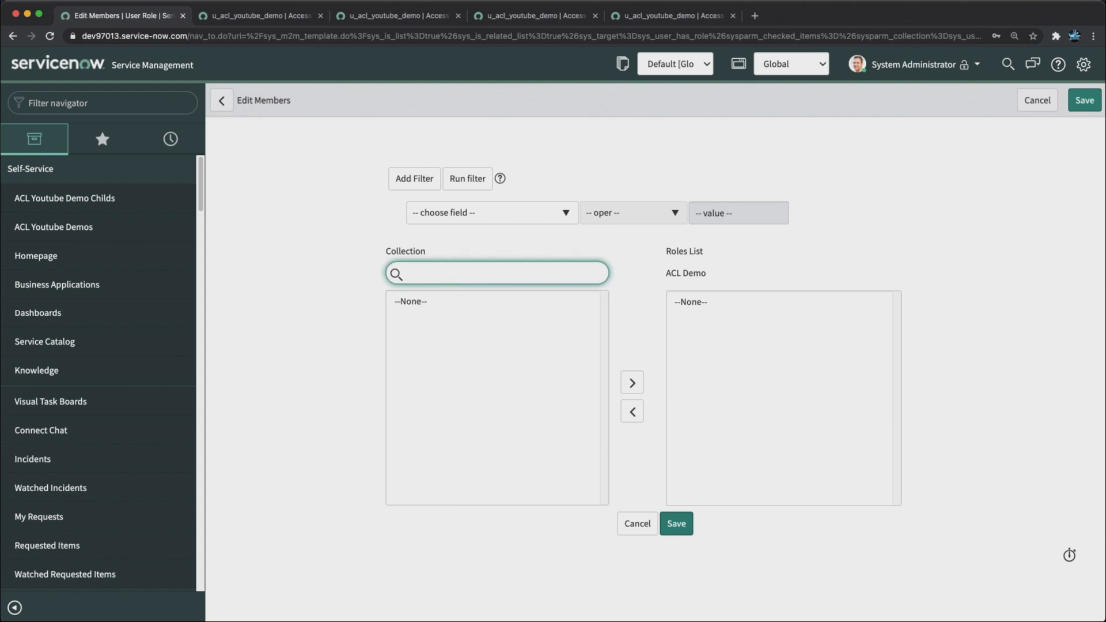
pyautogui.write('*')
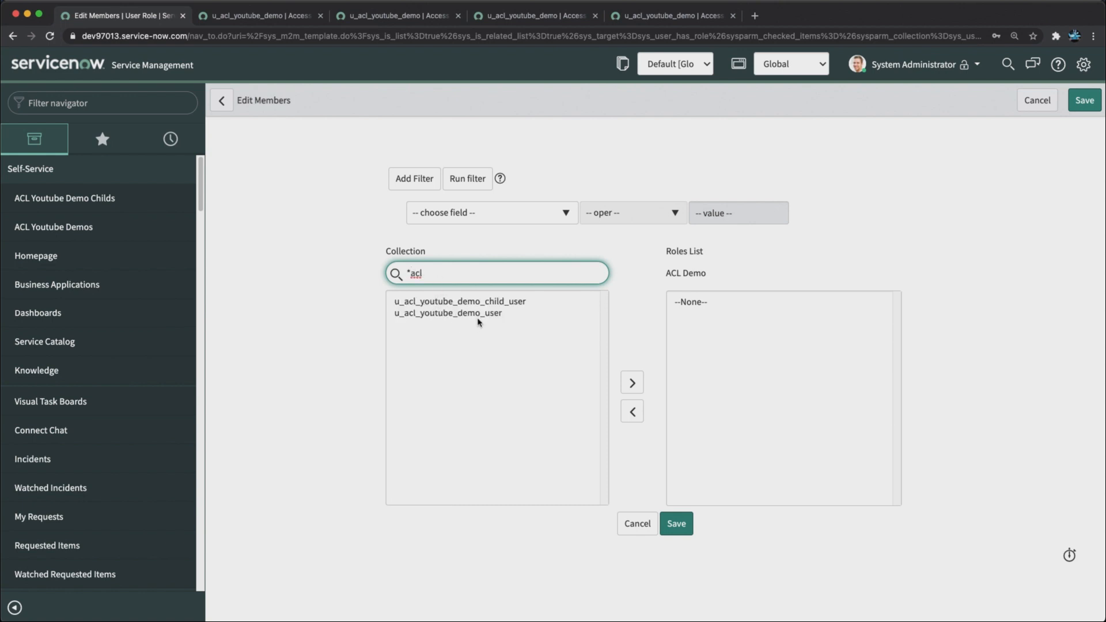
# Step: Assign only the u_acl_youtube_demo_child_user role to the ACL Demo user, save it, and check the user's roles list
pyautogui.doubleClick(477, 314)
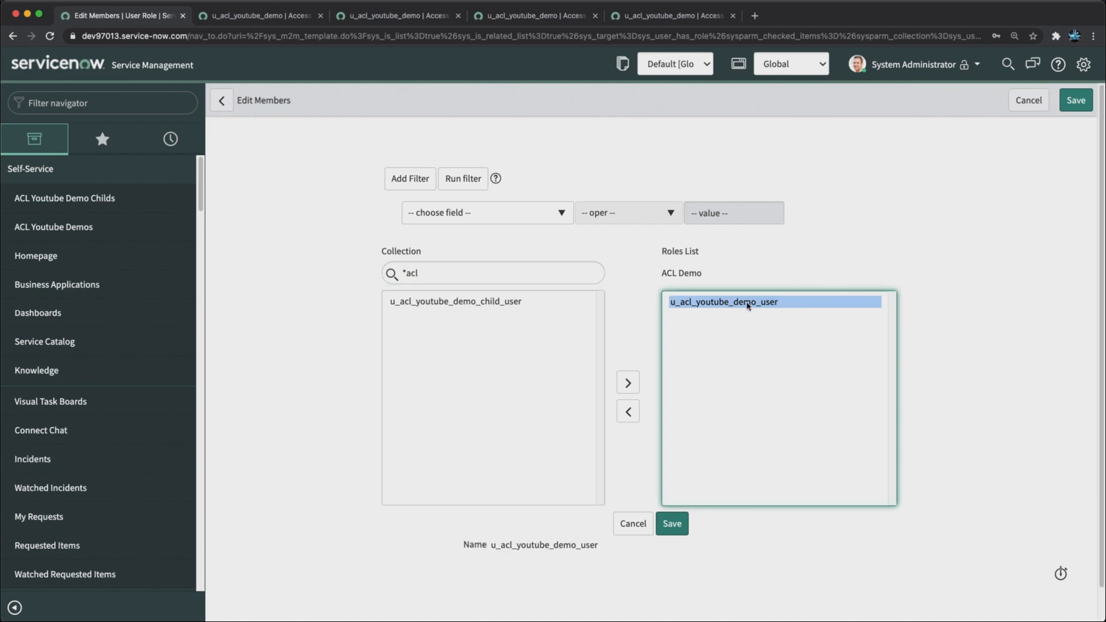
pyautogui.doubleClick(747, 303)
pyautogui.doubleClick(455, 301)
pyautogui.click(669, 522)
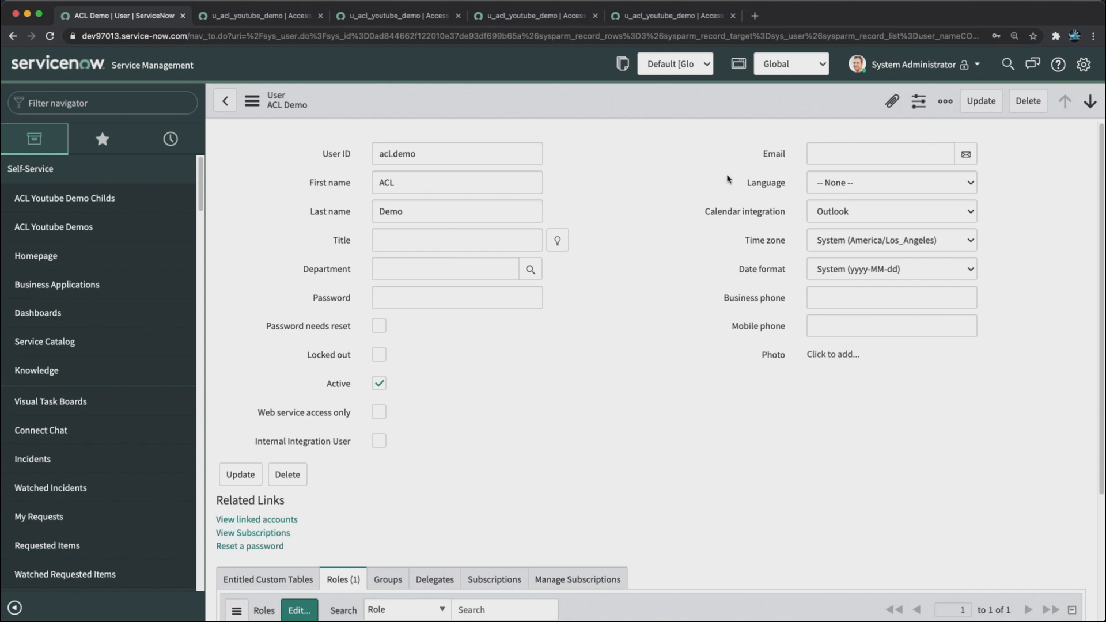
pyautogui.scroll(-3, 373, 524)
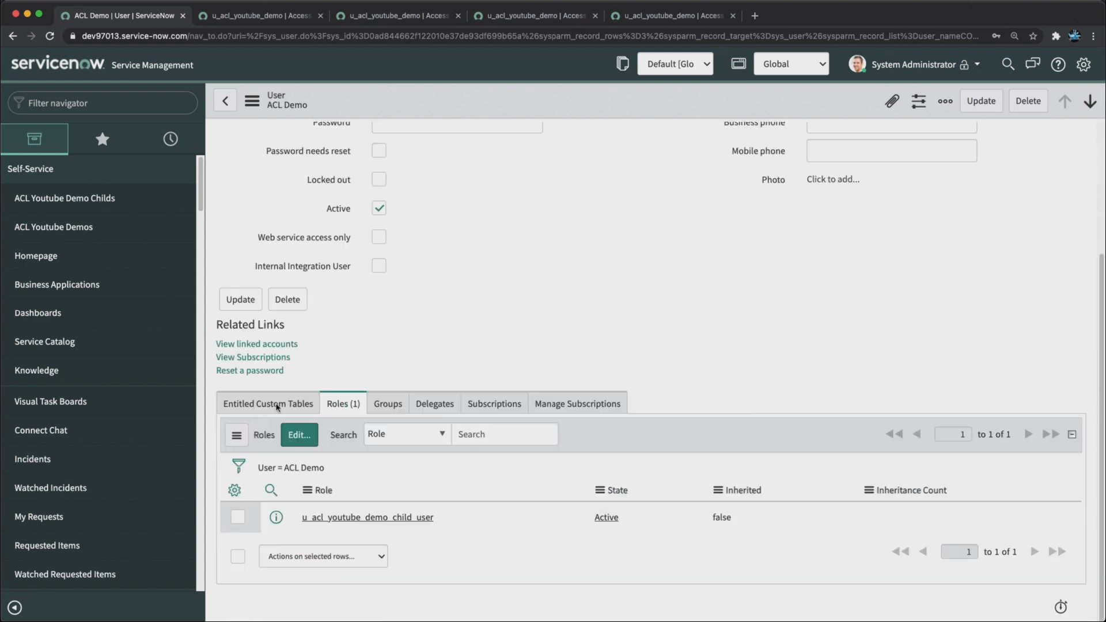
# Step: Reload the ACL Demo session and look through its Self-Service modules for the demo tables
pyautogui.press('super+Tab')
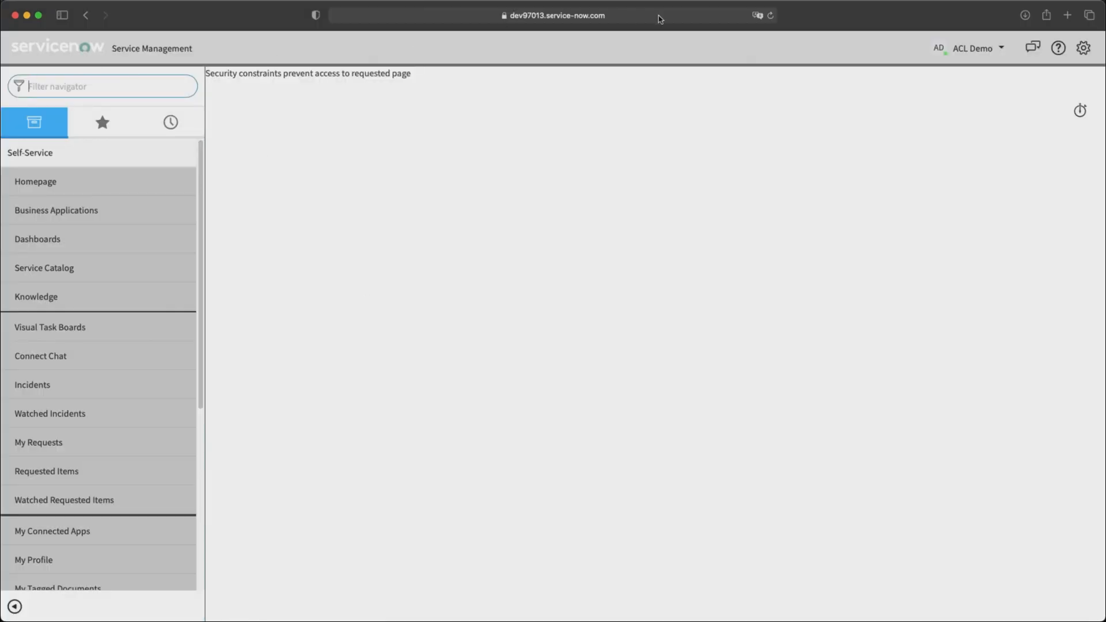
pyautogui.click(770, 15)
pyautogui.scroll(-3, 102, 262)
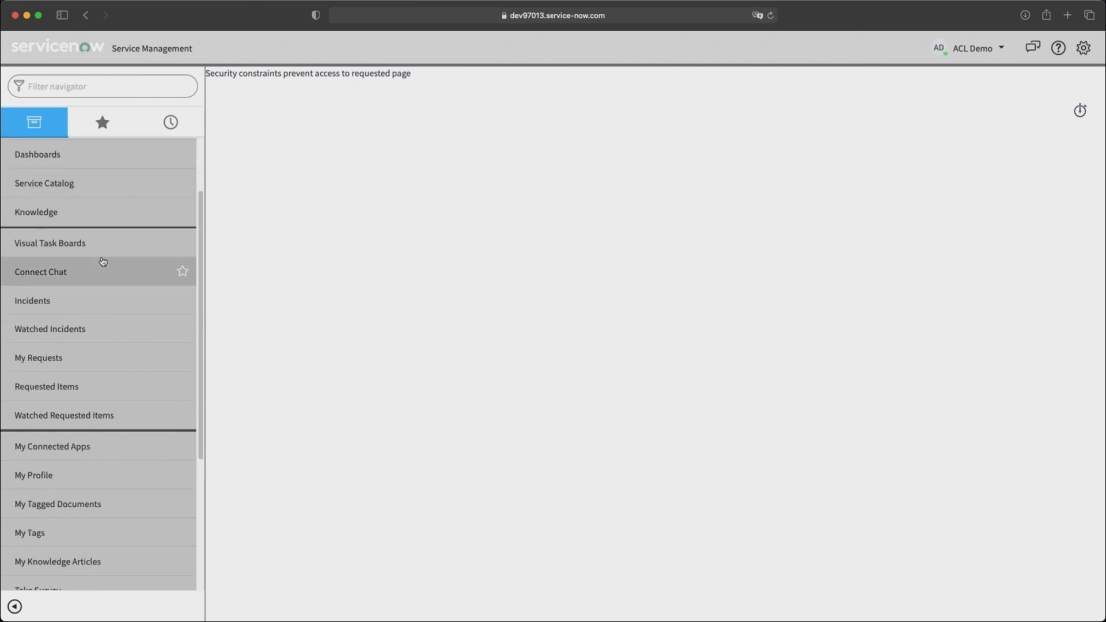
# Step: End the ACL Demo impersonation and impersonate ACL Demo again so the new role takes effect
pyautogui.scroll(3, 102, 262)
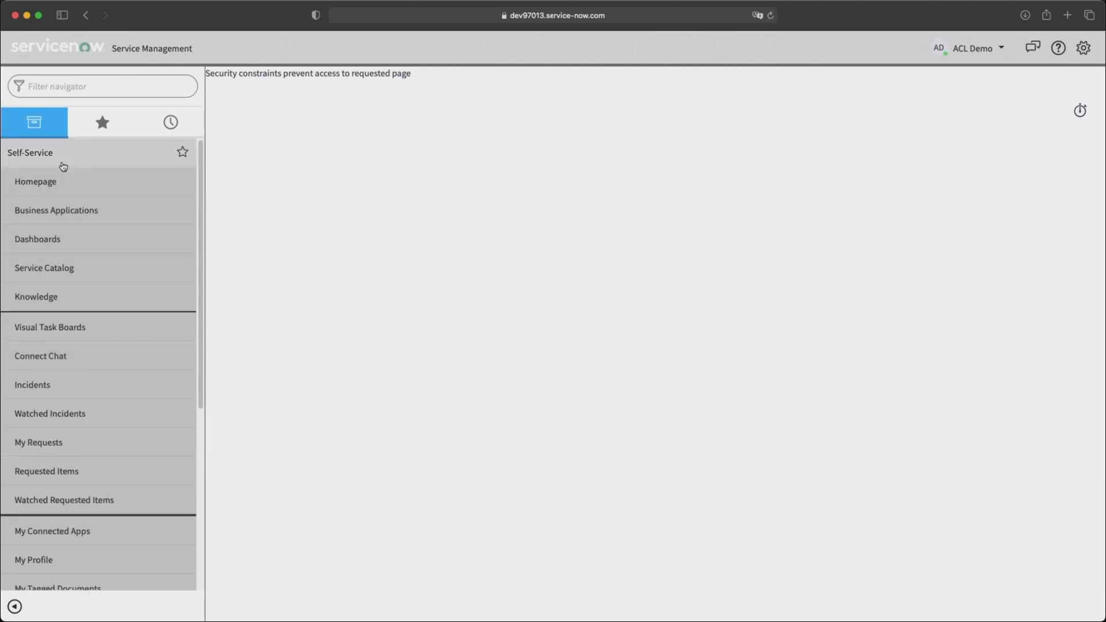
pyautogui.click(973, 51)
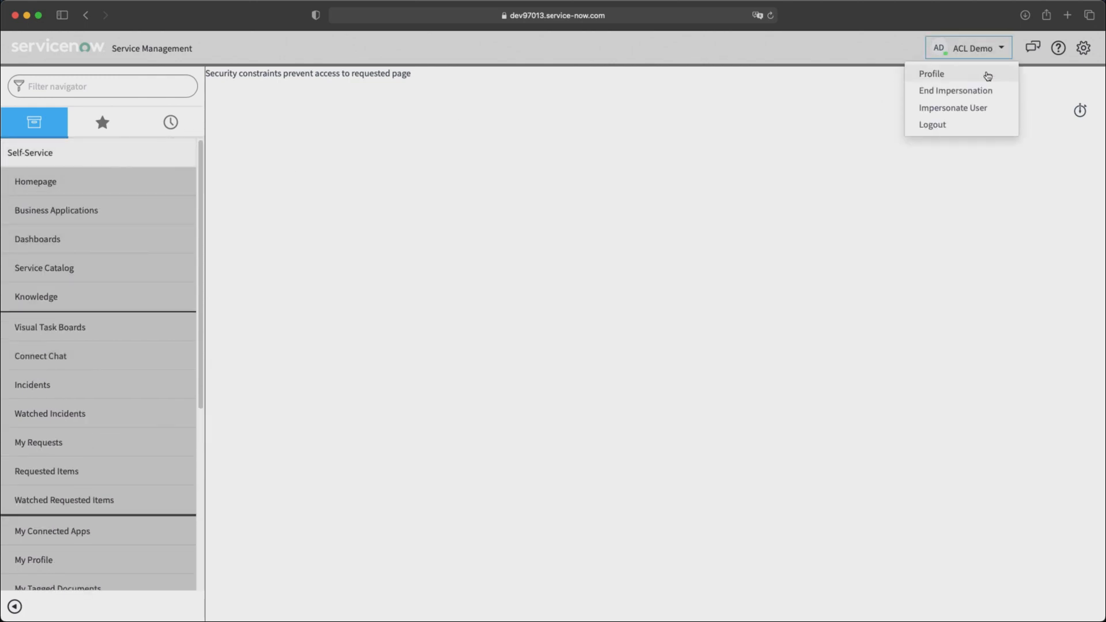
pyautogui.click(954, 91)
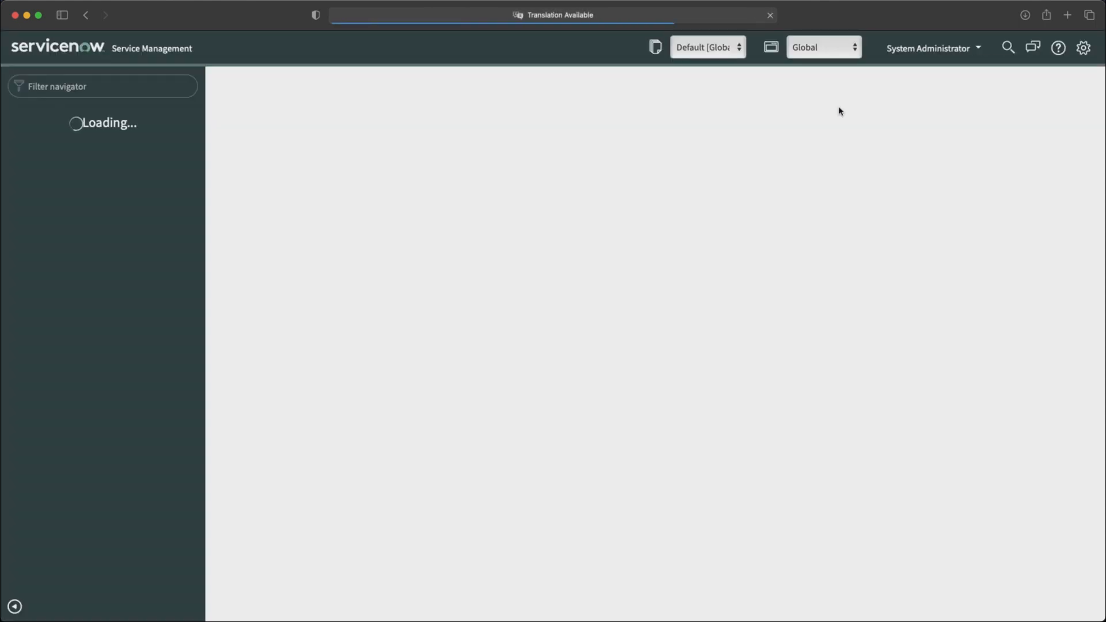
pyautogui.click(932, 52)
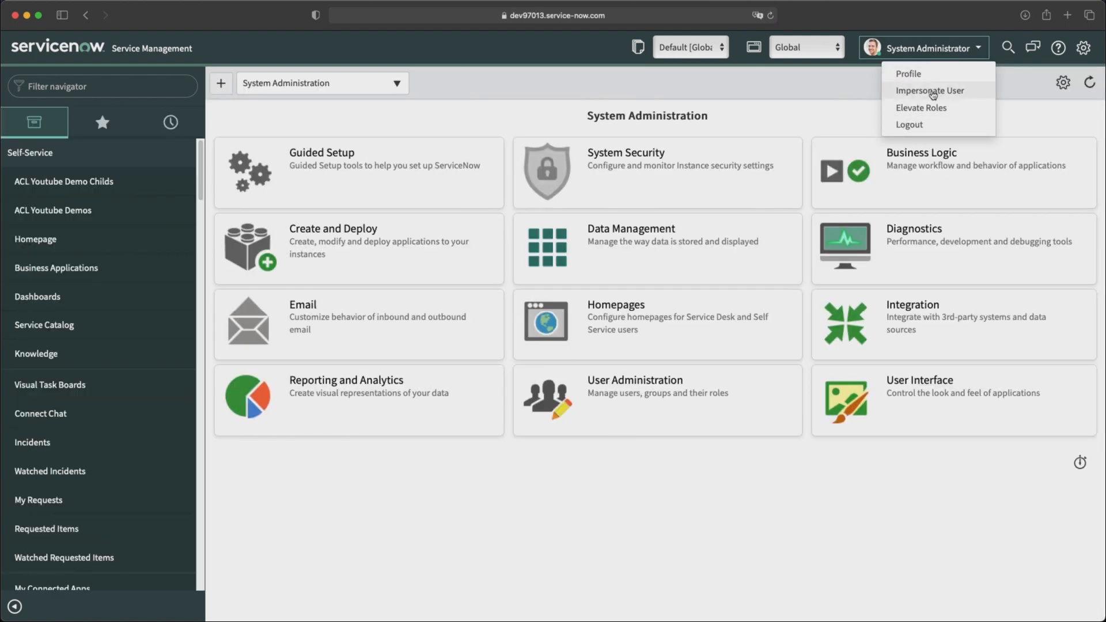
pyautogui.click(924, 91)
pyautogui.click(474, 103)
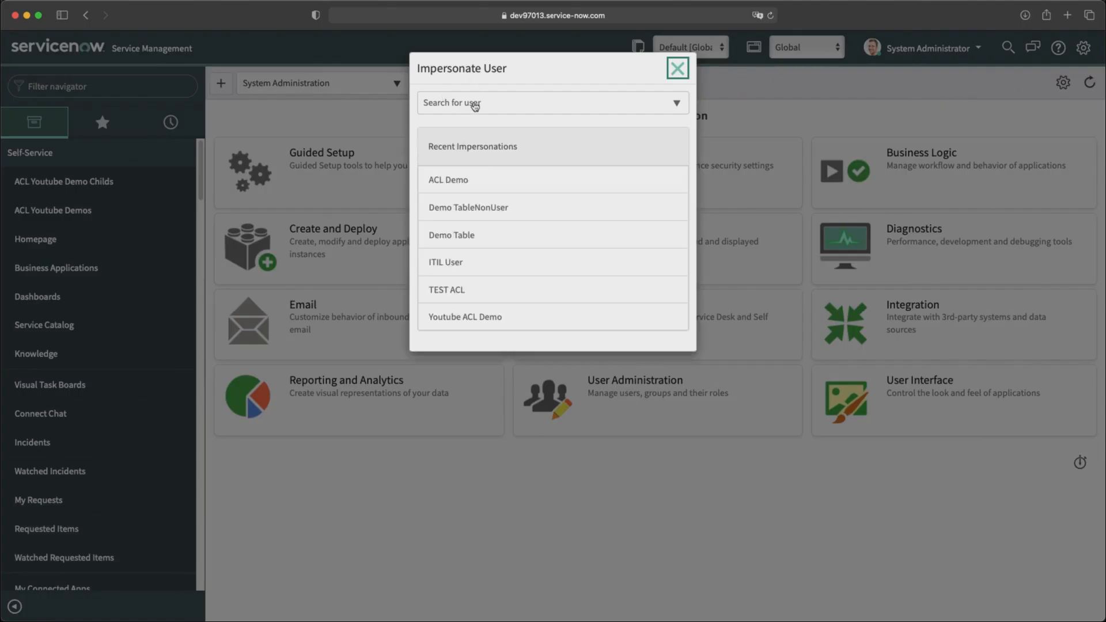
pyautogui.click(481, 180)
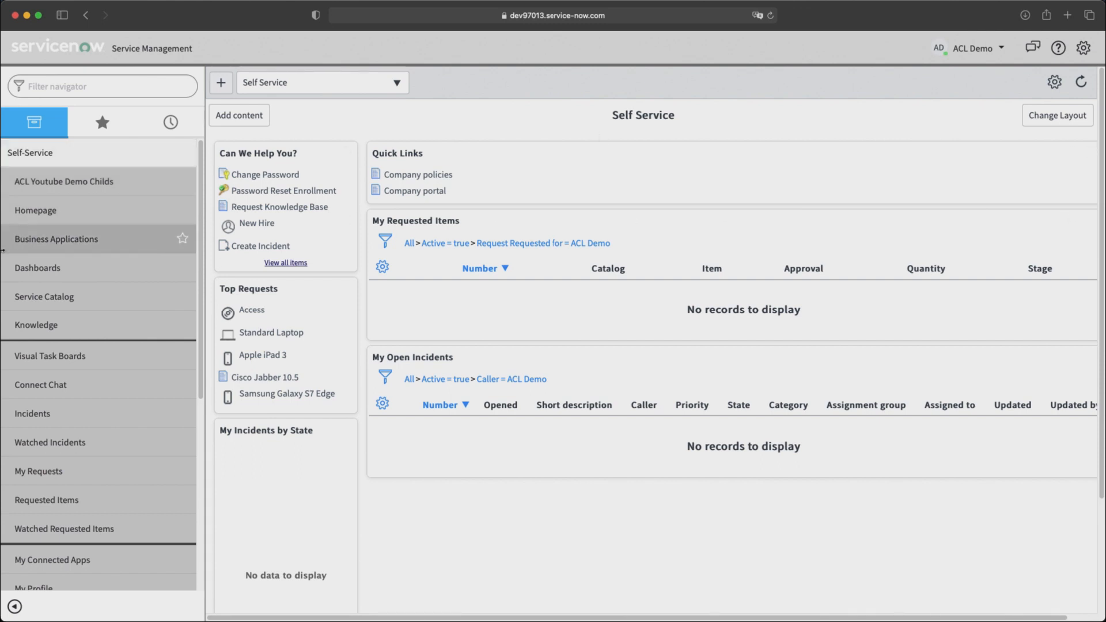
# Step: Open the ACL Youtube Demo Childs list, check the Test 2 record's form for editable fields, and return to the list
pyautogui.click(81, 190)
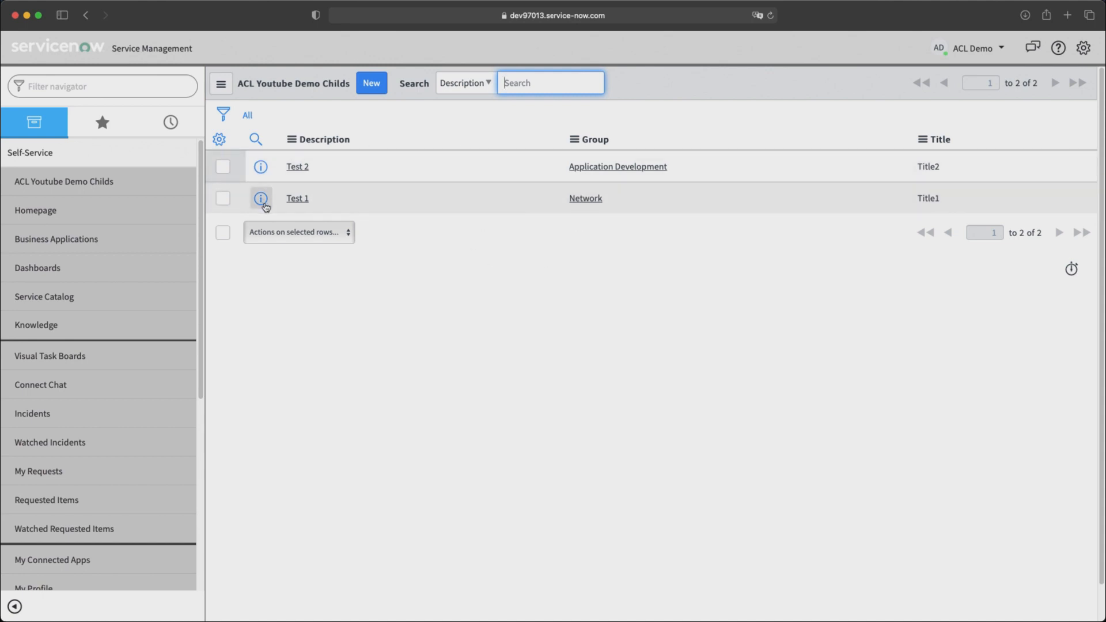
pyautogui.click(260, 166)
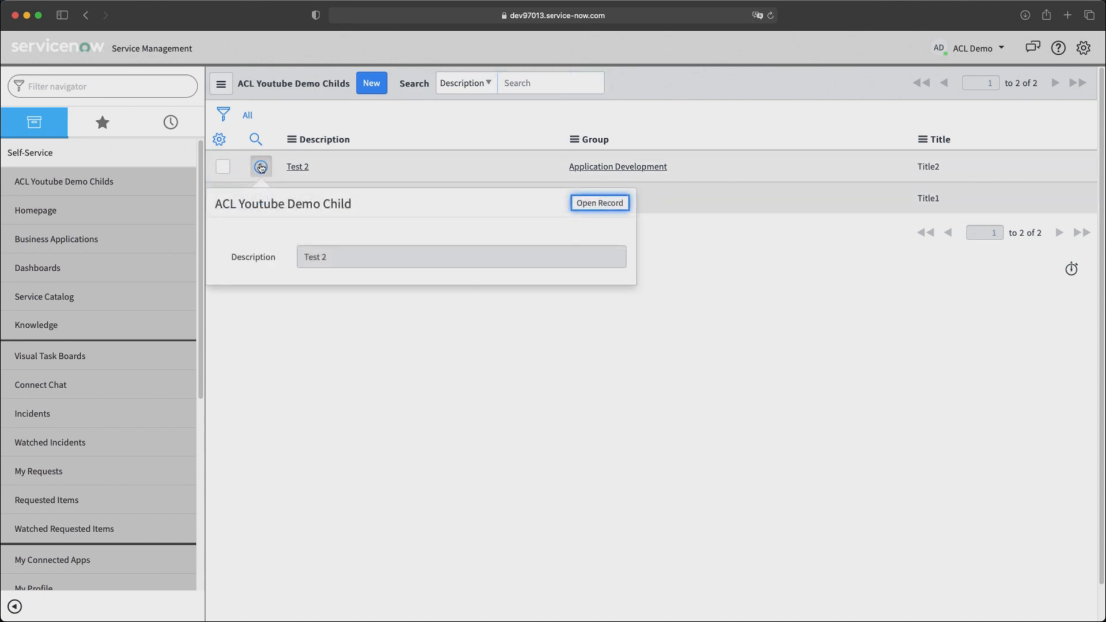
pyautogui.click(591, 205)
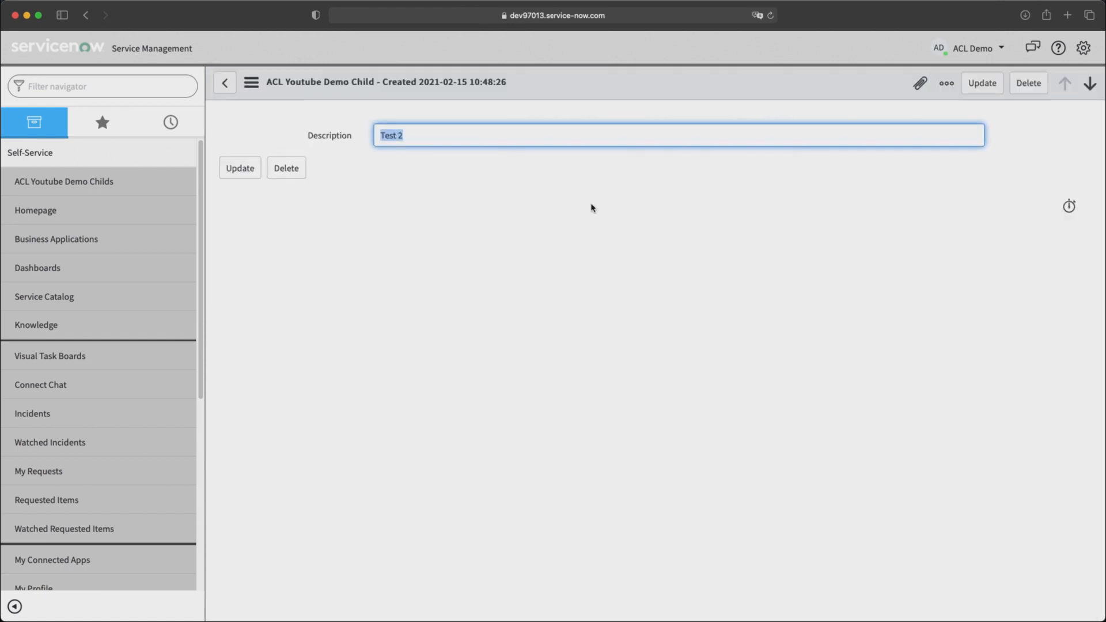
pyautogui.click(458, 138)
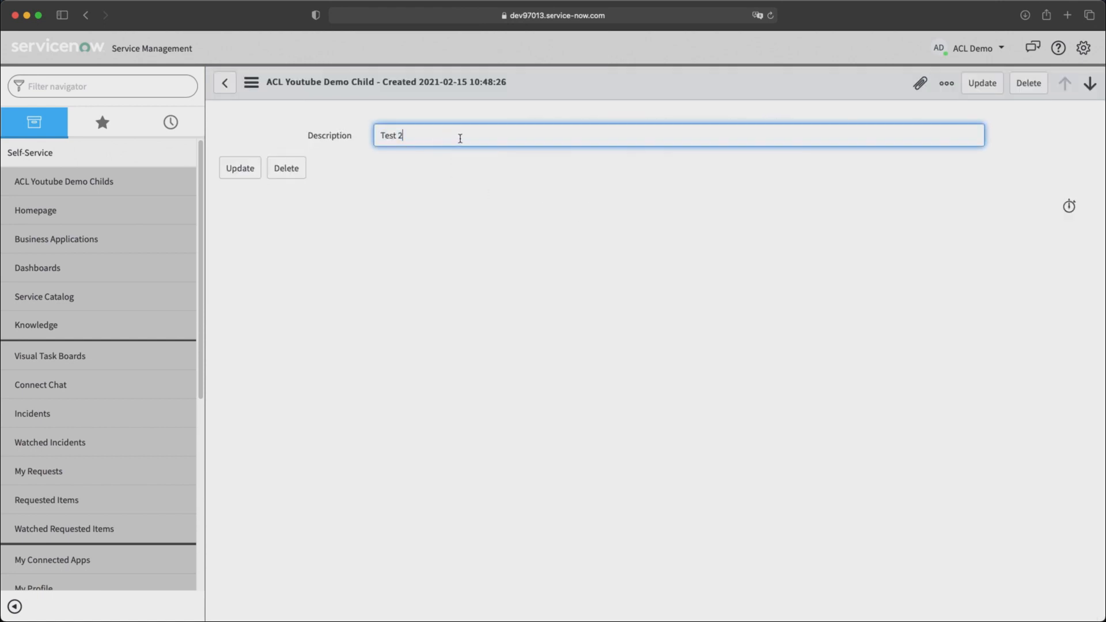
pyautogui.click(428, 163)
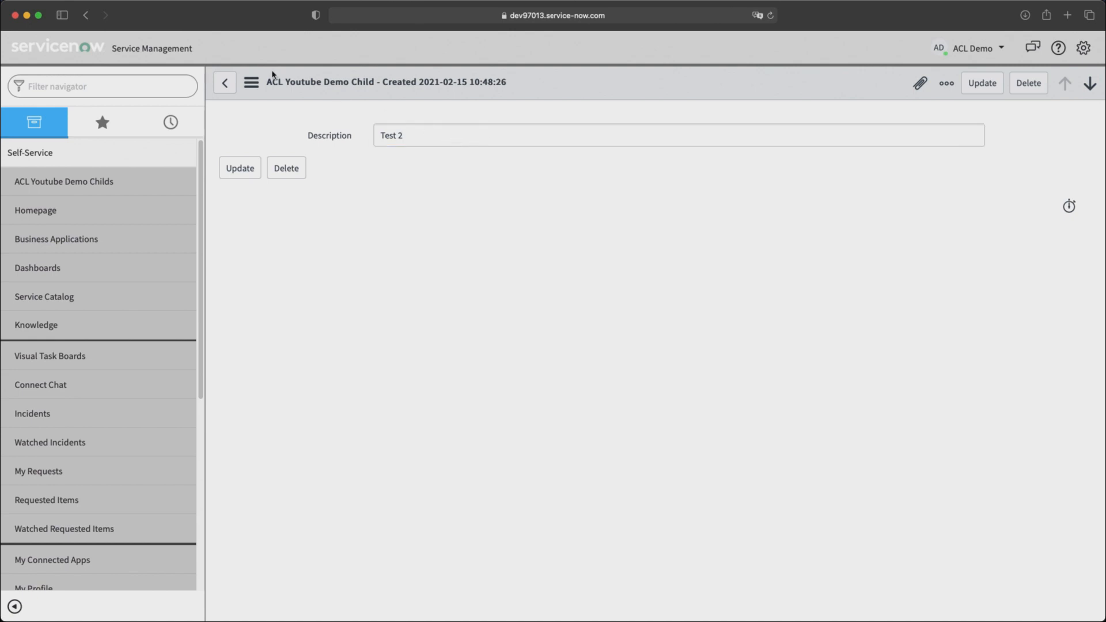
pyautogui.click(225, 84)
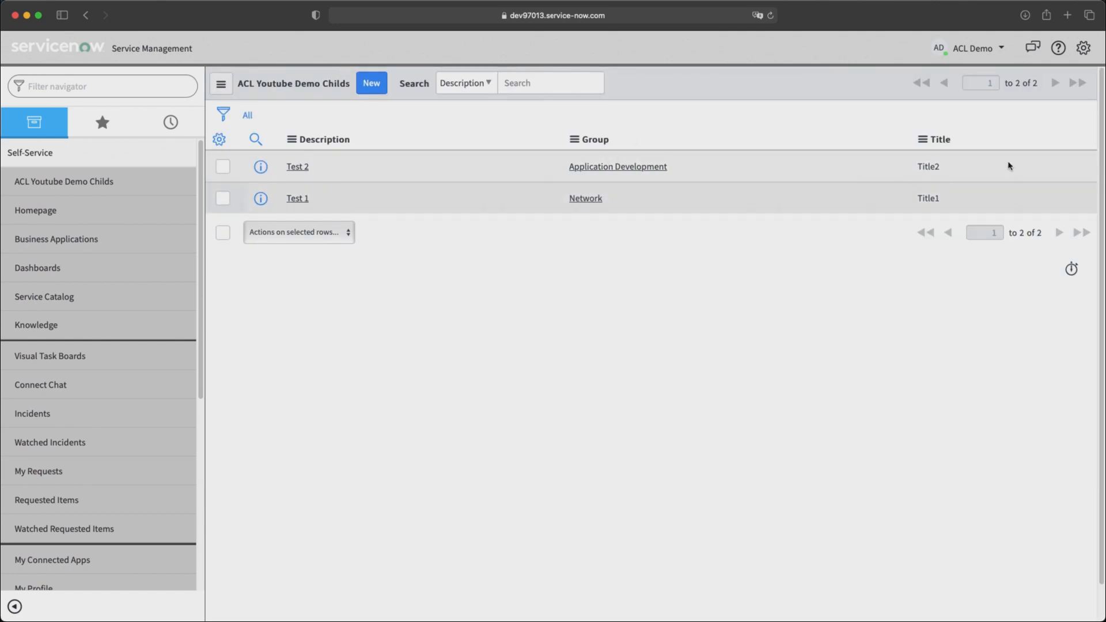
# Step: Test in-list editing of the Test 2 record's Group, cancel without changing it, and reopen the record's form
pyautogui.click(683, 168)
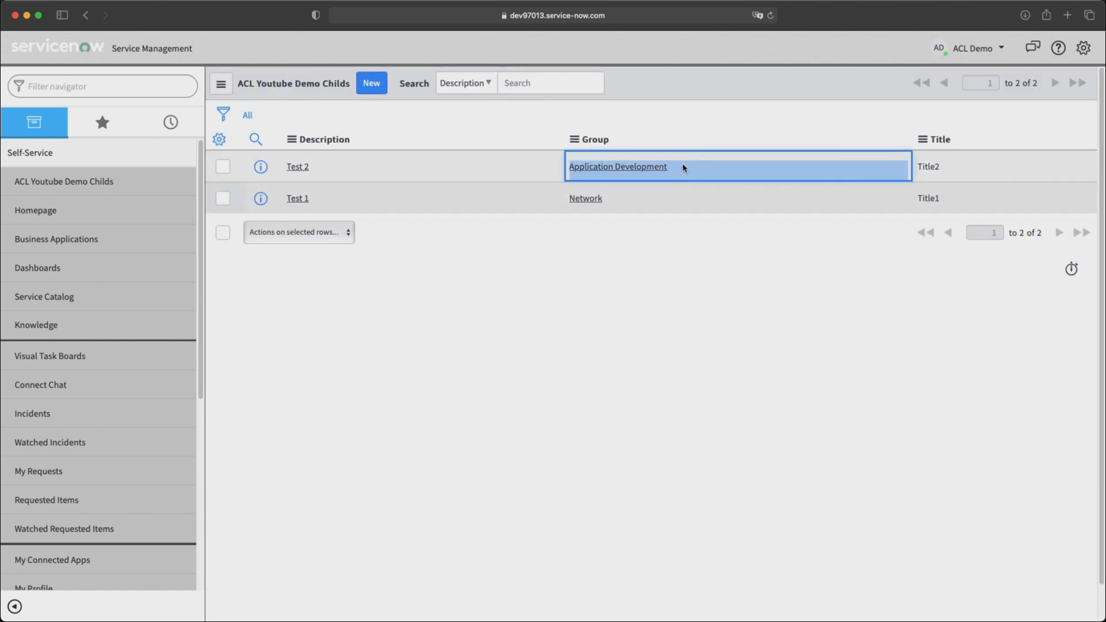
pyautogui.click(684, 167)
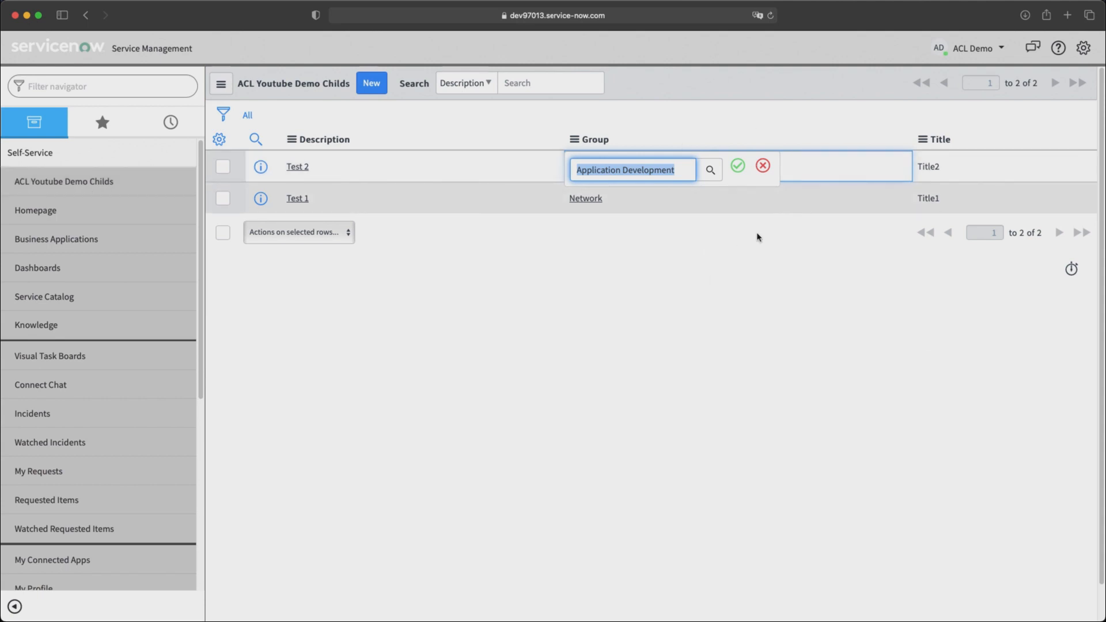
pyautogui.click(763, 167)
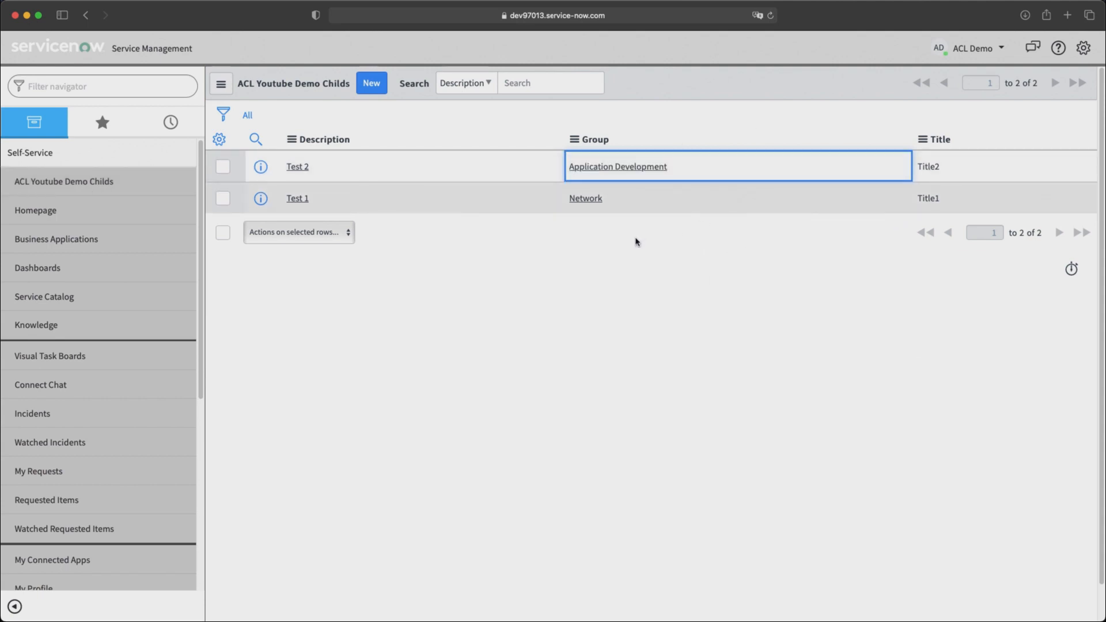
pyautogui.click(373, 82)
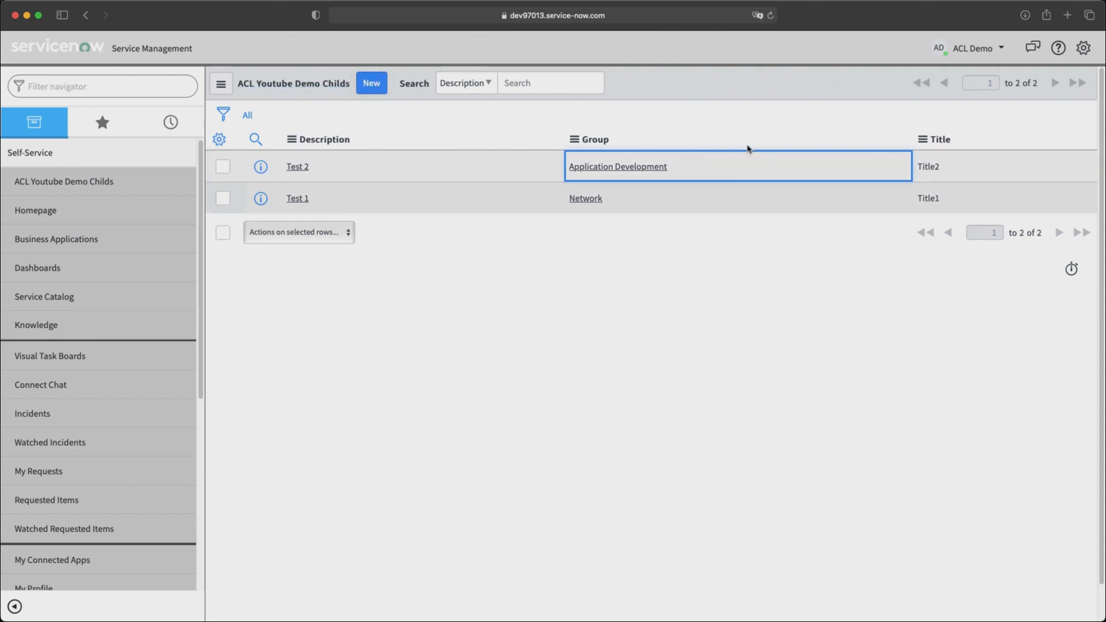
pyautogui.click(260, 166)
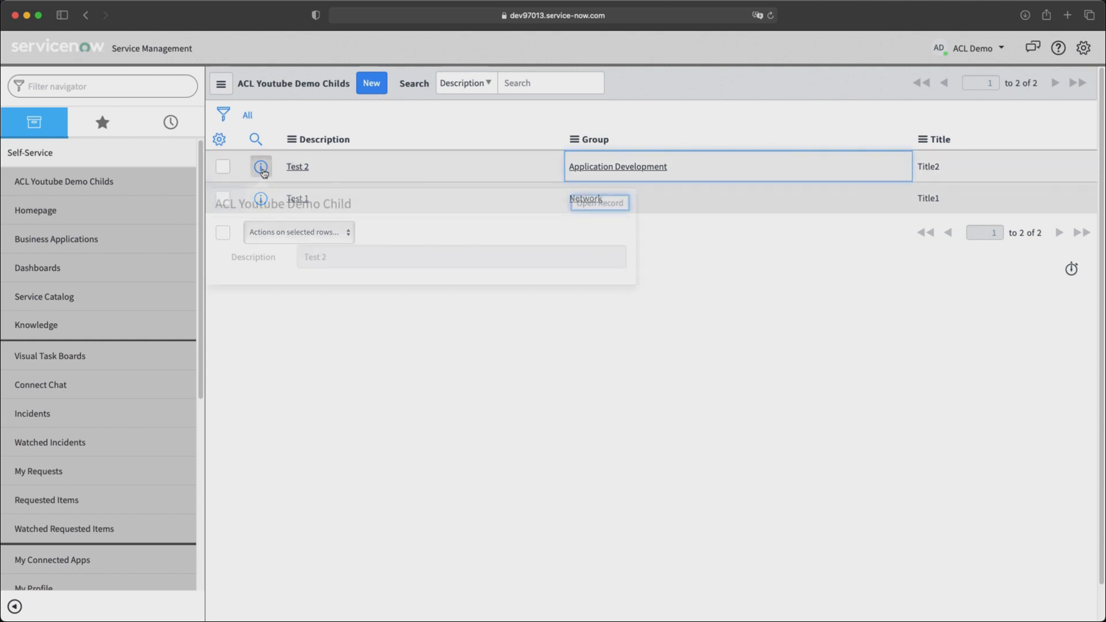
pyautogui.click(593, 202)
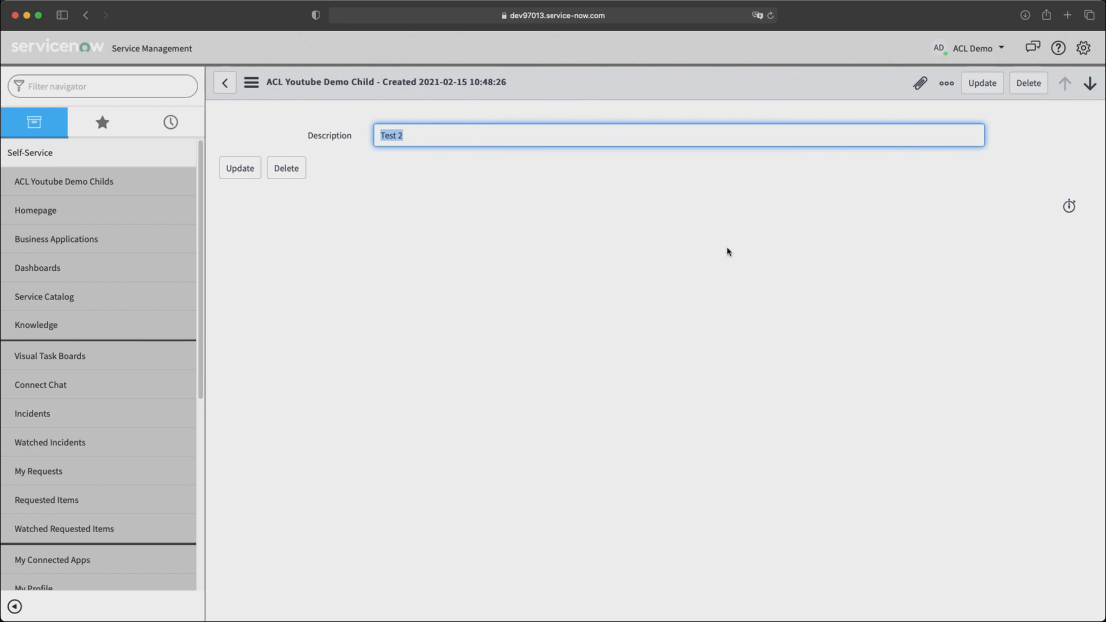
# Step: Switch to the administrator's browser window and open the security rules of the ACL Youtube Demo Childs table
pyautogui.press('super+Tab')
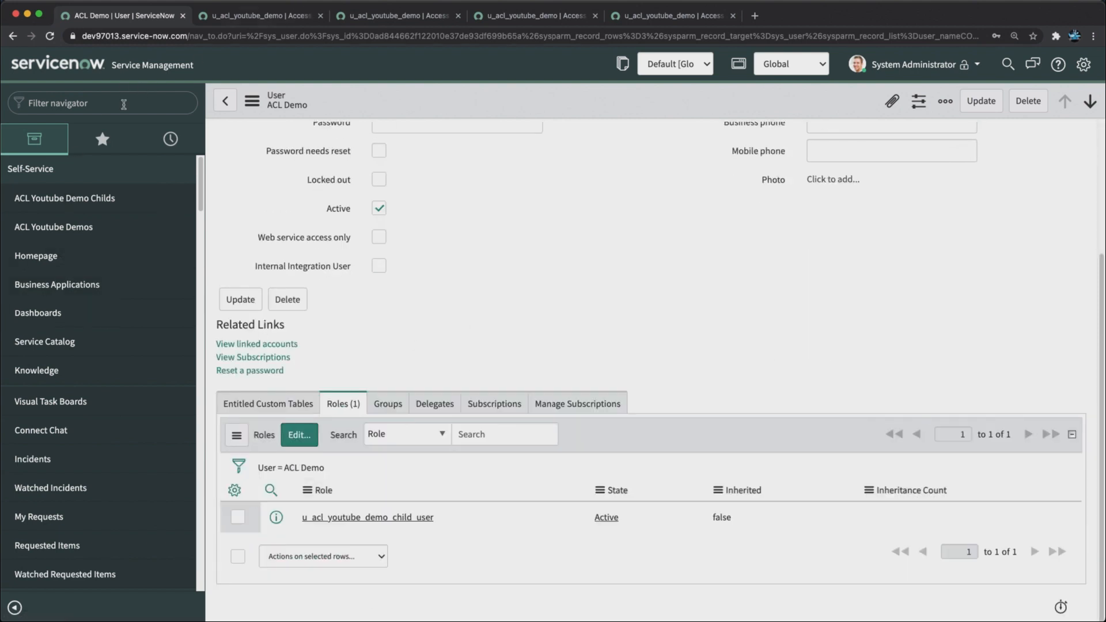
pyautogui.click(56, 207)
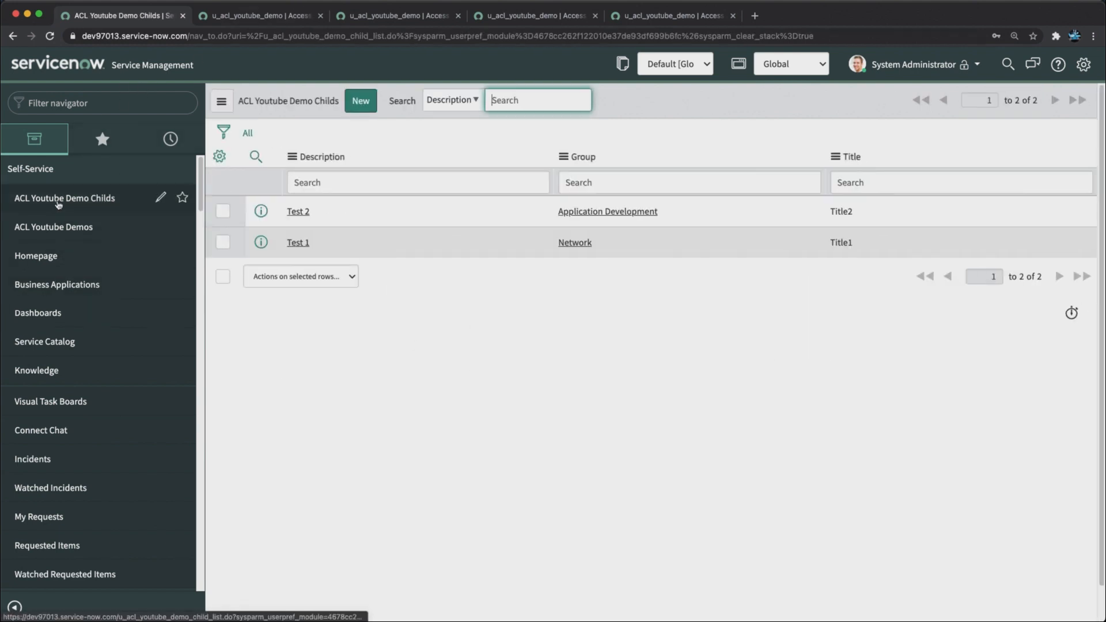
pyautogui.click(292, 156)
pyautogui.moveTo(346, 279)
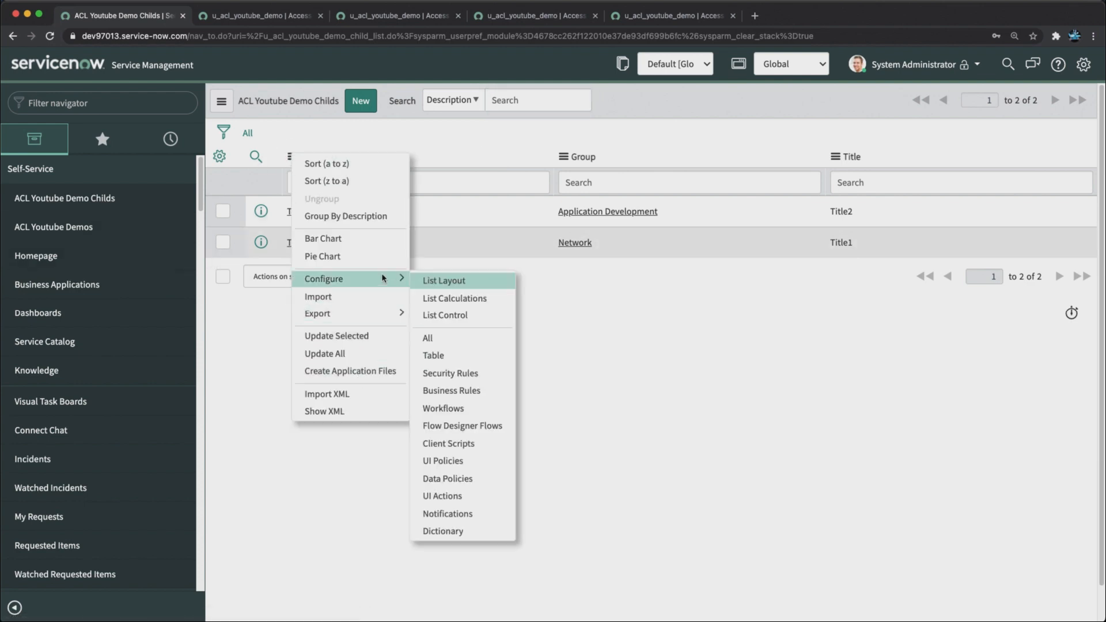
pyautogui.click(458, 377)
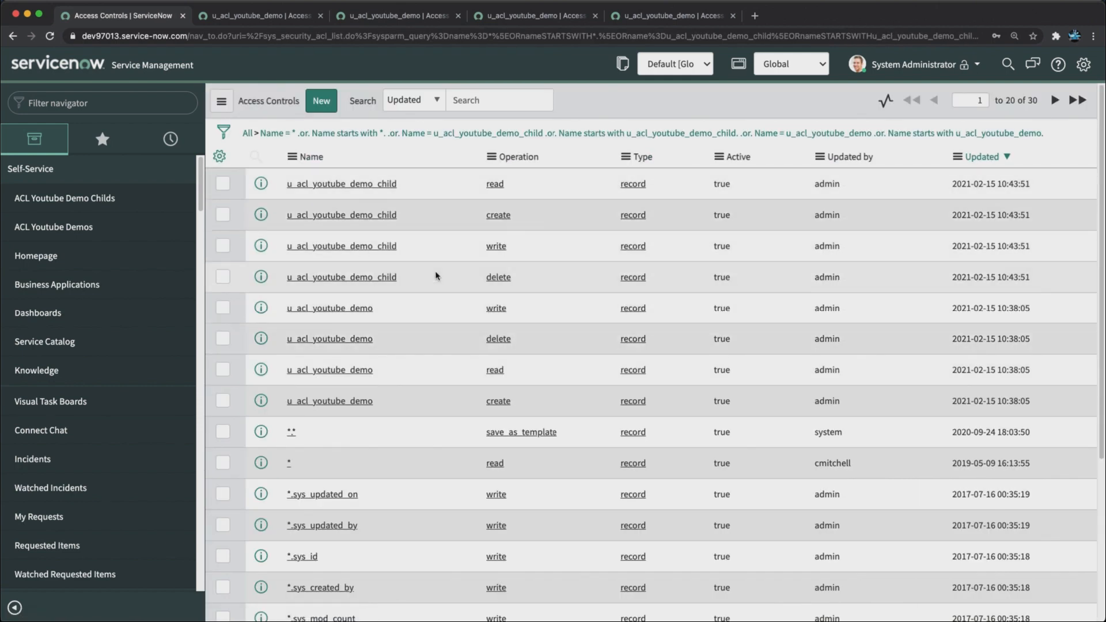
# Step: Look through the access controls for the child table, the parent table and the wildcard rules
pyautogui.scroll(-3, 372, 369)
pyautogui.scroll(-2, 371, 373)
pyautogui.scroll(5, 372, 377)
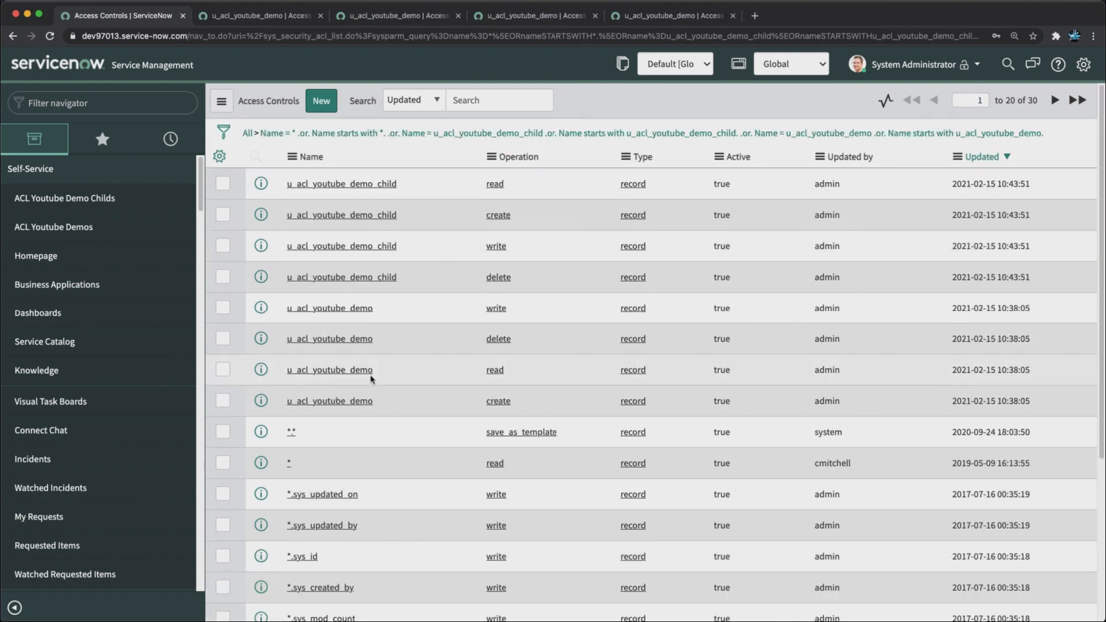
pyautogui.scroll(-5, 371, 378)
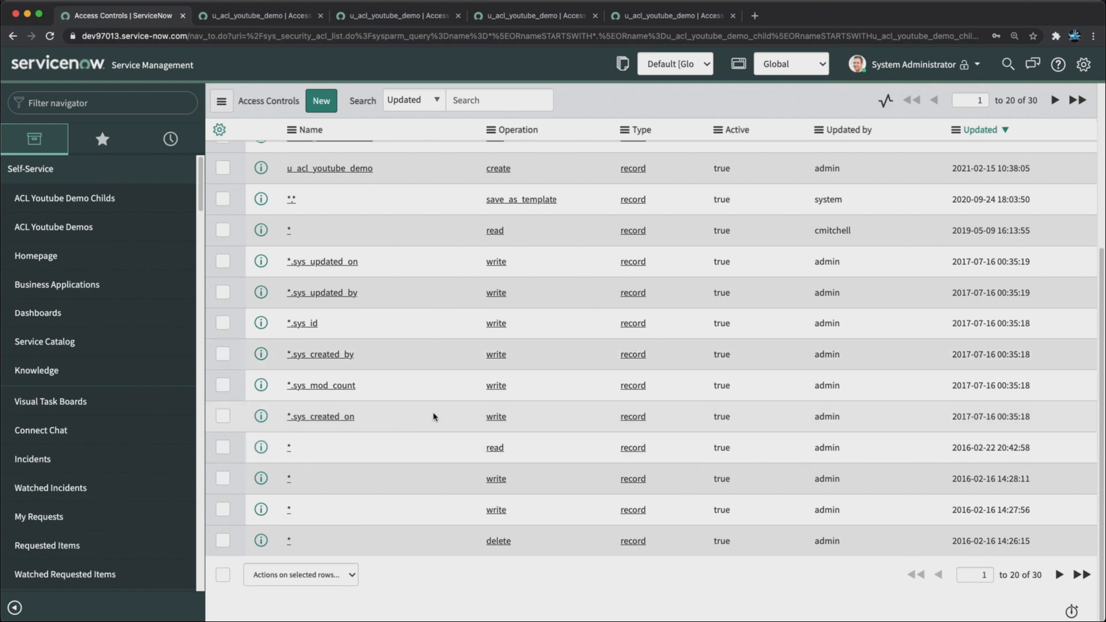
pyautogui.scroll(5, 433, 415)
pyautogui.scroll(-5, 371, 375)
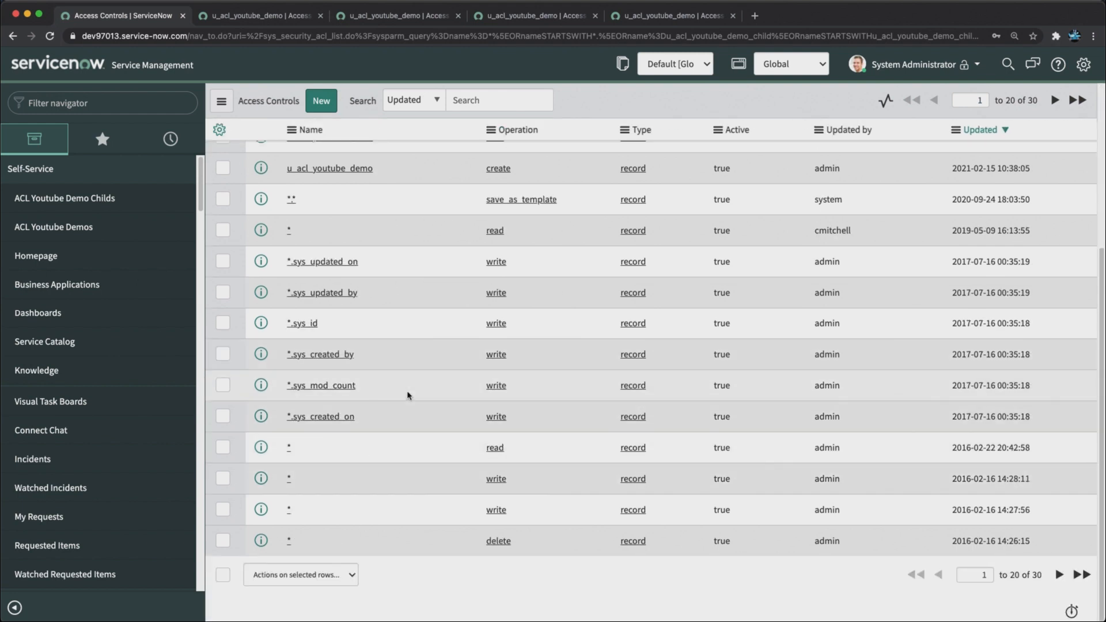
pyautogui.scroll(5, 407, 395)
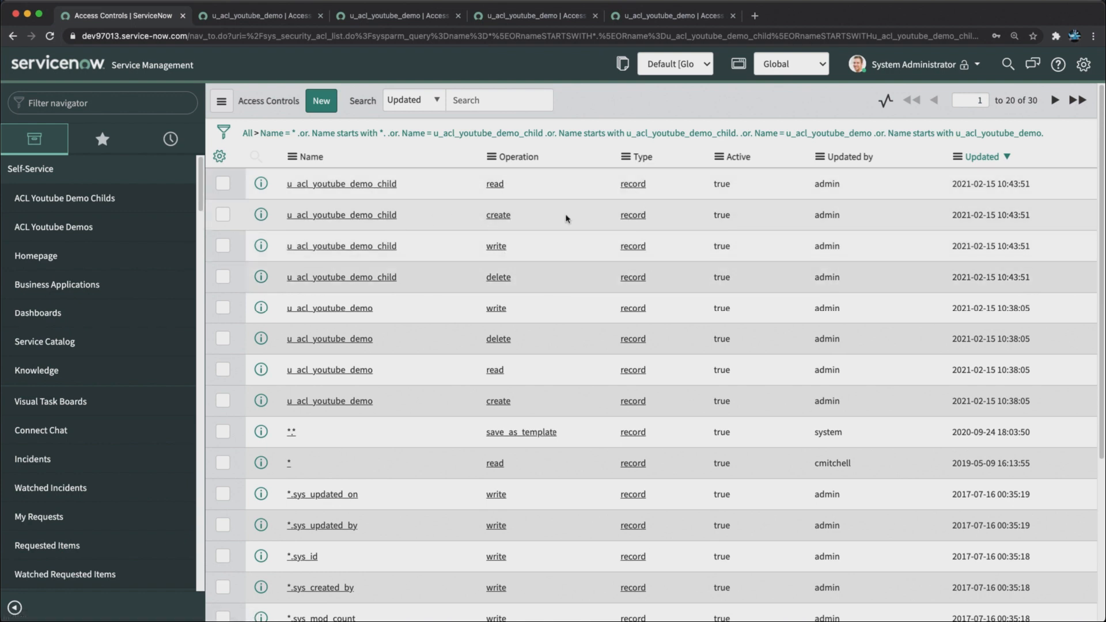
# Step: Set Active to false for the read and create access controls of u_acl_youtube_demo_child
pyautogui.click(731, 189)
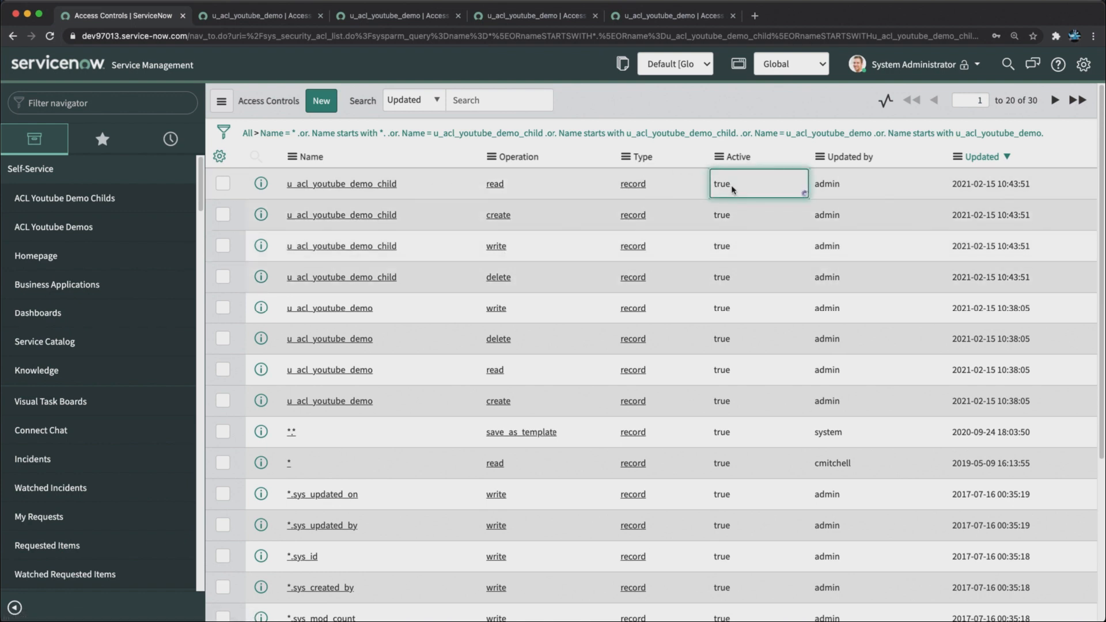
pyautogui.click(731, 188)
pyautogui.click(733, 186)
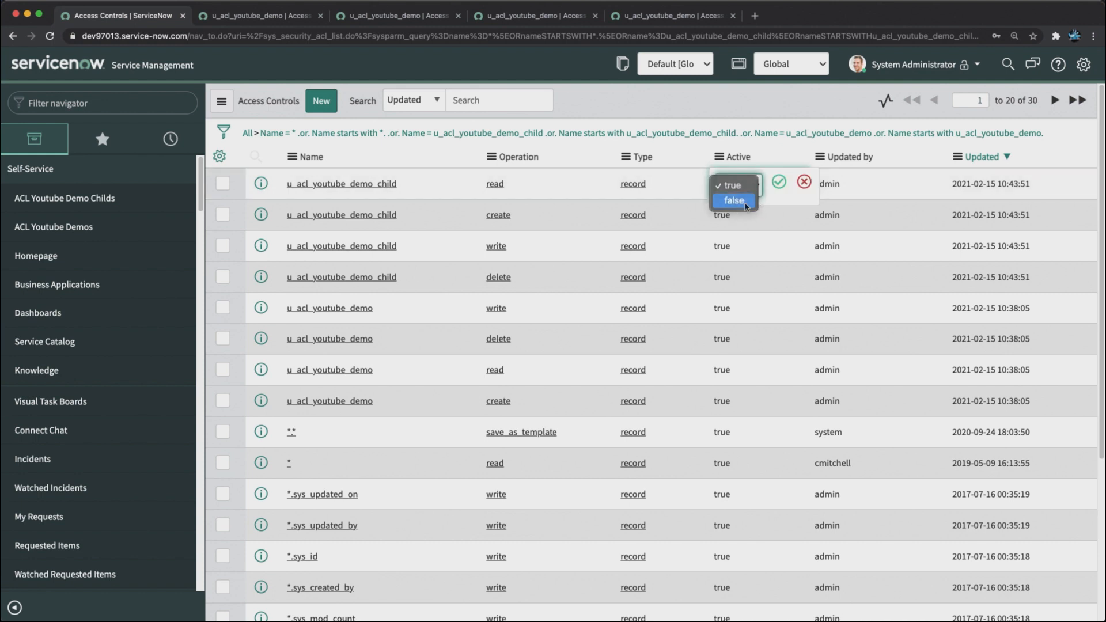
pyautogui.click(734, 200)
pyautogui.click(779, 182)
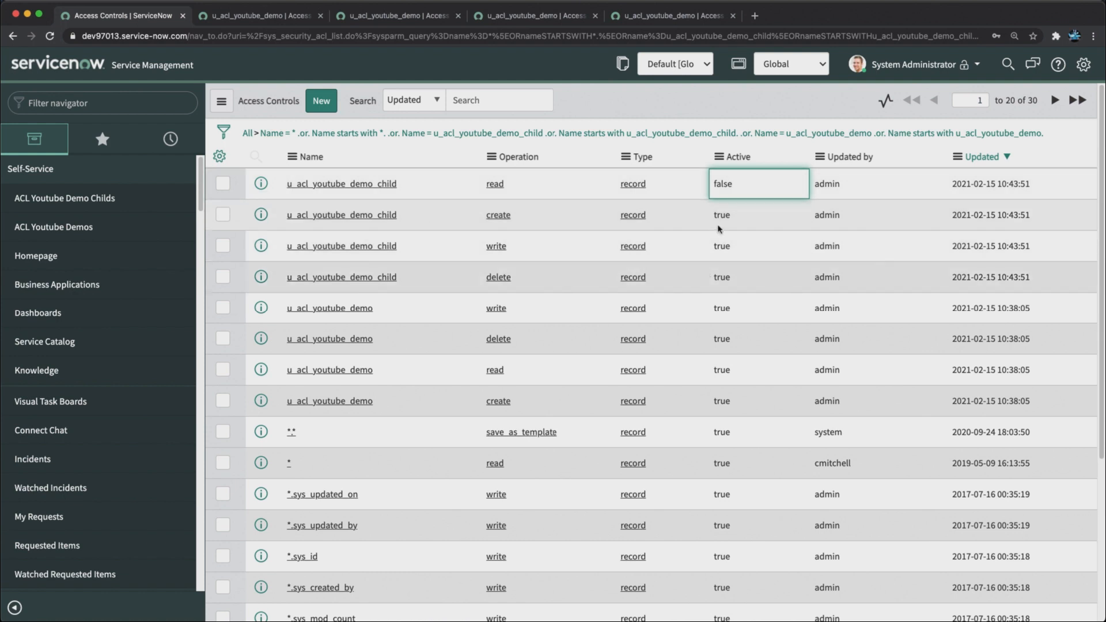
pyautogui.doubleClick(742, 216)
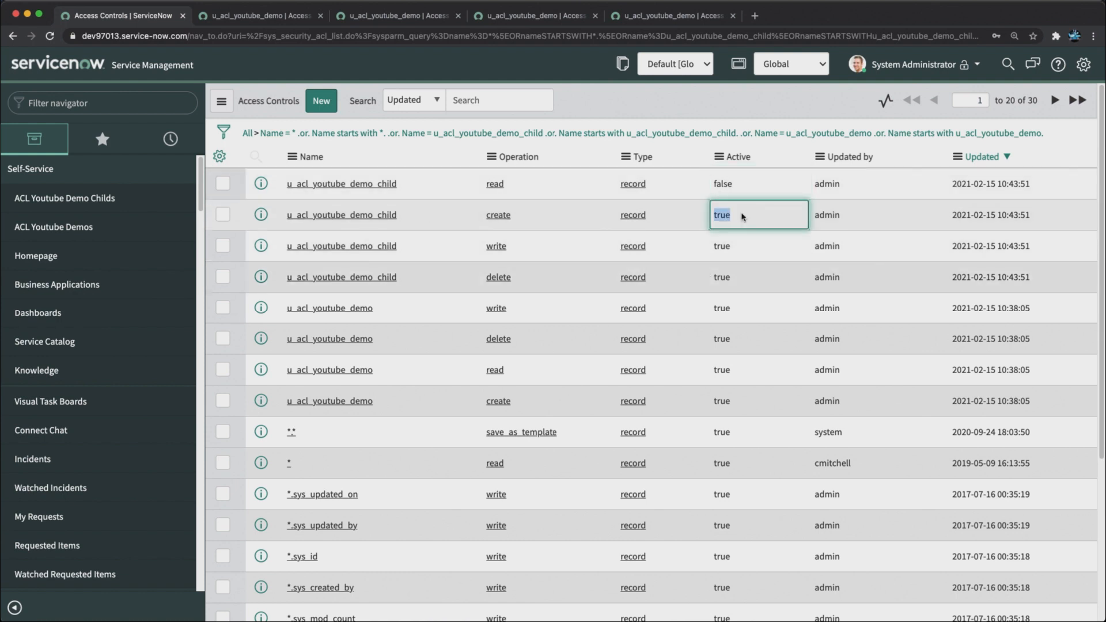
pyautogui.click(745, 217)
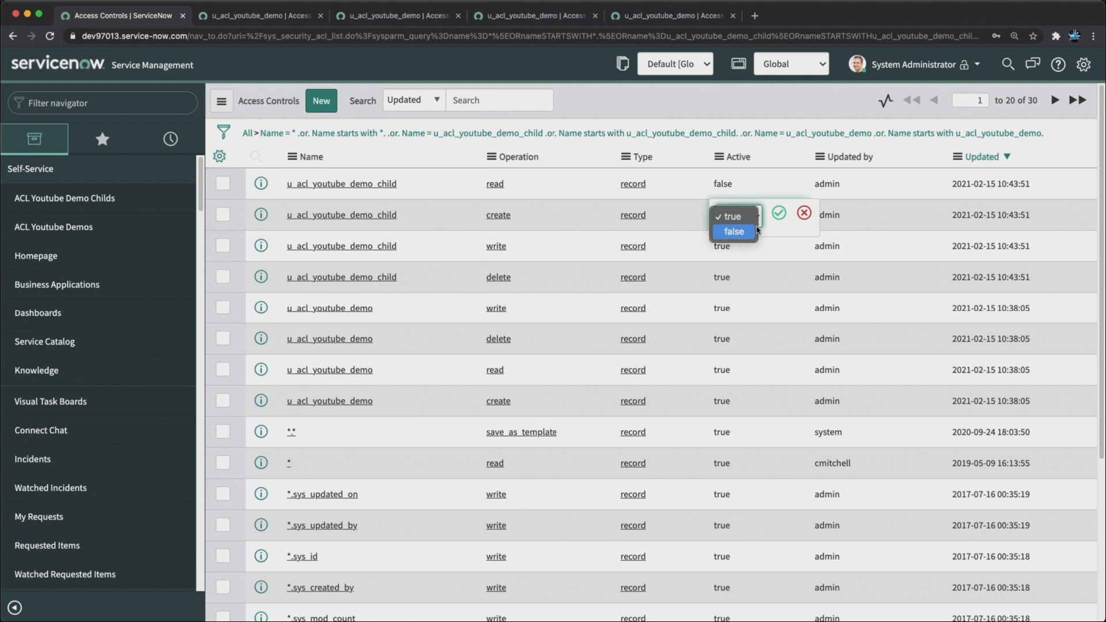
pyautogui.click(749, 231)
# Step: Set Active to false for the write and delete access controls of u_acl_youtube_demo_child
pyautogui.doubleClick(782, 254)
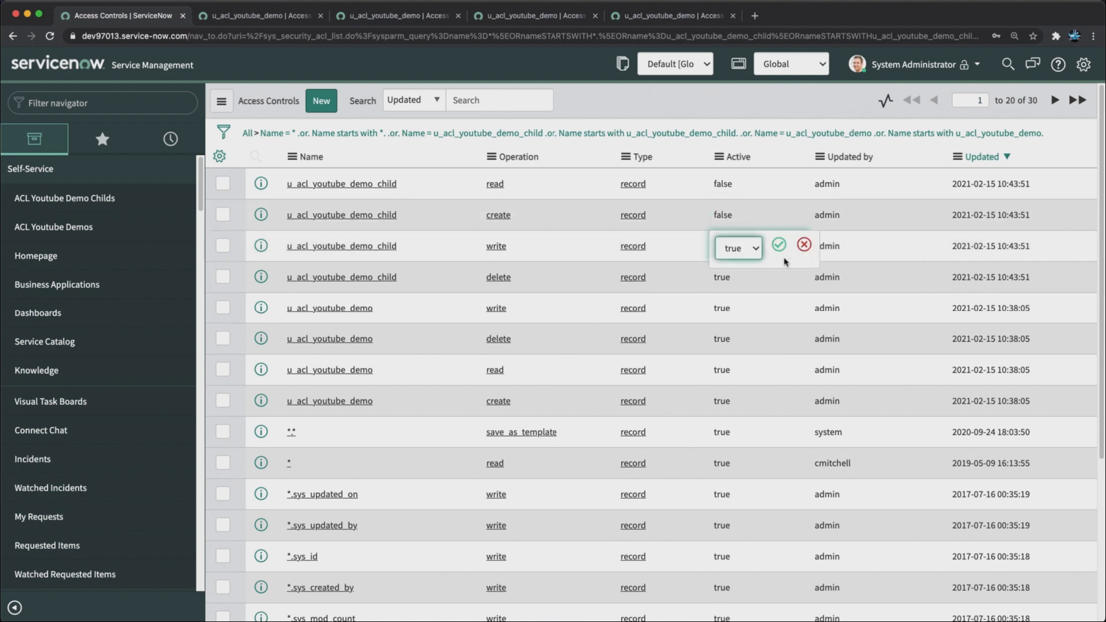
pyautogui.click(737, 249)
pyautogui.click(737, 266)
pyautogui.click(779, 244)
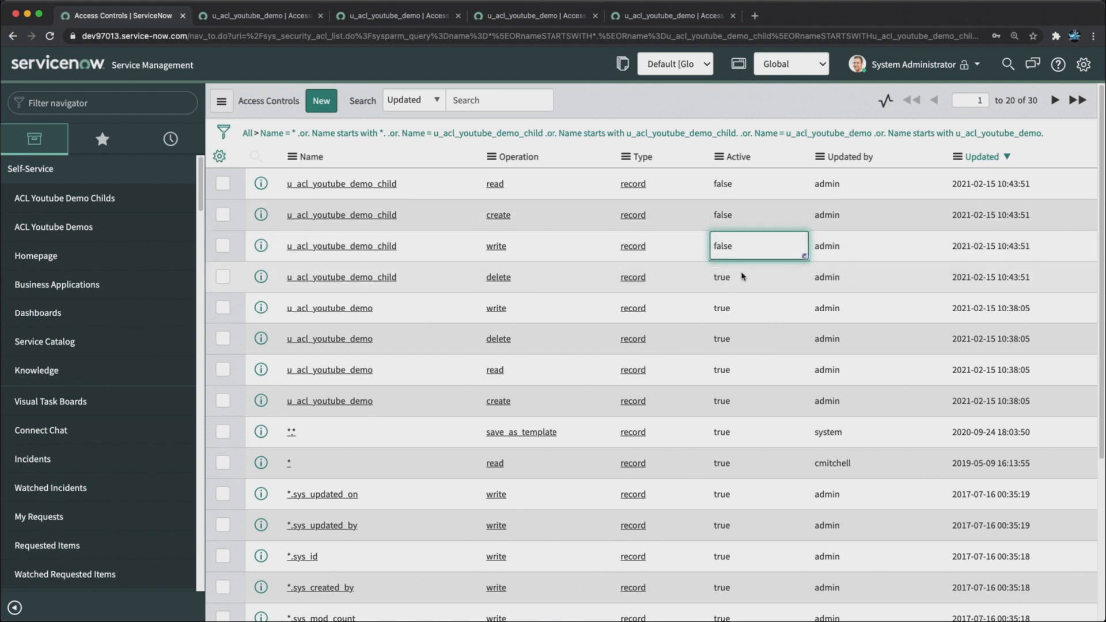
pyautogui.click(741, 277)
pyautogui.doubleClick(740, 276)
pyautogui.click(740, 277)
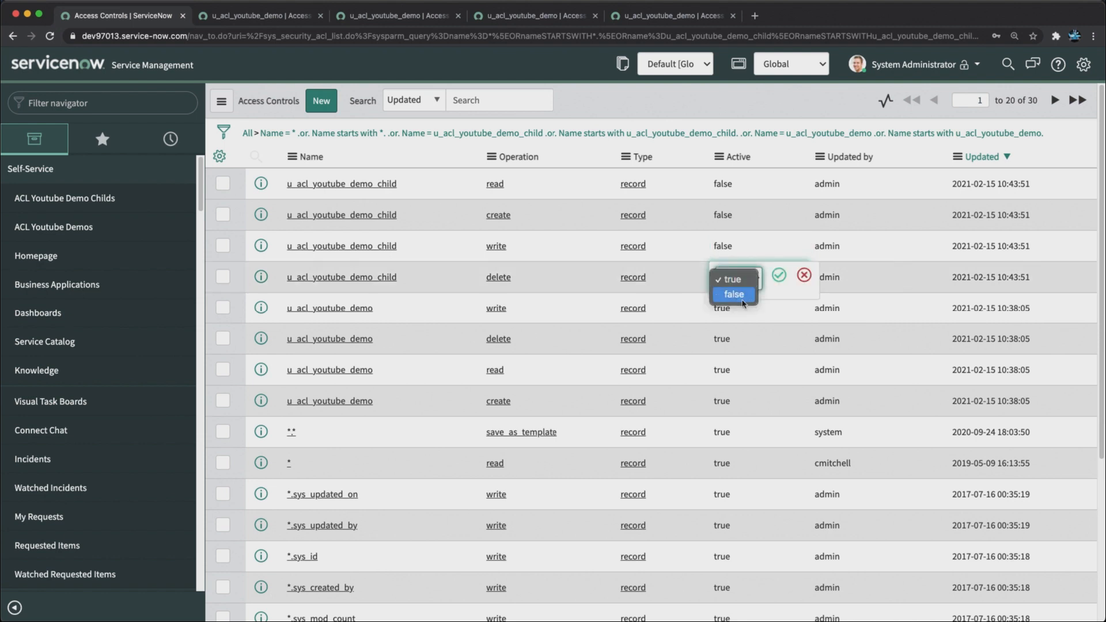
pyautogui.click(740, 299)
pyautogui.click(778, 275)
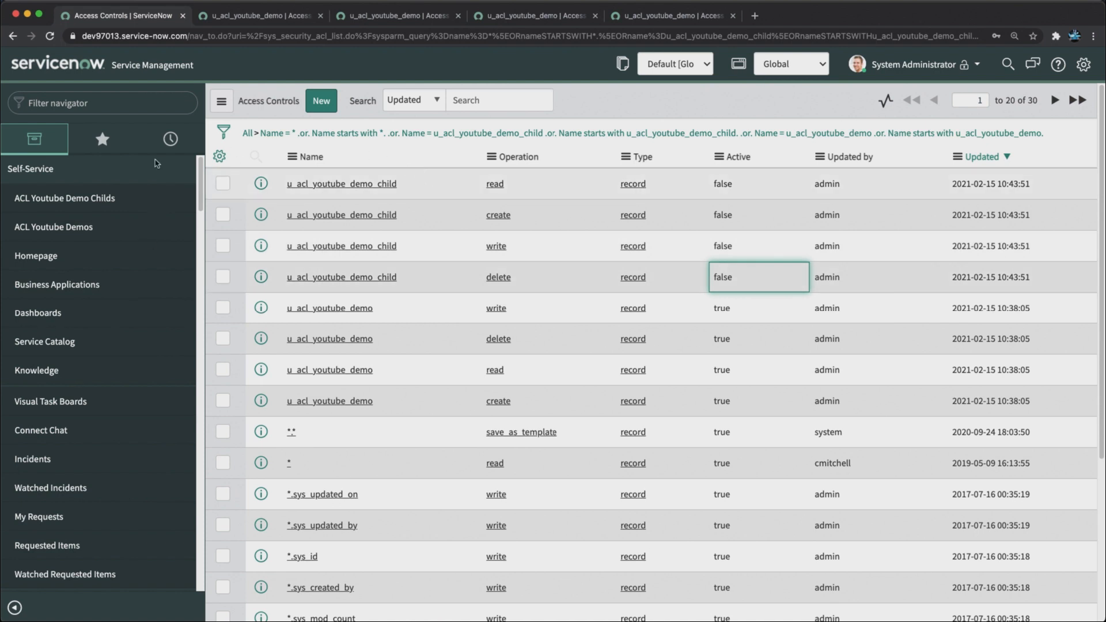
# Step: Open the sys_user list, filter User ID by *acl and open the ACL demo user's record
pyautogui.click(142, 103)
pyautogui.write('s')
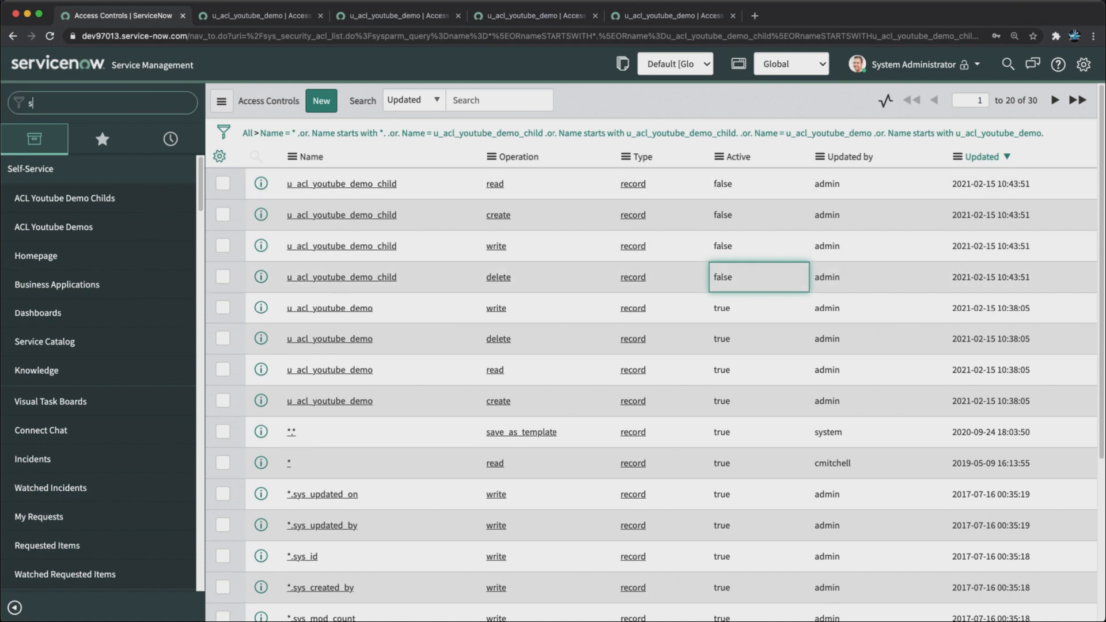
pyautogui.write('ys_u')
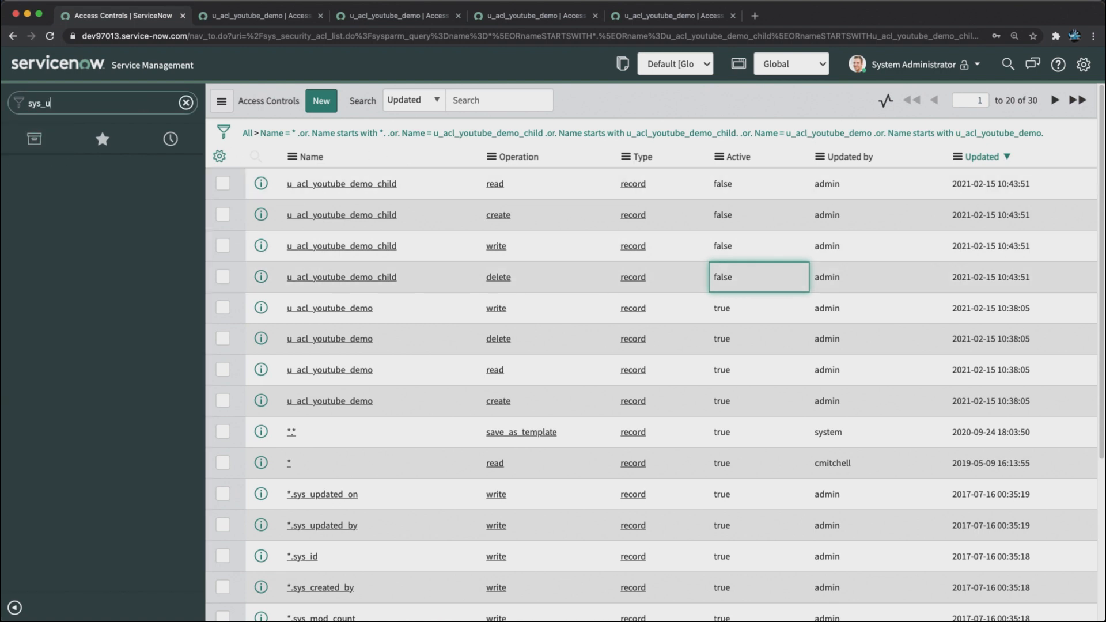
pyautogui.write('ser.LIST')
pyautogui.press('Return')
pyautogui.click(136, 145)
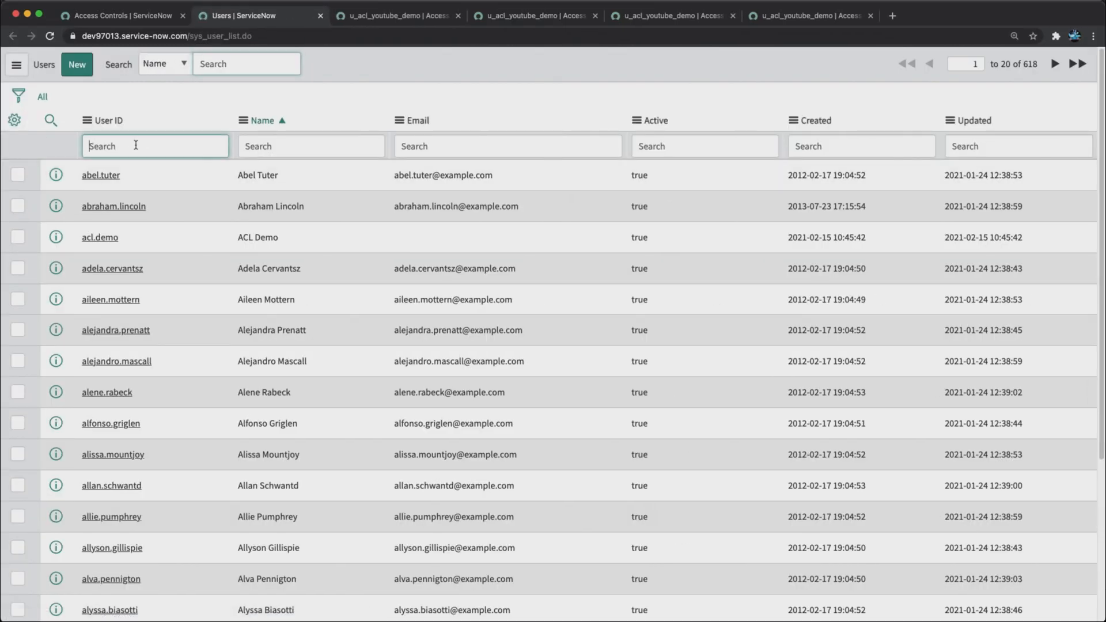
pyautogui.write('*acl')
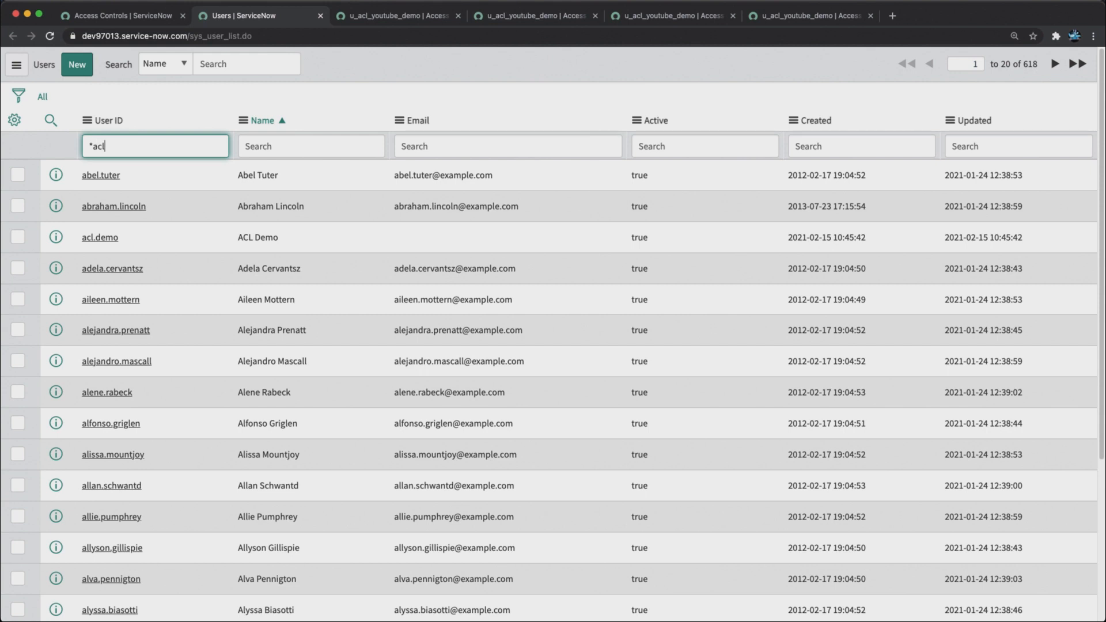
pyautogui.press('Return')
pyautogui.click(109, 176)
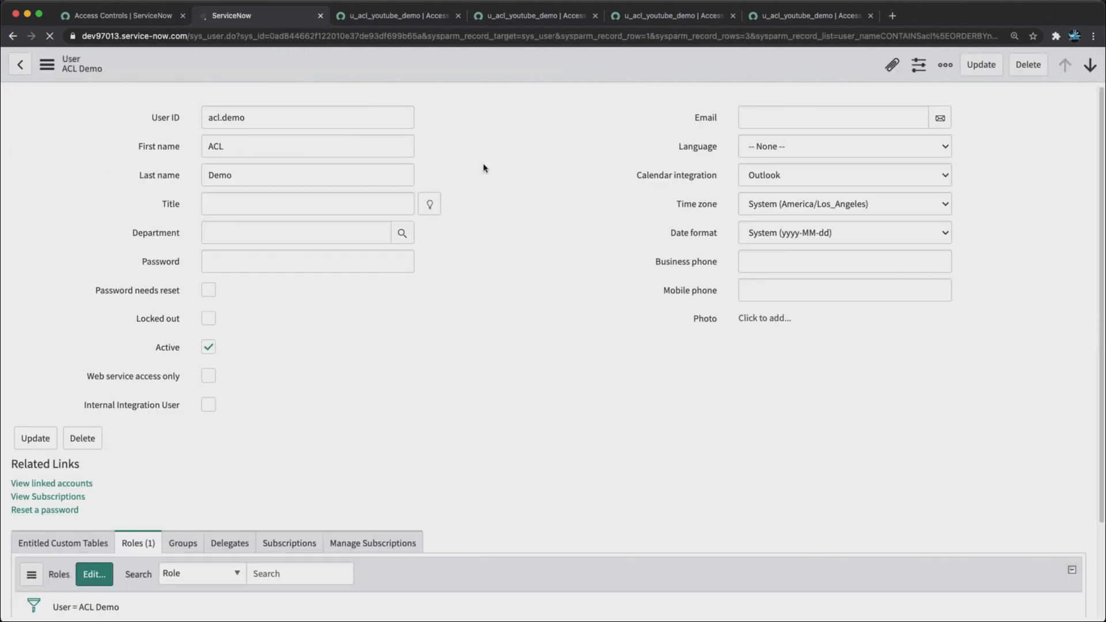
# Step: Remove the u_acl_youtube_demo_child_user role from the demo user and save the roles list
pyautogui.scroll(-3, 304, 370)
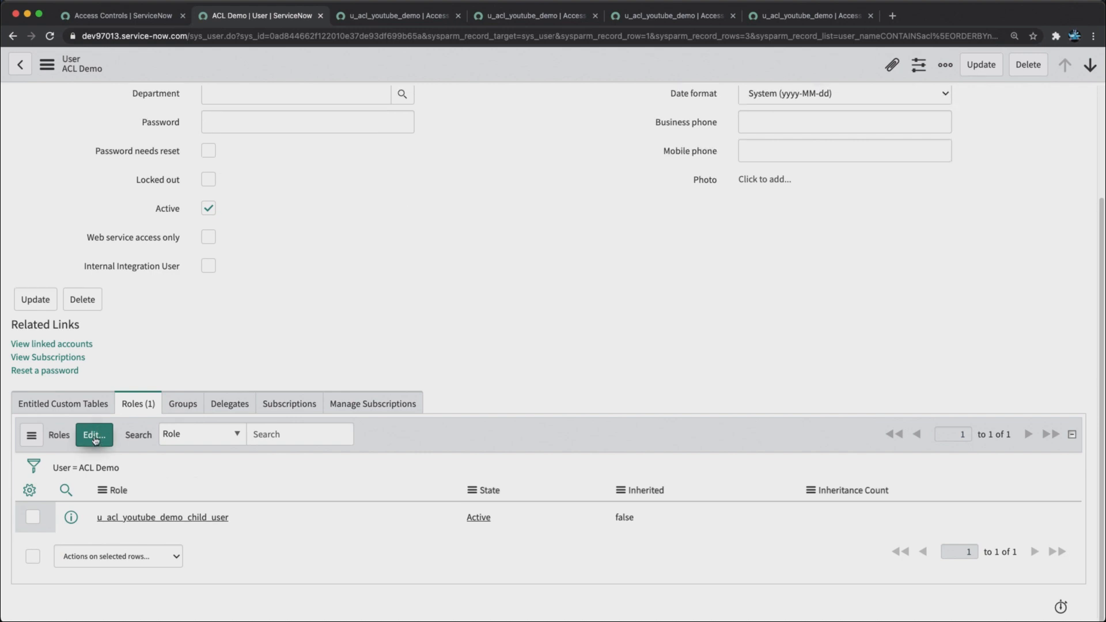
pyautogui.click(94, 435)
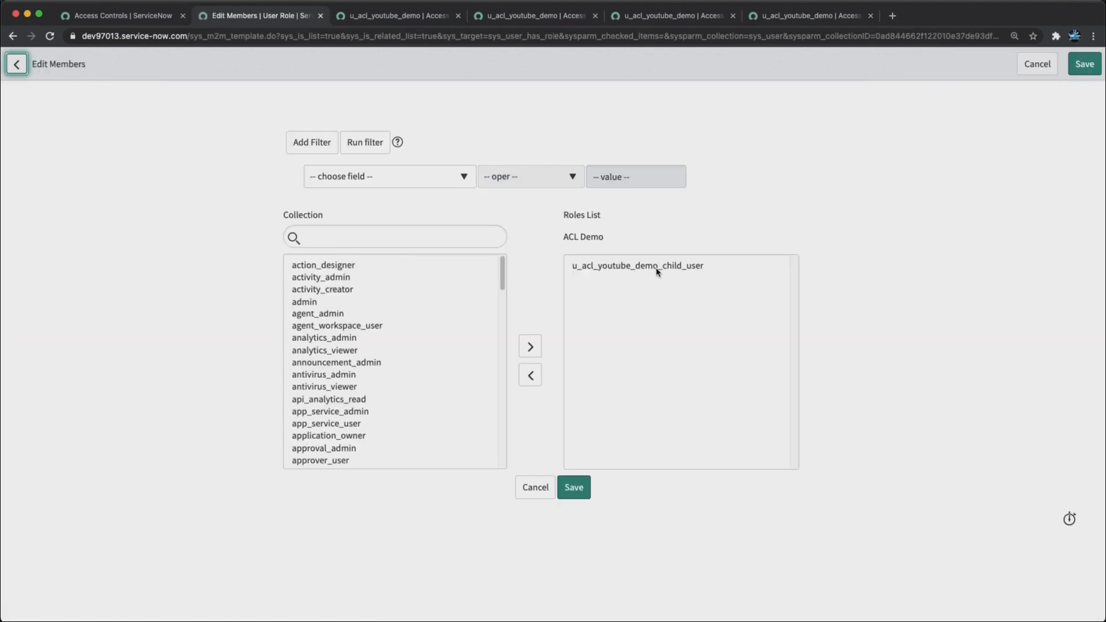
pyautogui.doubleClick(657, 267)
pyautogui.click(568, 493)
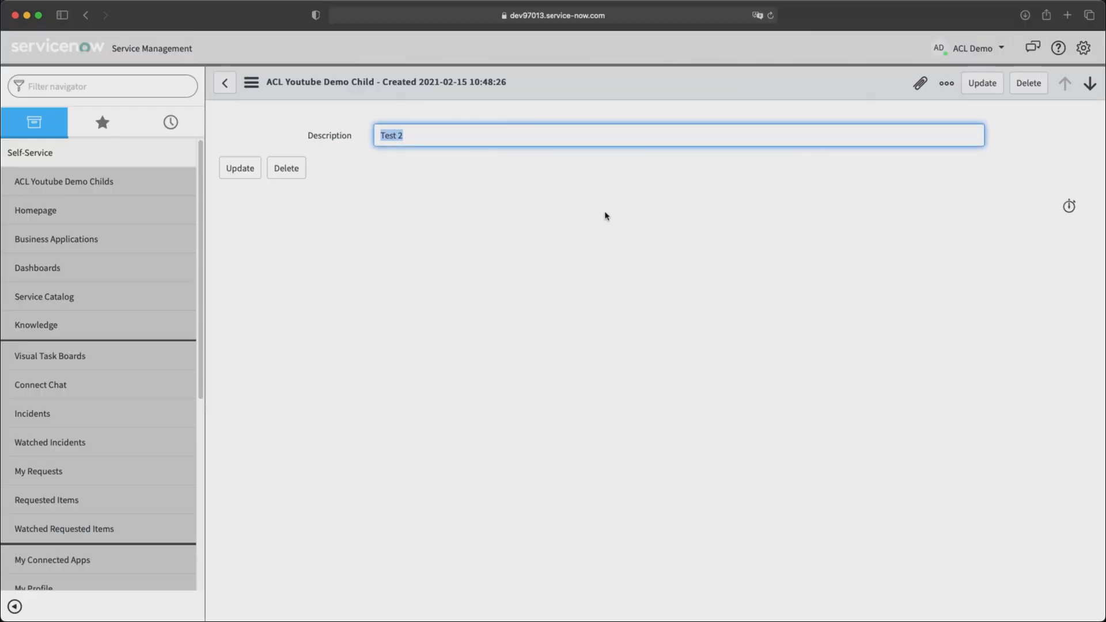
# Step: In the other browser window, end the current impersonation and impersonate the ACL demo user again
pyautogui.click(402, 242)
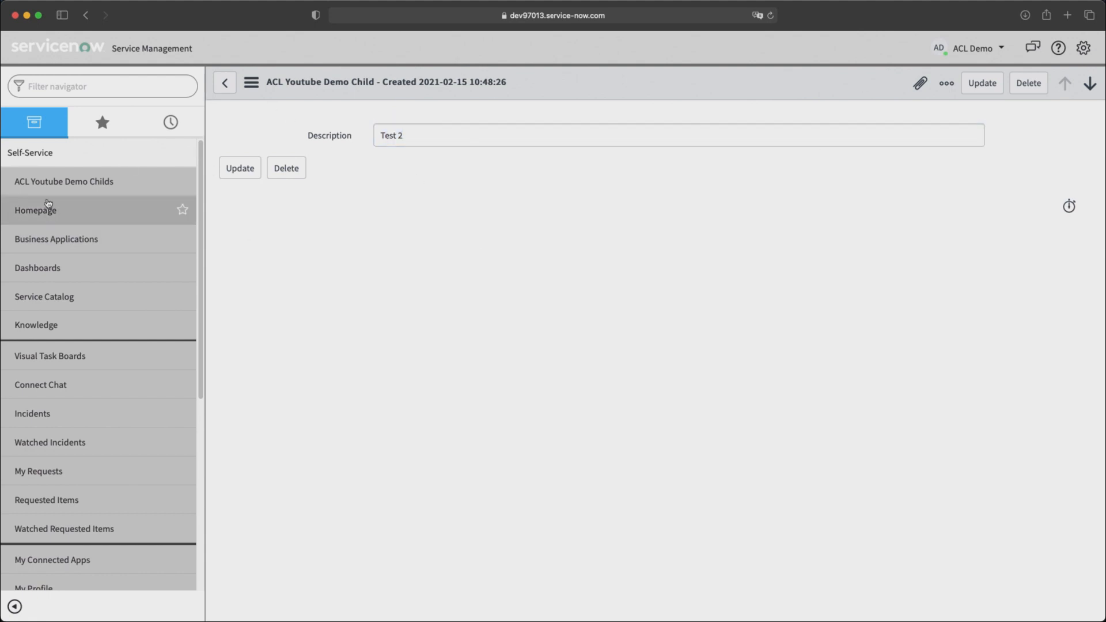
pyautogui.click(976, 49)
pyautogui.click(962, 89)
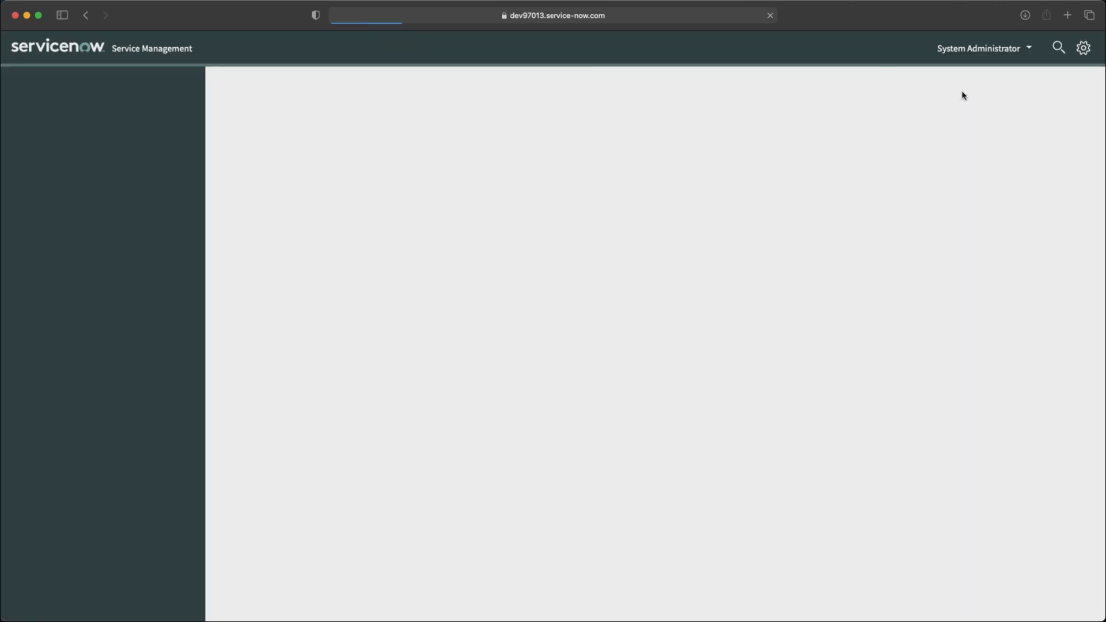
pyautogui.click(933, 50)
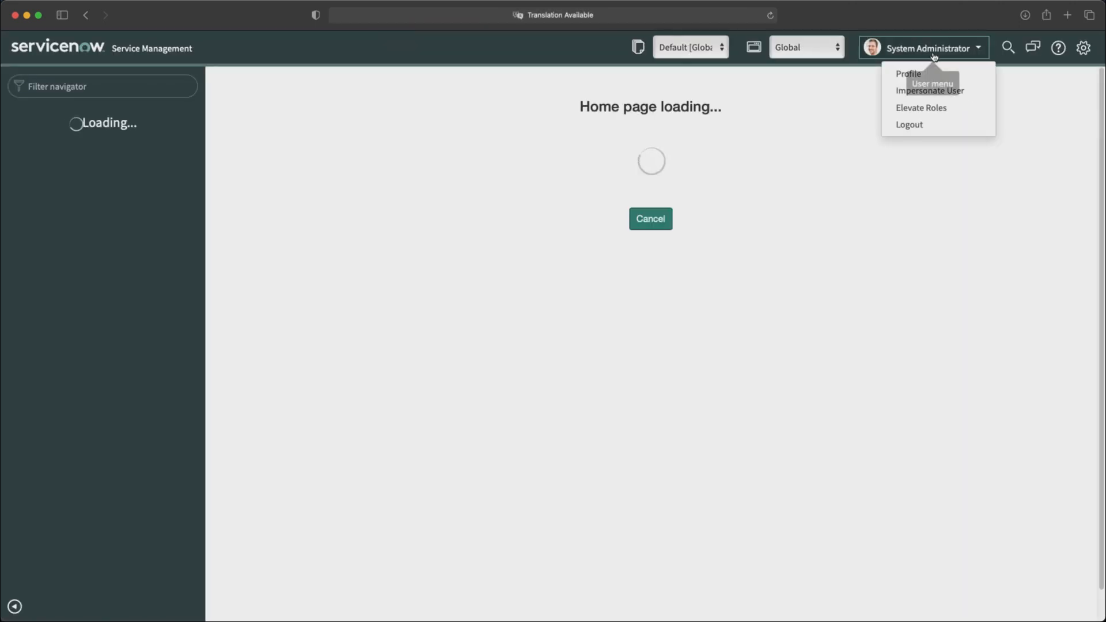
pyautogui.click(935, 92)
pyautogui.click(474, 104)
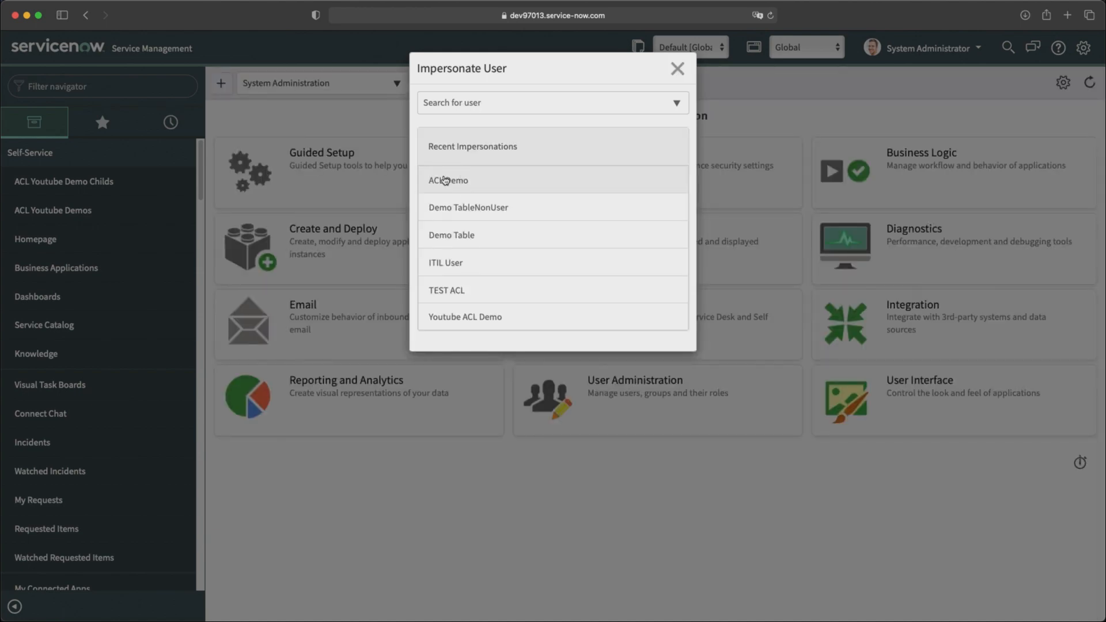
pyautogui.click(448, 180)
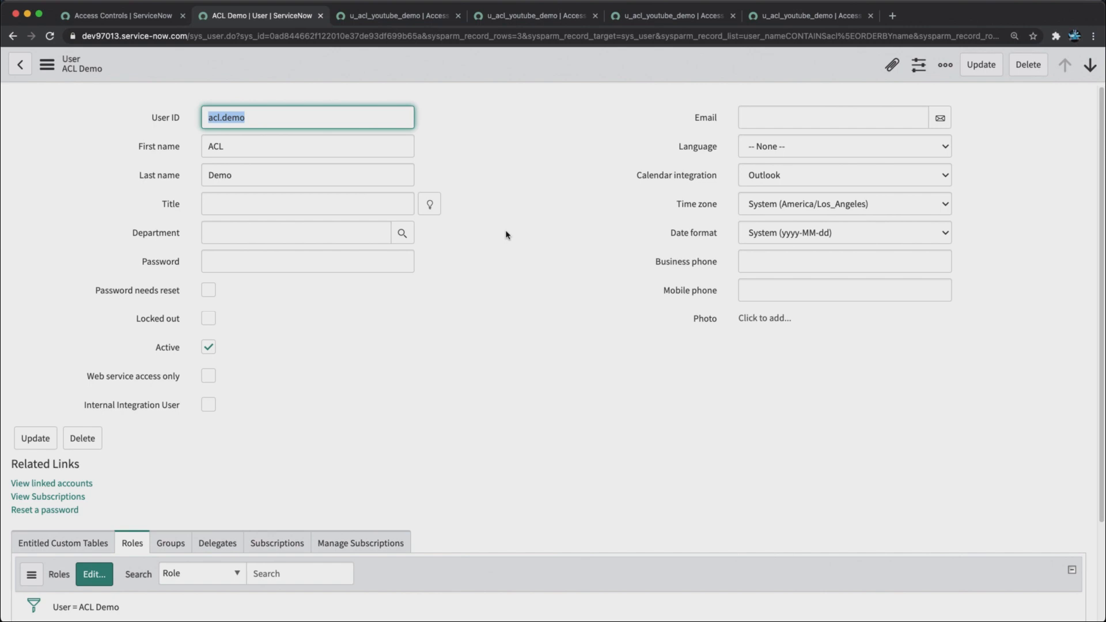
# Step: Copy the child table's name from the administrator's access controls list and try to open u_acl_youtube_demo_child.list as the demo user
pyautogui.click(118, 15)
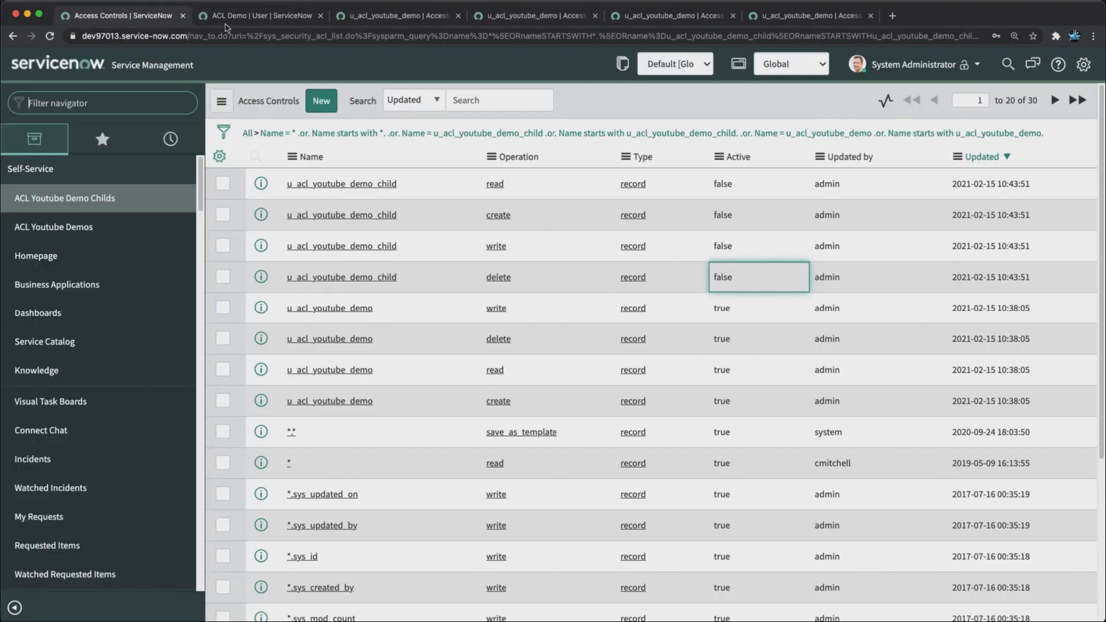
pyautogui.click(273, 19)
pyautogui.click(131, 18)
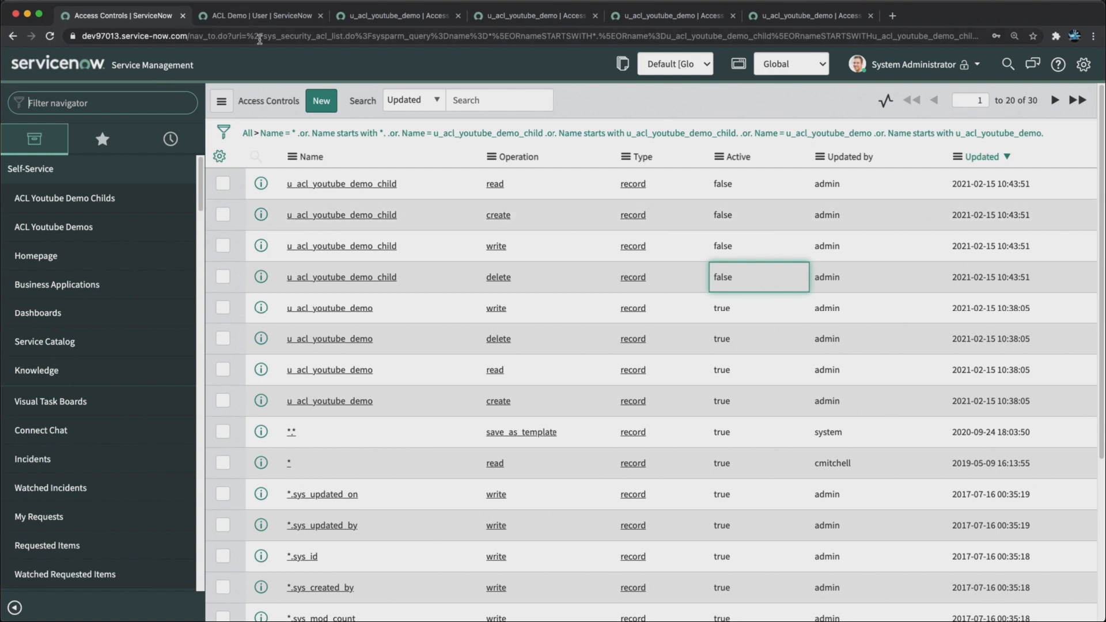
pyautogui.moveTo(400, 183); pyautogui.dragTo(279, 182)
pyautogui.press('super+c')
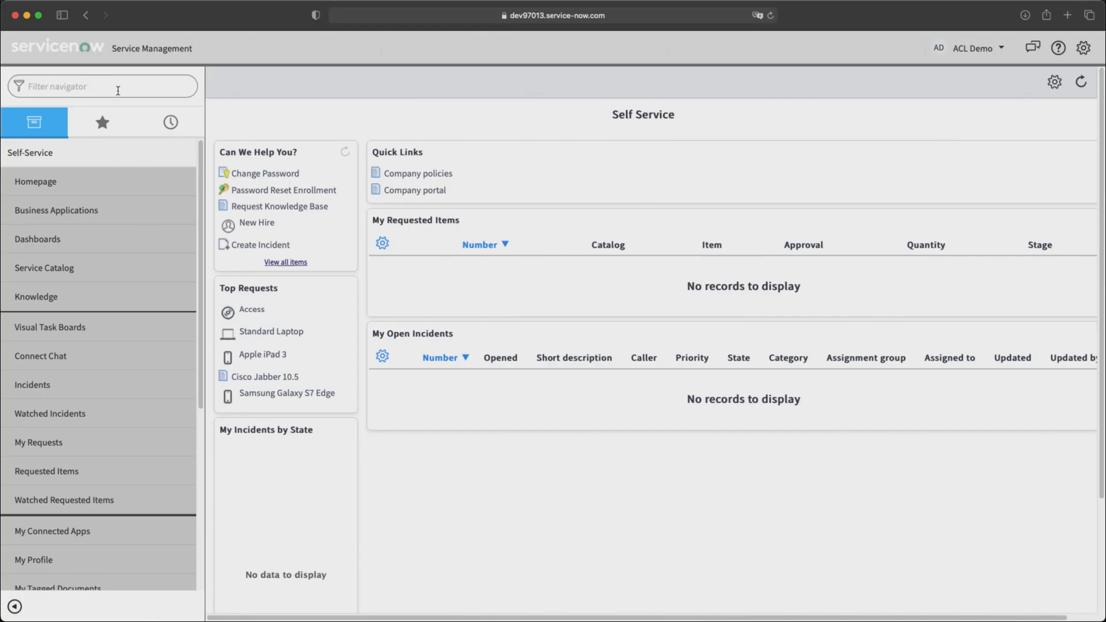
pyautogui.click(111, 92)
pyautogui.press('super+v')
pyautogui.write('.')
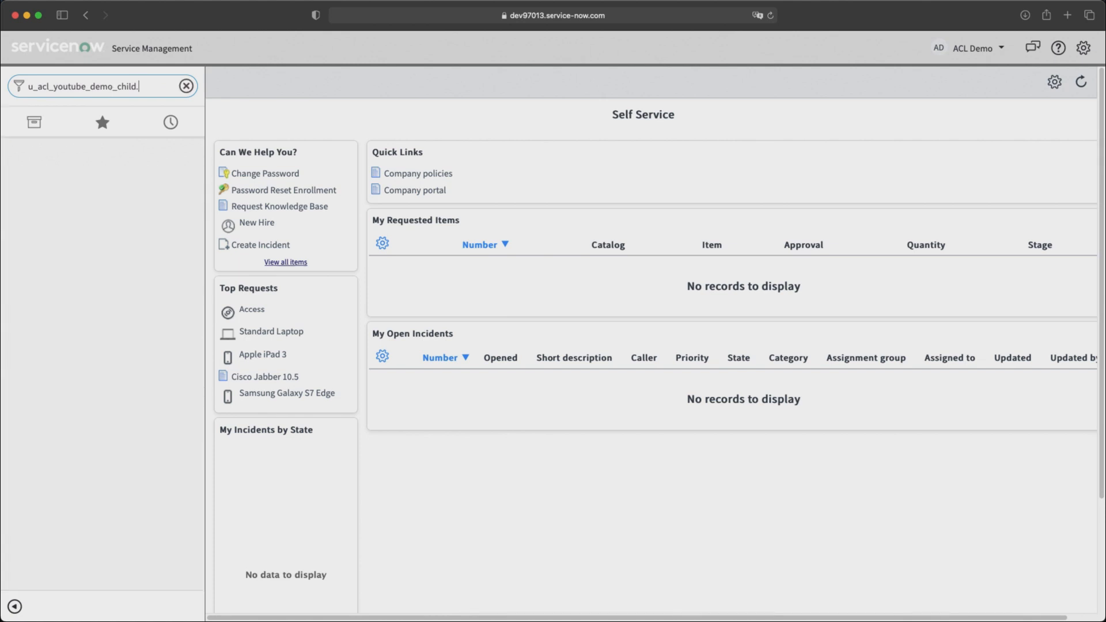
pyautogui.write('list')
pyautogui.press('Return')
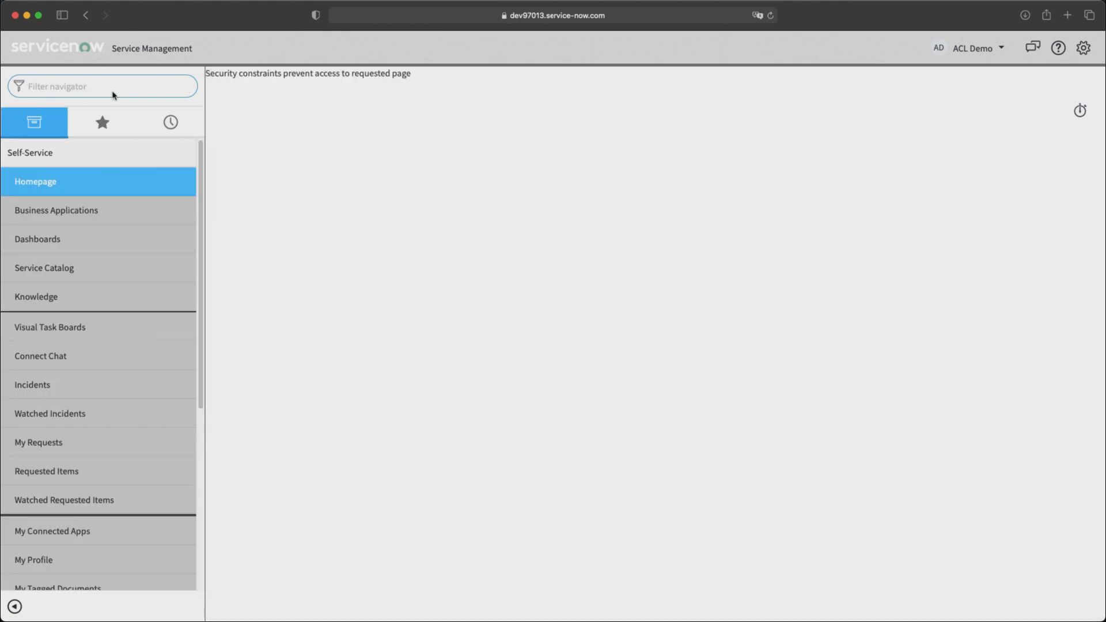
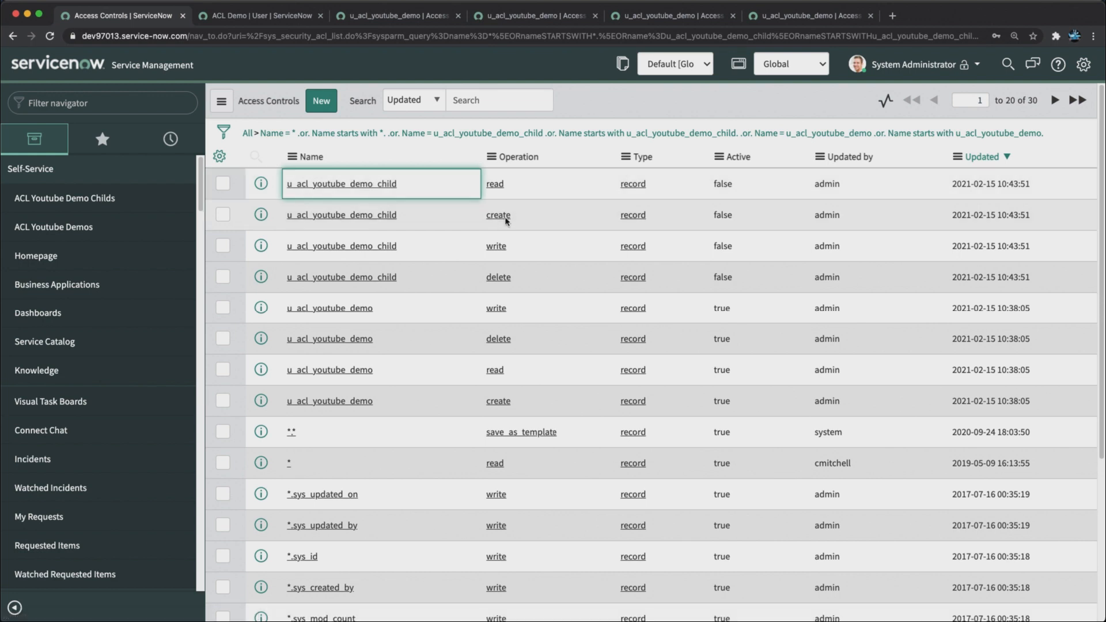
# Step: In the administrator's browser, close every tab except the Access Controls list
pyautogui.click(320, 15)
pyautogui.click(320, 15)
pyautogui.click(320, 15)
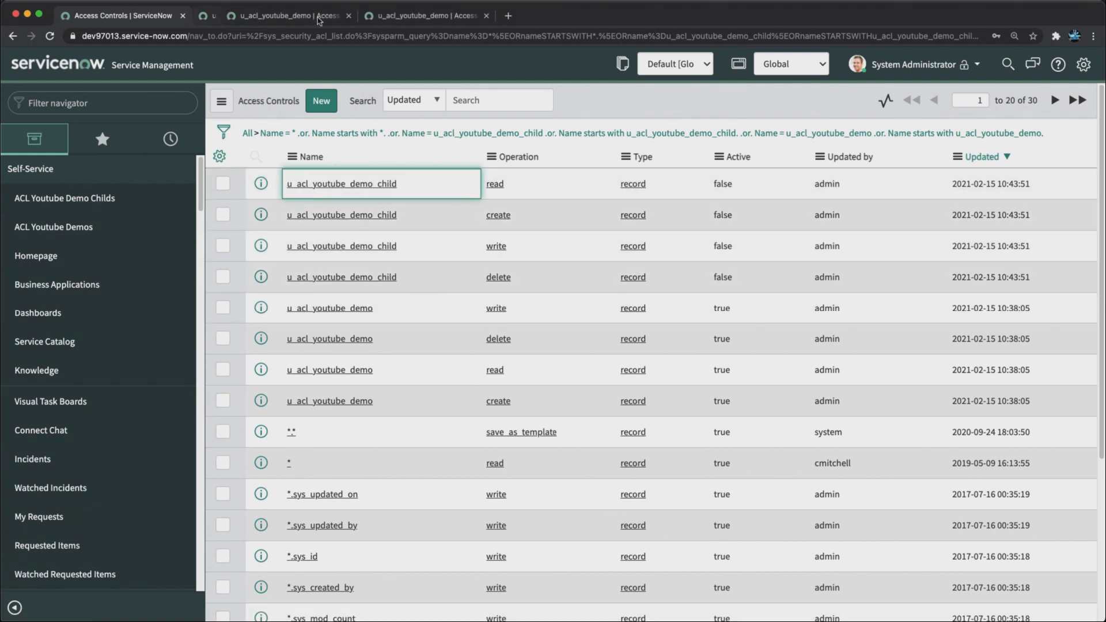
pyautogui.click(320, 15)
pyautogui.click(320, 16)
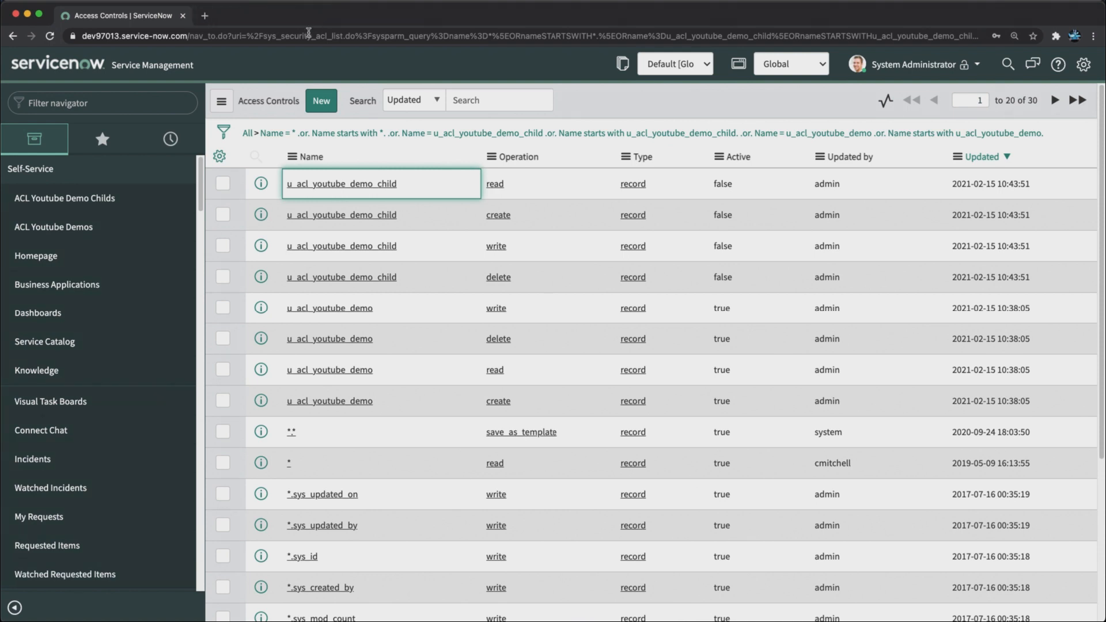
# Step: Open the read access control of u_acl_youtube_demo_child, remove its required role u_acl_youtube_demo_child_user and save the record
pyautogui.keyDown('super'); pyautogui.click(331, 186); pyautogui.keyUp('super')
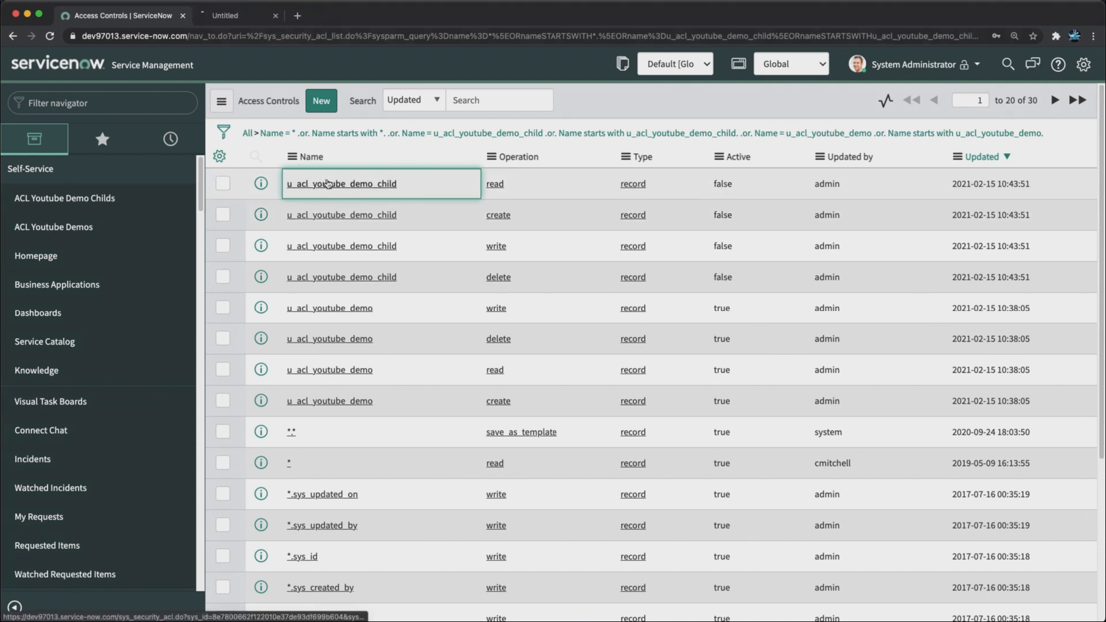
pyautogui.click(281, 24)
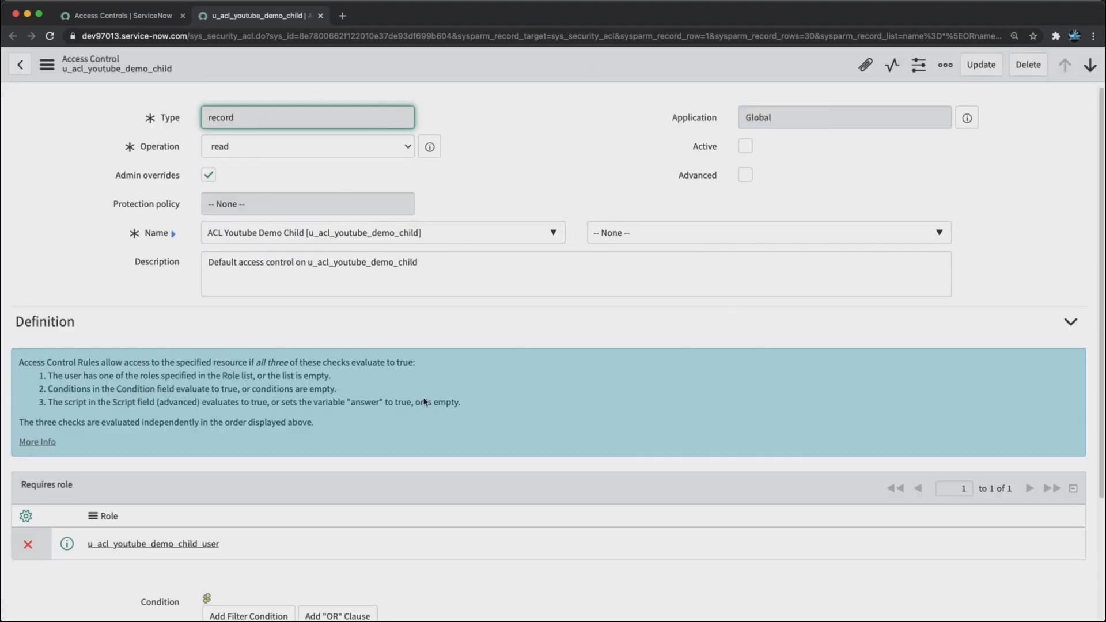
pyautogui.scroll(-3, 368, 403)
pyautogui.click(28, 455)
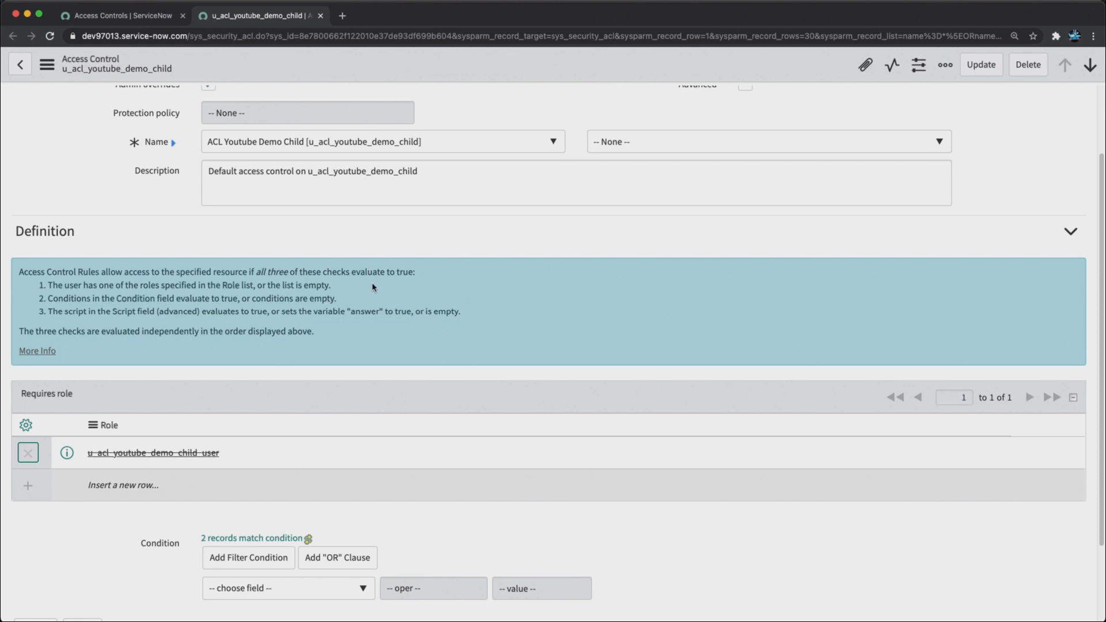
pyautogui.rightClick(528, 75)
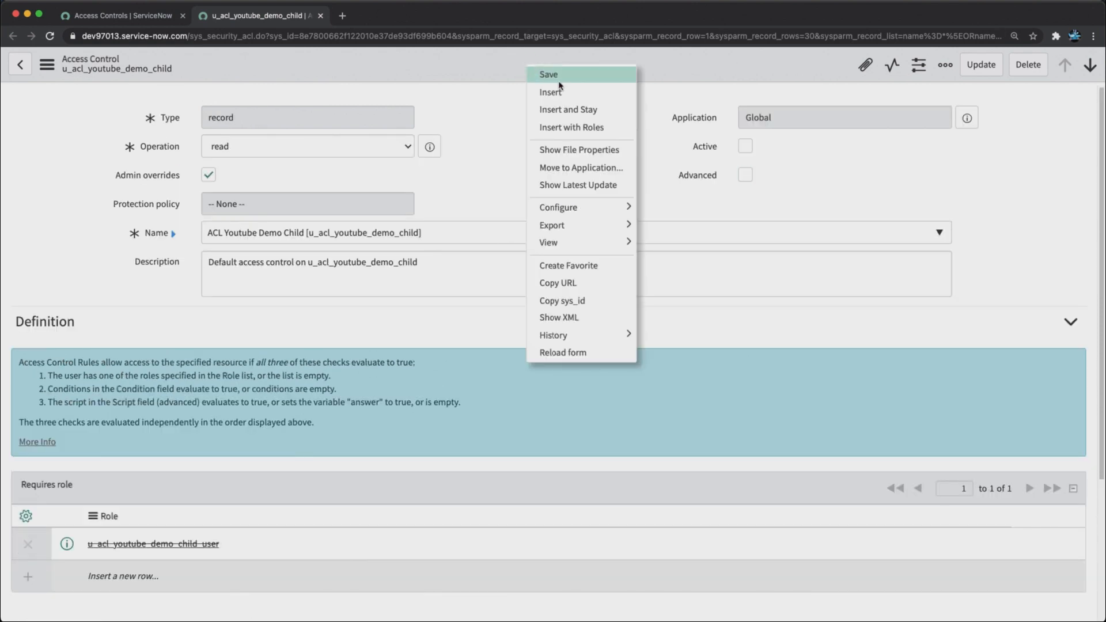
pyautogui.click(544, 81)
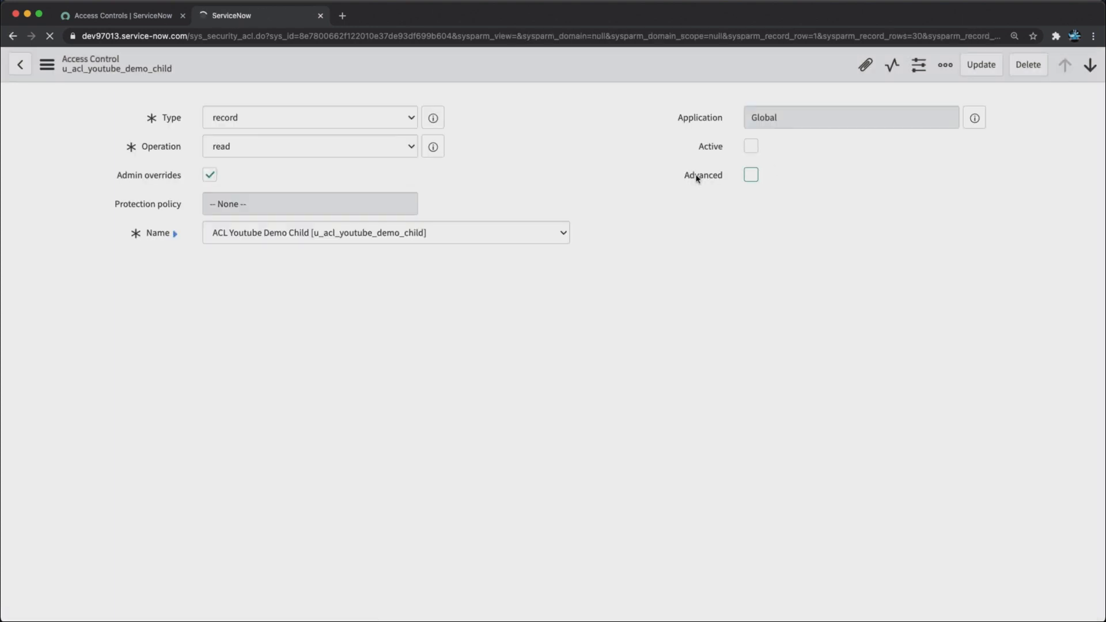
# Step: Activate the child table's read access control and save it, accepting the security rule changes
pyautogui.click(744, 146)
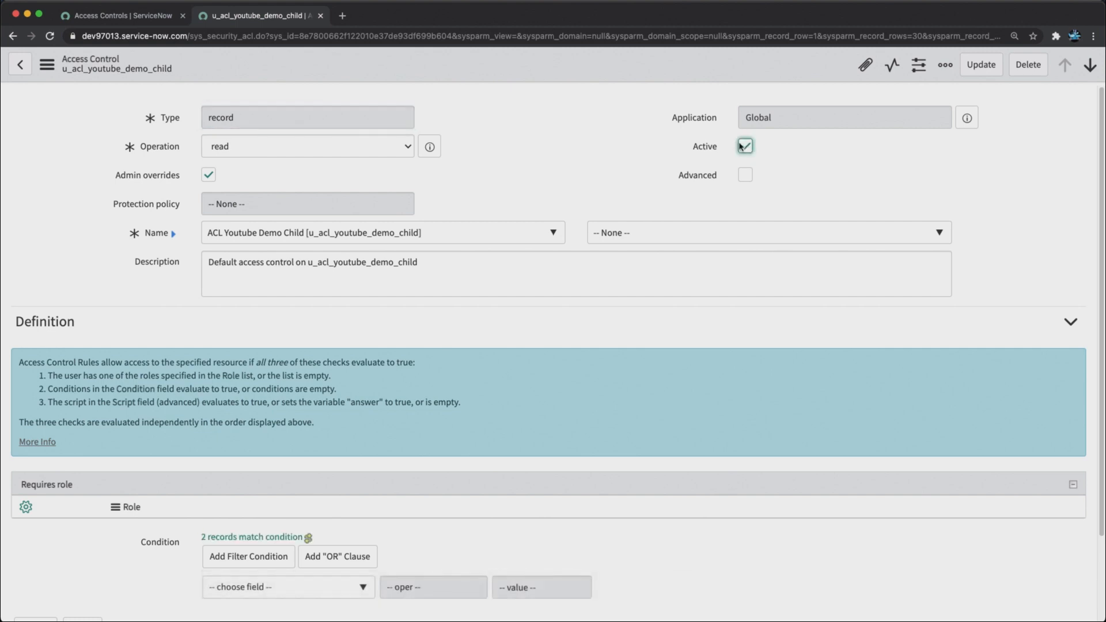
pyautogui.rightClick(511, 64)
pyautogui.click(527, 72)
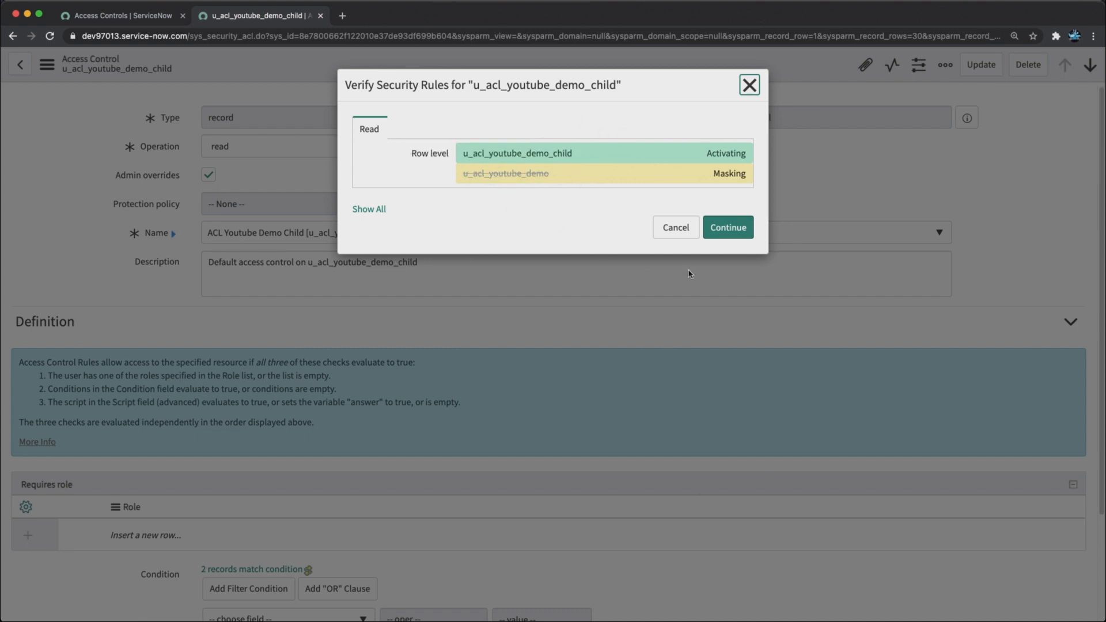
pyautogui.click(724, 228)
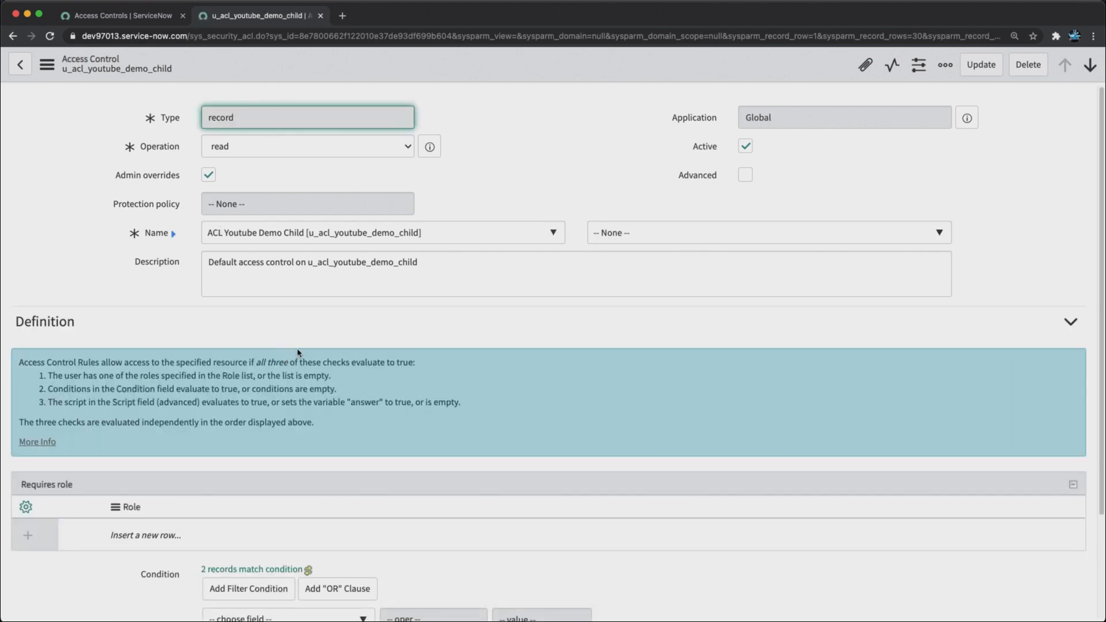
# Step: Review the read rule's role requirements and reload the child table list in the impersonated demo user's browser
pyautogui.scroll(-3, 300, 354)
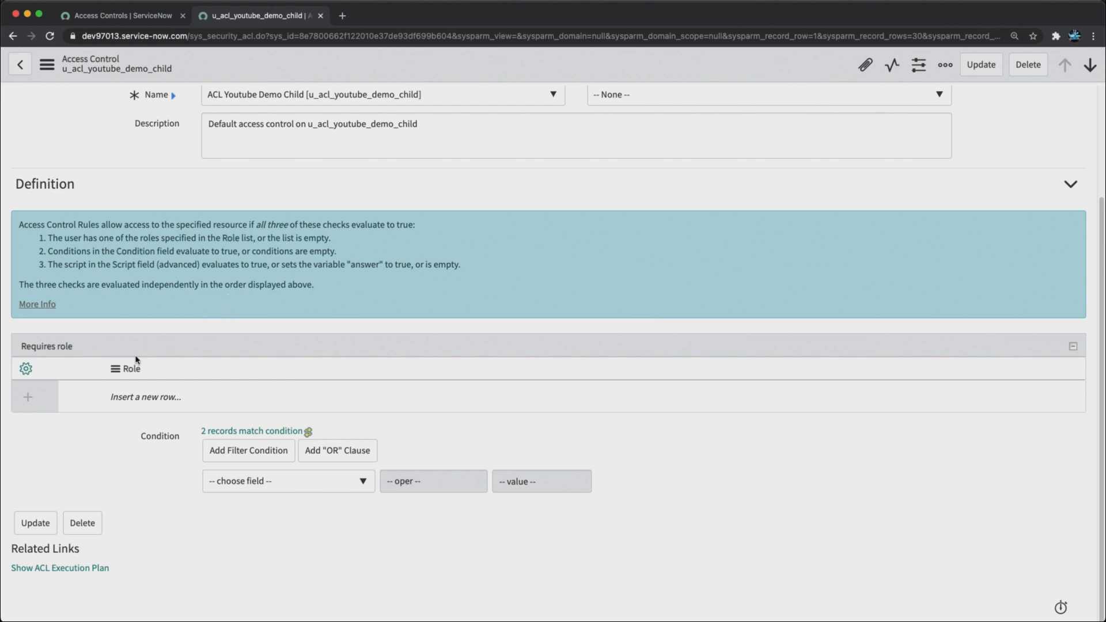
pyautogui.scroll(3, 615, 235)
pyautogui.scroll(-3, 230, 400)
pyautogui.scroll(2, 307, 281)
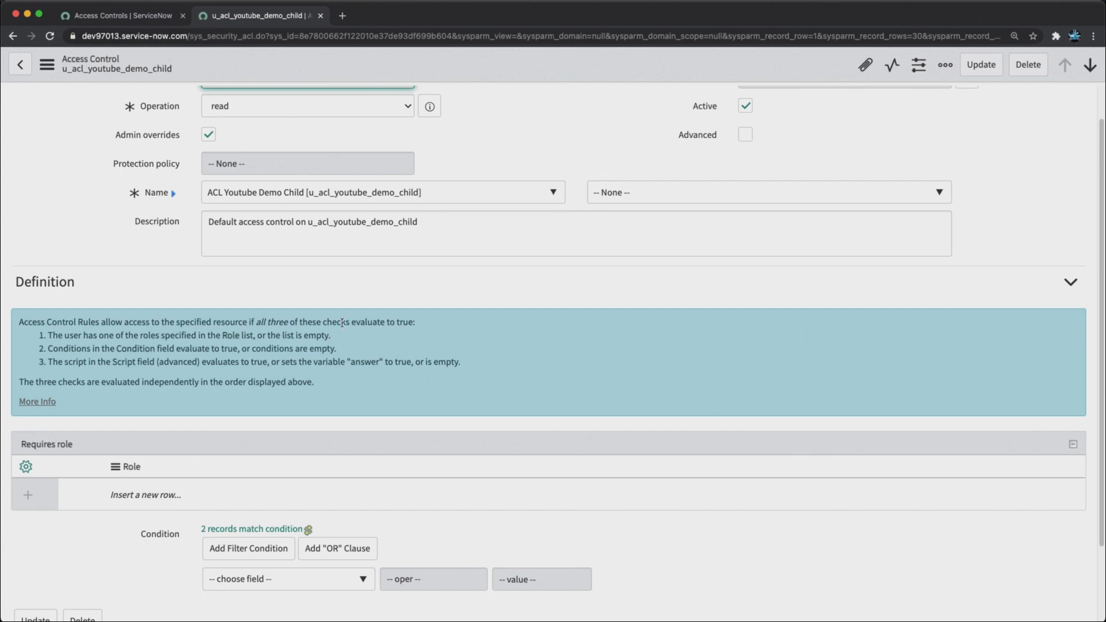
pyautogui.press('super+Tab')
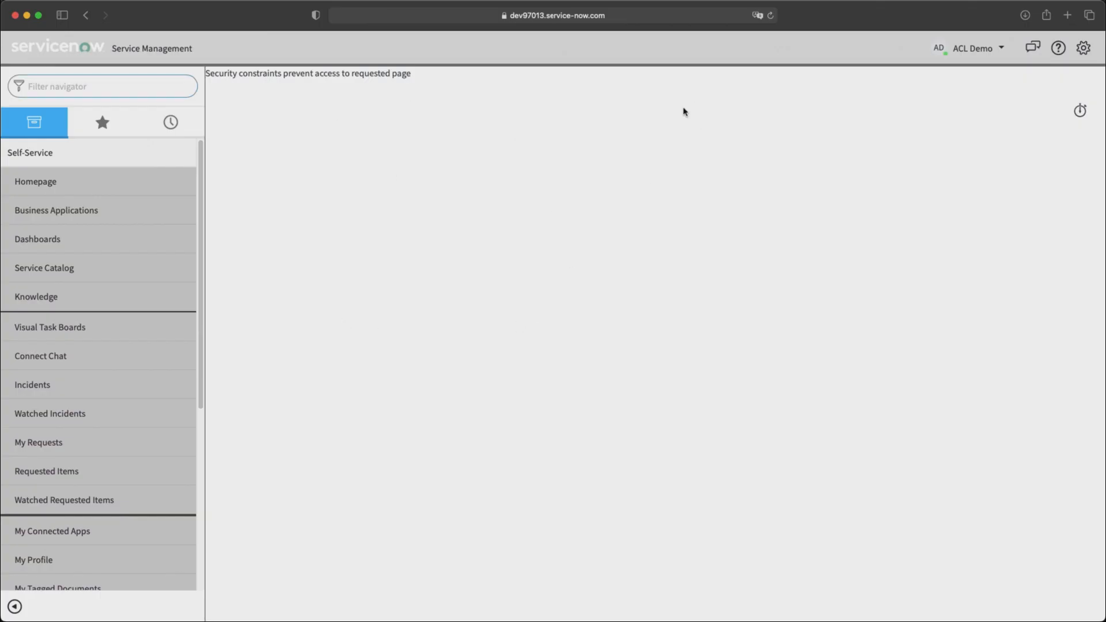
pyautogui.click(770, 15)
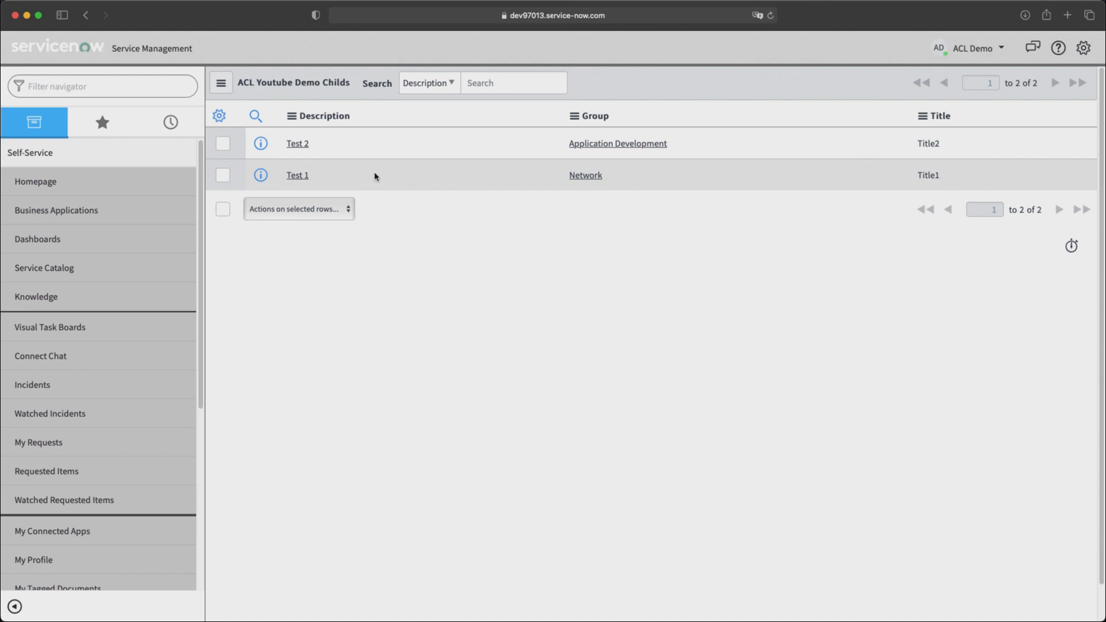
# Step: As the demo user, check whether the Description and Group of the Test 2 record can be edited in the list
pyautogui.doubleClick(338, 147)
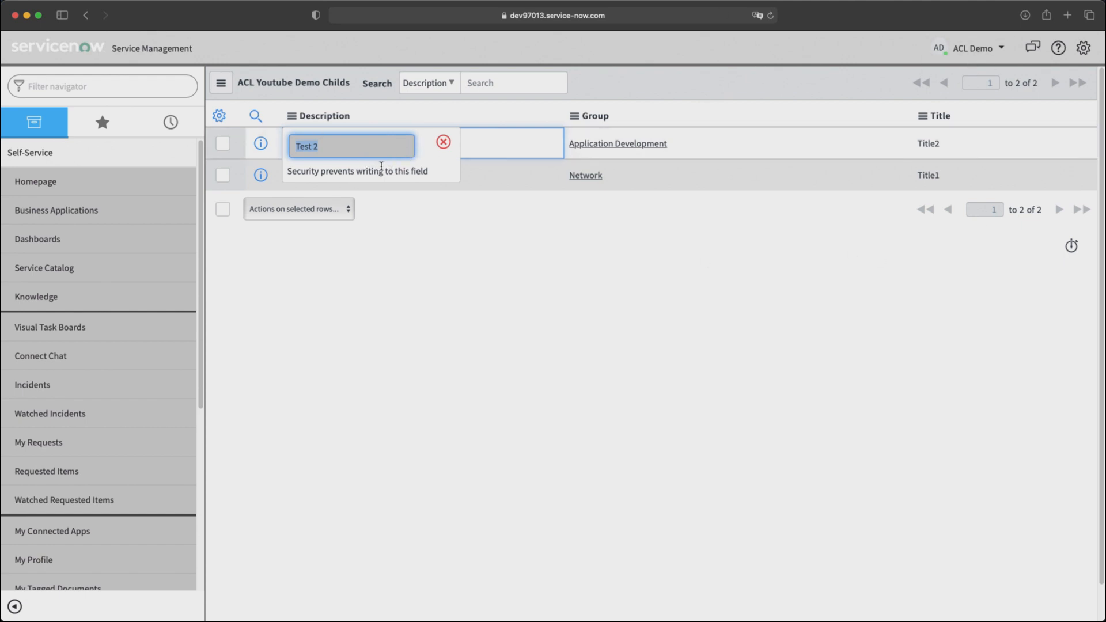
pyautogui.click(443, 141)
pyautogui.click(701, 154)
pyautogui.click(703, 153)
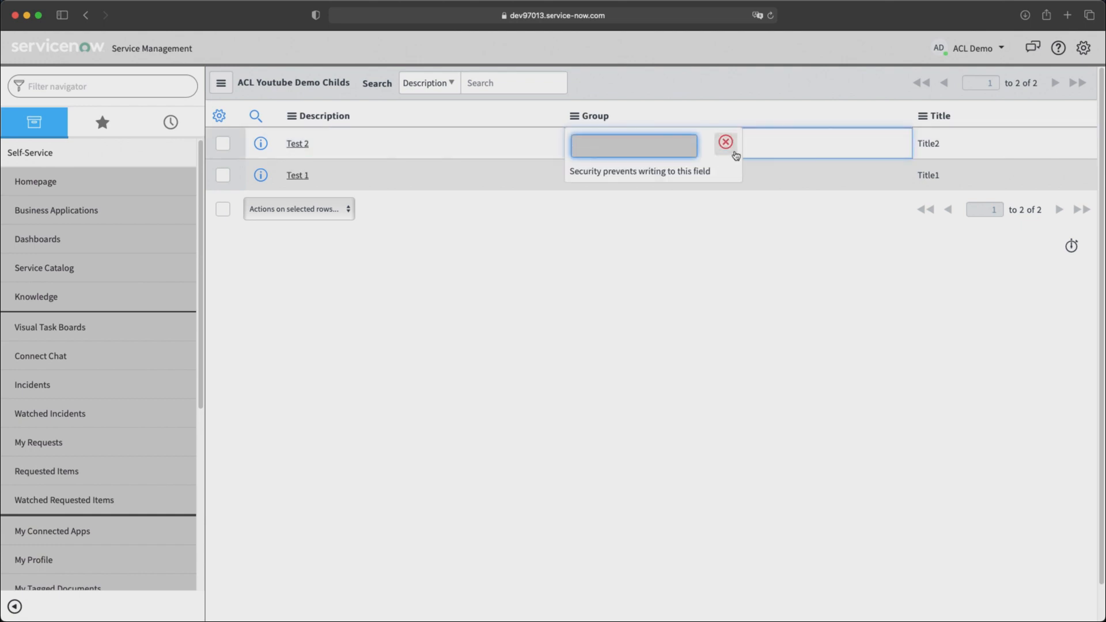
pyautogui.click(726, 145)
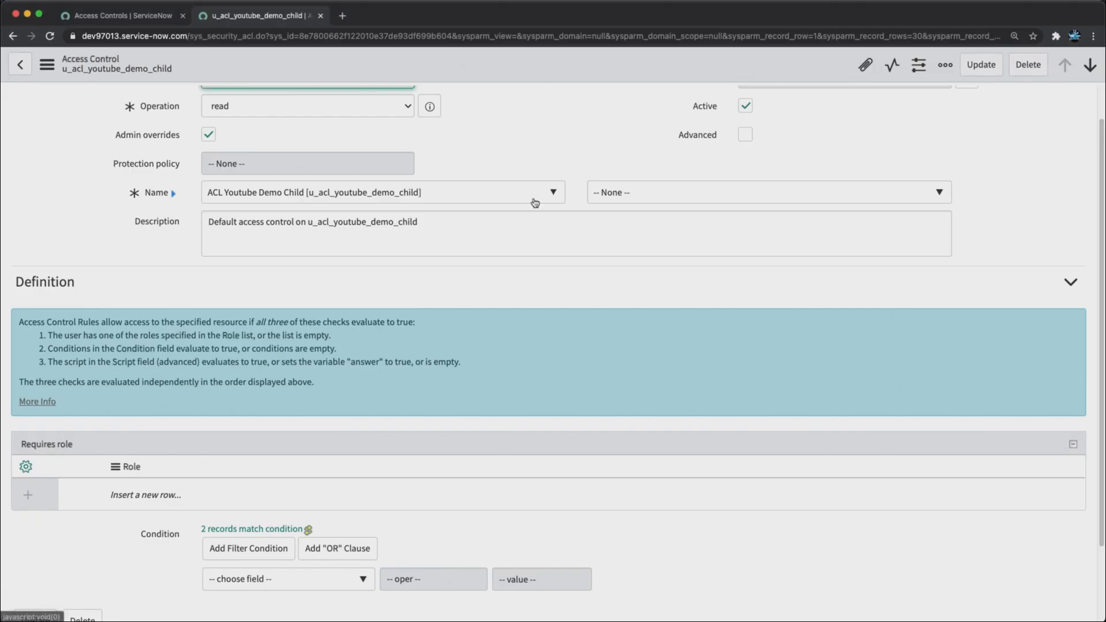
# Step: In the administrator's browser, open the write access control of u_acl_youtube_demo_child and mark it active
pyautogui.click(78, 15)
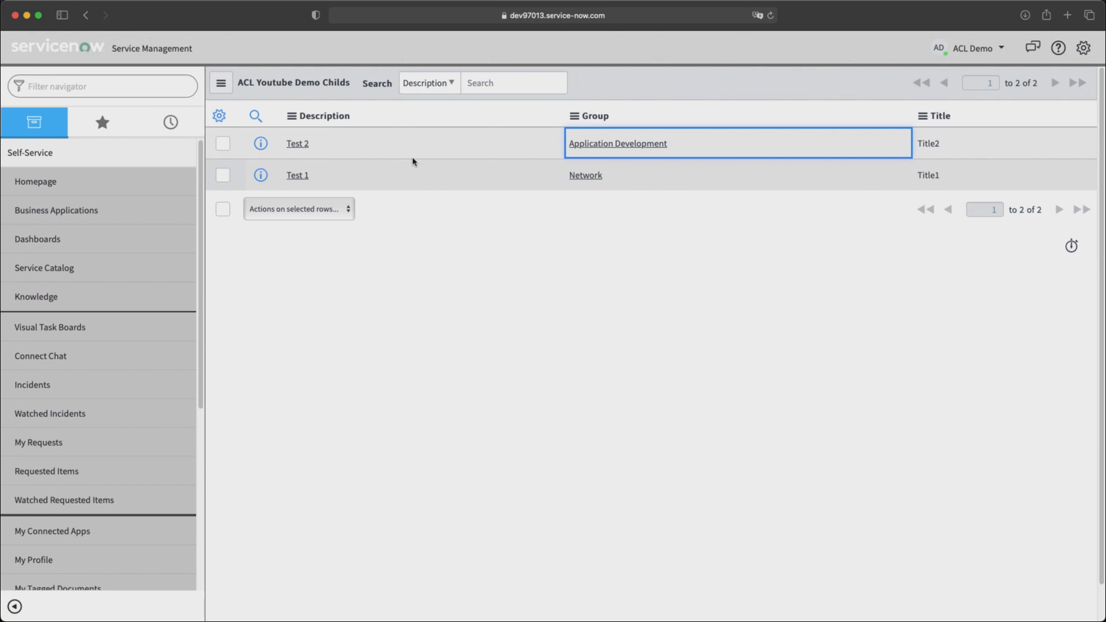
pyautogui.press('super+Tab')
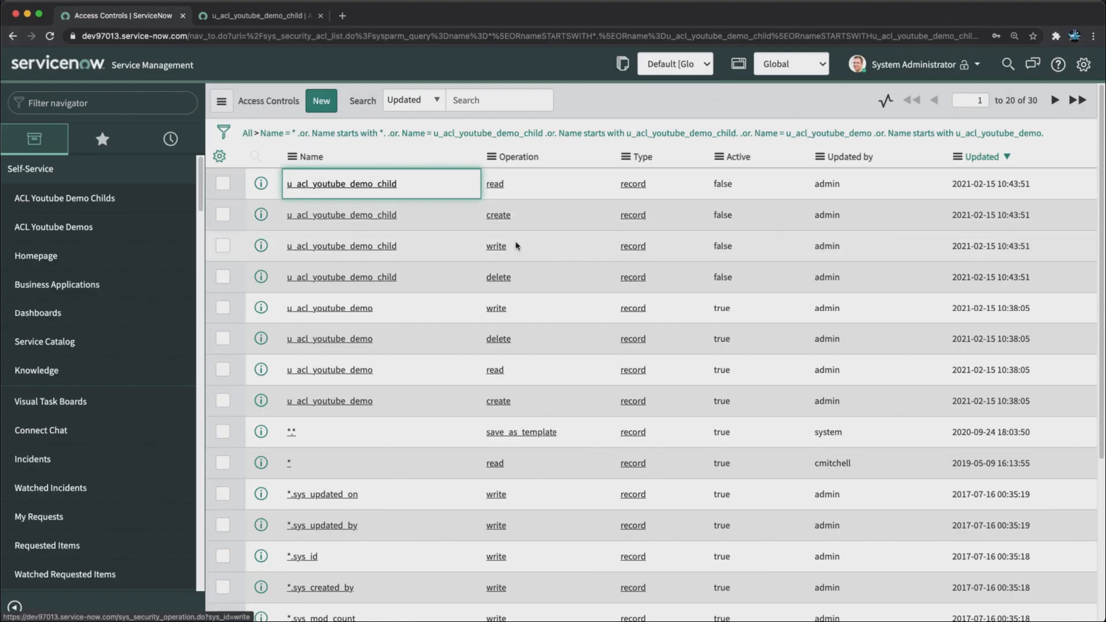
pyautogui.keyDown('super'); pyautogui.click(345, 248); pyautogui.keyUp('super')
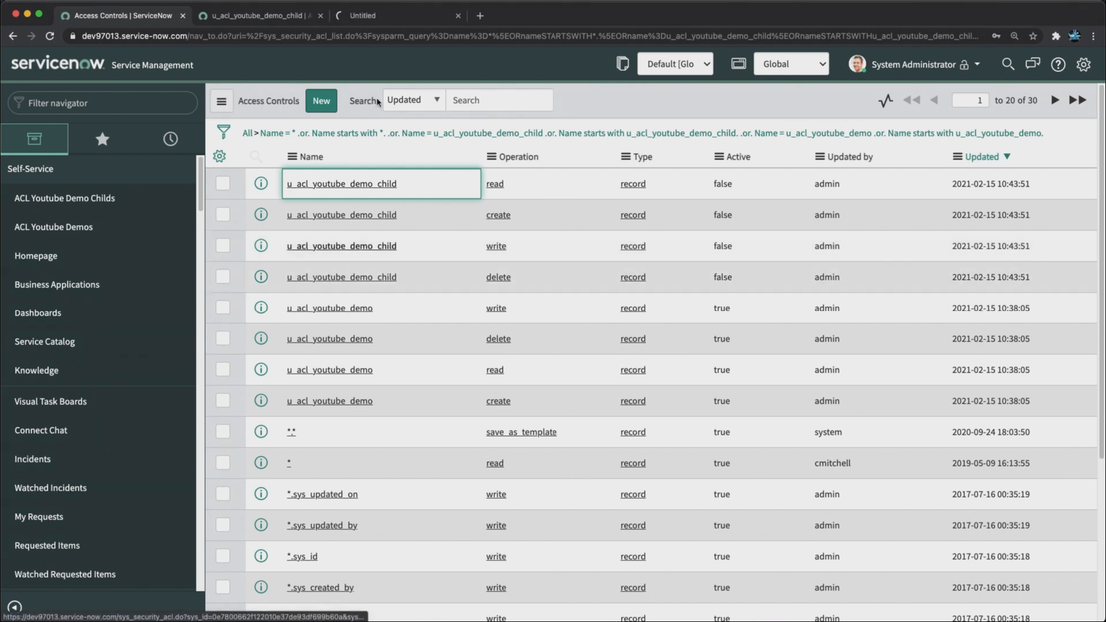
pyautogui.click(401, 25)
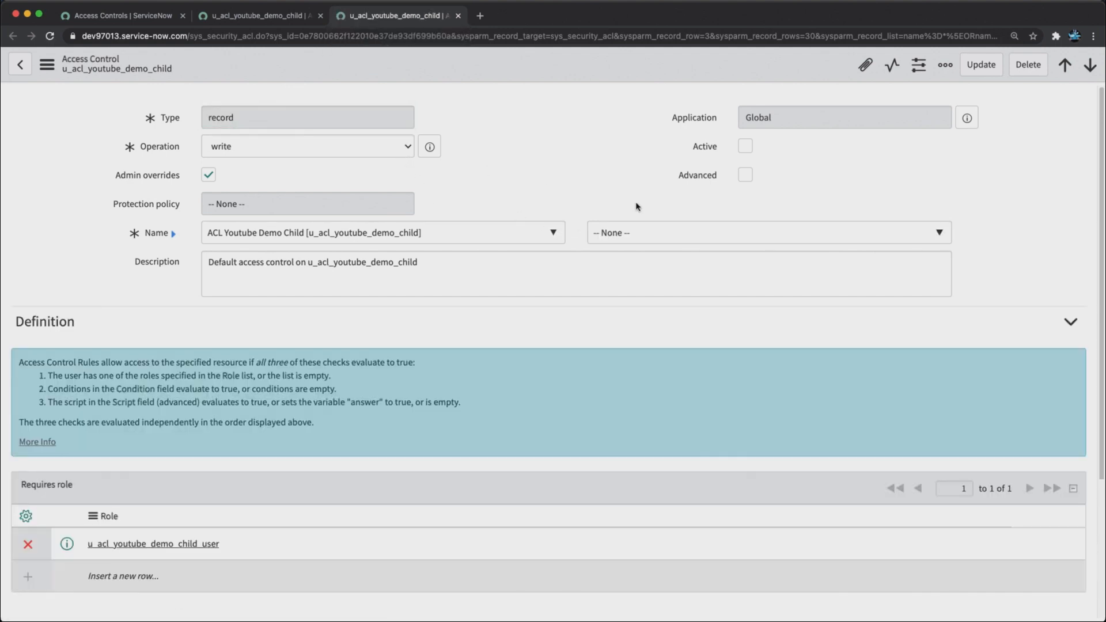
pyautogui.click(745, 148)
# Step: Remove the required role u_acl_youtube_demo_child_user from the write rule and save it, accepting the security rule changes
pyautogui.scroll(-1, 278, 366)
pyautogui.scroll(-5, 279, 366)
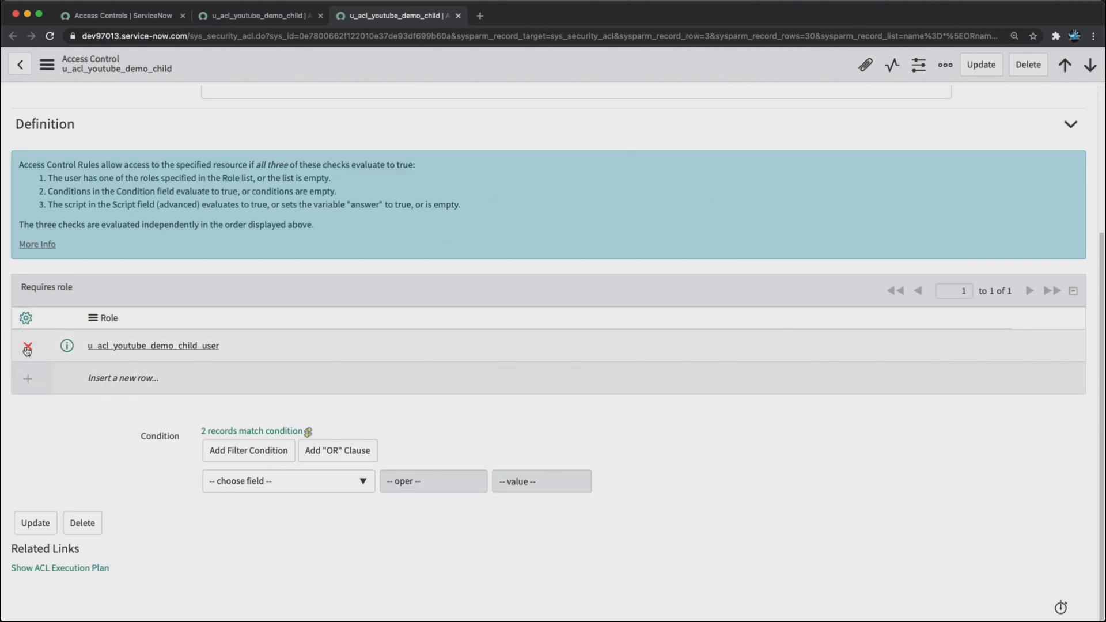
pyautogui.click(27, 346)
pyautogui.scroll(6, 410, 299)
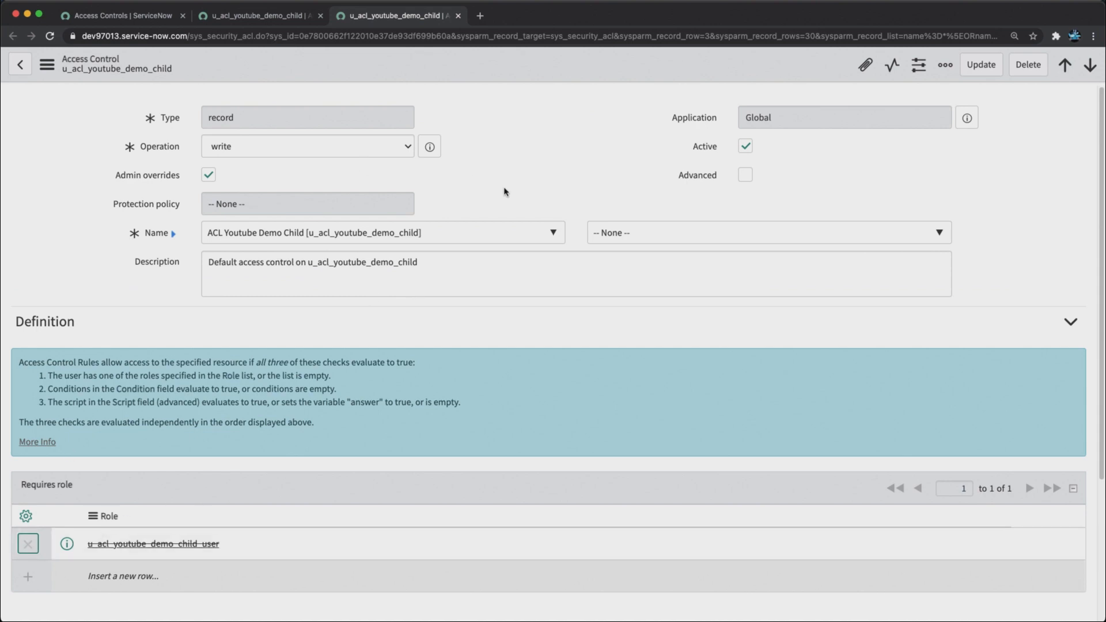
pyautogui.rightClick(508, 68)
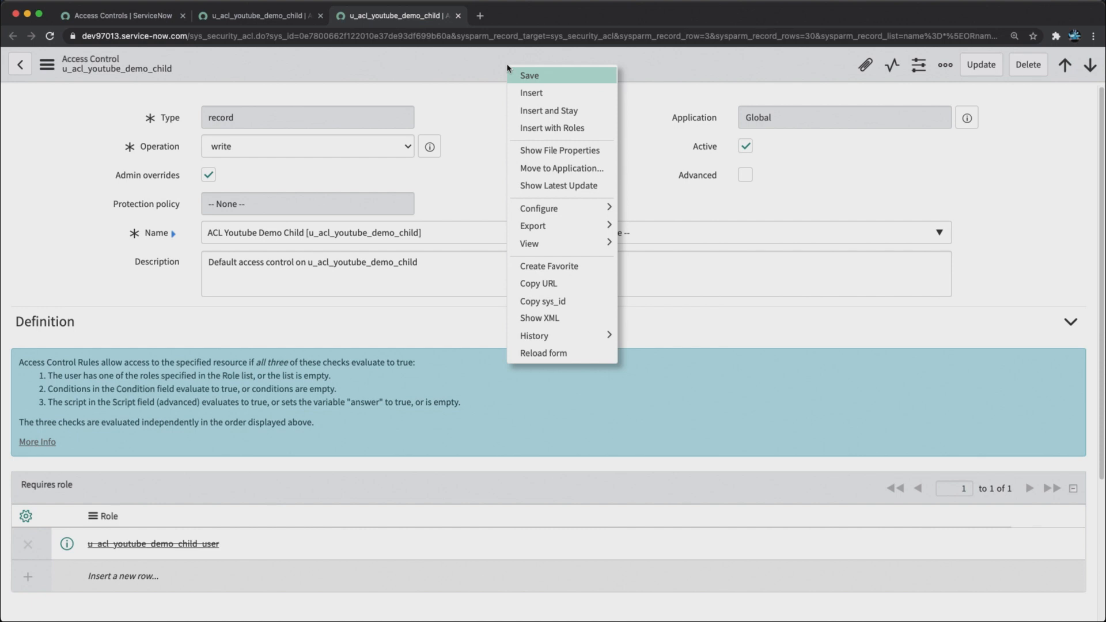
pyautogui.click(550, 76)
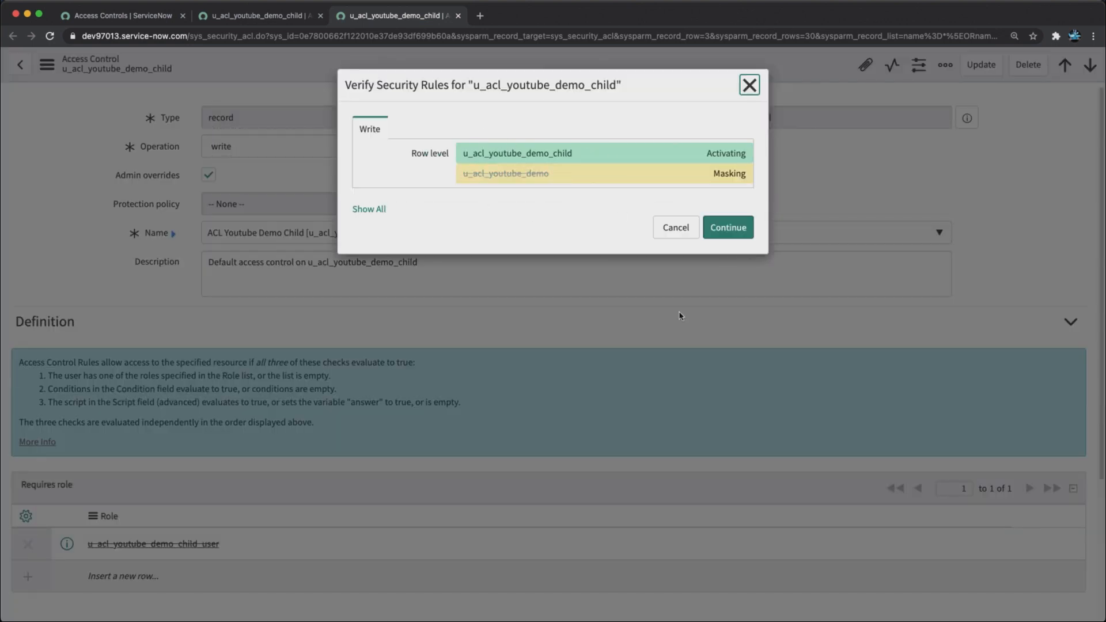
pyautogui.click(727, 226)
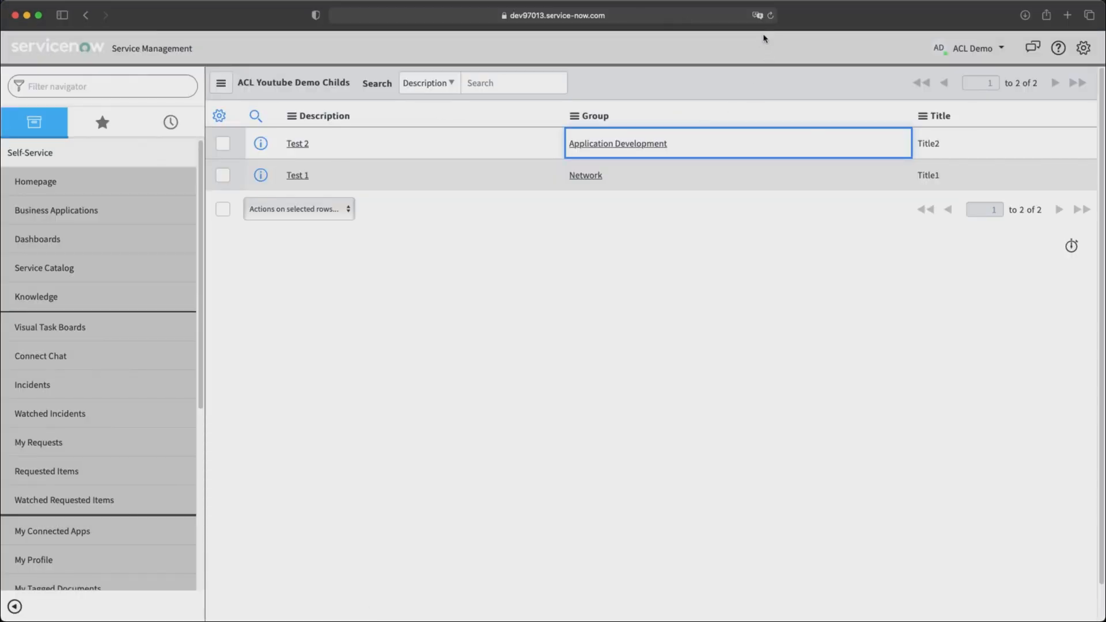
# Step: Reload the child table list in the demo user's browser and check editing of Test 2's Description and Group inline and in its form
pyautogui.click(771, 16)
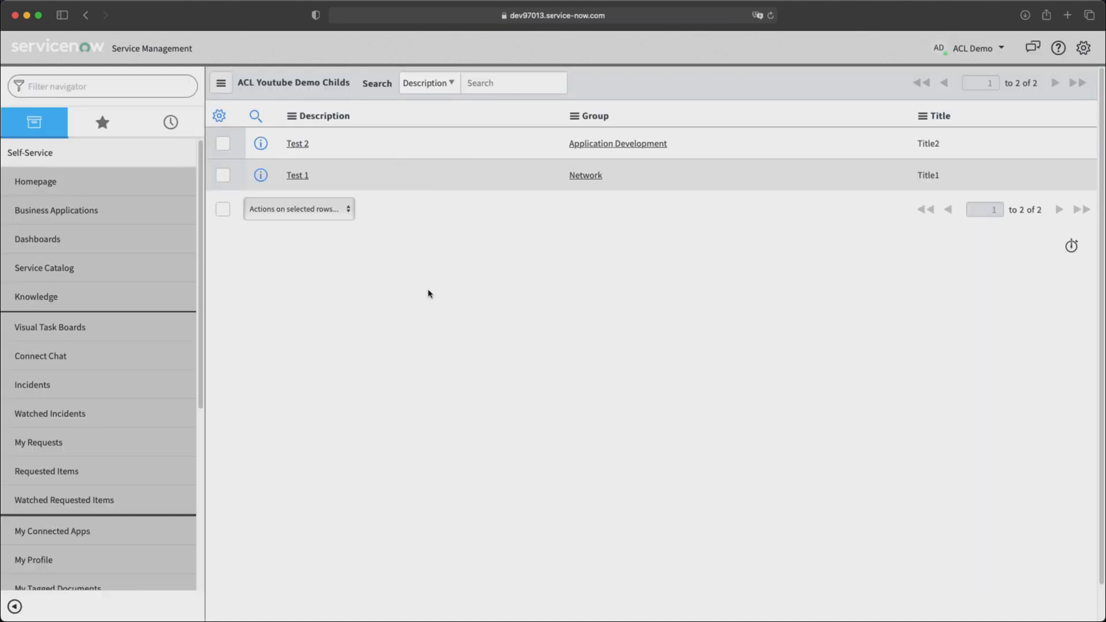
pyautogui.click(338, 148)
pyautogui.doubleClick(338, 148)
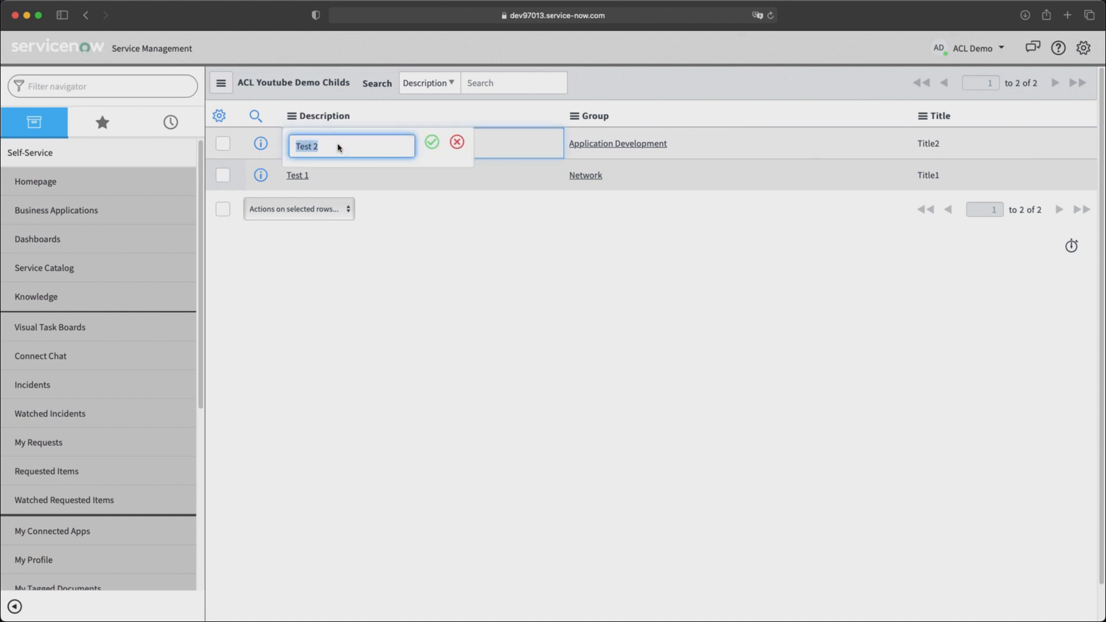
pyautogui.click(346, 149)
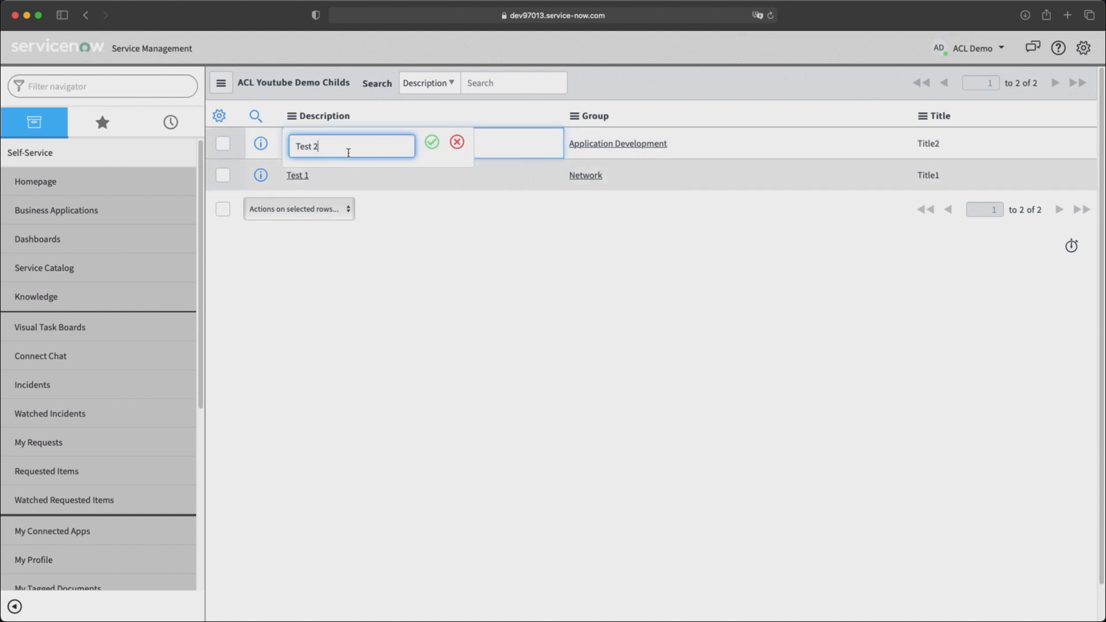
pyautogui.click(456, 142)
pyautogui.click(711, 140)
pyautogui.doubleClick(711, 143)
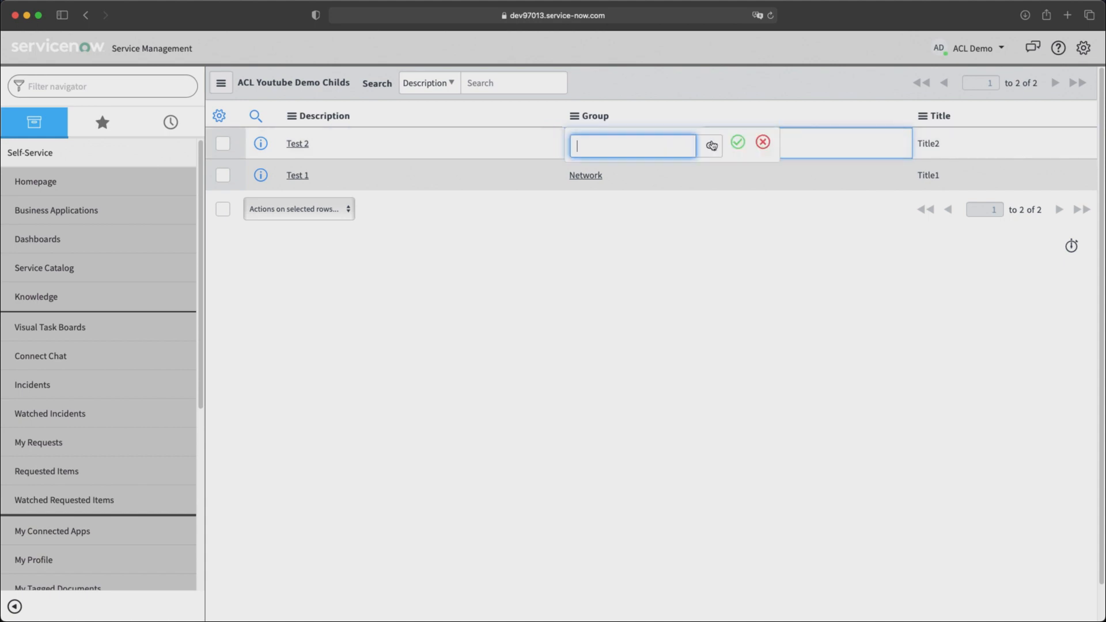
pyautogui.click(761, 142)
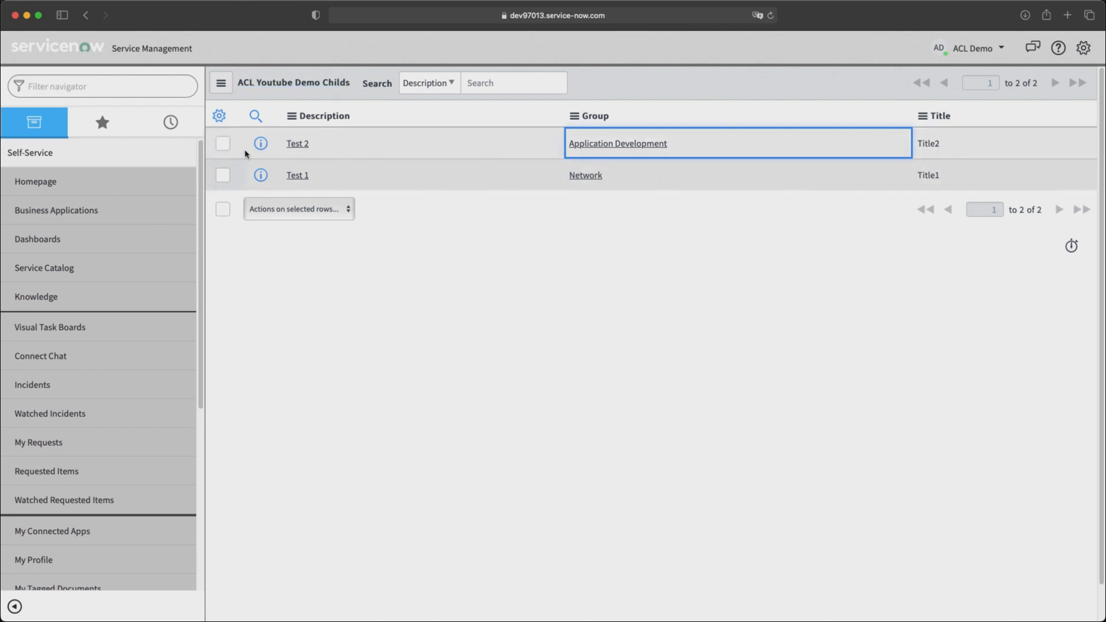
pyautogui.click(296, 148)
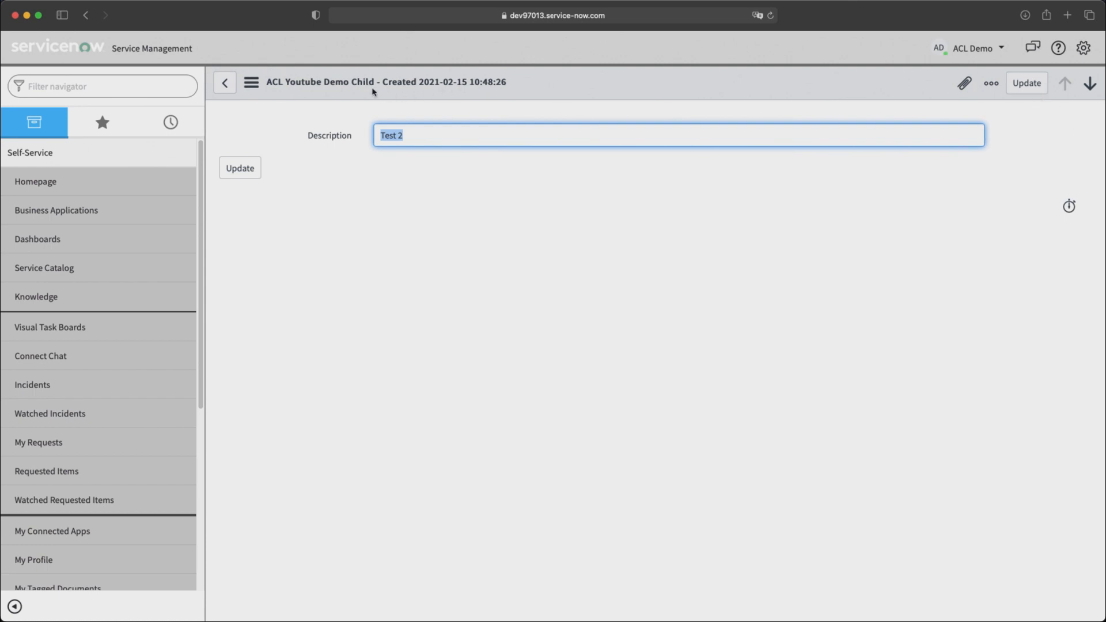
pyautogui.click(225, 86)
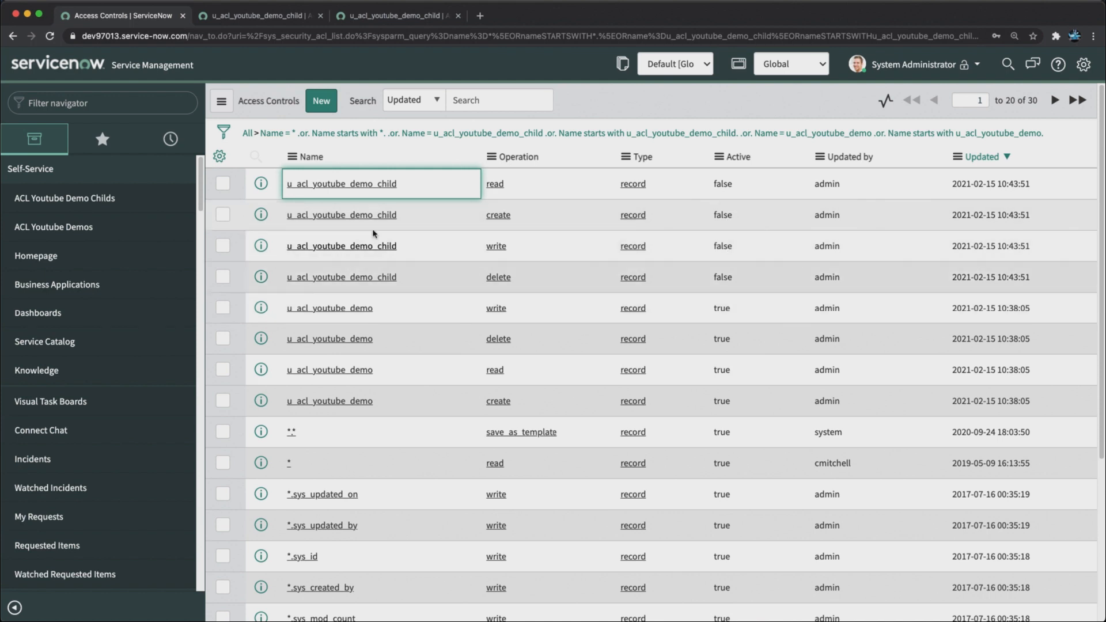
# Step: In the administrator's browser, activate the child table's create access control, remove its role u_acl_youtube_demo_child_user and save, accepting the security rule changes
pyautogui.keyDown('super'); pyautogui.click(496, 245); pyautogui.keyUp('super')
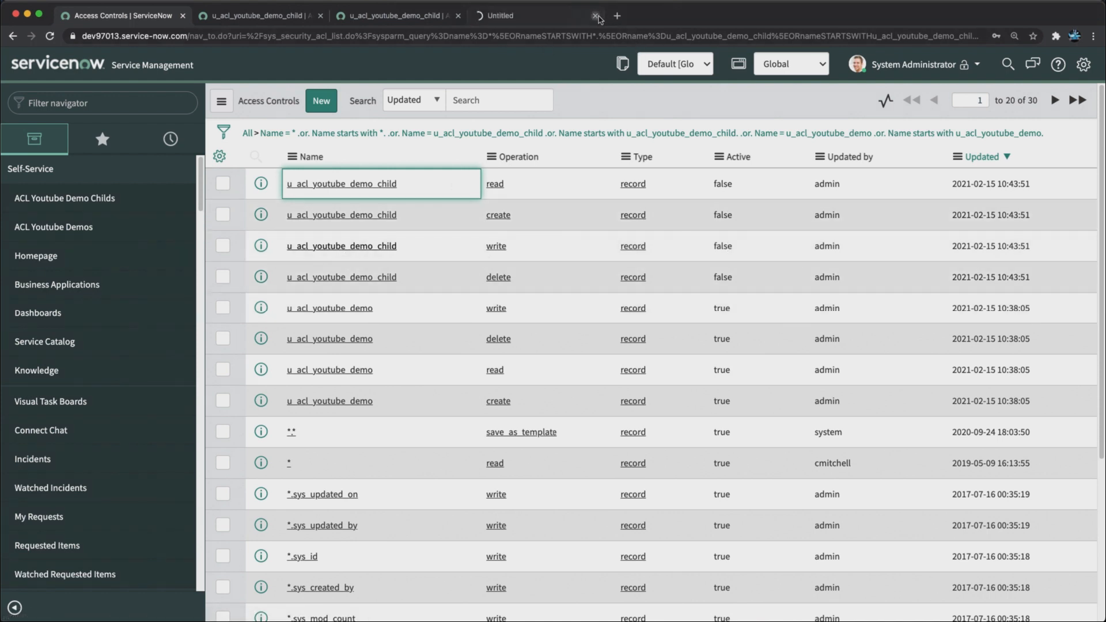
pyautogui.keyDown('super'); pyautogui.click(329, 218); pyautogui.keyUp('super')
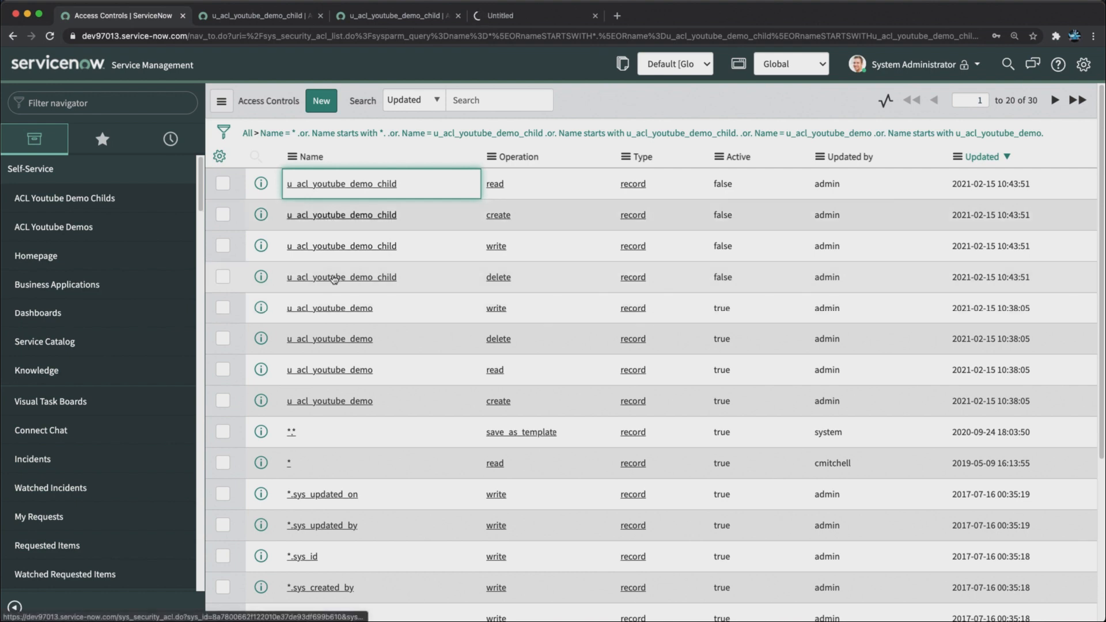
pyautogui.click(541, 15)
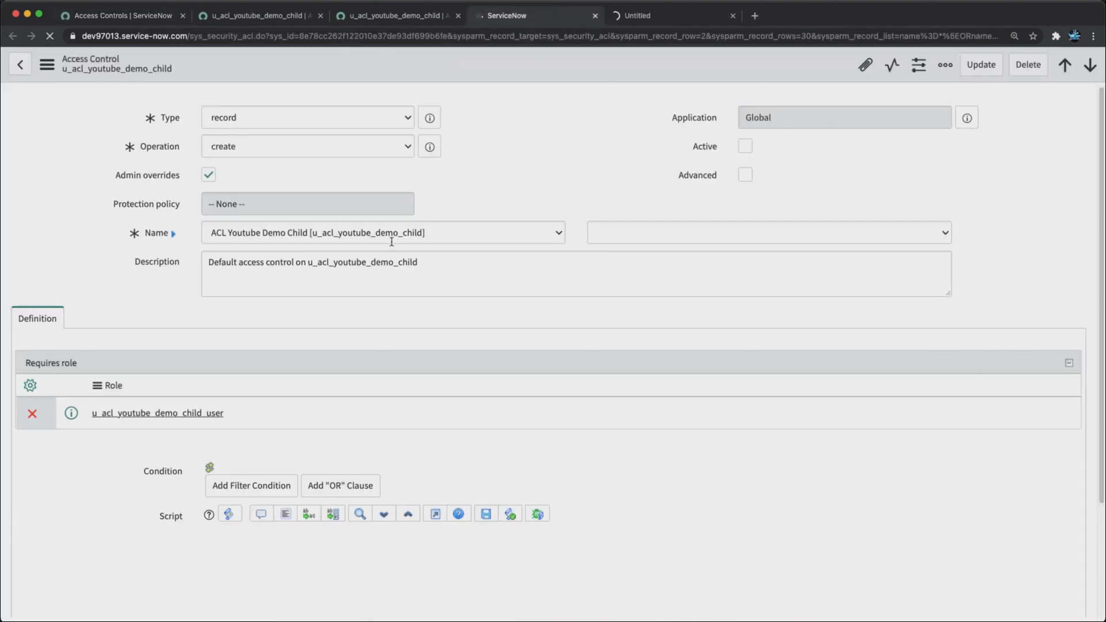
pyautogui.click(746, 147)
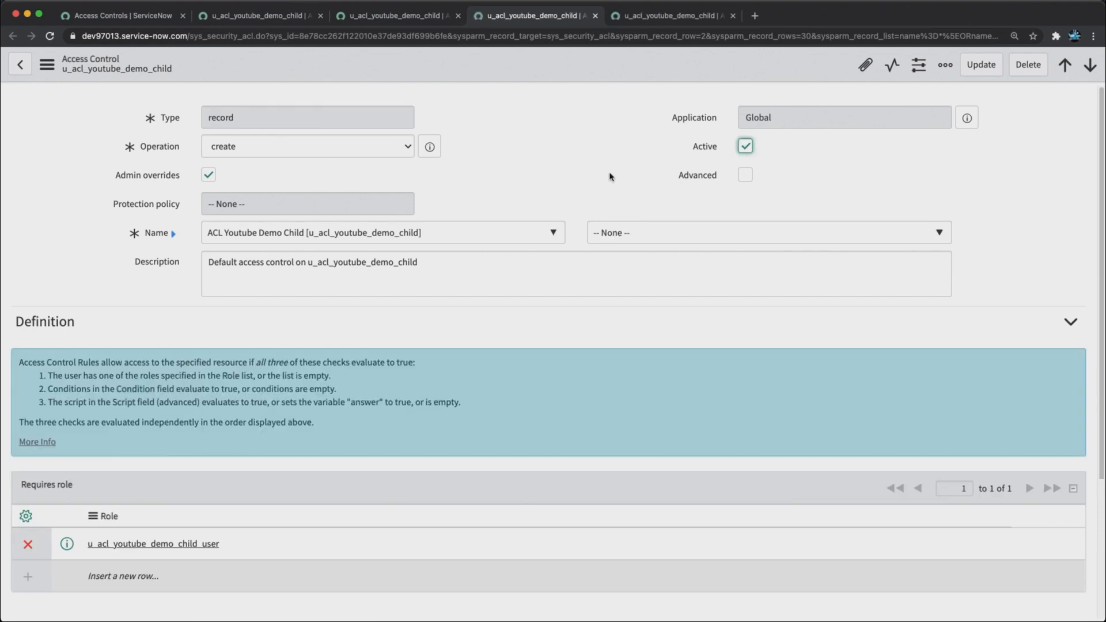
pyautogui.click(27, 543)
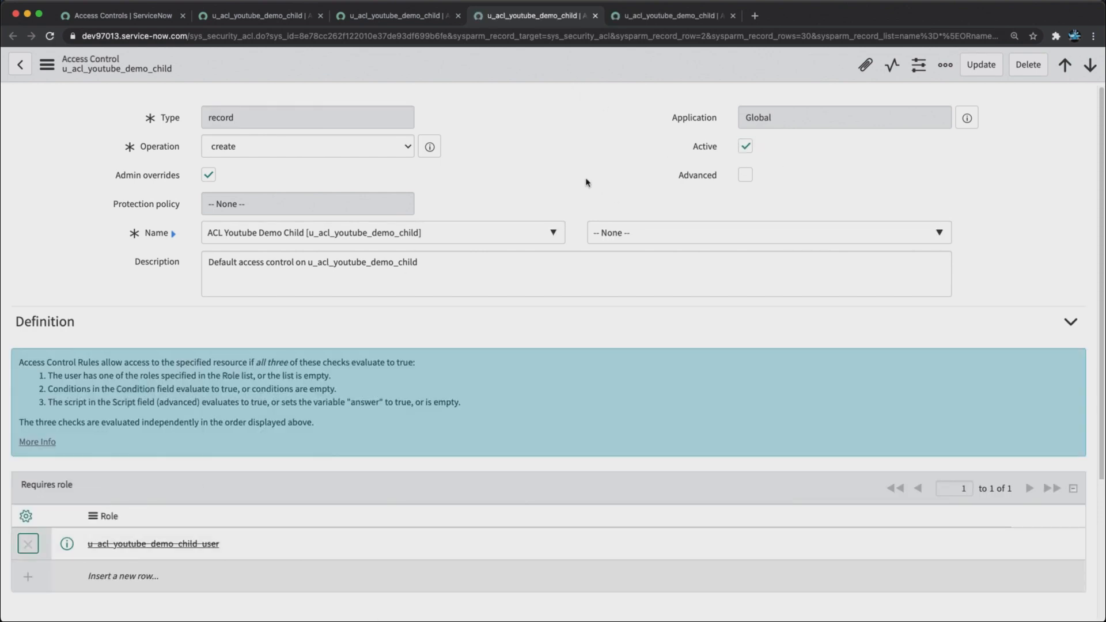
pyautogui.rightClick(511, 60)
pyautogui.click(540, 72)
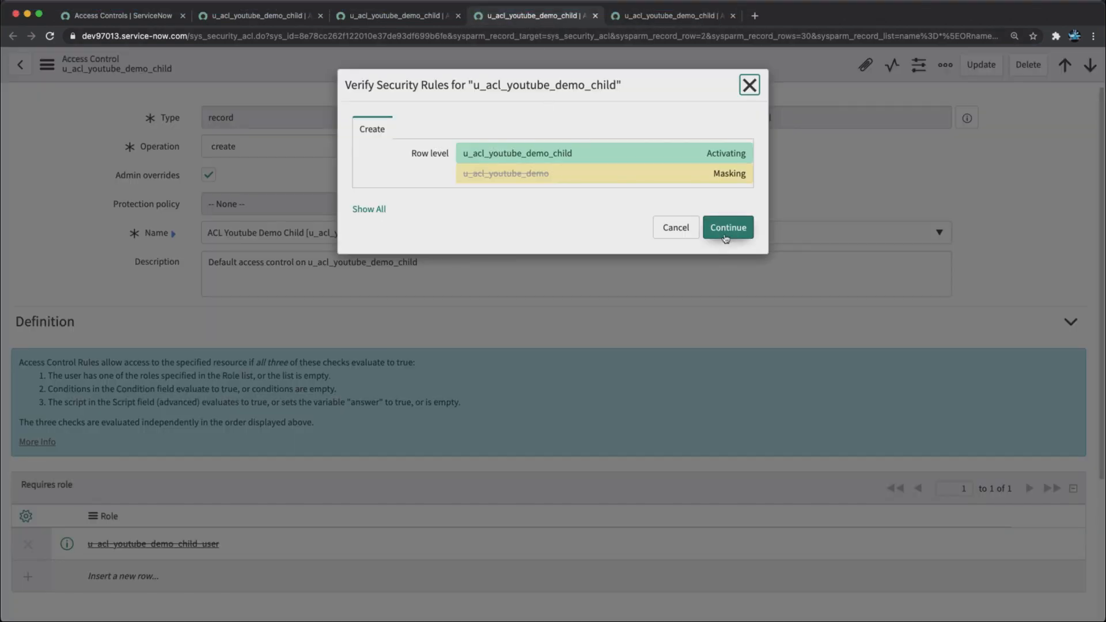
pyautogui.click(727, 228)
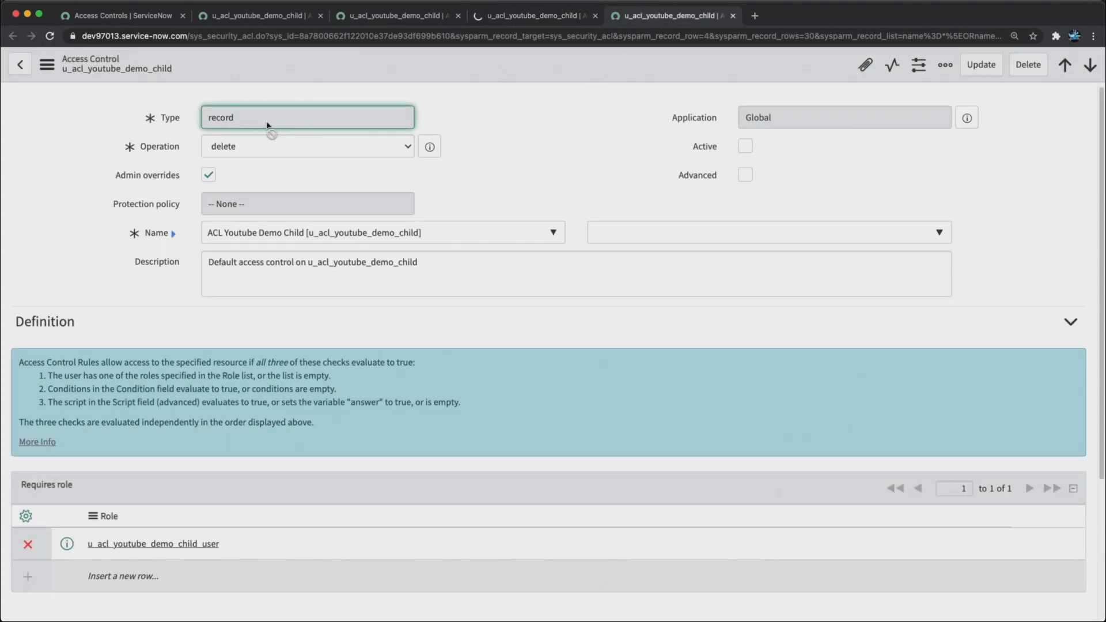
# Step: Activate the child table's delete access control, remove its role u_acl_youtube_demo_child_user and save, accepting the security rule changes
pyautogui.click(744, 147)
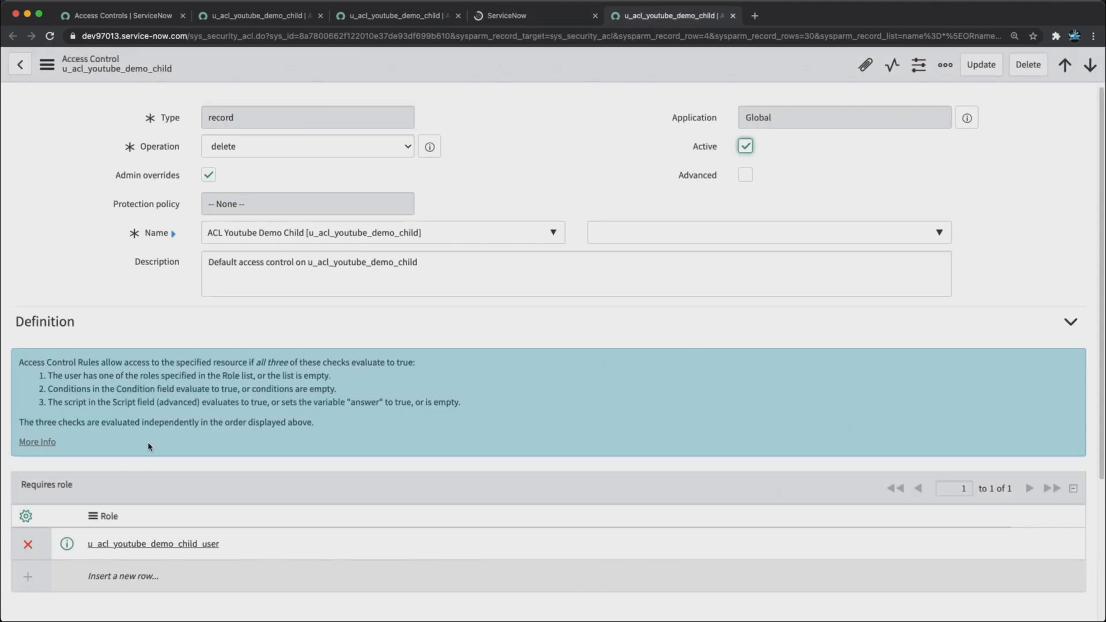
pyautogui.click(28, 544)
pyautogui.rightClick(522, 71)
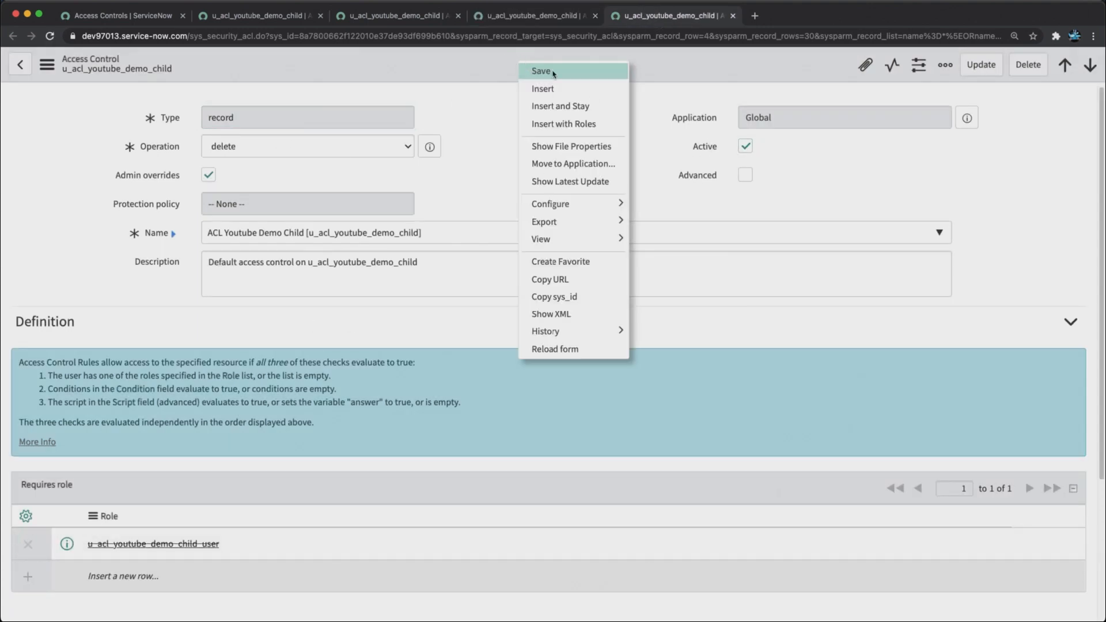
pyautogui.click(552, 72)
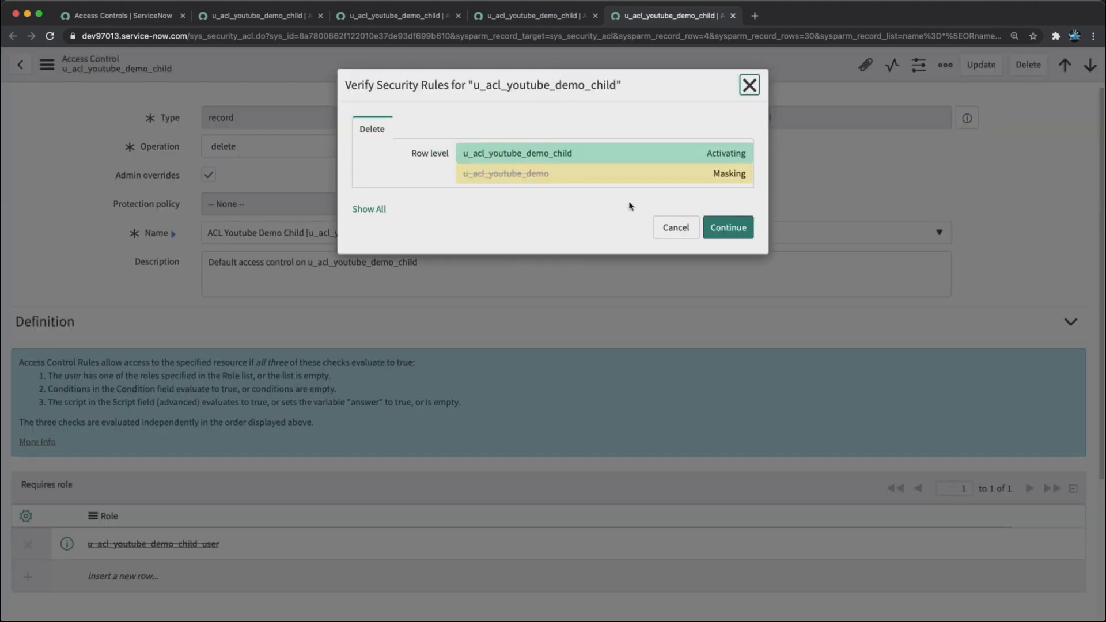
pyautogui.click(729, 228)
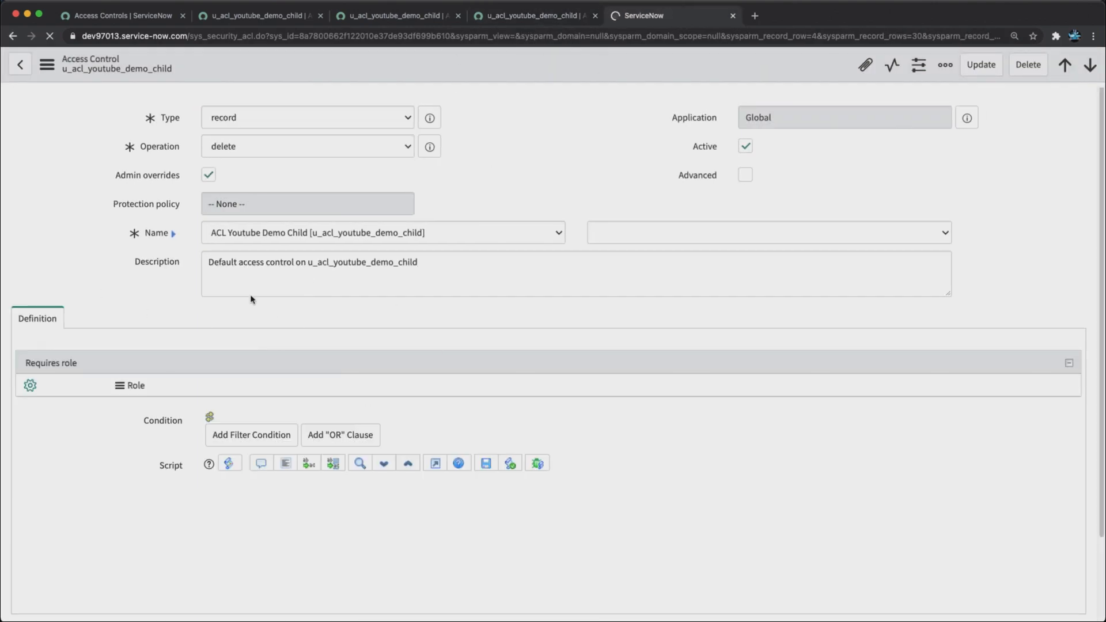
# Step: Reload the child table list in the demo user's browser and open Test 2 to check the create and delete options, then return to the administrator's browser
pyautogui.press('super+Tab')
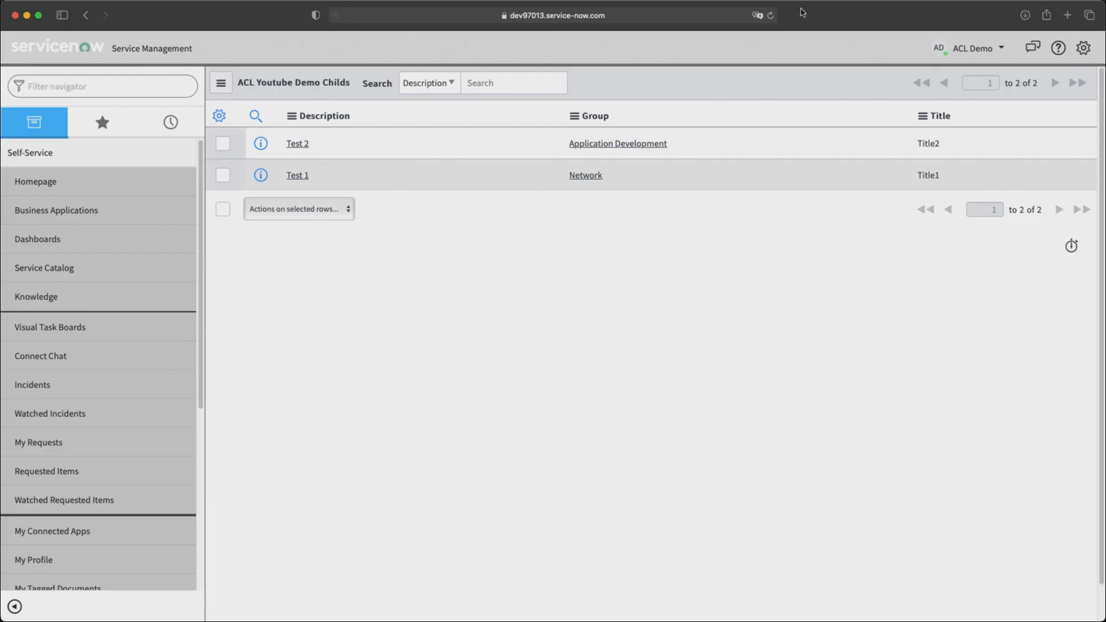
pyautogui.click(770, 16)
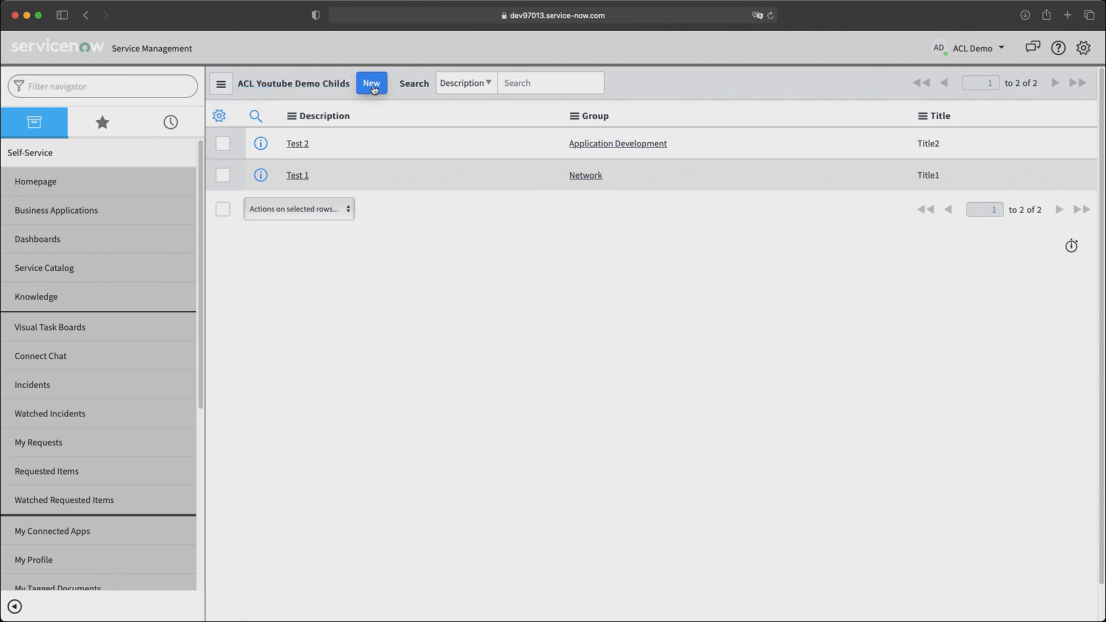
pyautogui.click(297, 144)
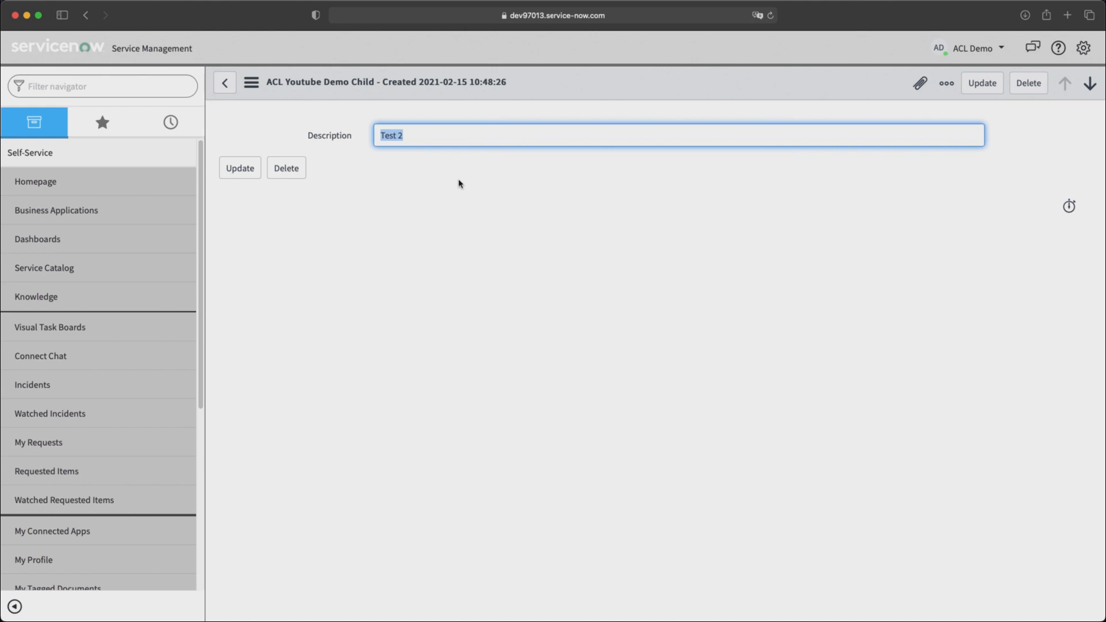
pyautogui.click(452, 221)
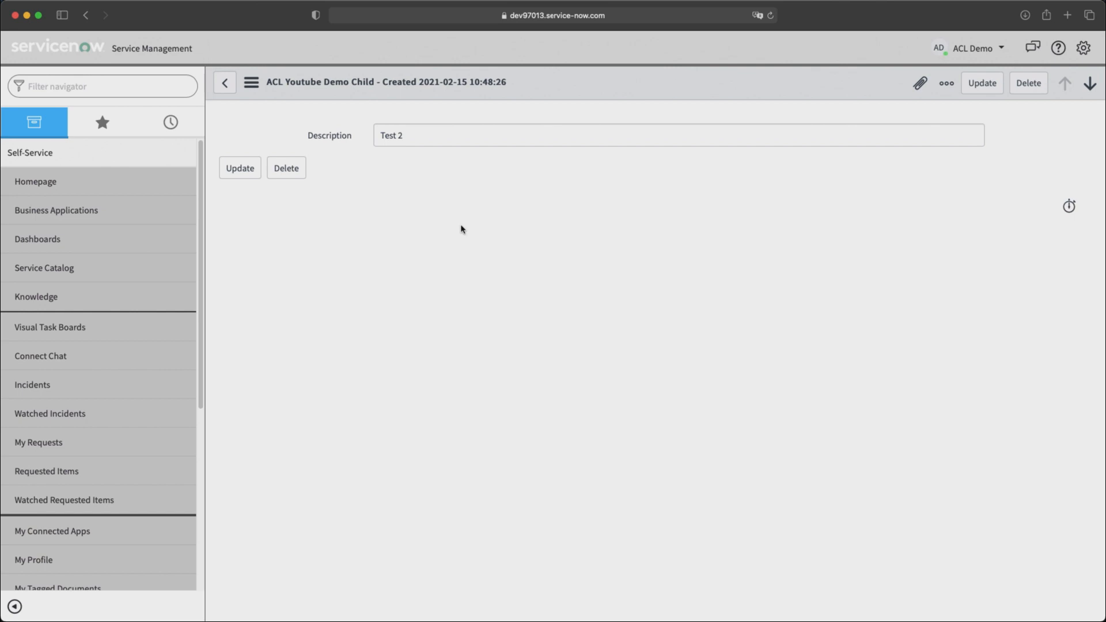
pyautogui.press('super+Tab')
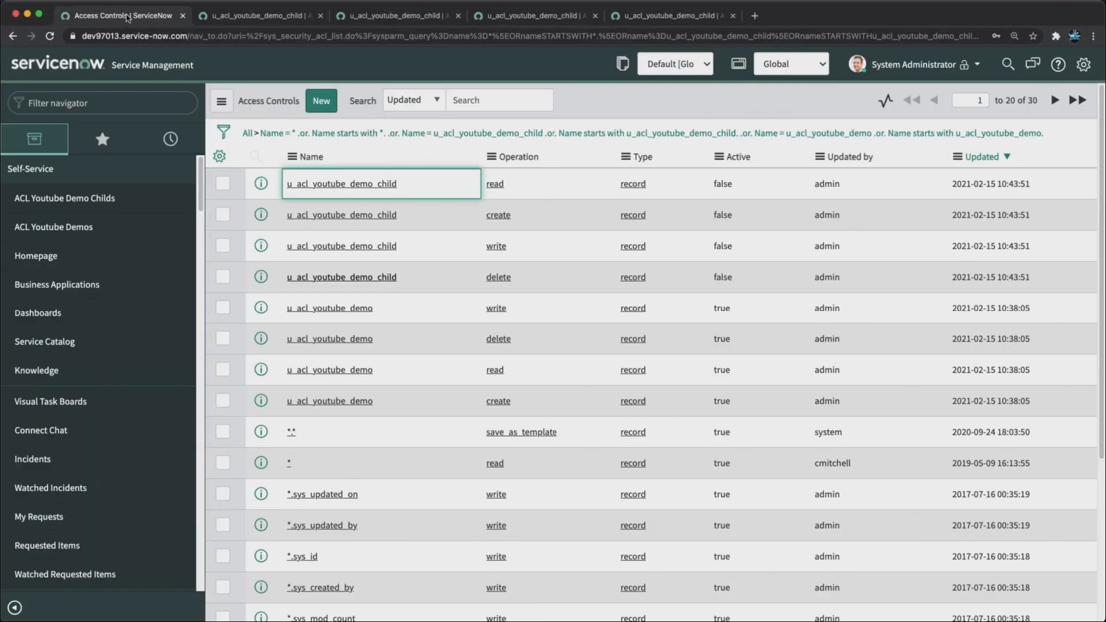
# Step: Open the ACL Youtube Demos list as administrator and check inline editing of the Title values in the first two rows
pyautogui.click(127, 16)
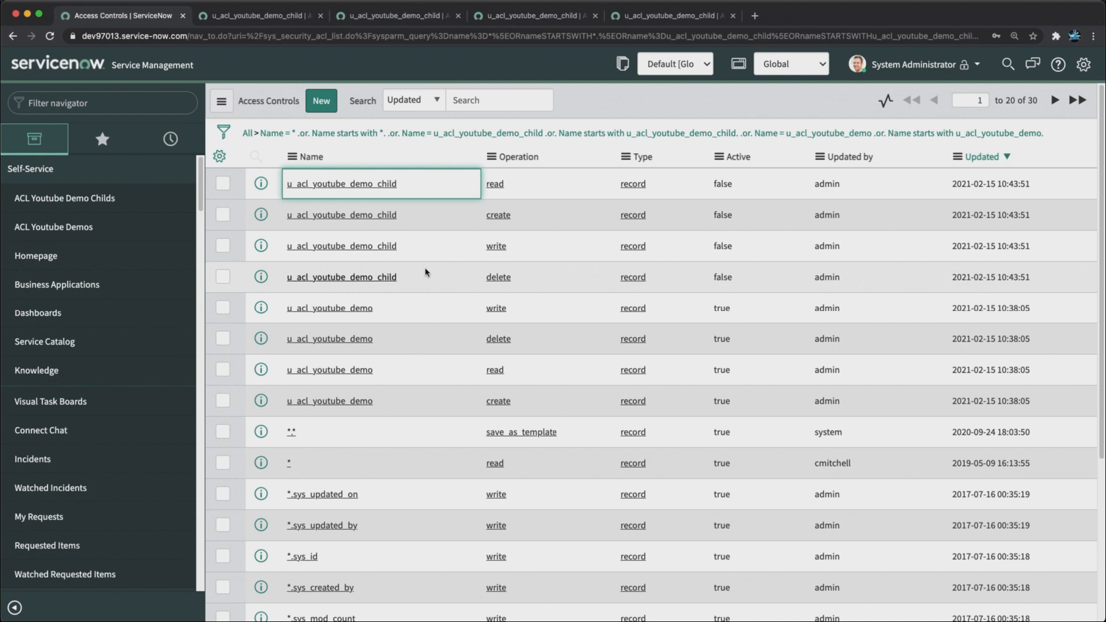
pyautogui.click(70, 200)
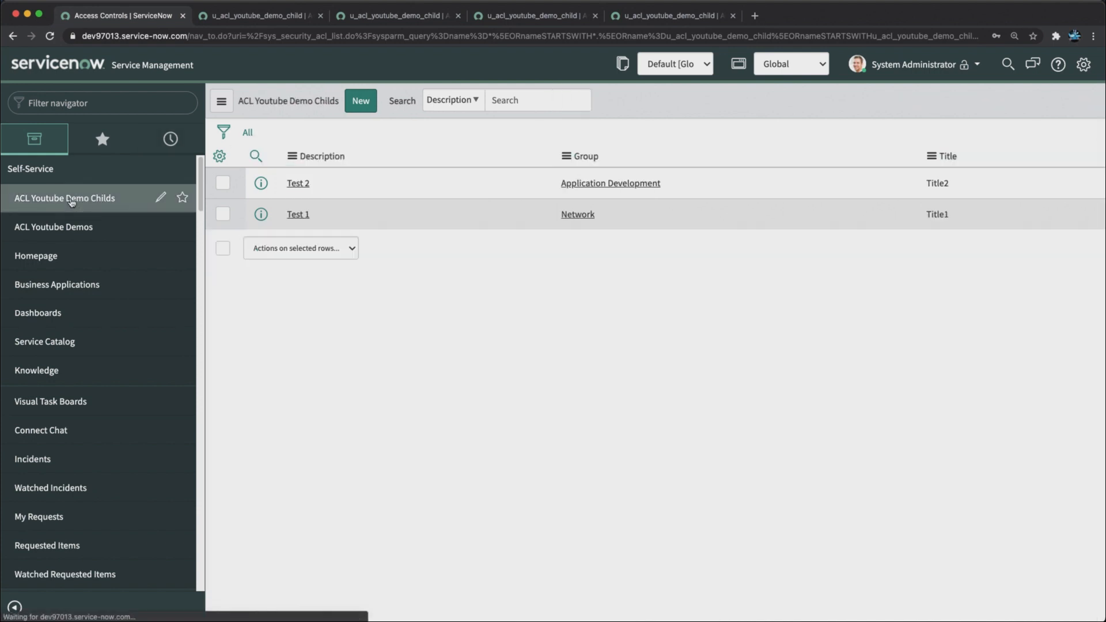
pyautogui.click(51, 226)
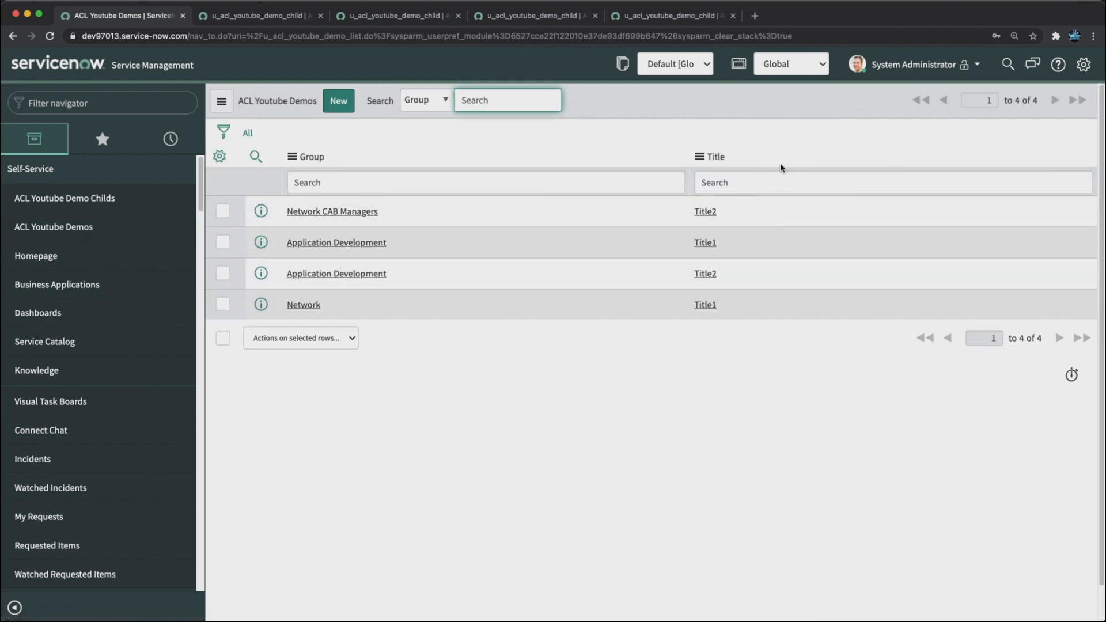
pyautogui.click(744, 211)
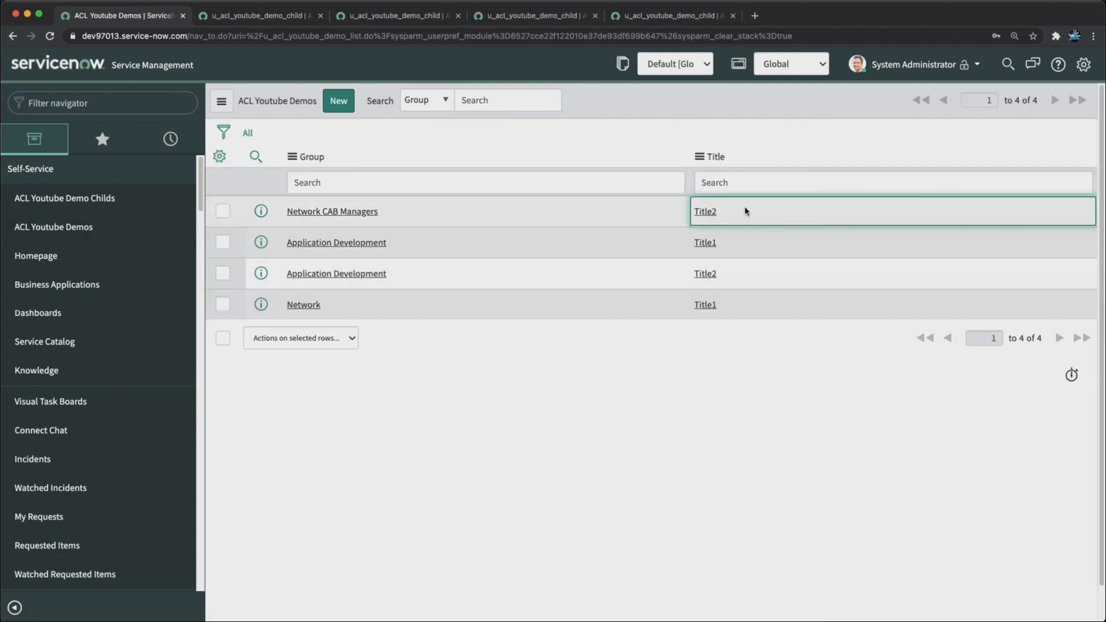
pyautogui.doubleClick(744, 211)
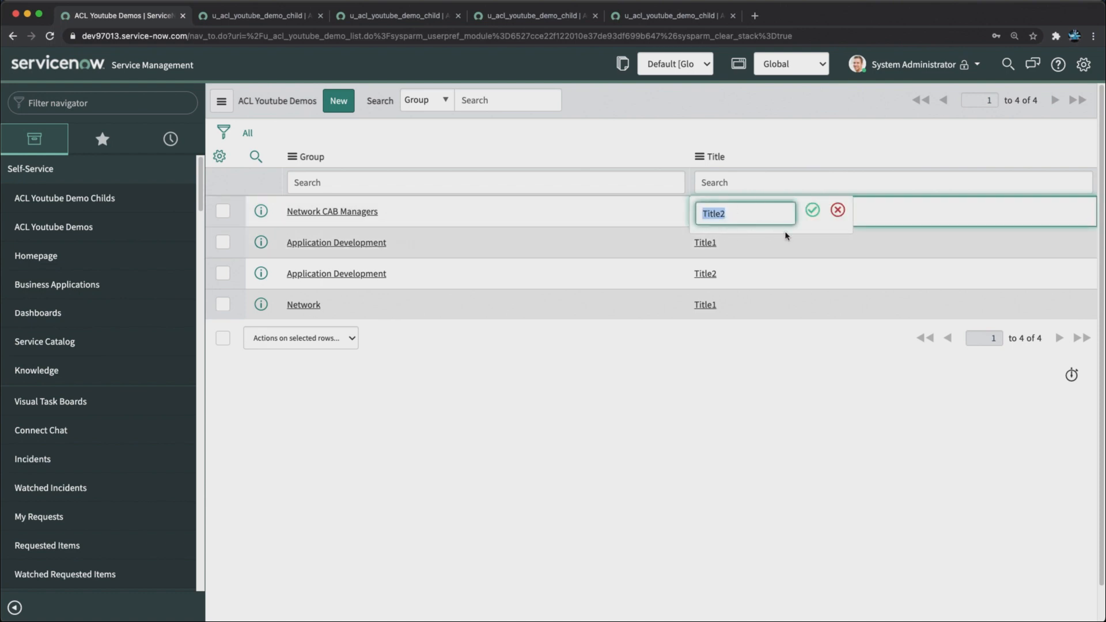
pyautogui.click(737, 249)
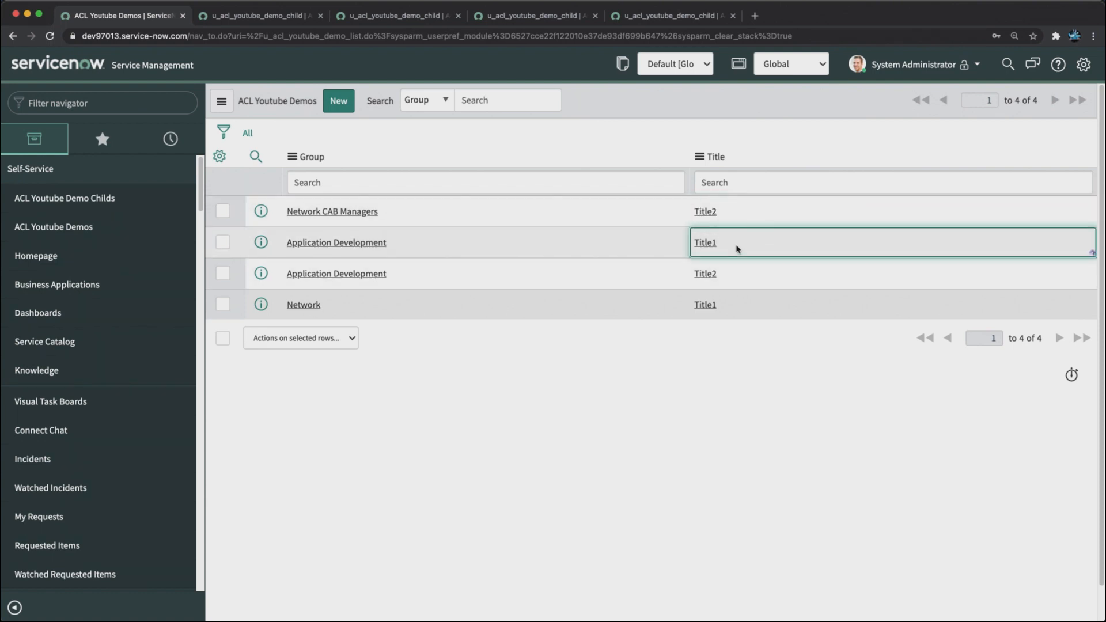
pyautogui.click(837, 240)
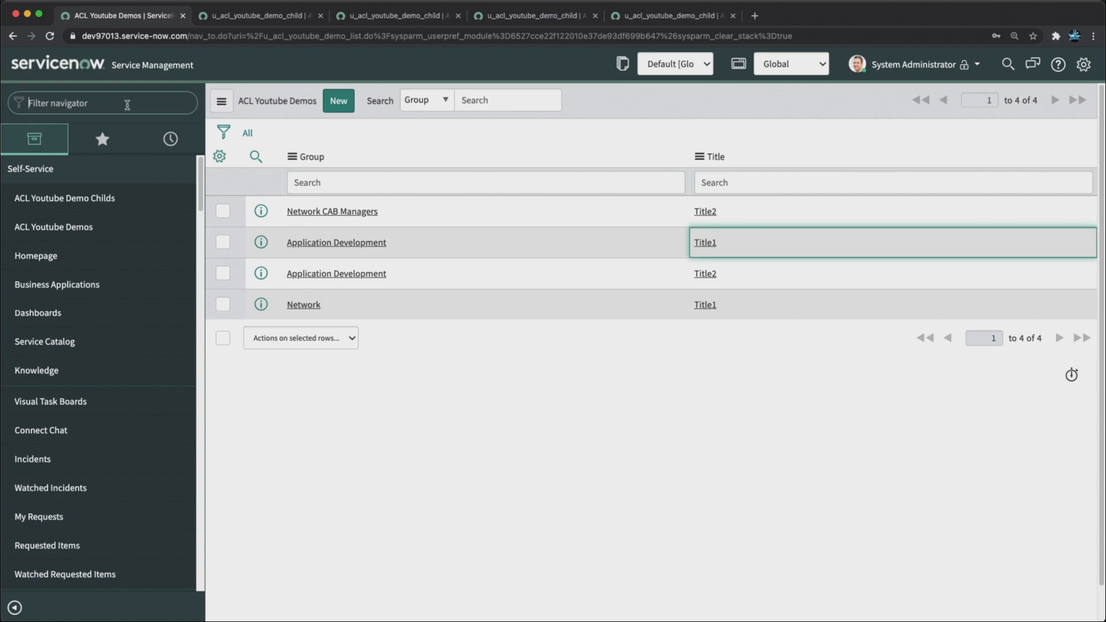
# Step: Open the user table list with sys_user.LIST, filter User ID by *acl and open the demo user's record
pyautogui.click(127, 105)
pyautogui.write('syst')
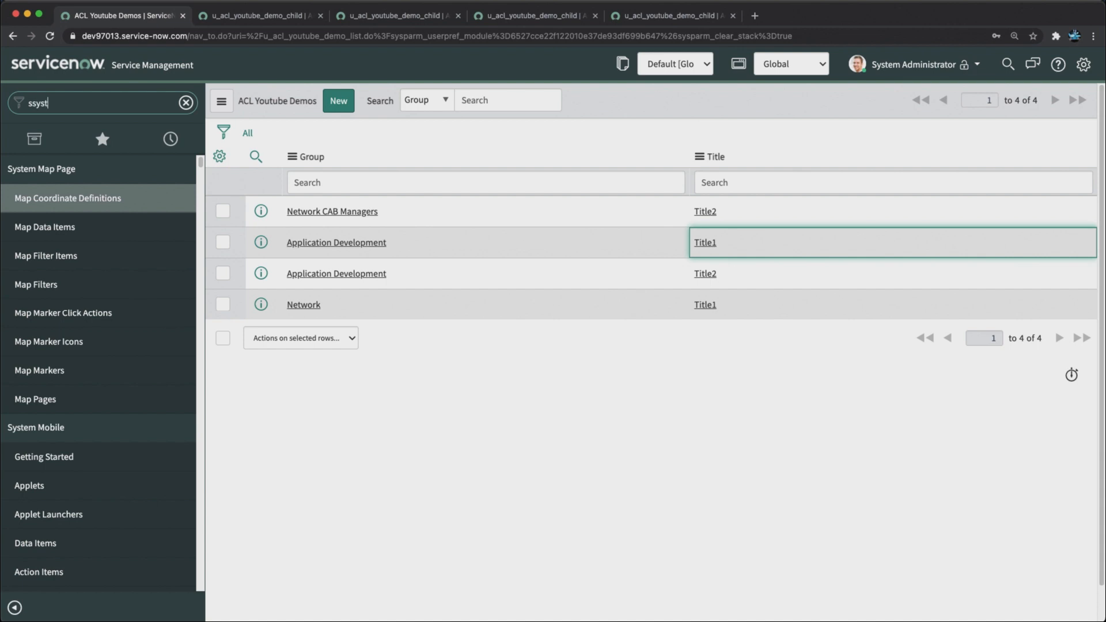
pyautogui.press('BackSpace')
pyautogui.press('BackSpace')
pyautogui.press('BackSpace')
pyautogui.write('em')
pyautogui.write('_user.')
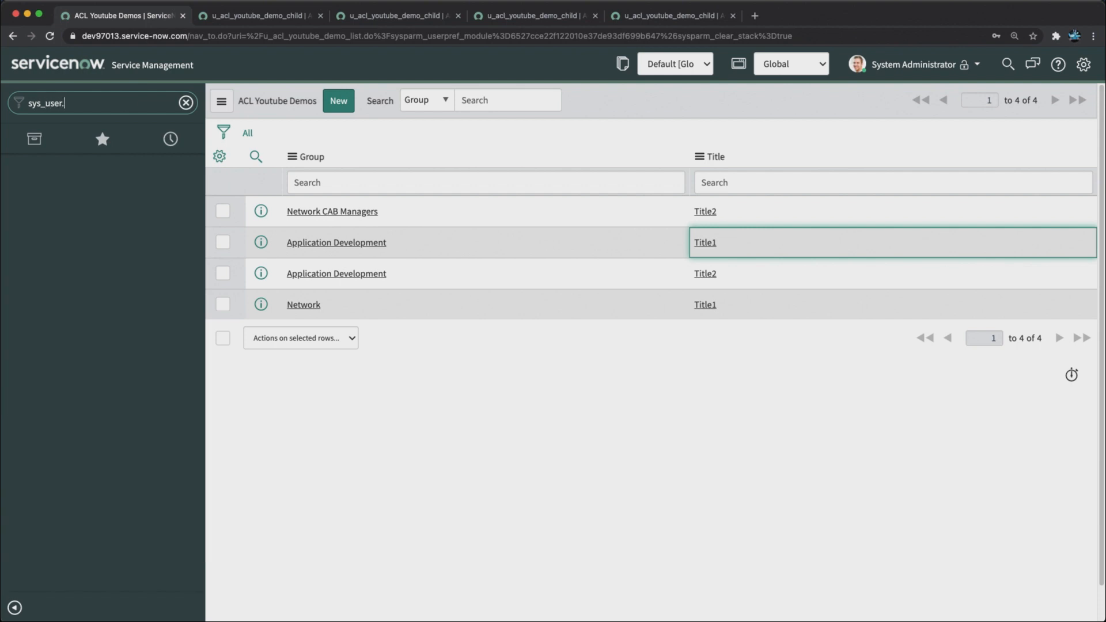
pyautogui.write('LIST')
pyautogui.press('Return')
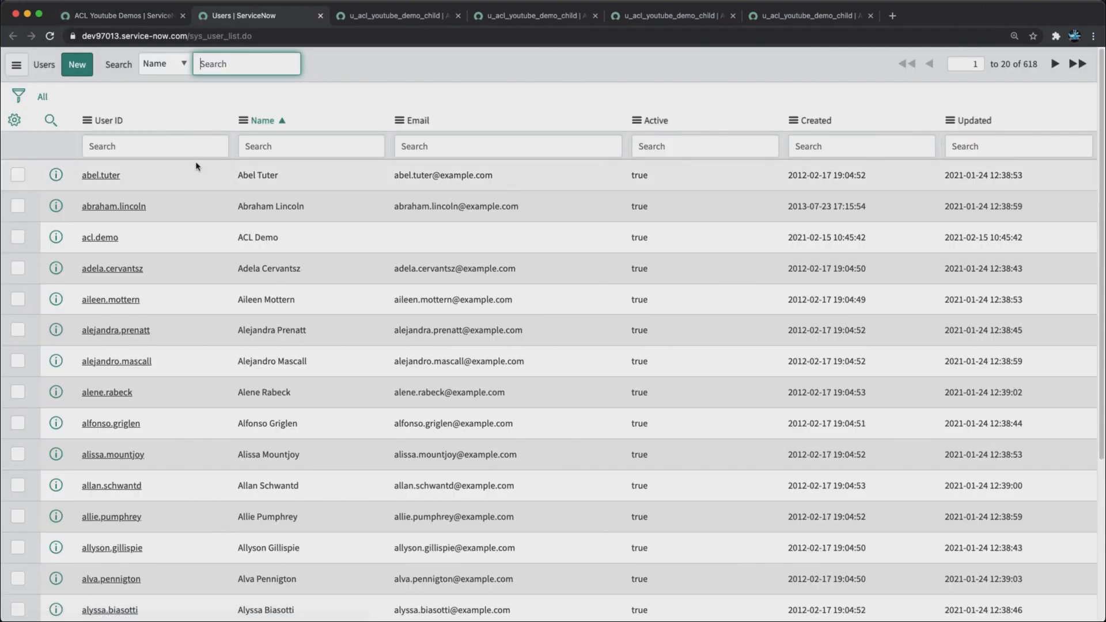
pyautogui.click(161, 147)
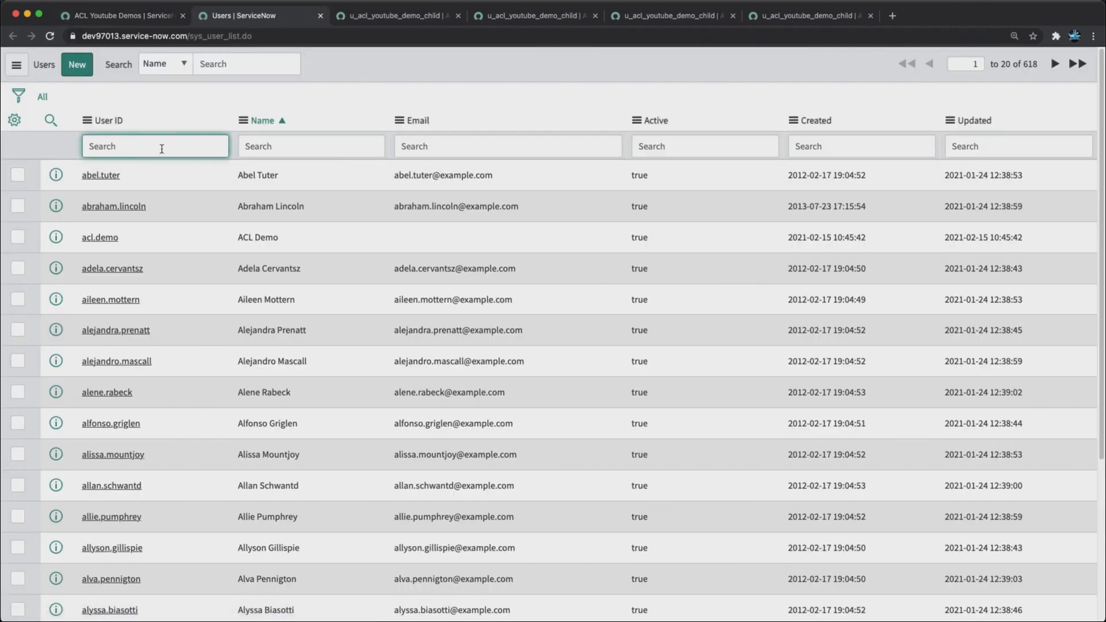
pyautogui.write('*acl')
pyautogui.press('Return')
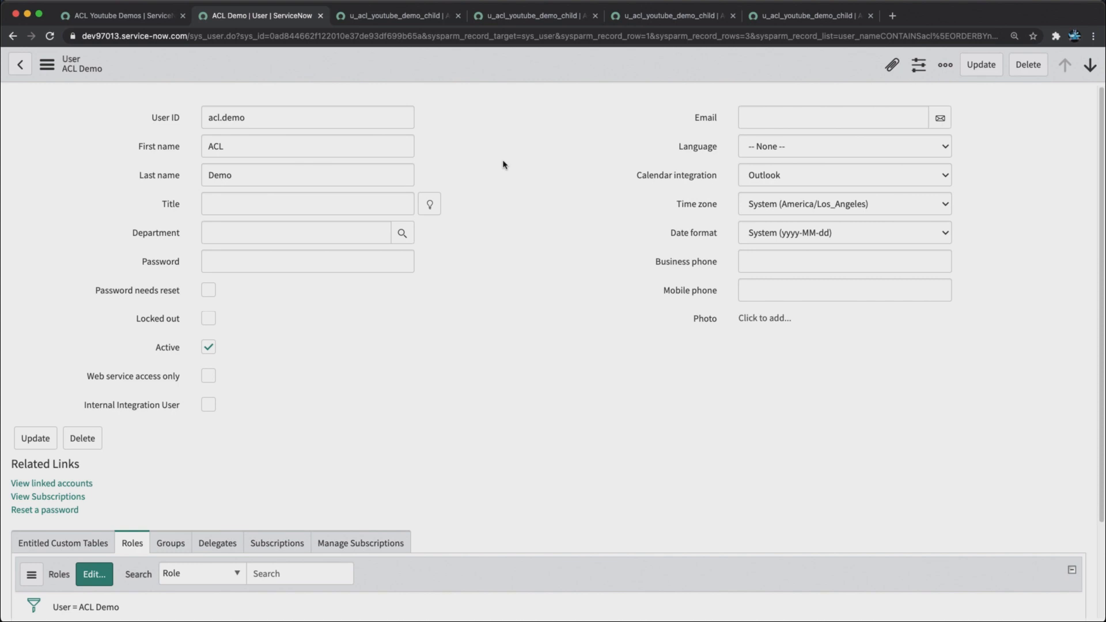
# Step: Add the role u_acl_youtube_demo_user to the demo user's roles, finding it with *acl, and save
pyautogui.scroll(-3, 313, 414)
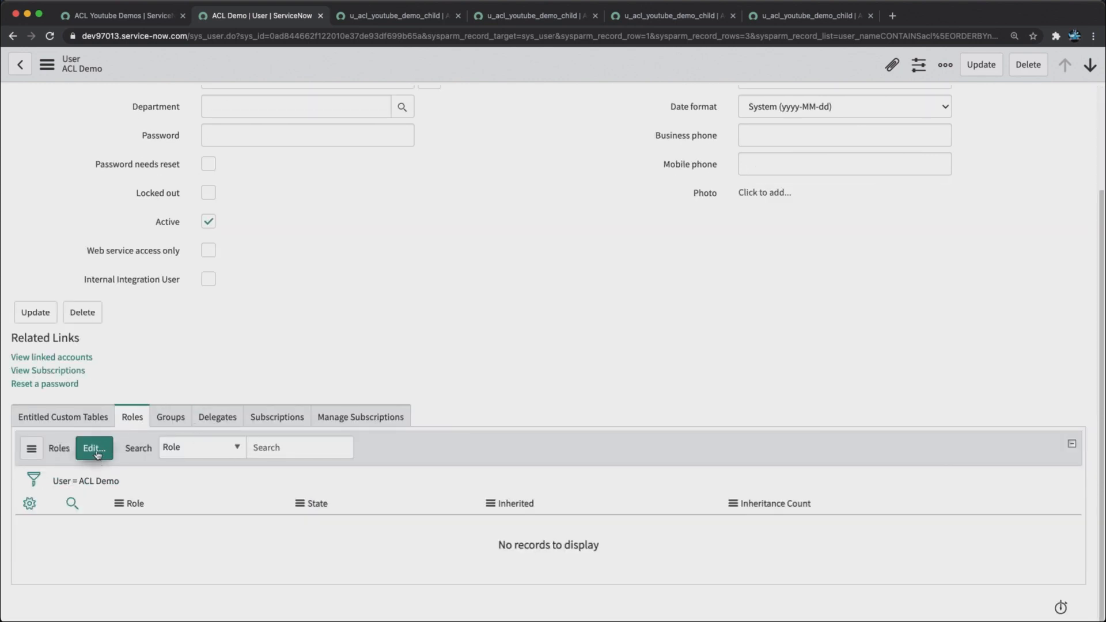
pyautogui.click(95, 450)
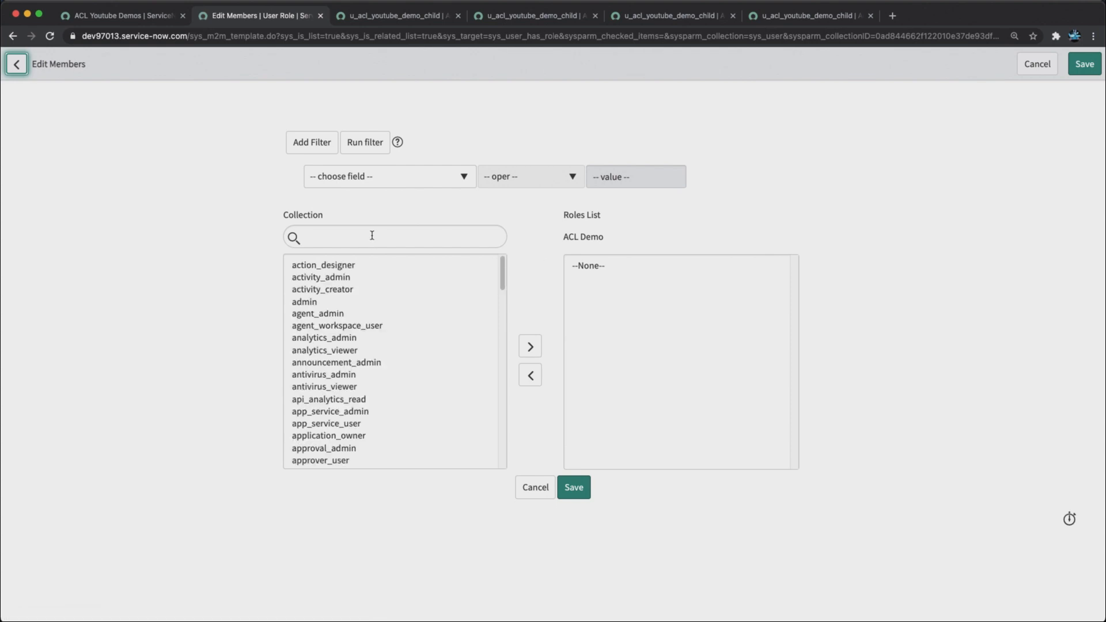
pyautogui.click(371, 235)
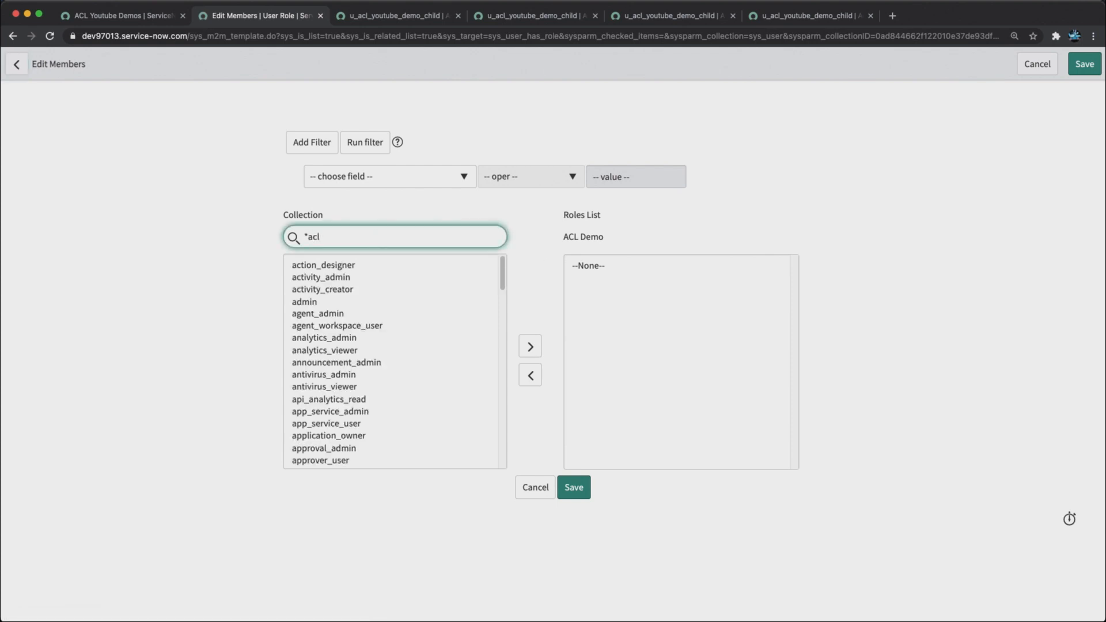
pyautogui.click(380, 277)
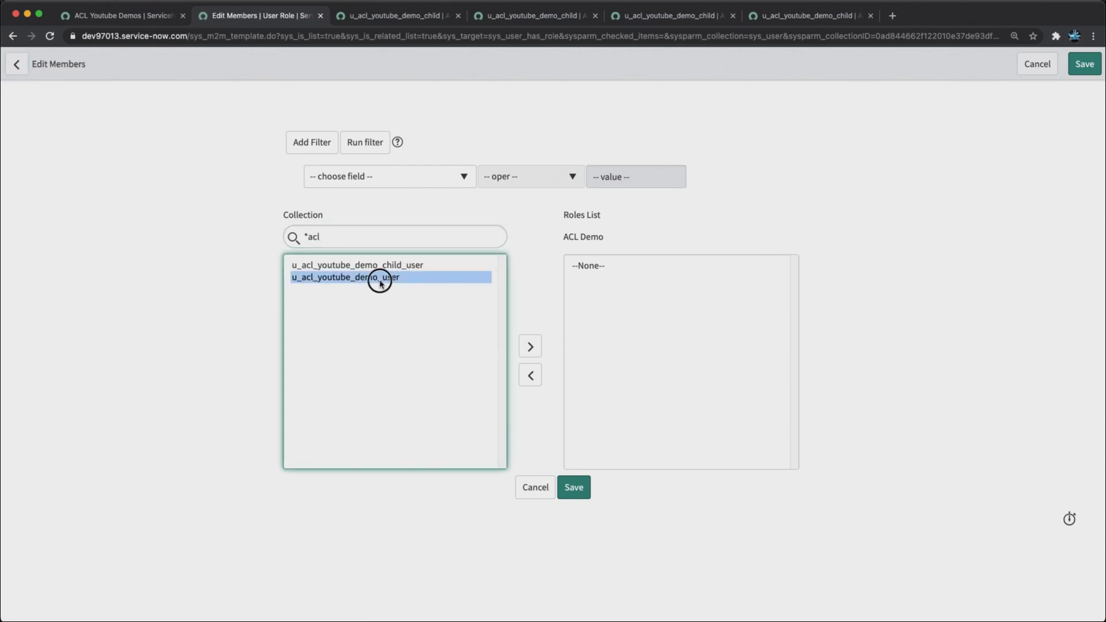
pyautogui.doubleClick(380, 278)
pyautogui.click(569, 487)
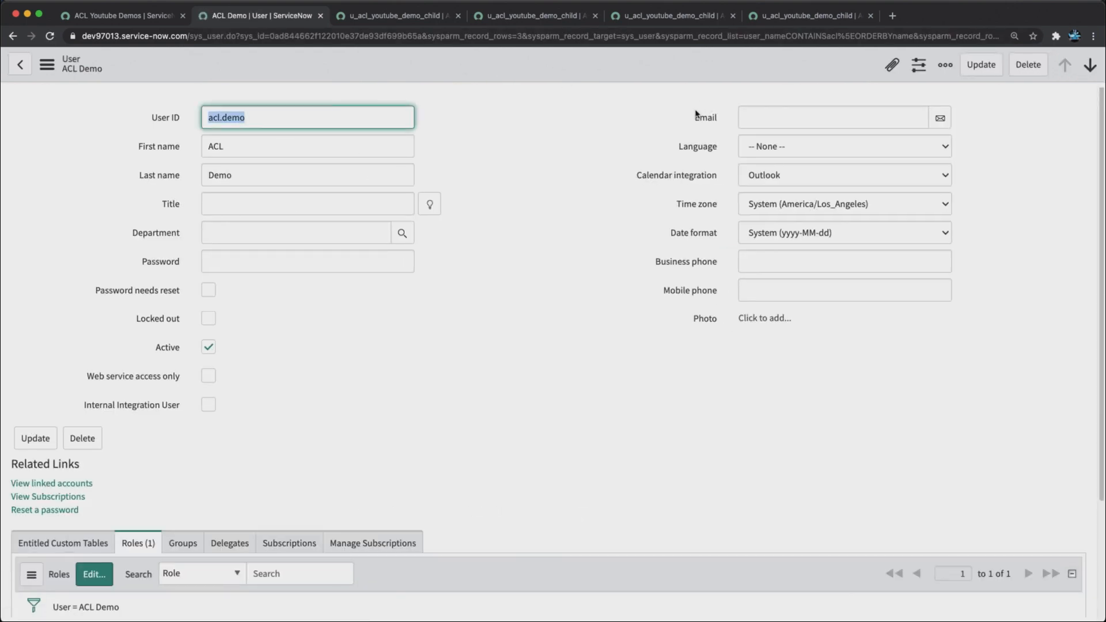
# Step: Switch to the demo user's browser, end the impersonation and impersonate the demo user again
pyautogui.press('super+Tab')
pyautogui.click(771, 17)
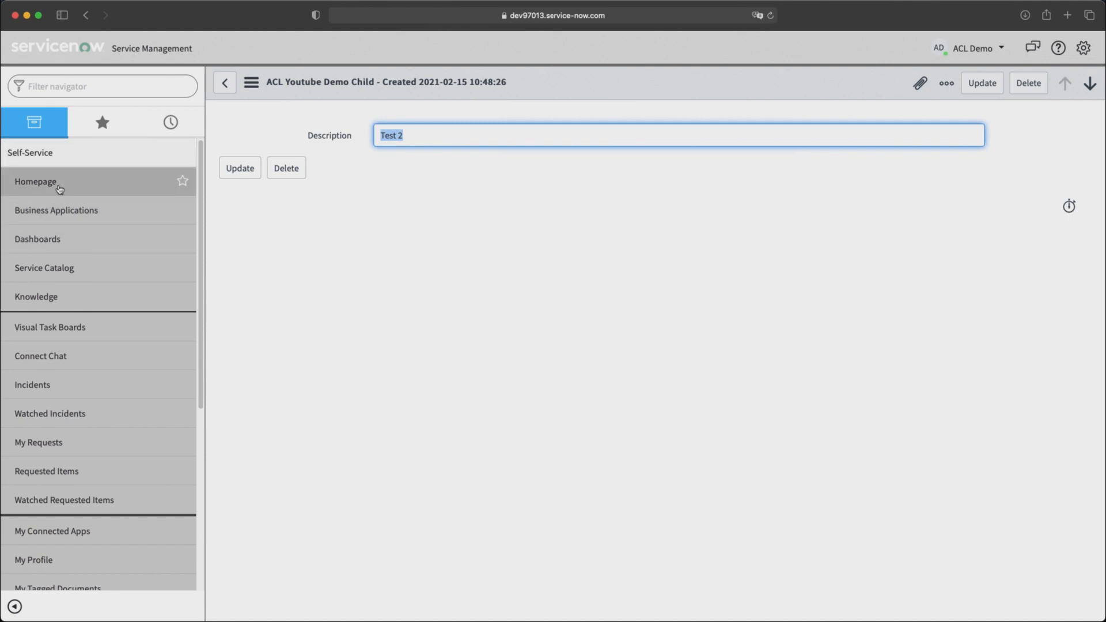
pyautogui.click(965, 50)
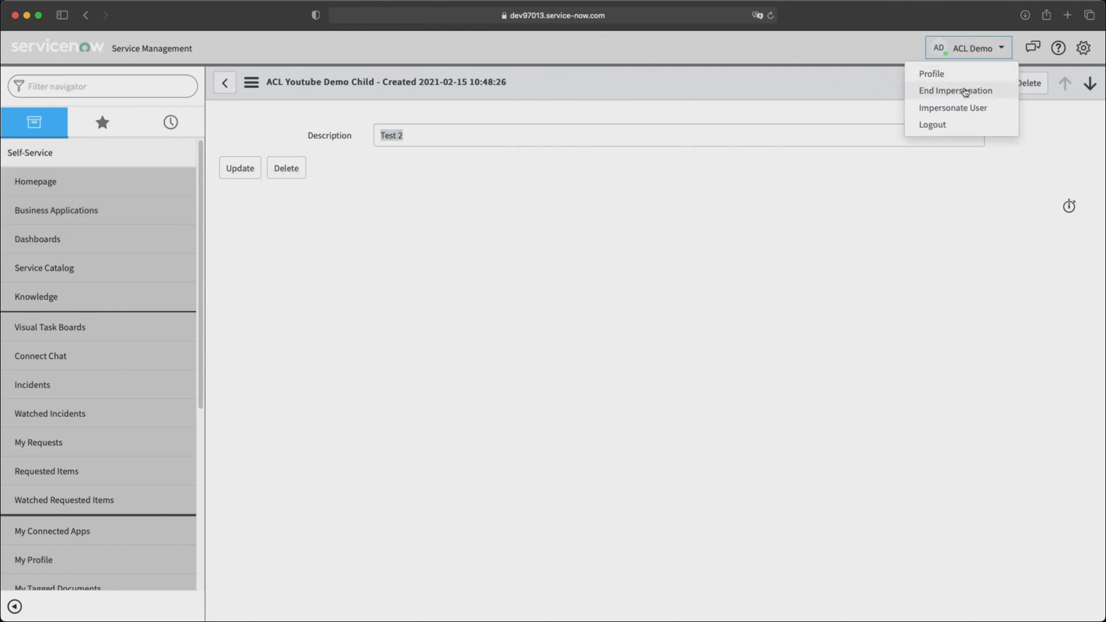
pyautogui.click(965, 92)
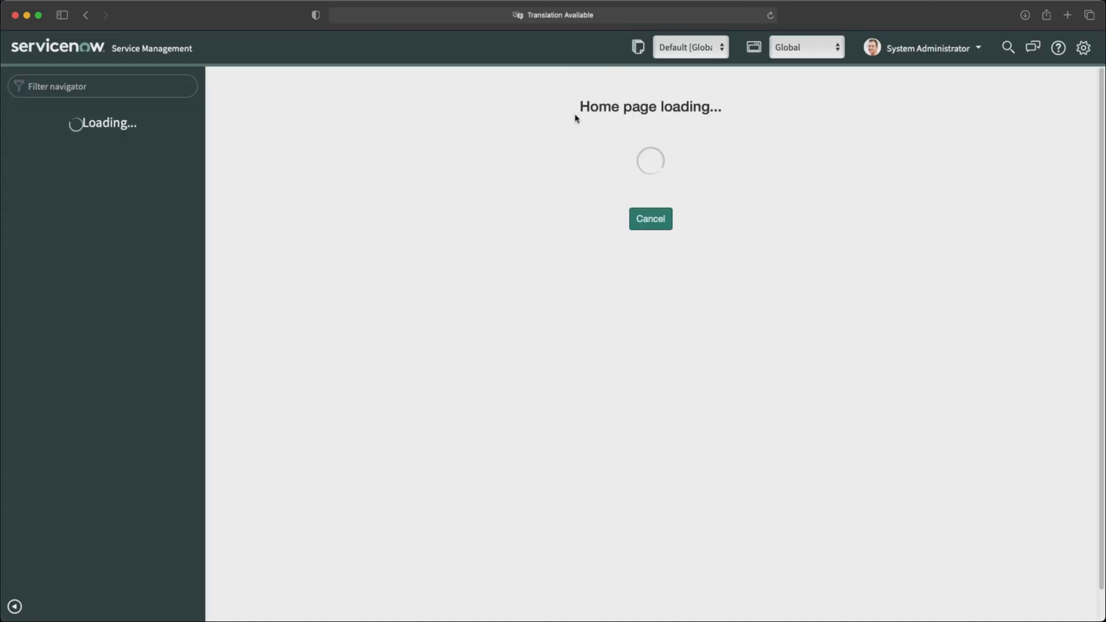
pyautogui.click(936, 49)
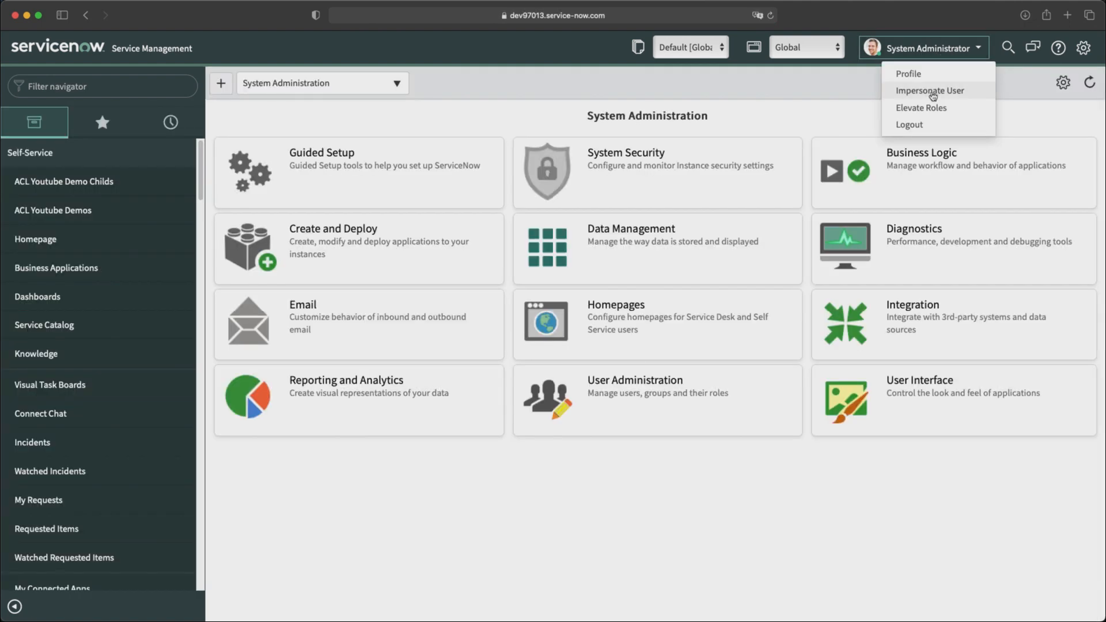
pyautogui.click(933, 96)
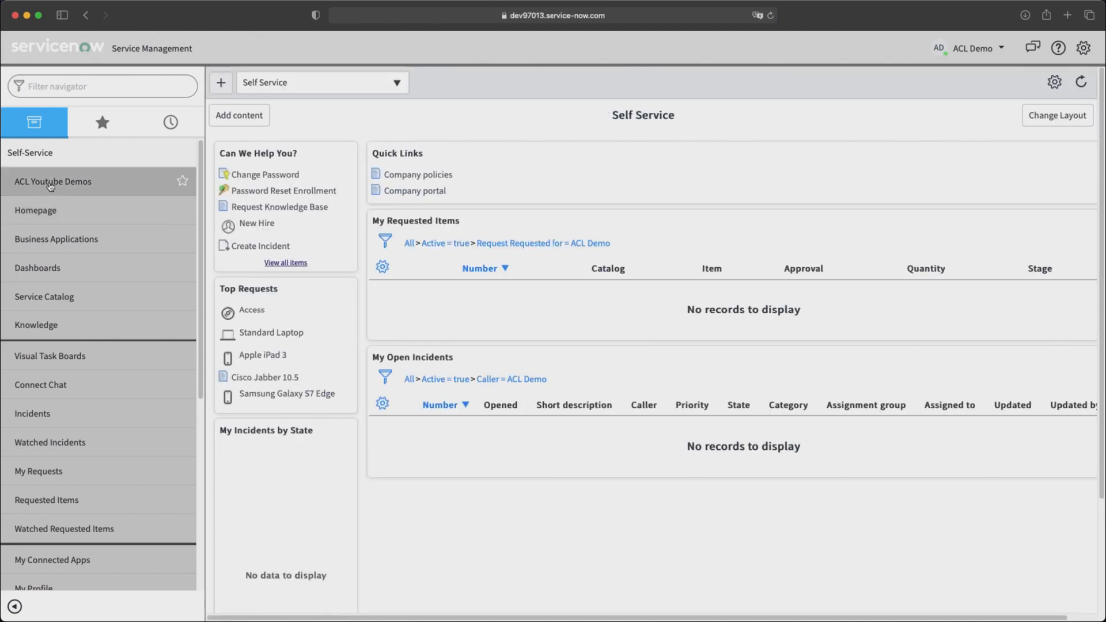
# Step: Open the ACL Youtube Demos list as the demo user and check inline editing of Title in each row, cancelling the edits
pyautogui.click(51, 183)
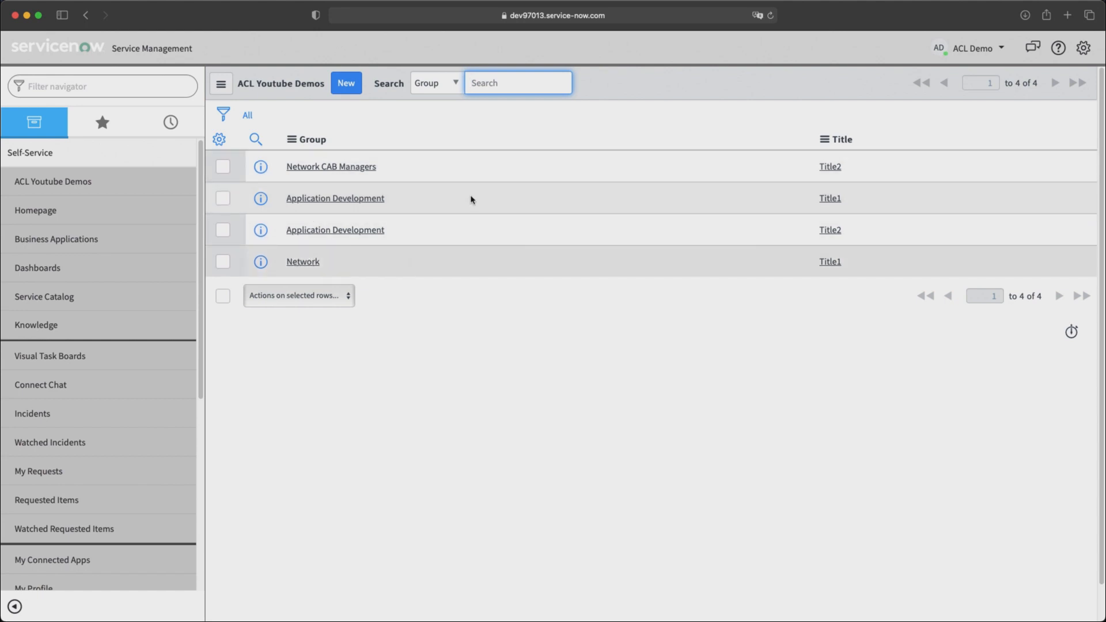
pyautogui.click(859, 167)
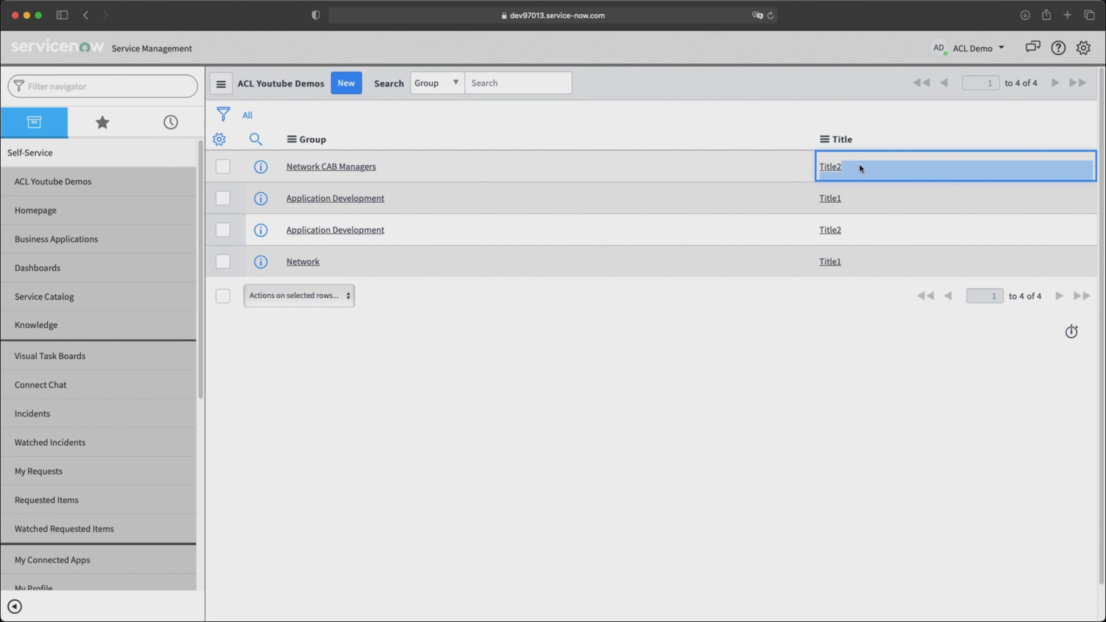
pyautogui.doubleClick(860, 168)
pyautogui.click(856, 202)
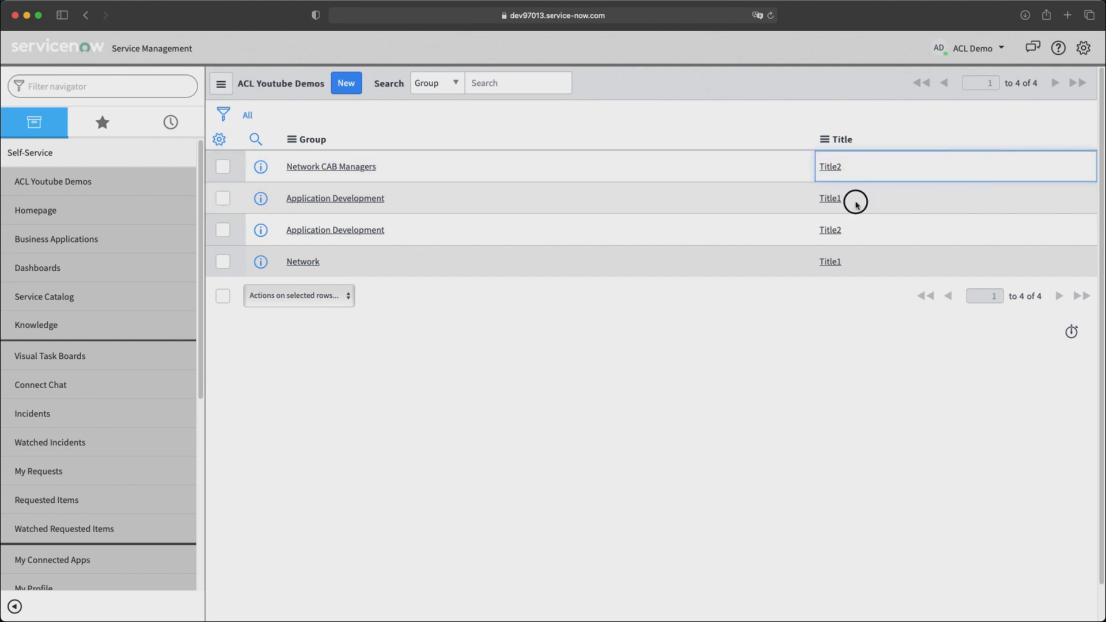
pyautogui.click(858, 227)
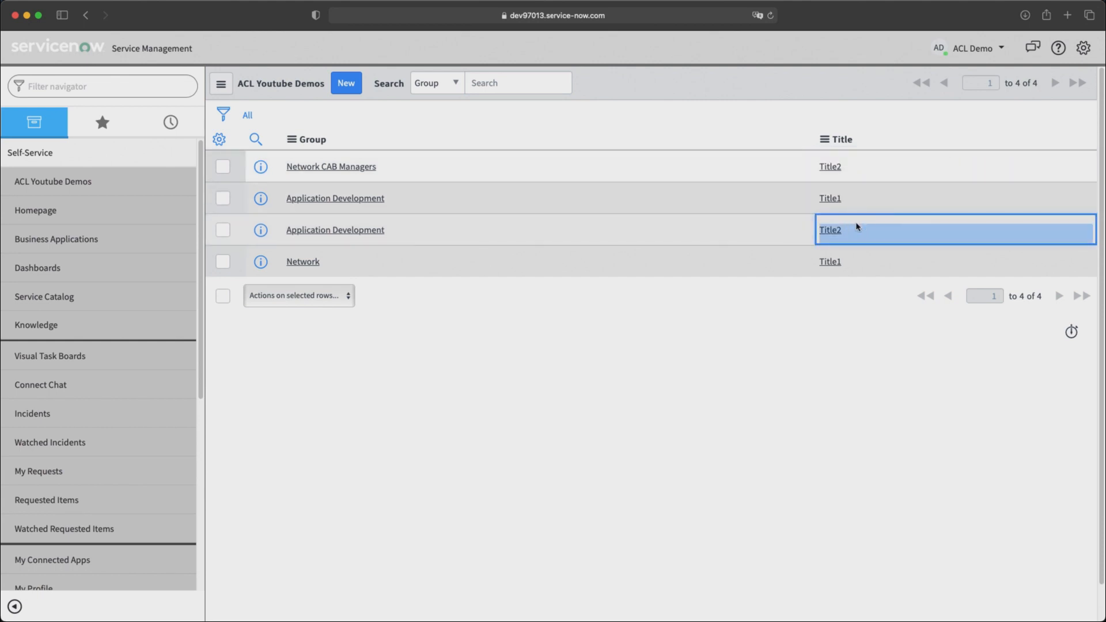
pyautogui.click(847, 266)
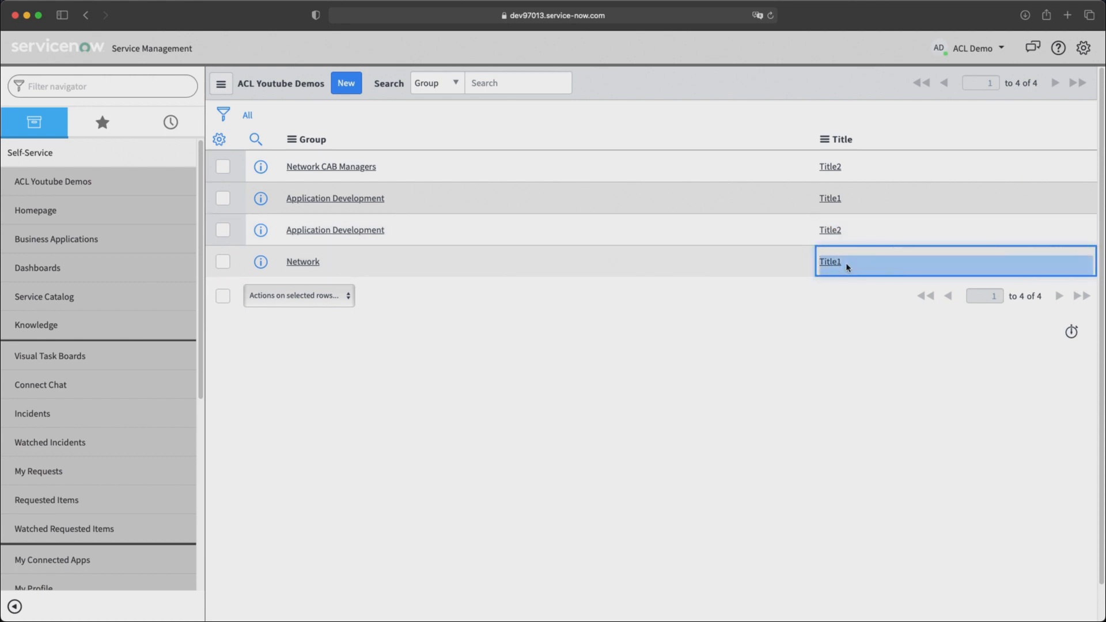
pyautogui.doubleClick(858, 260)
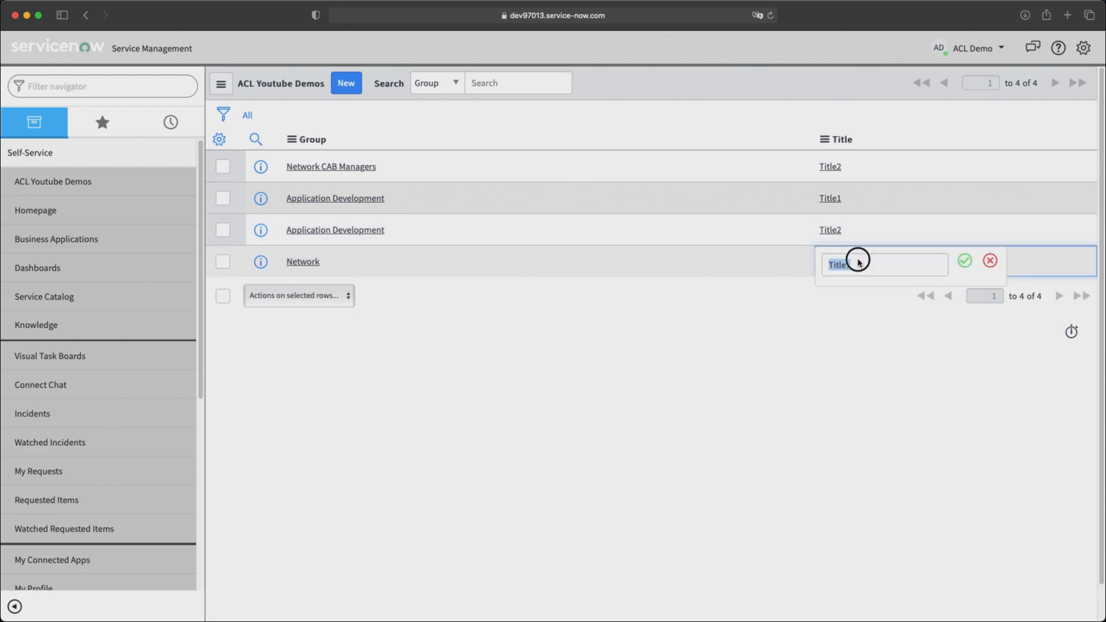
pyautogui.click(862, 228)
pyautogui.doubleClick(862, 229)
pyautogui.doubleClick(863, 202)
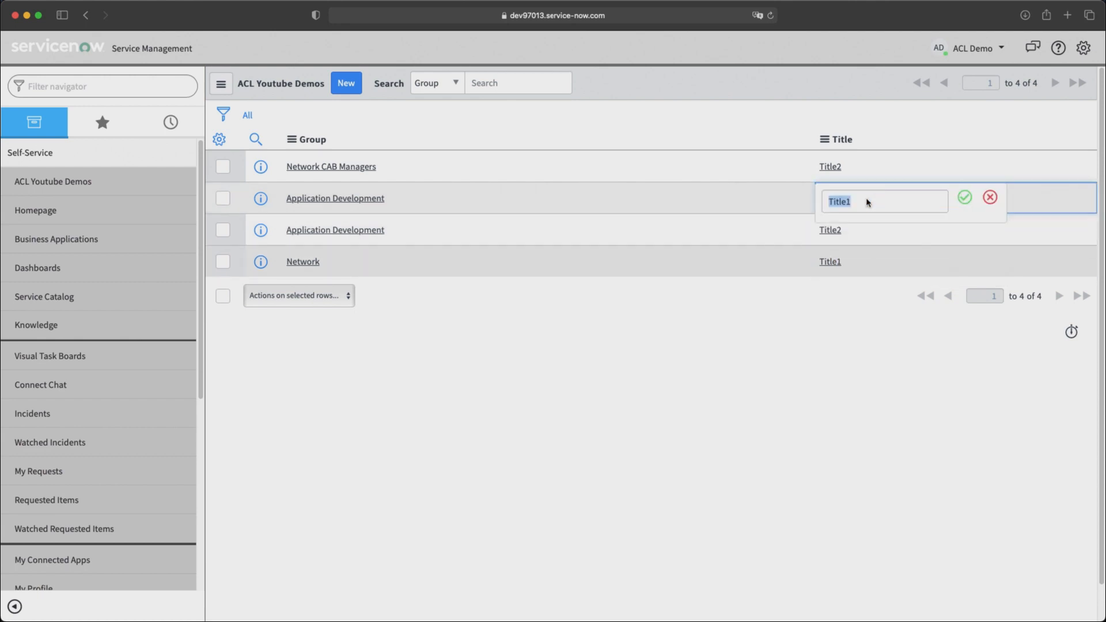
pyautogui.click(988, 199)
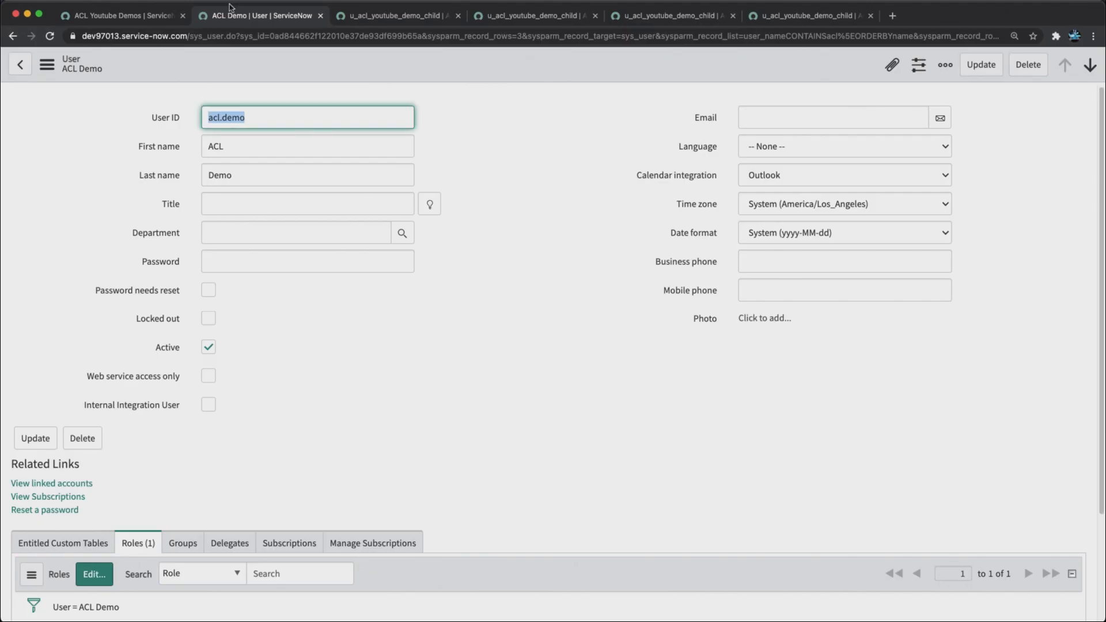
# Step: In the administrator's browser, open the access controls configured for the ACL Youtube Demo parent table from its list
pyautogui.click(113, 17)
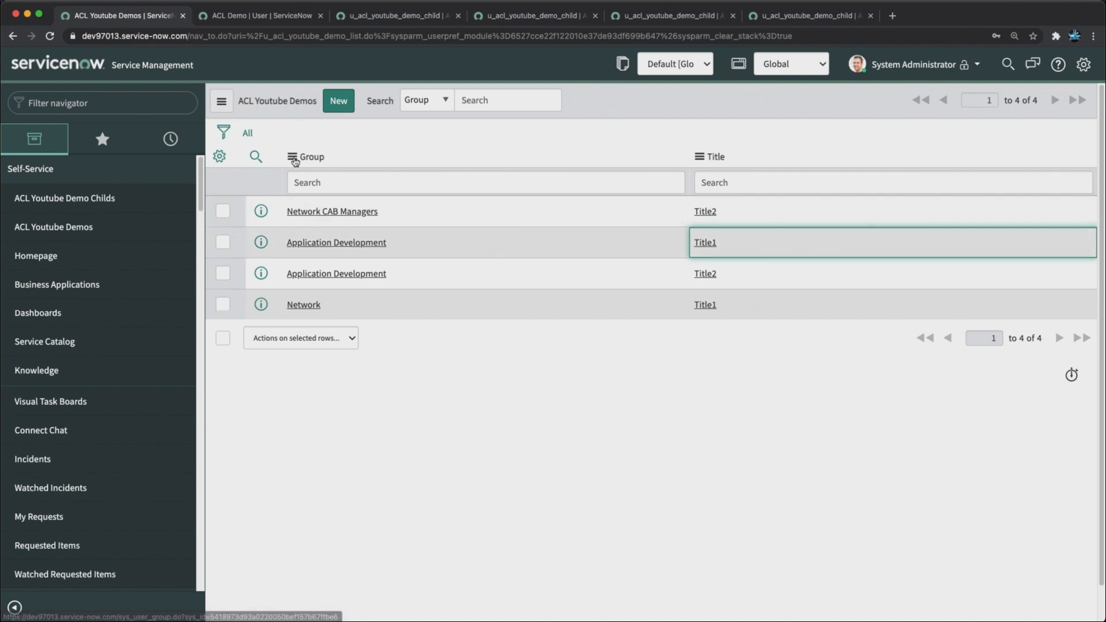
pyautogui.click(292, 156)
pyautogui.moveTo(402, 284)
pyautogui.click(455, 378)
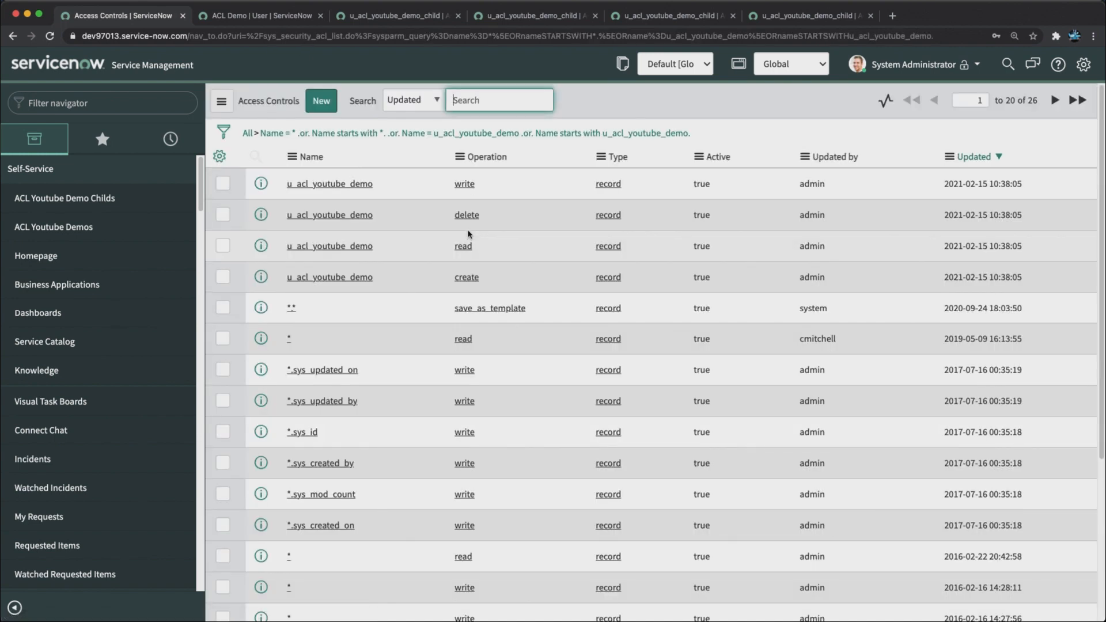
# Step: Start a new access control record with the write operation for the table ACL Youtube Demo [u_acl_youtube_demo]
pyautogui.click(323, 101)
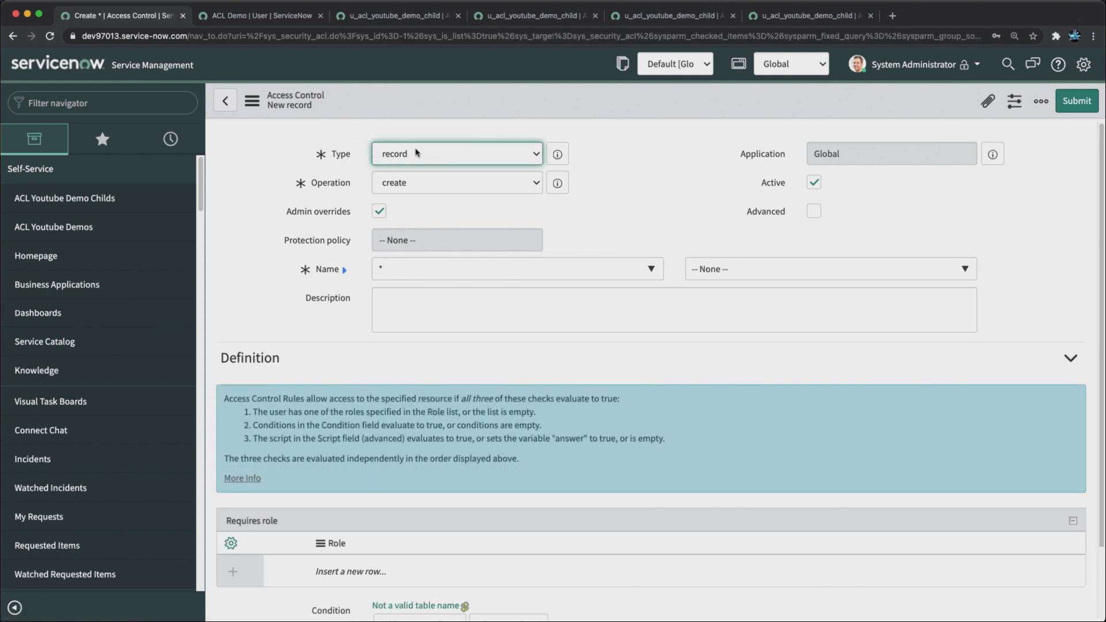
pyautogui.click(416, 186)
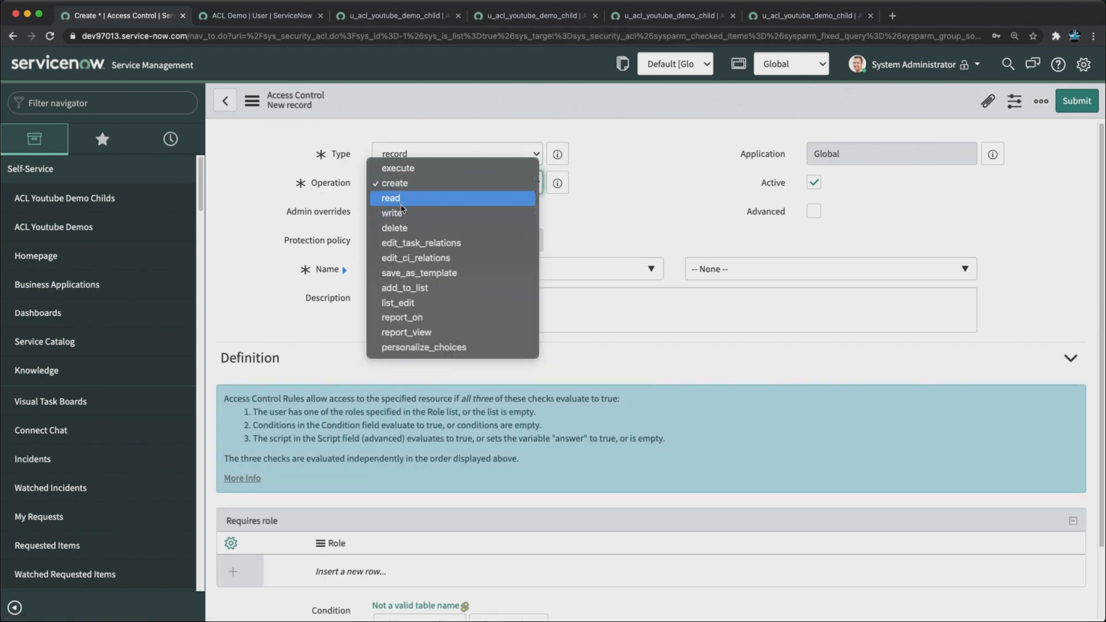
pyautogui.click(399, 212)
pyautogui.press('Tab')
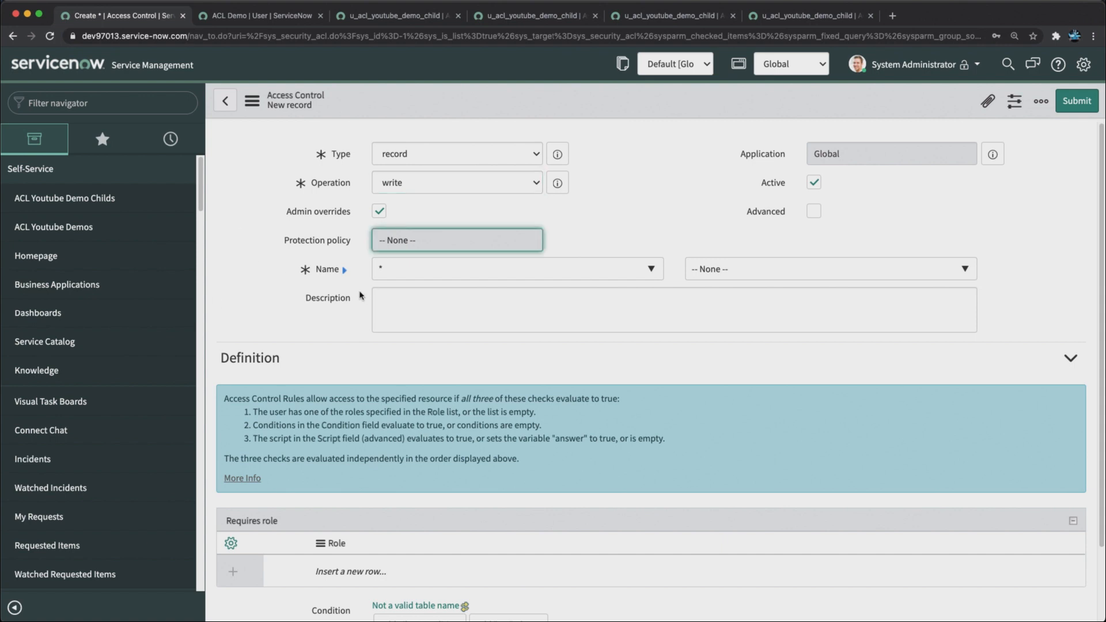
pyautogui.click(412, 273)
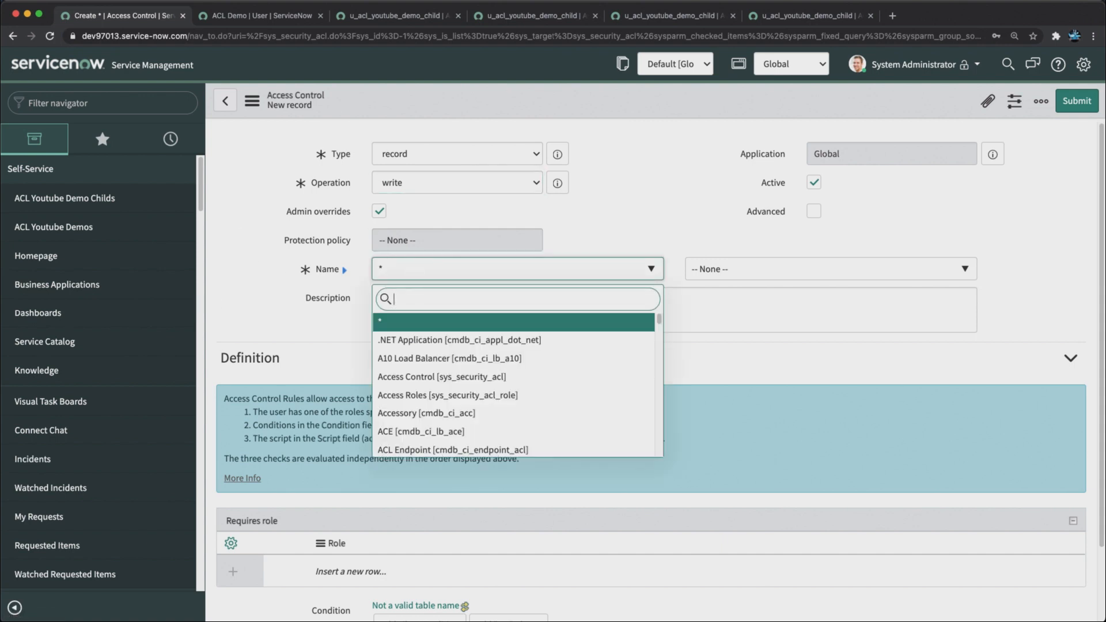
pyautogui.write('acl')
pyautogui.press('Down')
pyautogui.press('Down')
pyautogui.press('Down')
pyautogui.press('Down')
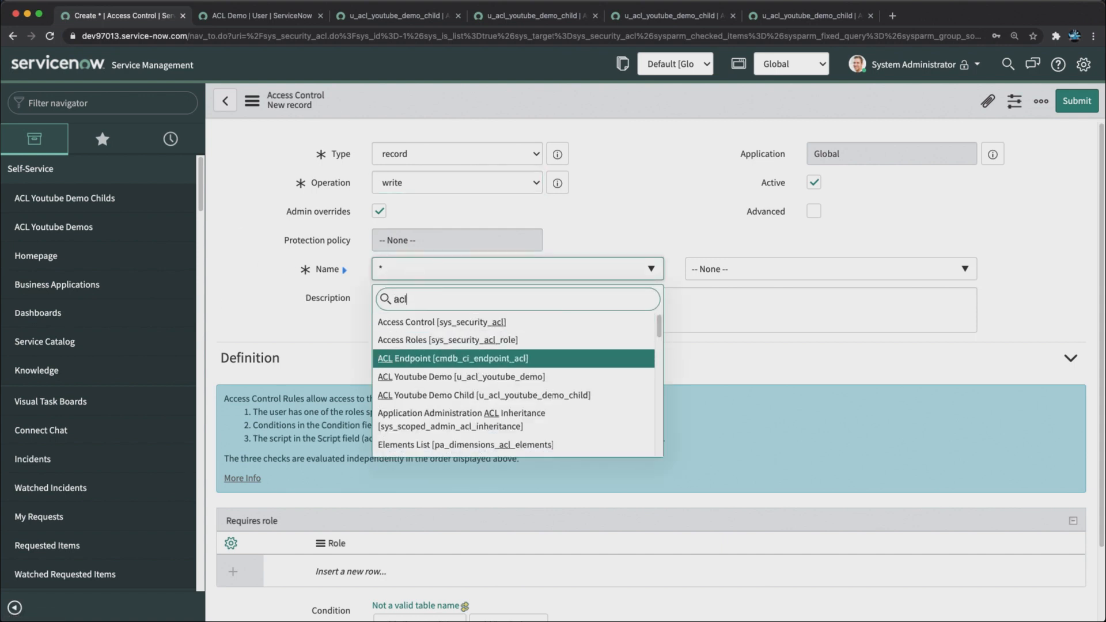
pyautogui.press('Up')
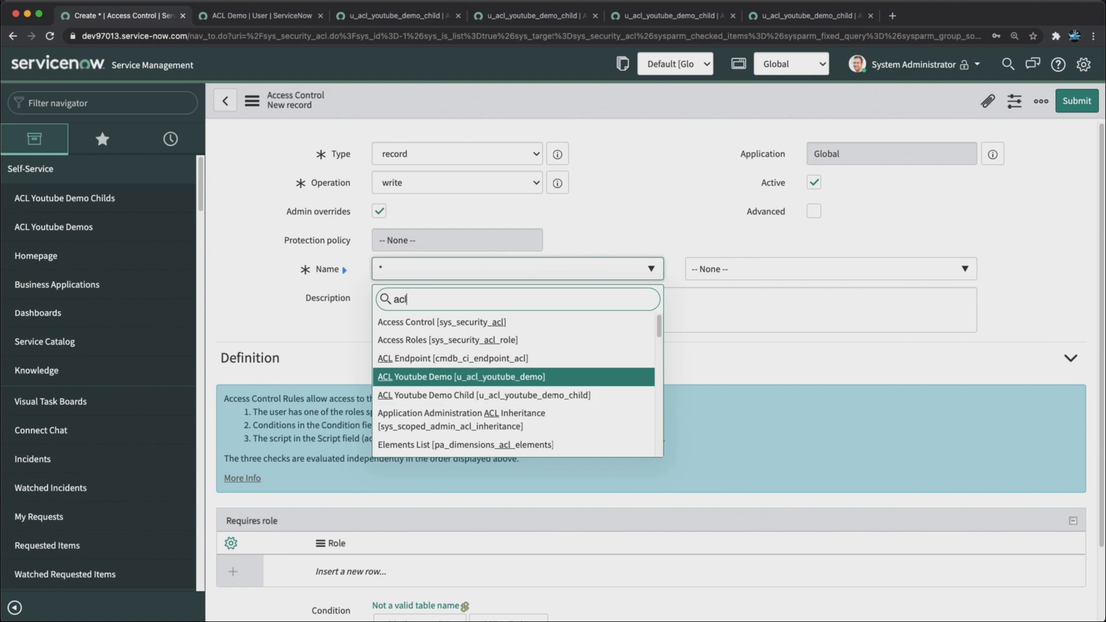
pyautogui.press('Return')
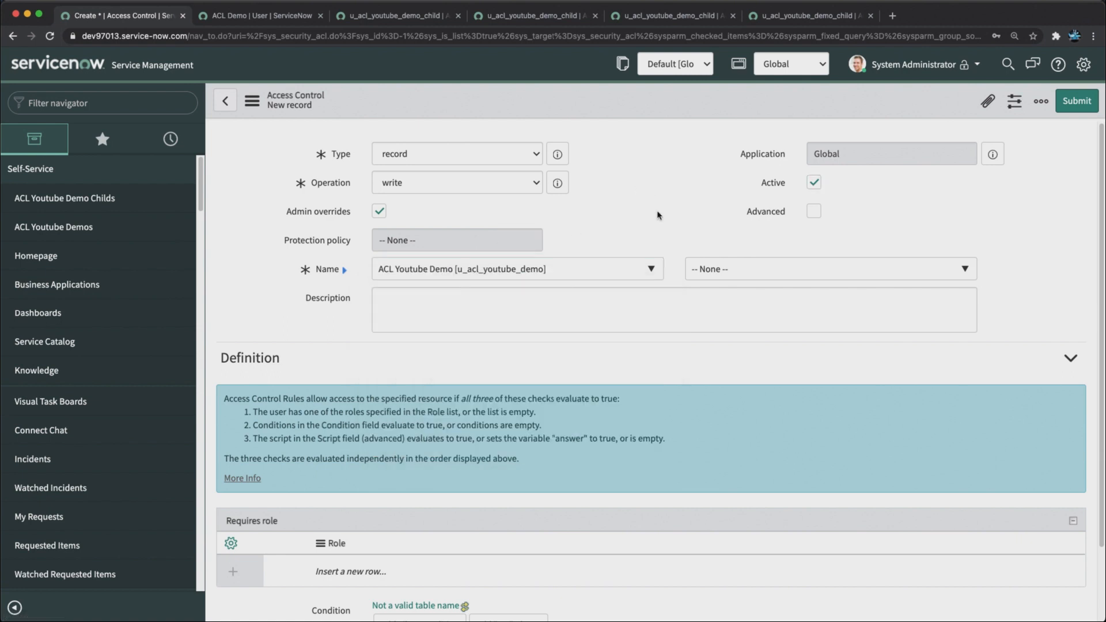
# Step: Restrict the new access control to the Title field of the ACL Youtube Demo table
pyautogui.click(747, 266)
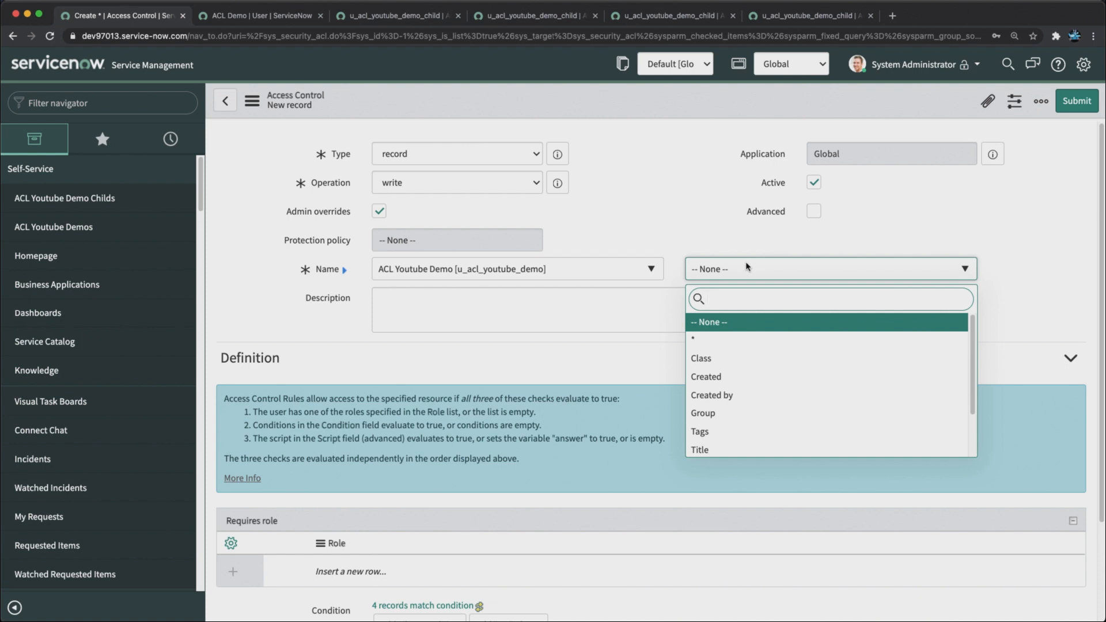
pyautogui.scroll(-2, 774, 392)
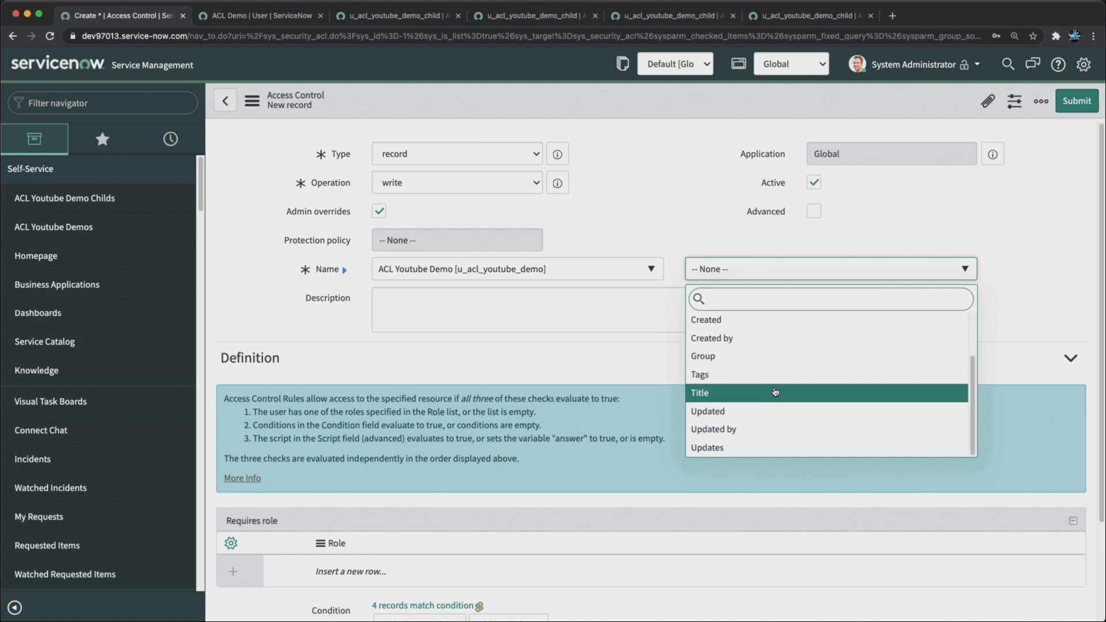
pyautogui.scroll(2, 775, 391)
pyautogui.scroll(-1, 774, 390)
pyautogui.click(730, 391)
# Step: Require the role u_acl_youtube_demo_child_user, finding it with *acl, then save the access control and continue past the security rules check
pyautogui.scroll(-2, 397, 489)
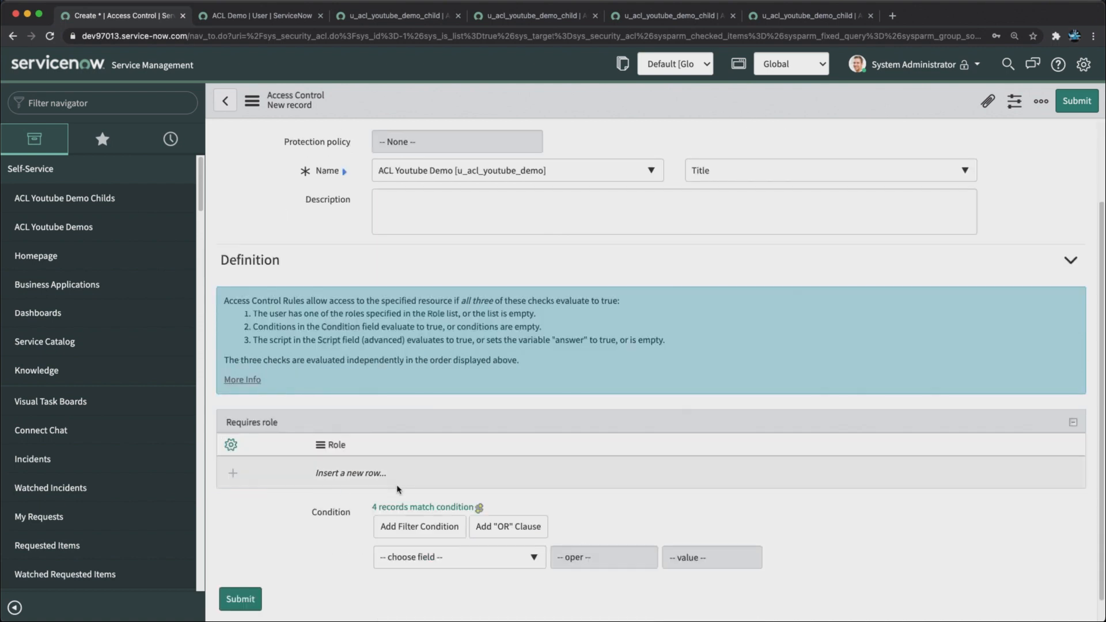
pyautogui.click(340, 468)
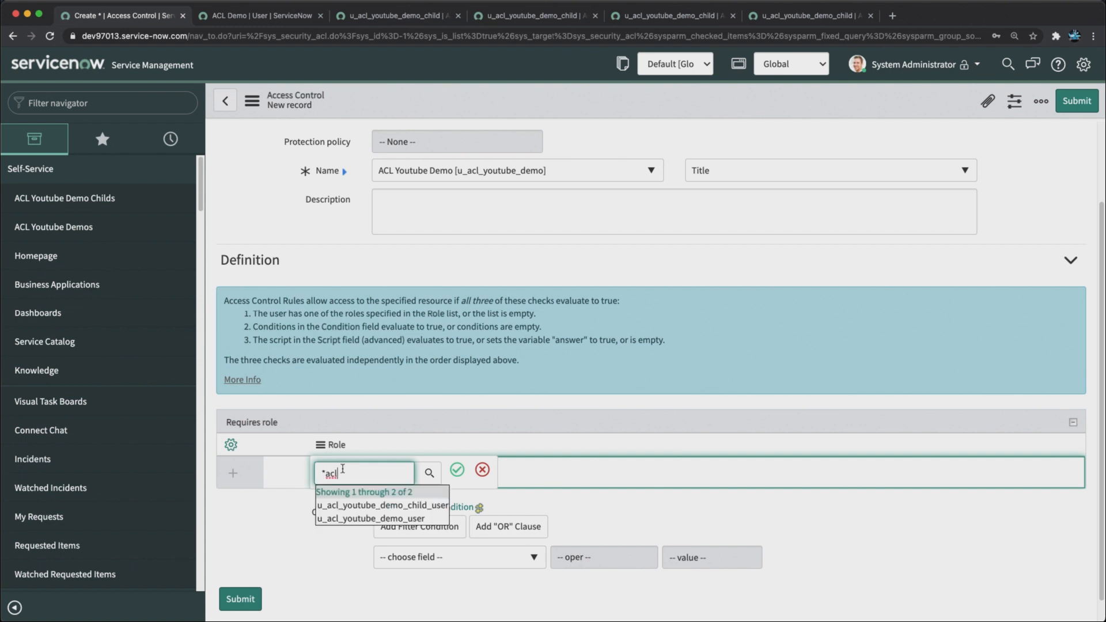
pyautogui.click(387, 506)
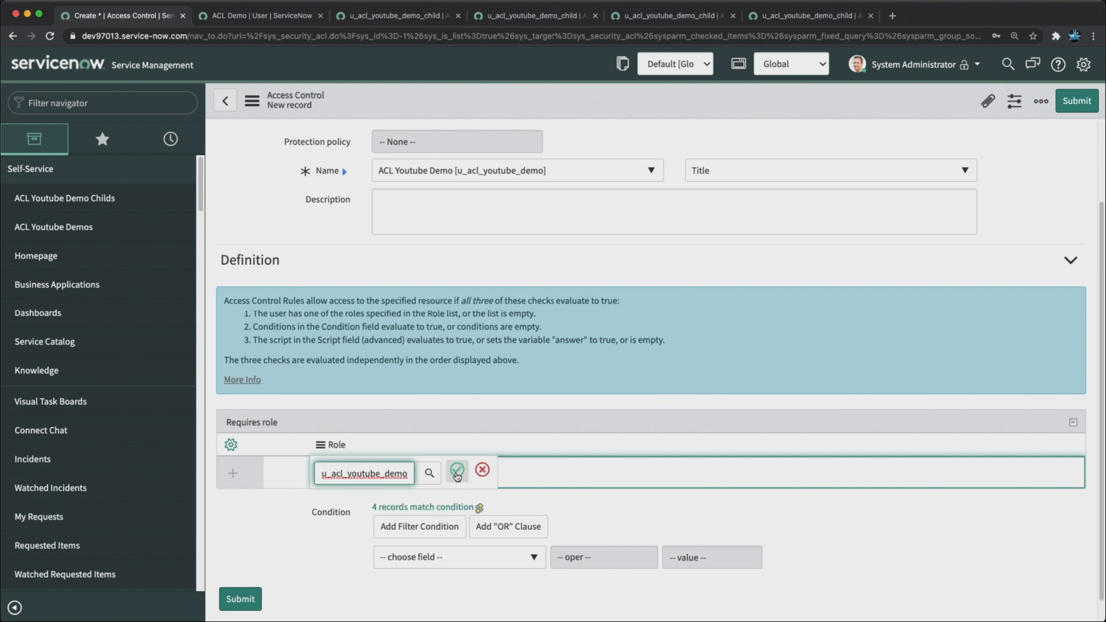
pyautogui.click(456, 470)
pyautogui.rightClick(592, 104)
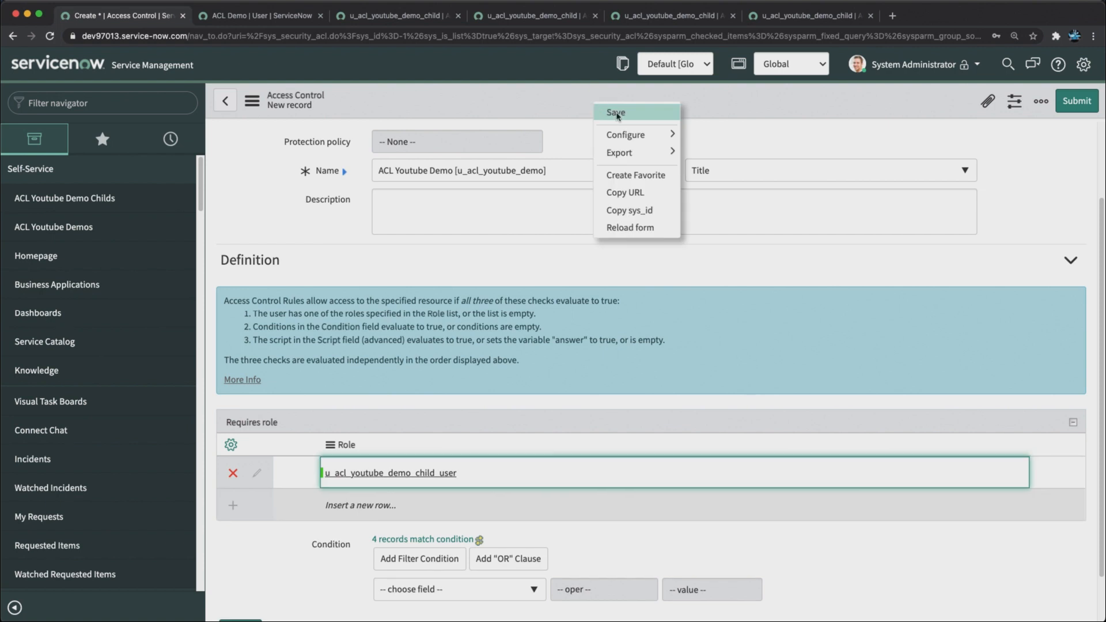
pyautogui.click(616, 113)
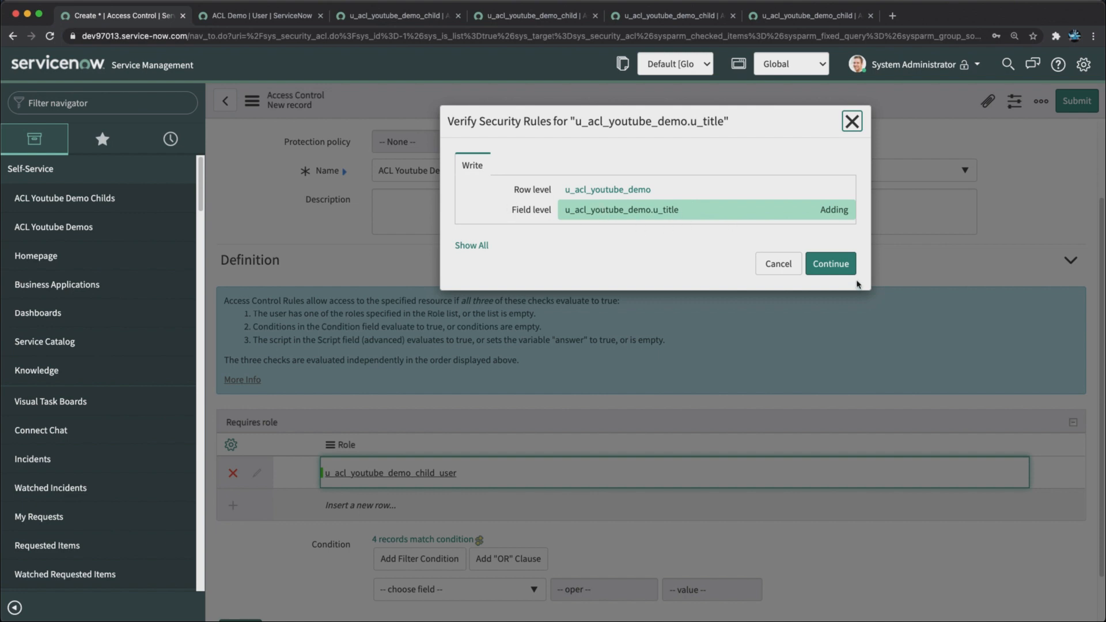
pyautogui.click(825, 269)
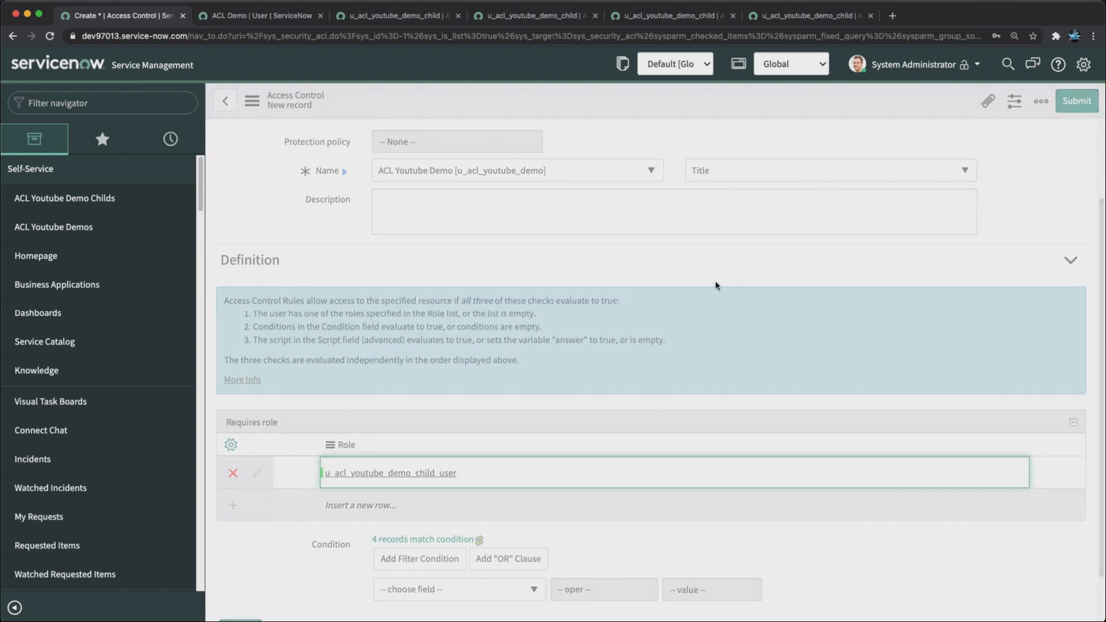
# Step: In the demo user's browser, reload the ACL Youtube Demos list and inspect the Network/Title1 and Application Development/Title2 records, returning to the list
pyautogui.press('super+Tab')
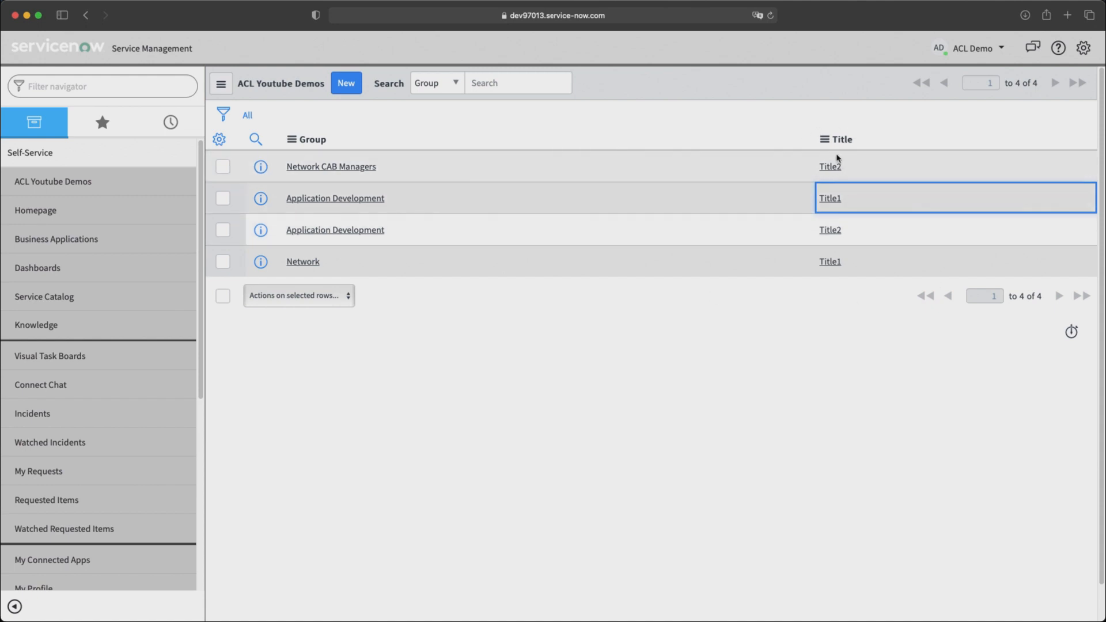
pyautogui.click(770, 15)
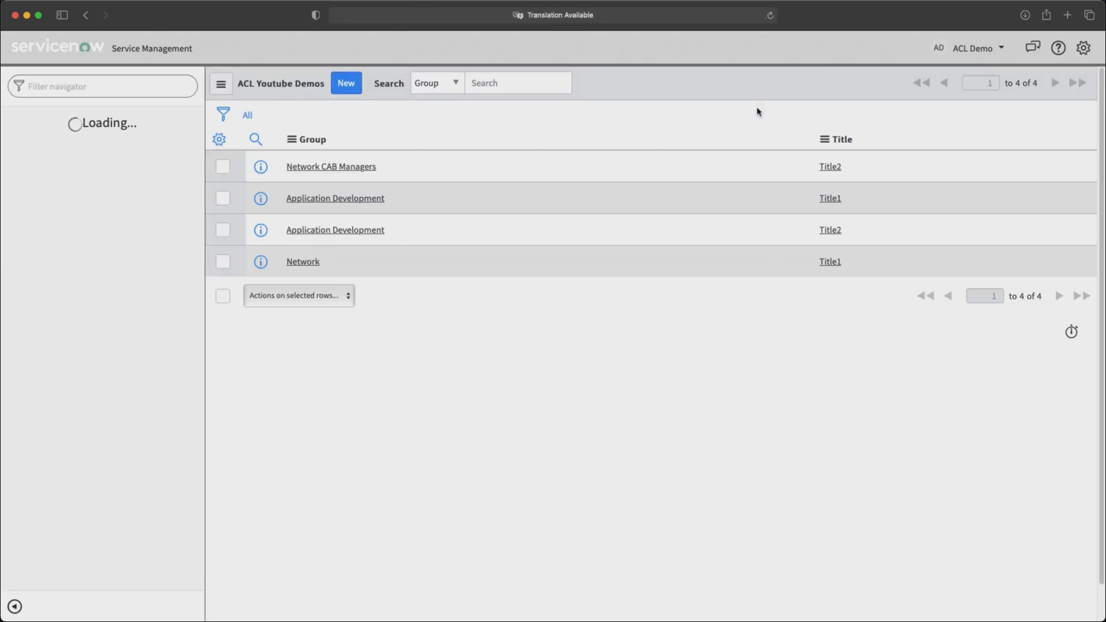
pyautogui.click(261, 262)
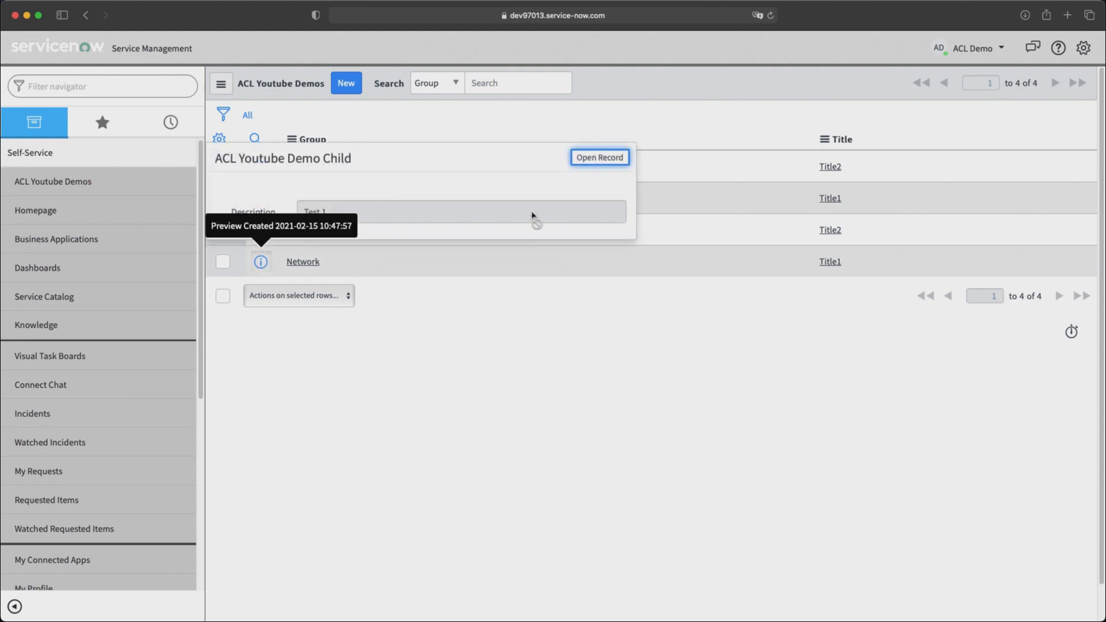
pyautogui.click(593, 156)
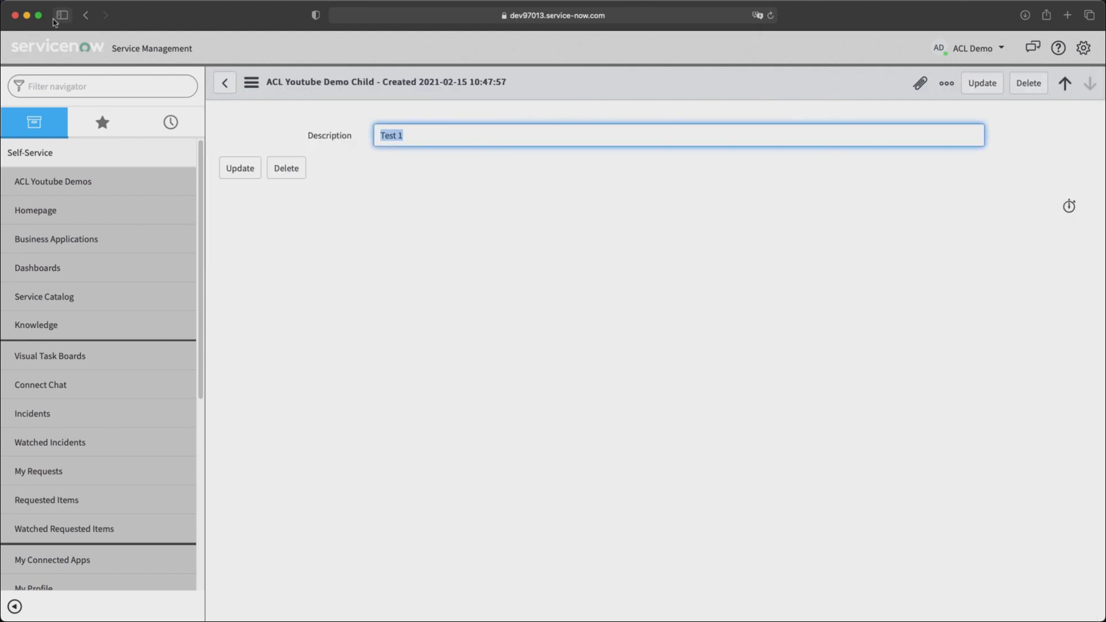
pyautogui.click(85, 15)
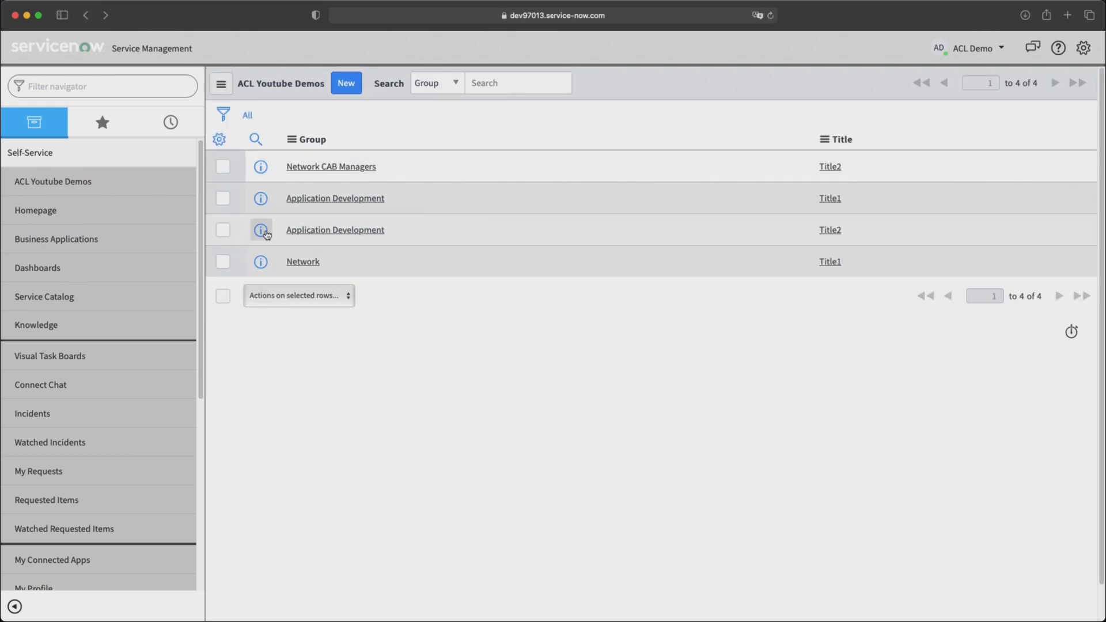
pyautogui.click(265, 232)
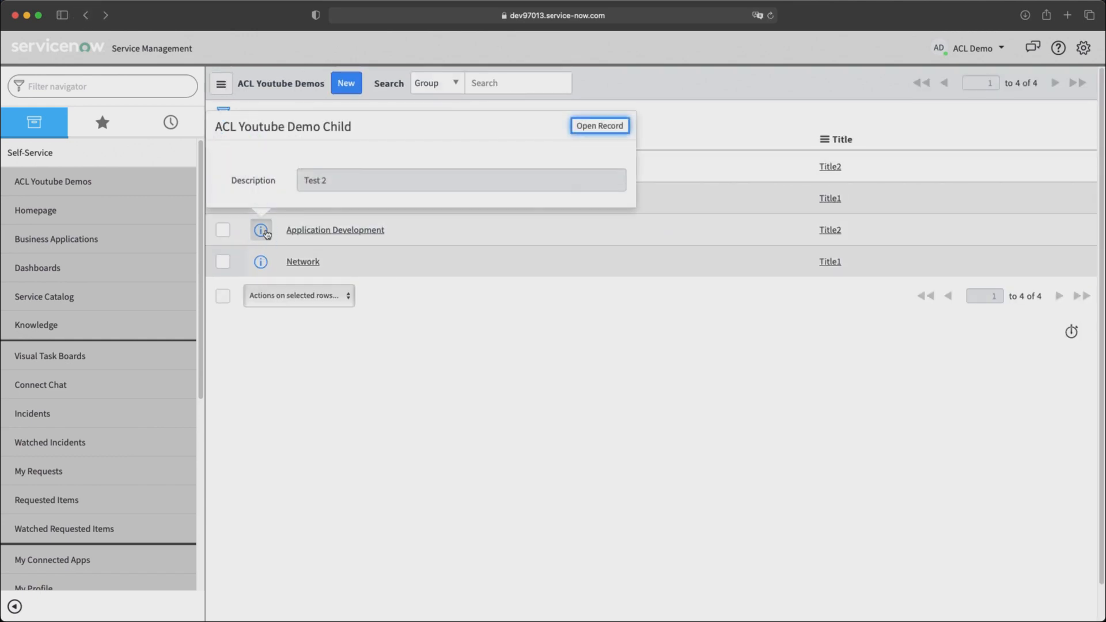
pyautogui.click(600, 126)
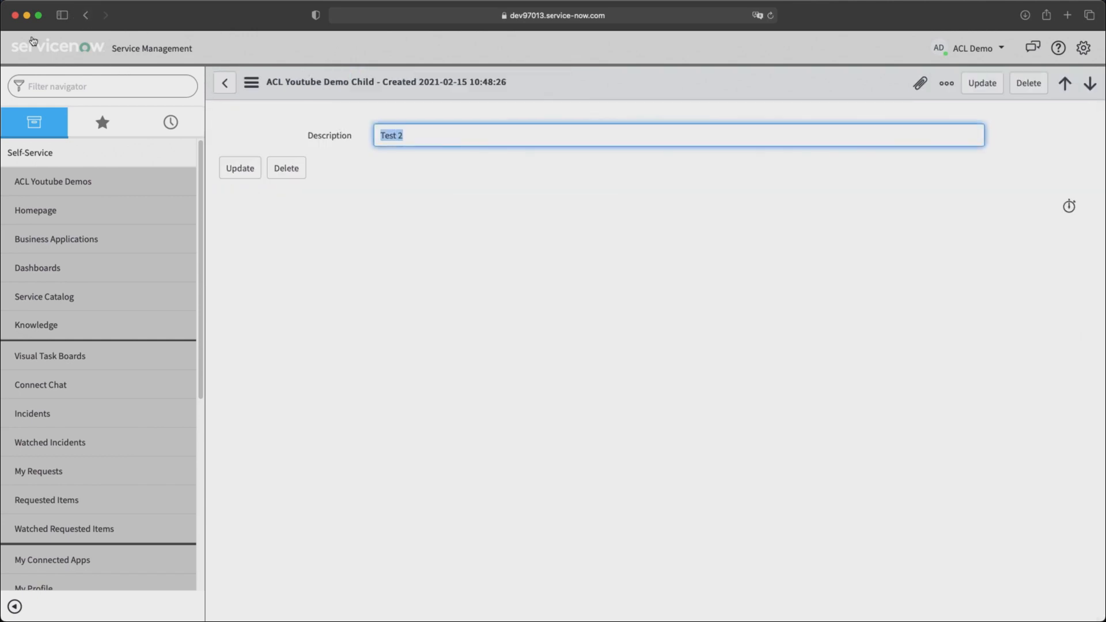
pyautogui.click(86, 15)
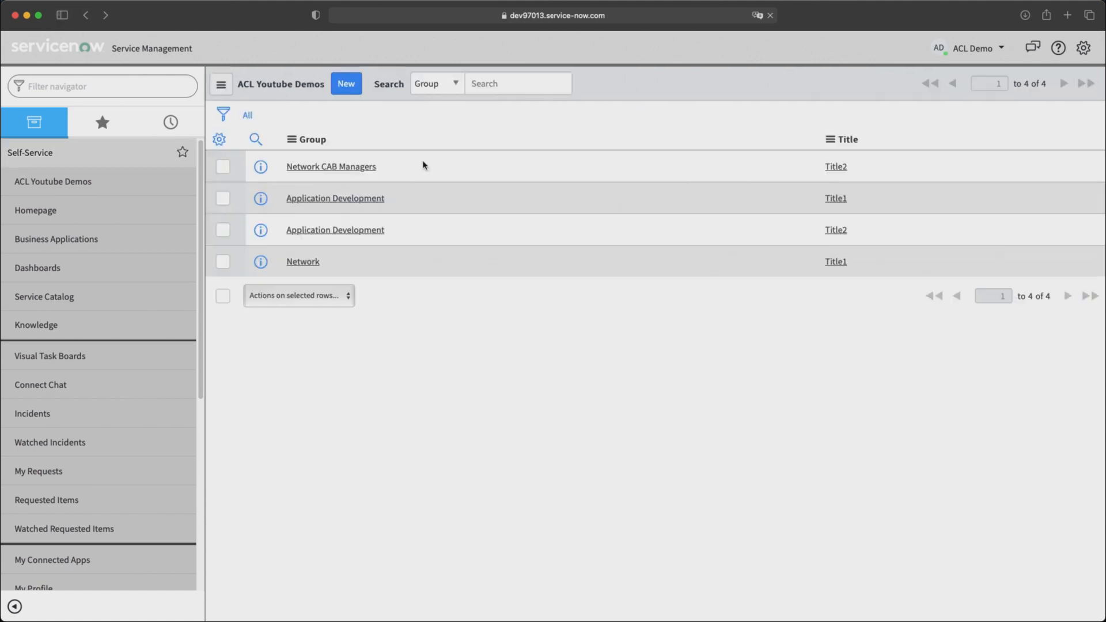
# Step: Open the Application Development record with Title1, check whether its Title field can be edited, and return to the list
pyautogui.click(261, 198)
pyautogui.click(594, 94)
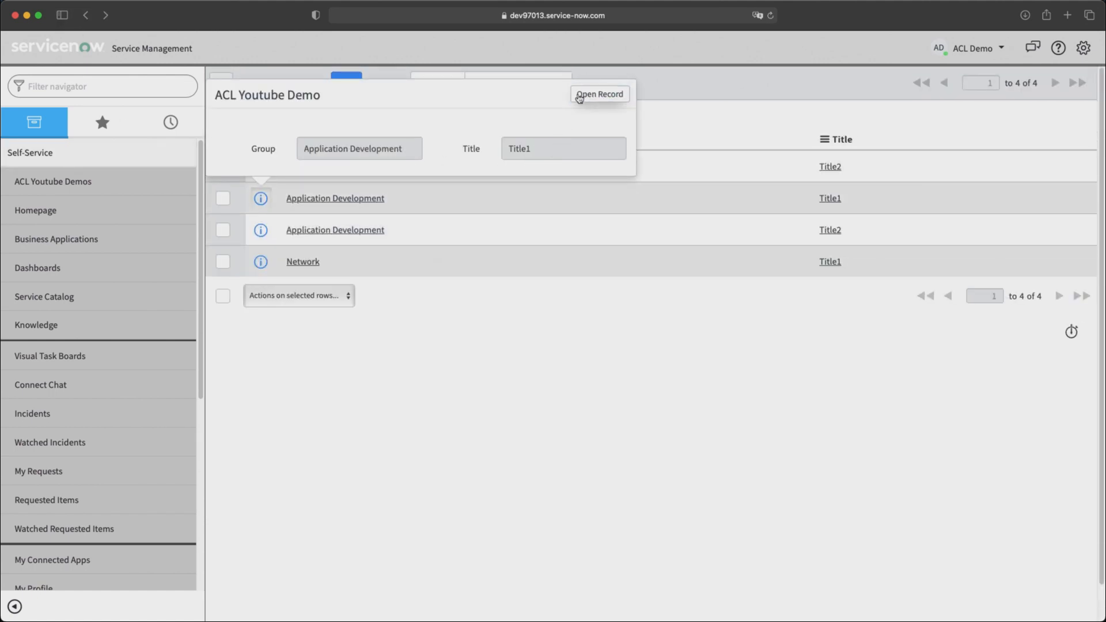
pyautogui.click(686, 202)
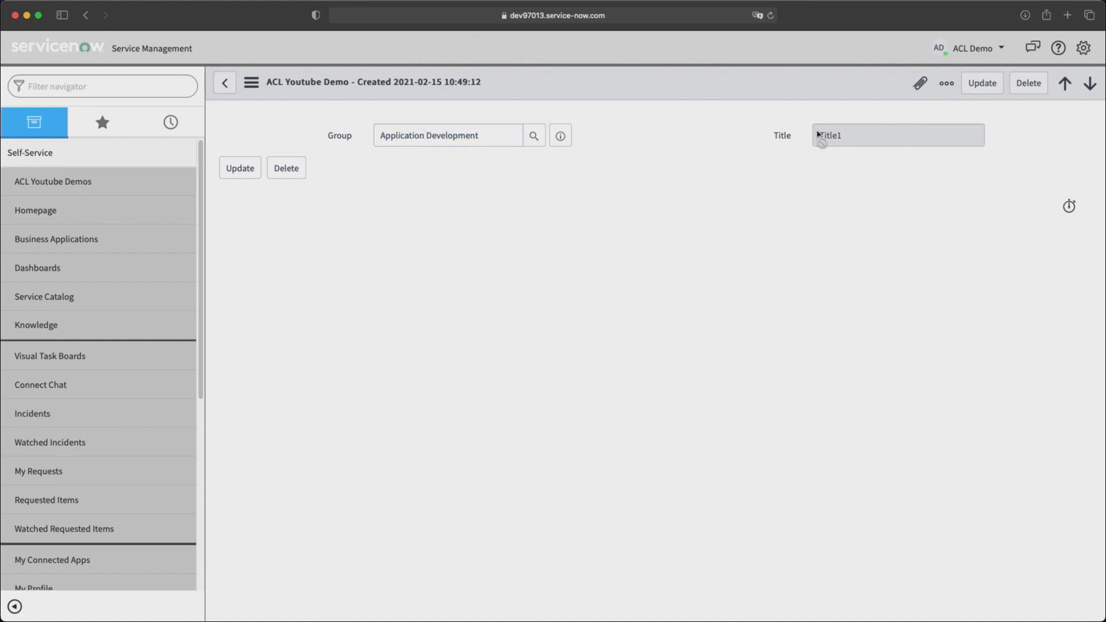
pyautogui.click(85, 15)
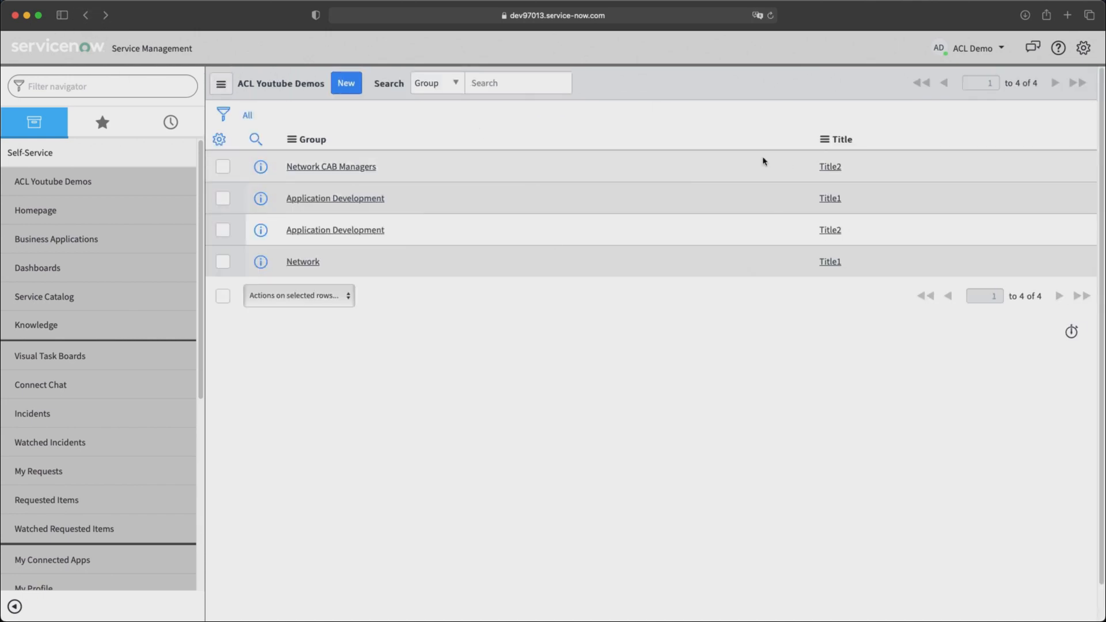
# Step: Try to edit Title inline in the Network CAB Managers row and cancel the edit
pyautogui.click(873, 198)
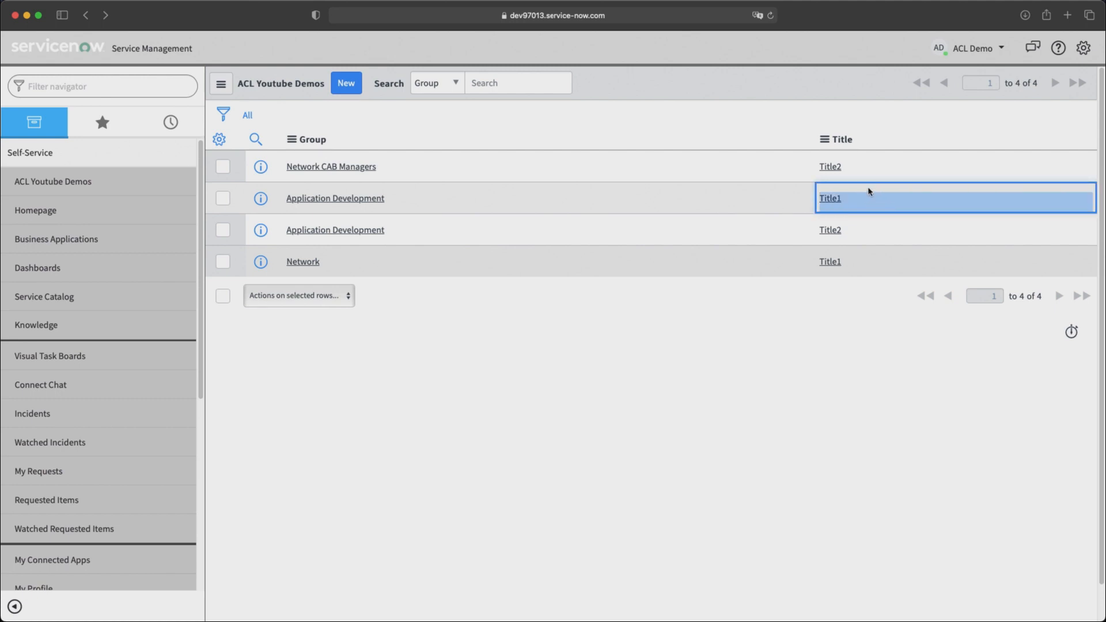
pyautogui.click(865, 167)
pyautogui.click(861, 158)
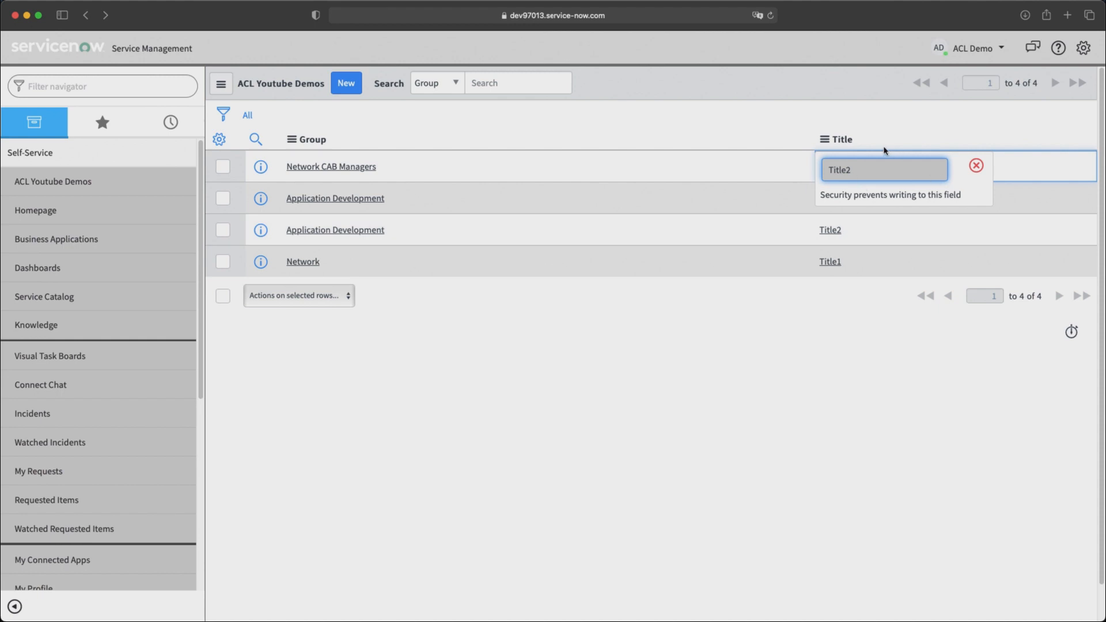
pyautogui.click(976, 165)
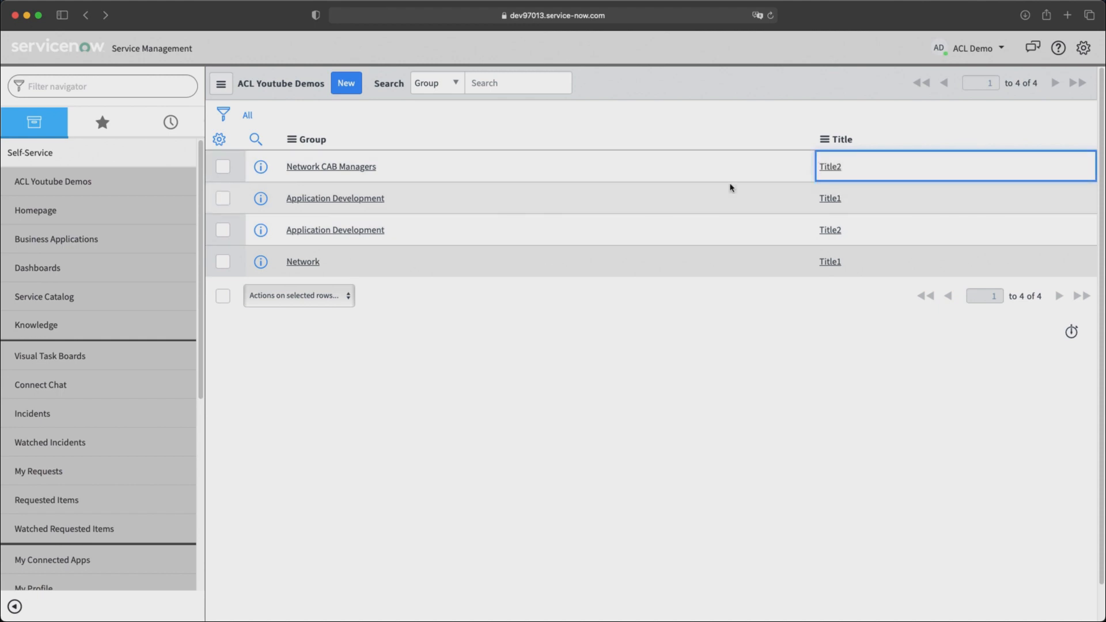
# Step: In the administrator's browser, add u_acl_youtube_demo_child_user to the demo user's roles, finding it with *acl, and save
pyautogui.press('super+Tab')
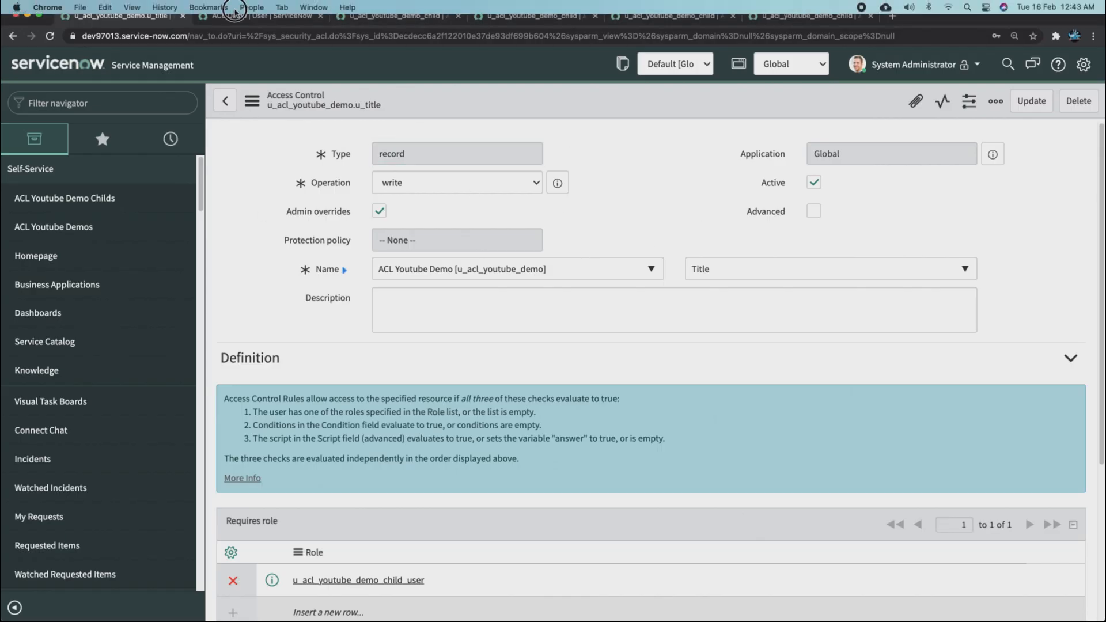
pyautogui.click(235, 9)
pyautogui.click(524, 118)
pyautogui.click(272, 18)
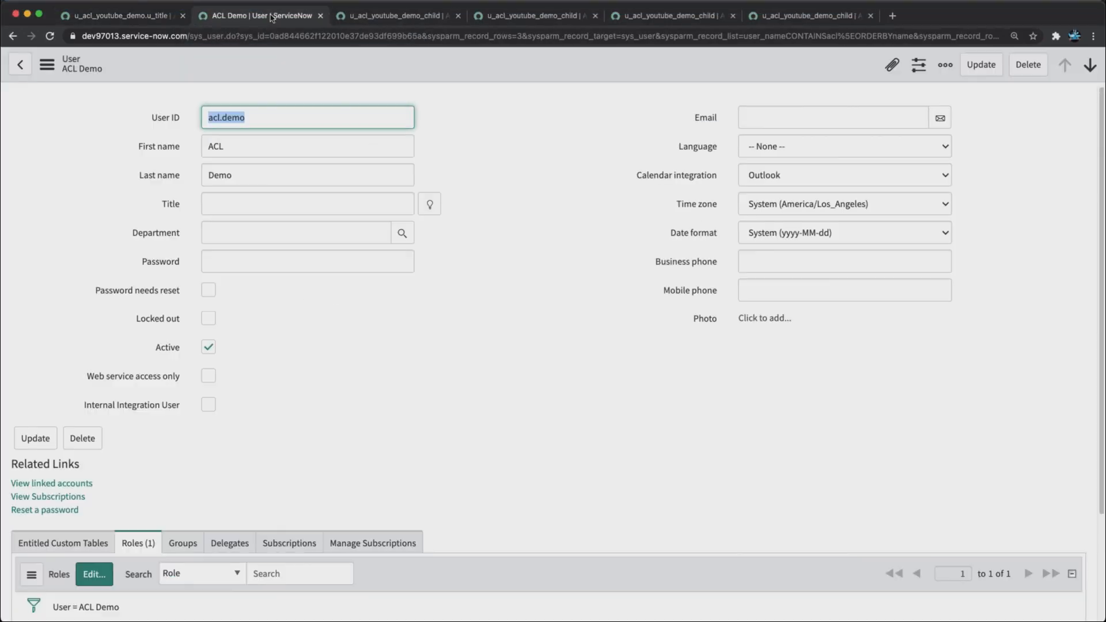
pyautogui.scroll(-3, 185, 553)
pyautogui.click(91, 437)
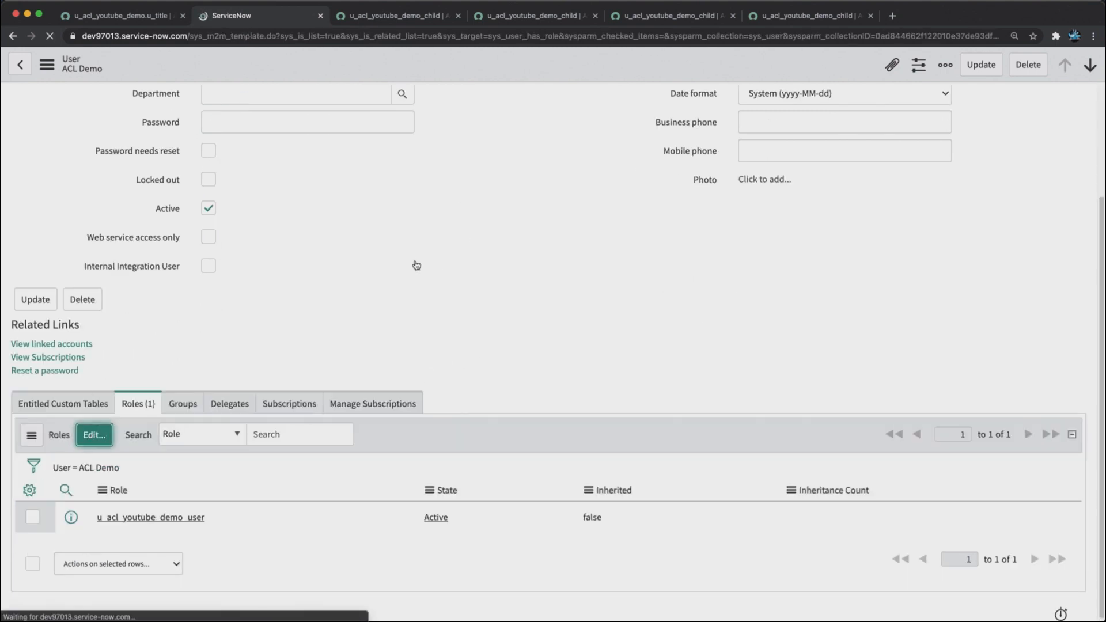
pyautogui.click(381, 242)
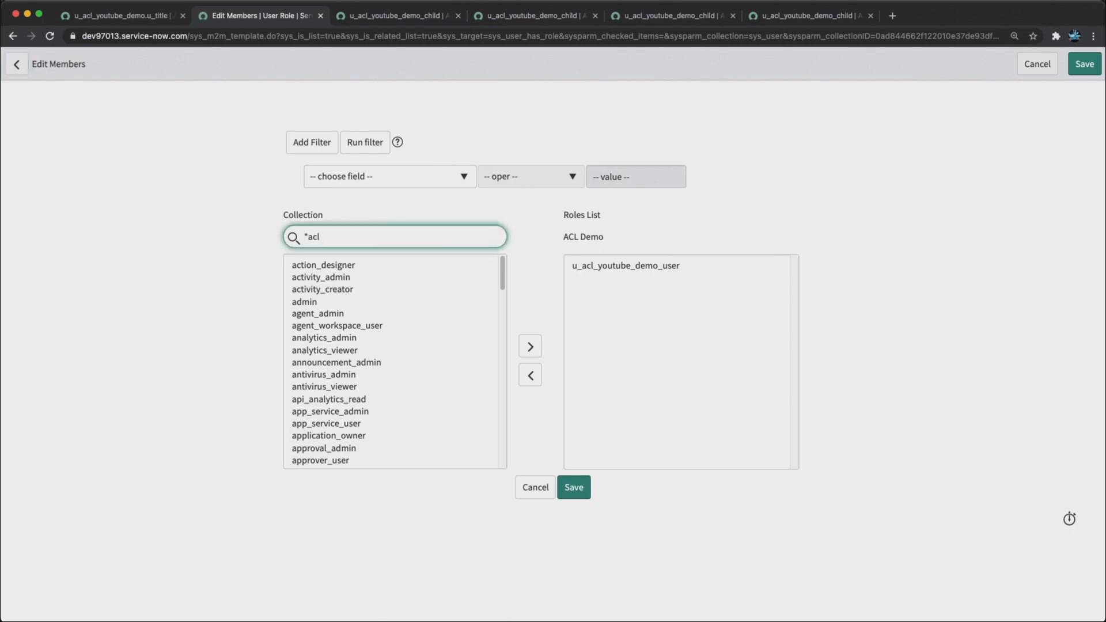
pyautogui.doubleClick(387, 266)
pyautogui.click(583, 486)
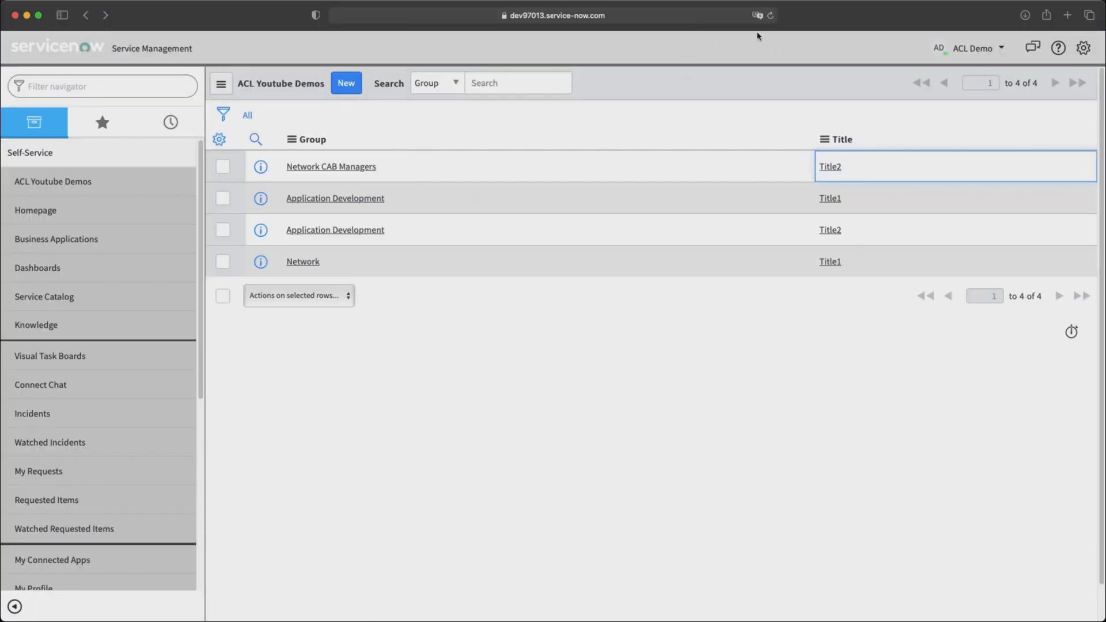
# Step: In the demo user's browser, reload the ACL Youtube Demos list and open the Application Development record with Title1 to check its Title field
pyautogui.click(769, 17)
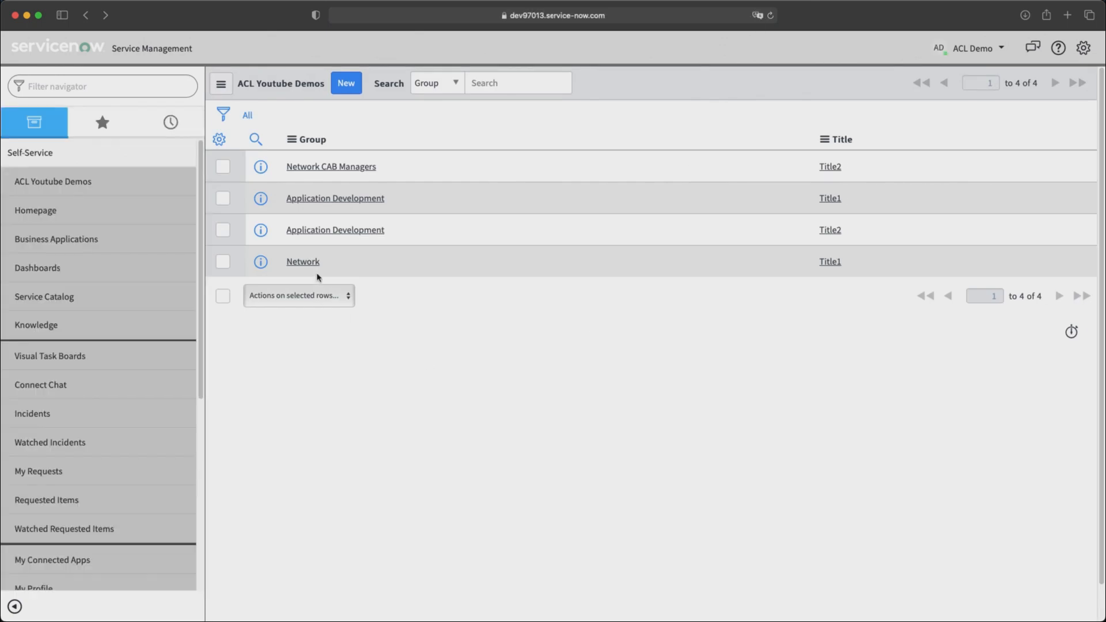
pyautogui.click(261, 198)
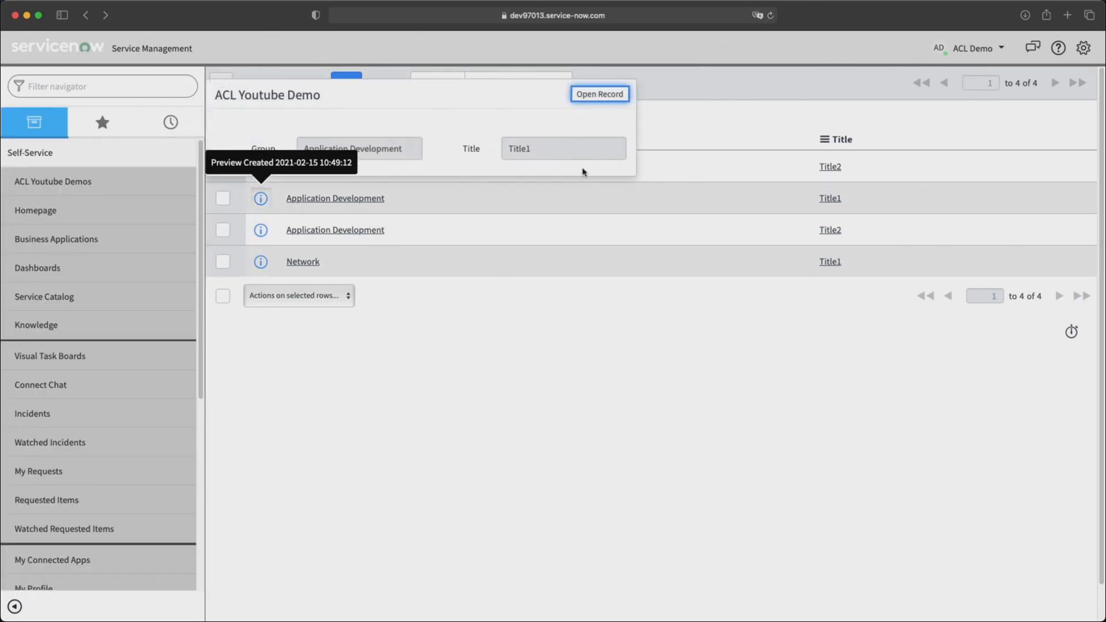
pyautogui.click(597, 98)
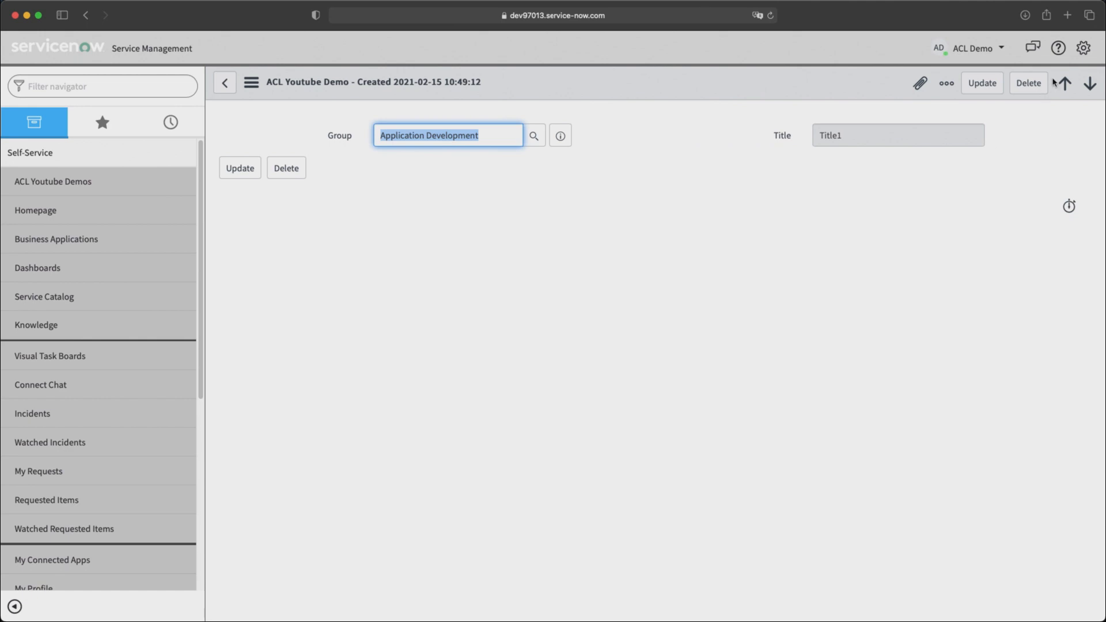
# Step: End the current impersonation to return to the administrator account, and impersonate the ACL demo user again
pyautogui.click(974, 48)
pyautogui.click(945, 91)
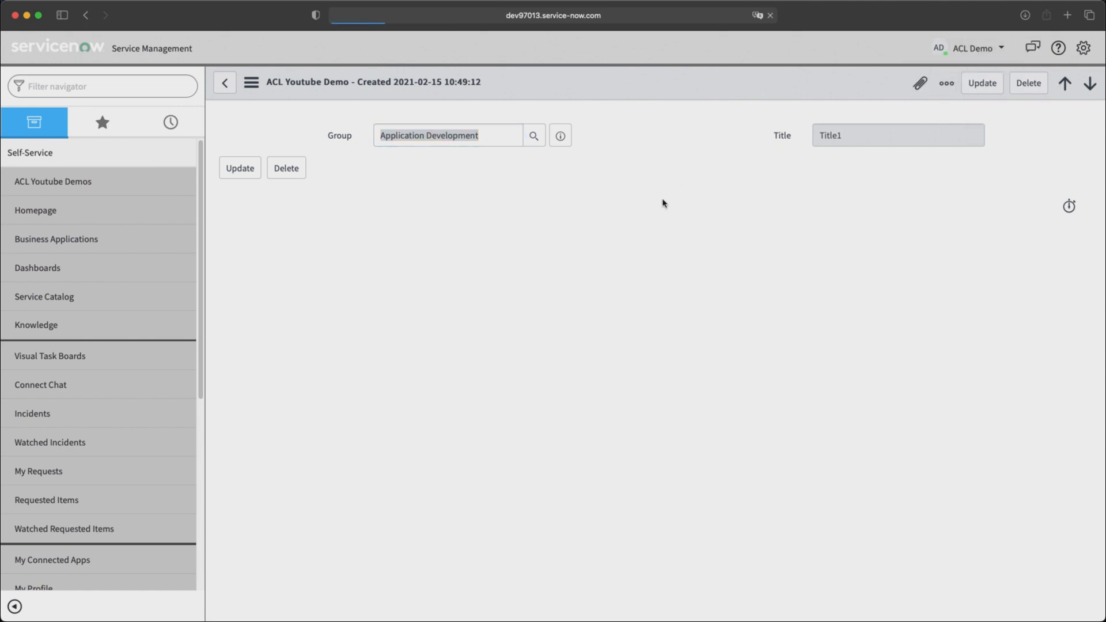
pyautogui.click(929, 50)
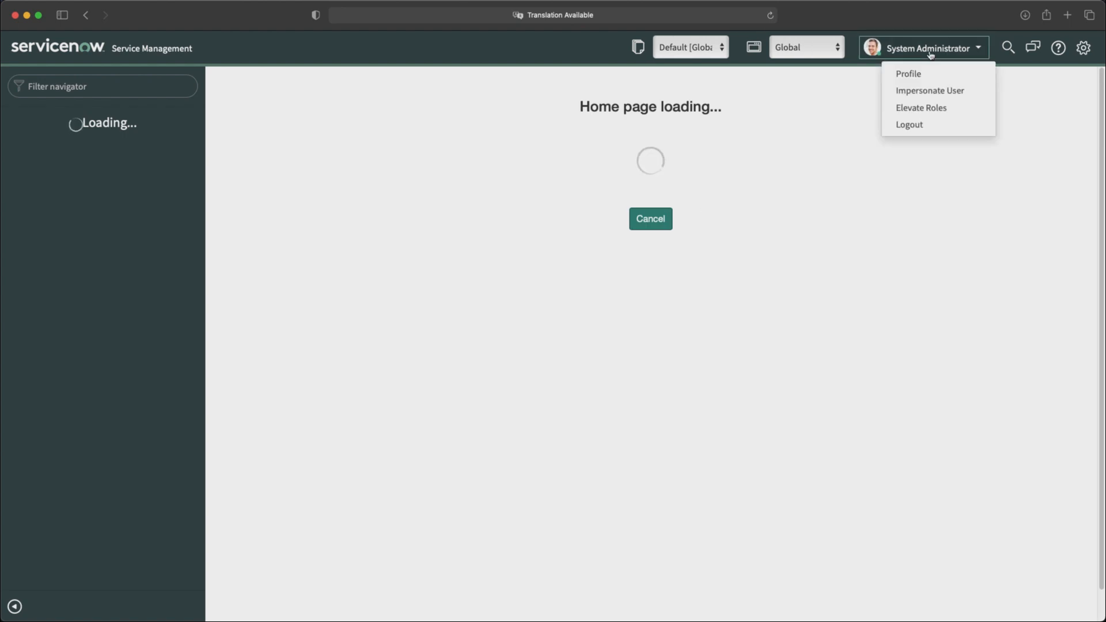
pyautogui.click(929, 90)
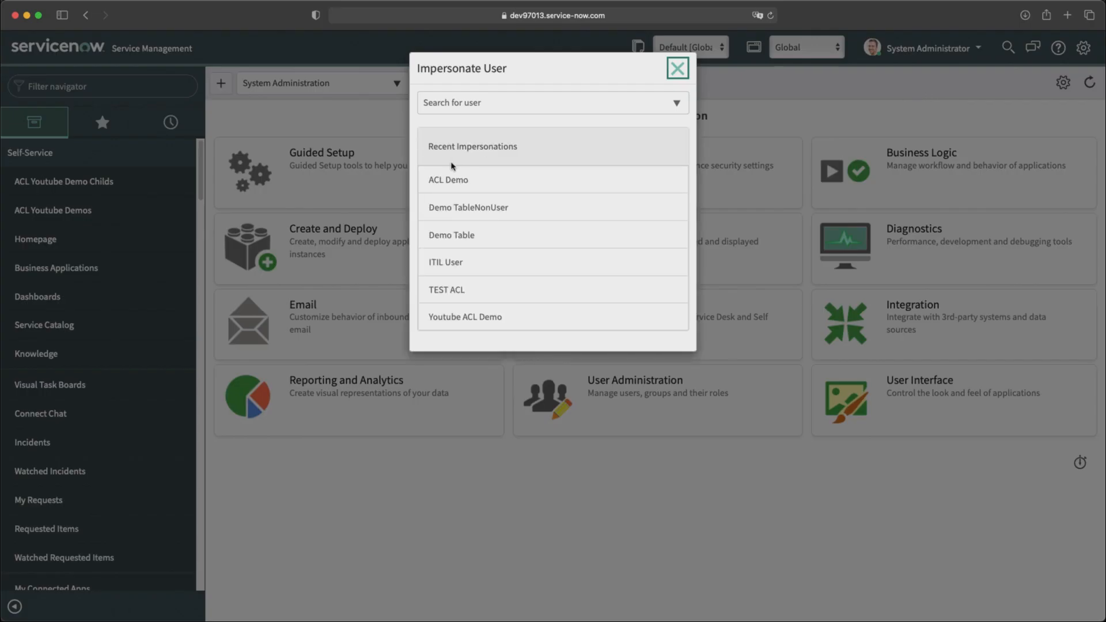
pyautogui.click(440, 184)
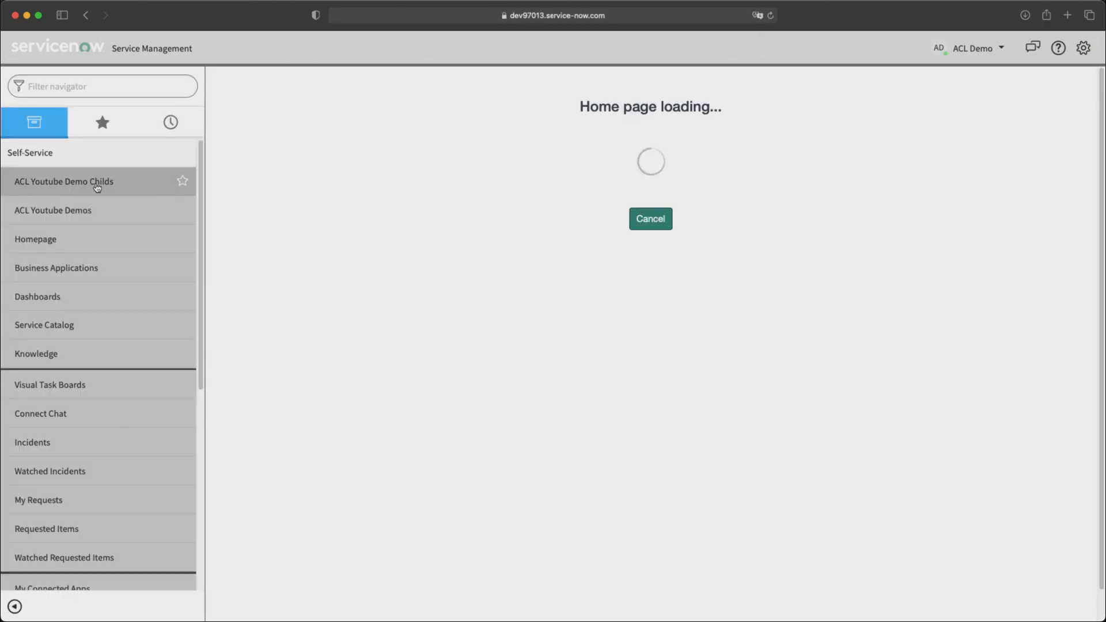
# Step: Open the ACL Youtube Demos list and test inline editing of Title in the Application Development row with Title1, leaving without changes
pyautogui.click(96, 183)
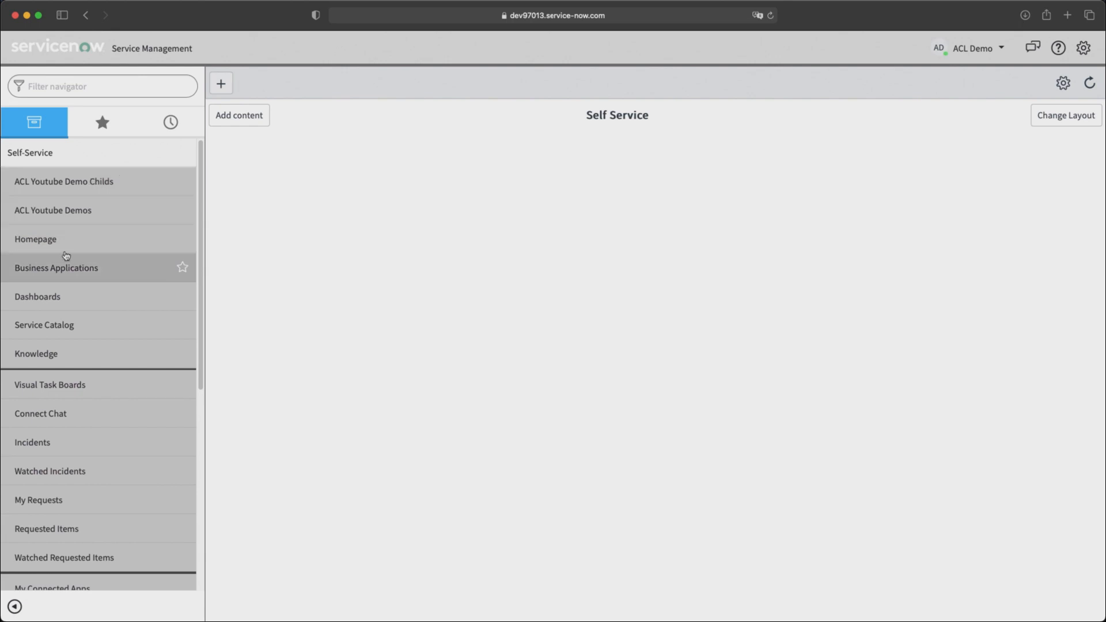
pyautogui.click(58, 214)
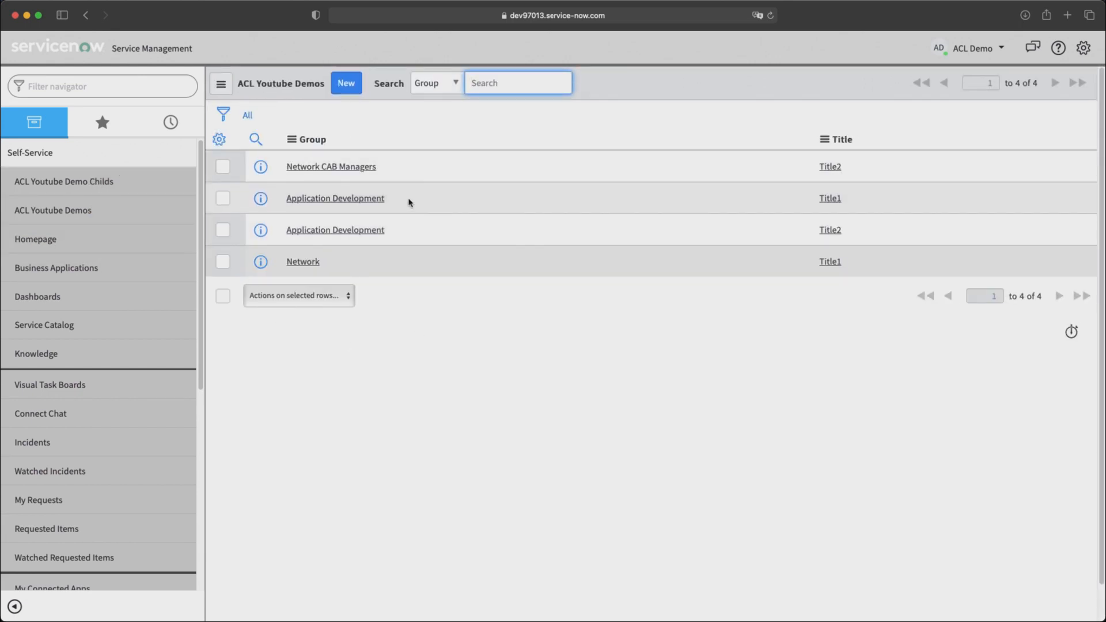
pyautogui.click(865, 197)
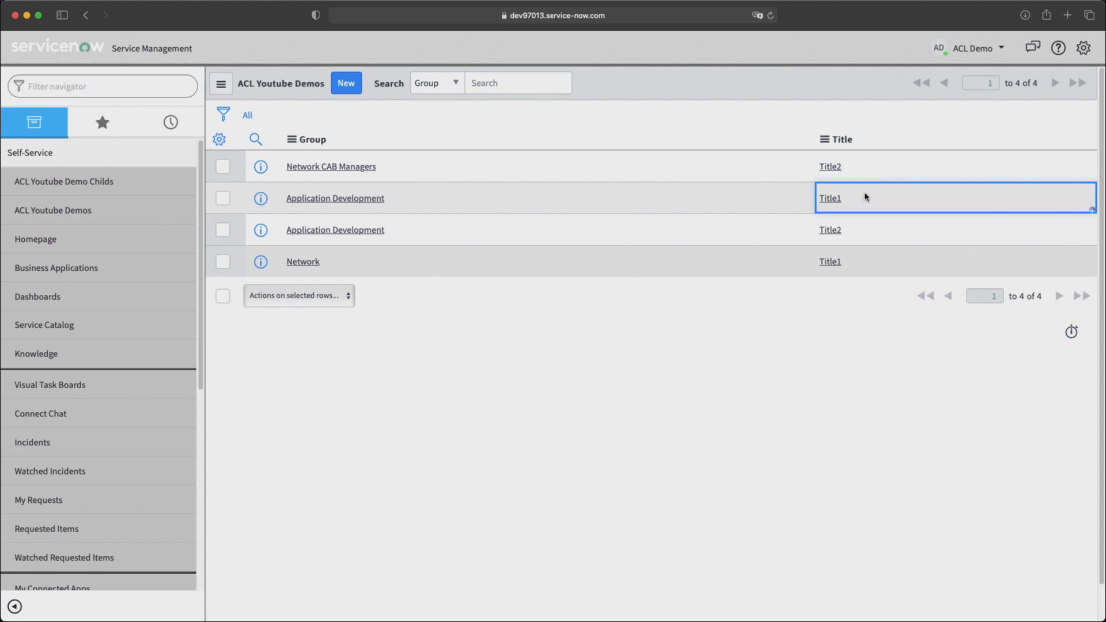
pyautogui.doubleClick(867, 197)
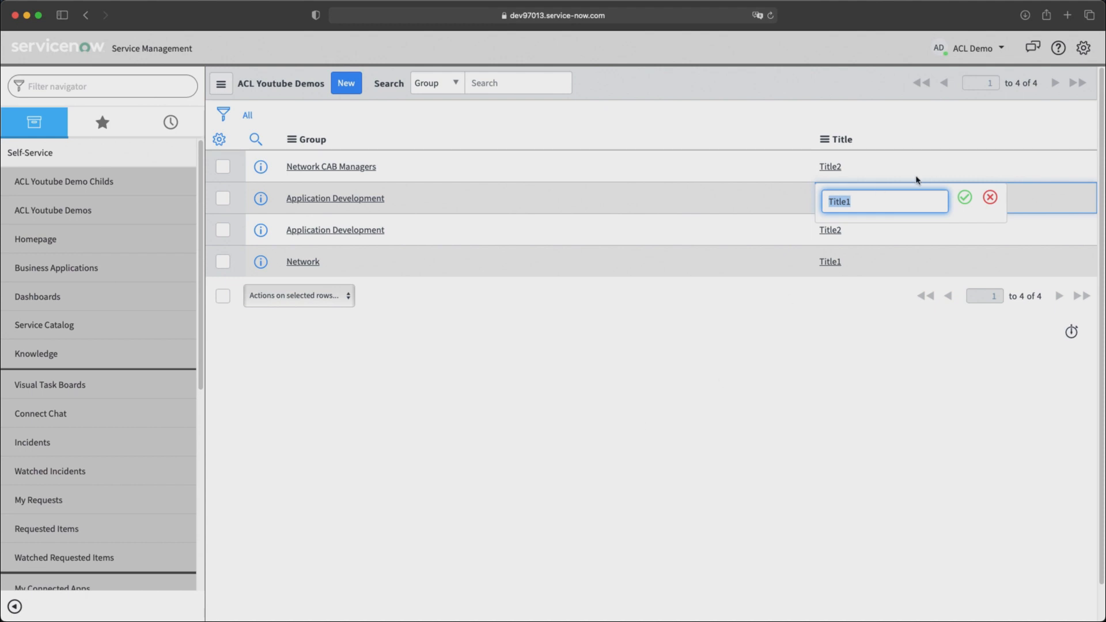
pyautogui.click(623, 398)
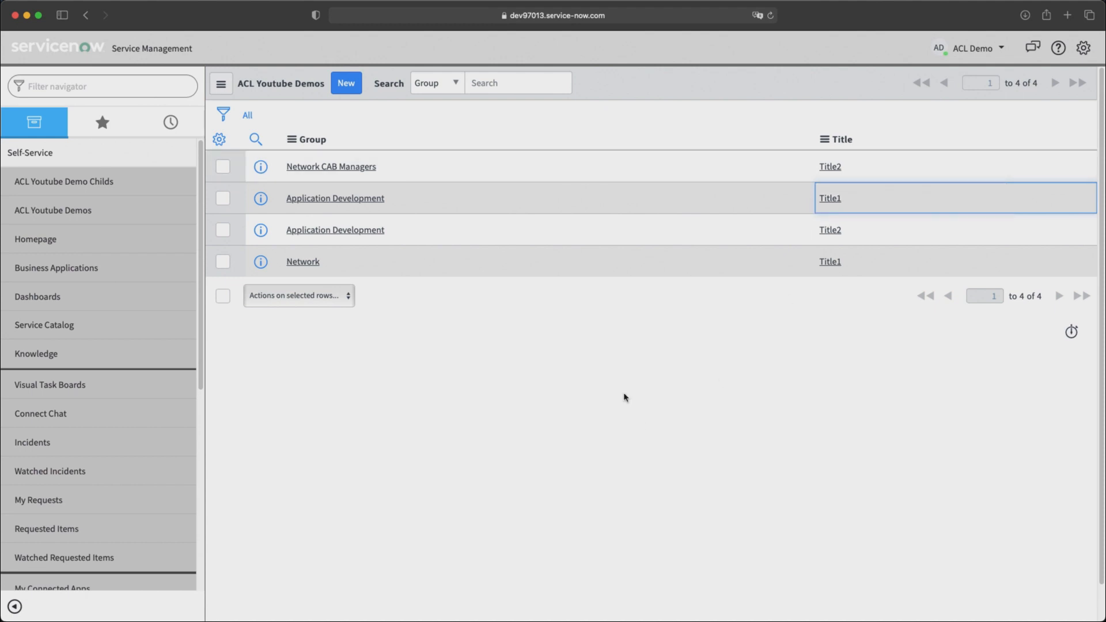